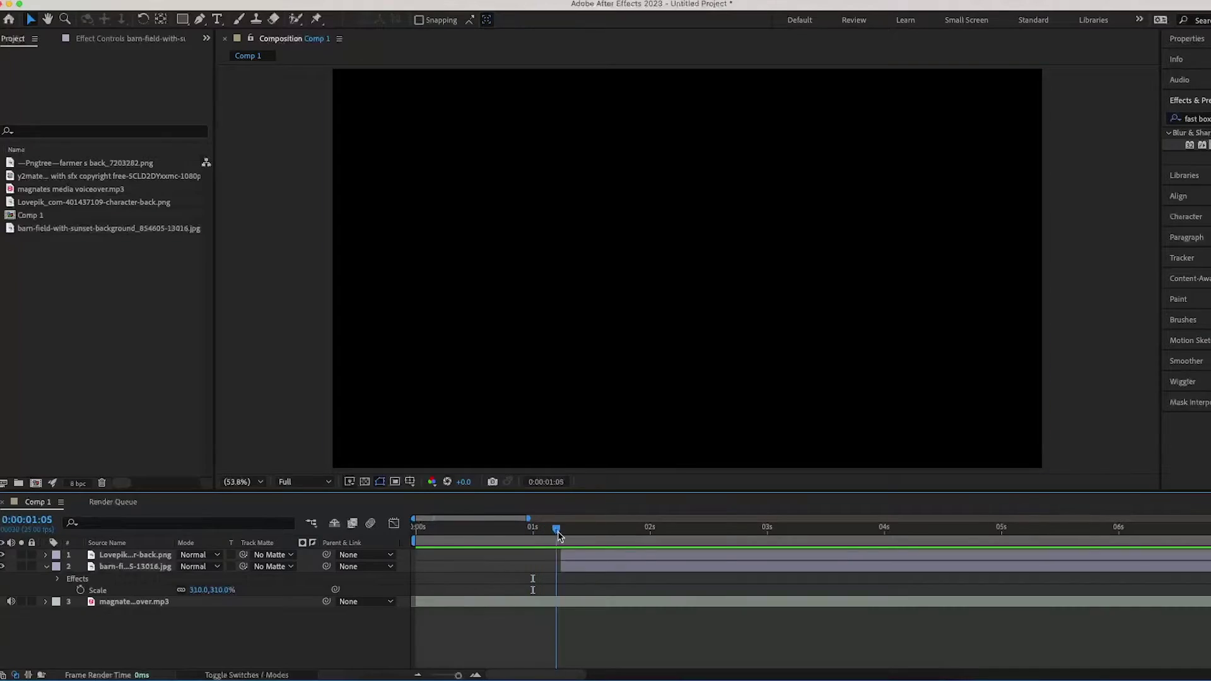
Step: Turn on 3D for the character and barn-field layers, and parent the character layer to the barn-field layer
drag(558, 534, 475, 544)
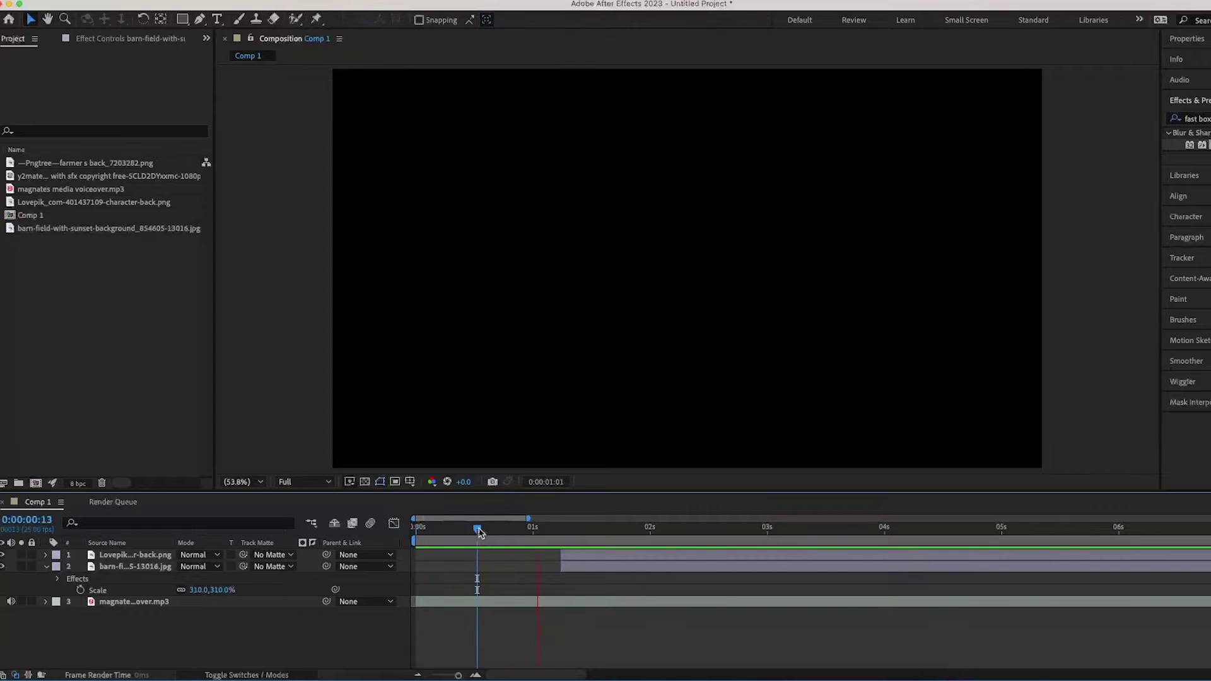
drag(527, 536, 566, 537)
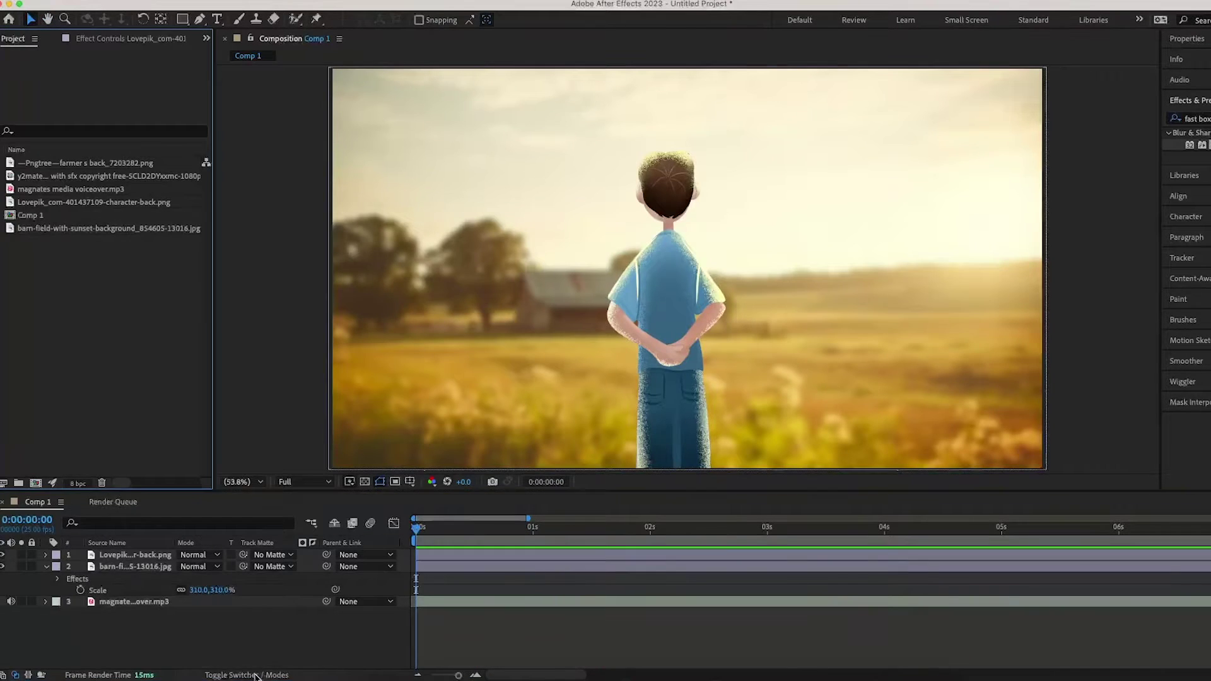
click(255, 674)
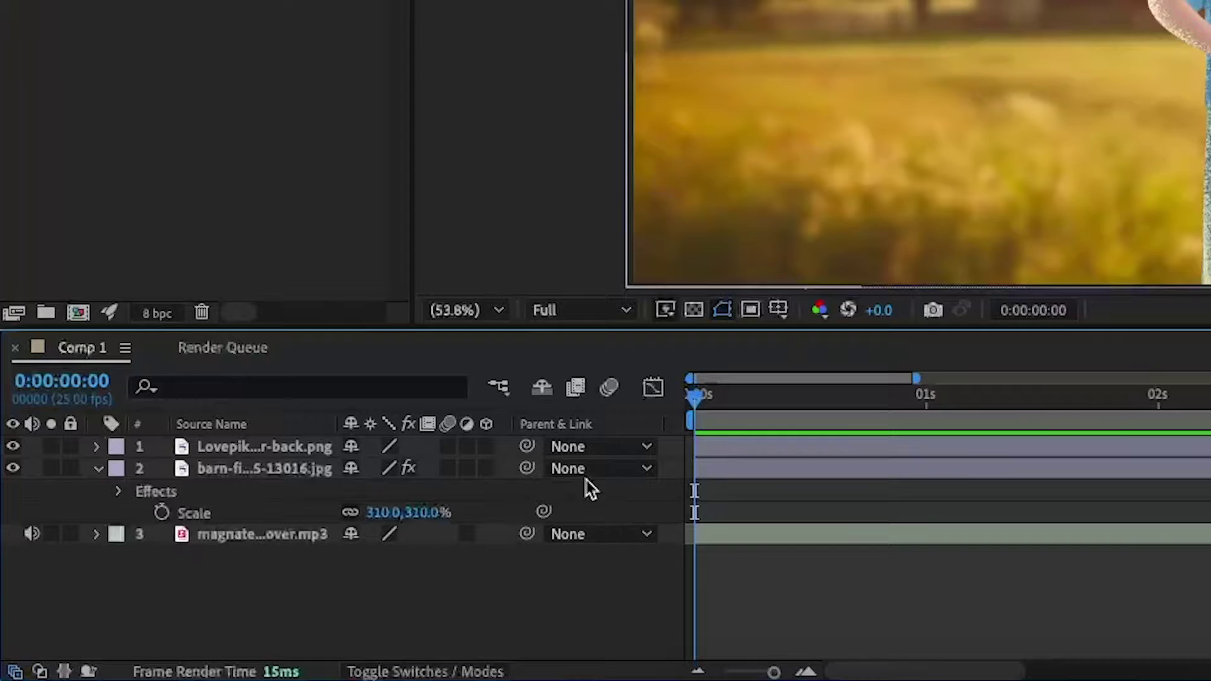
click(486, 446)
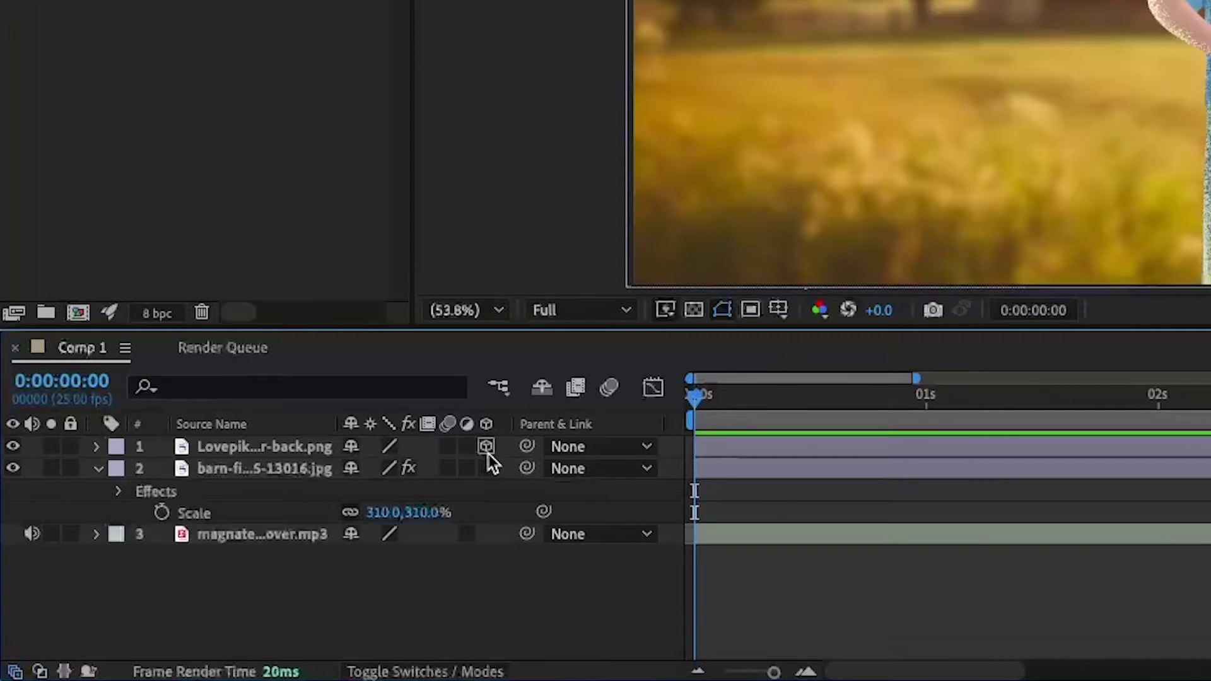
click(486, 468)
key(u)
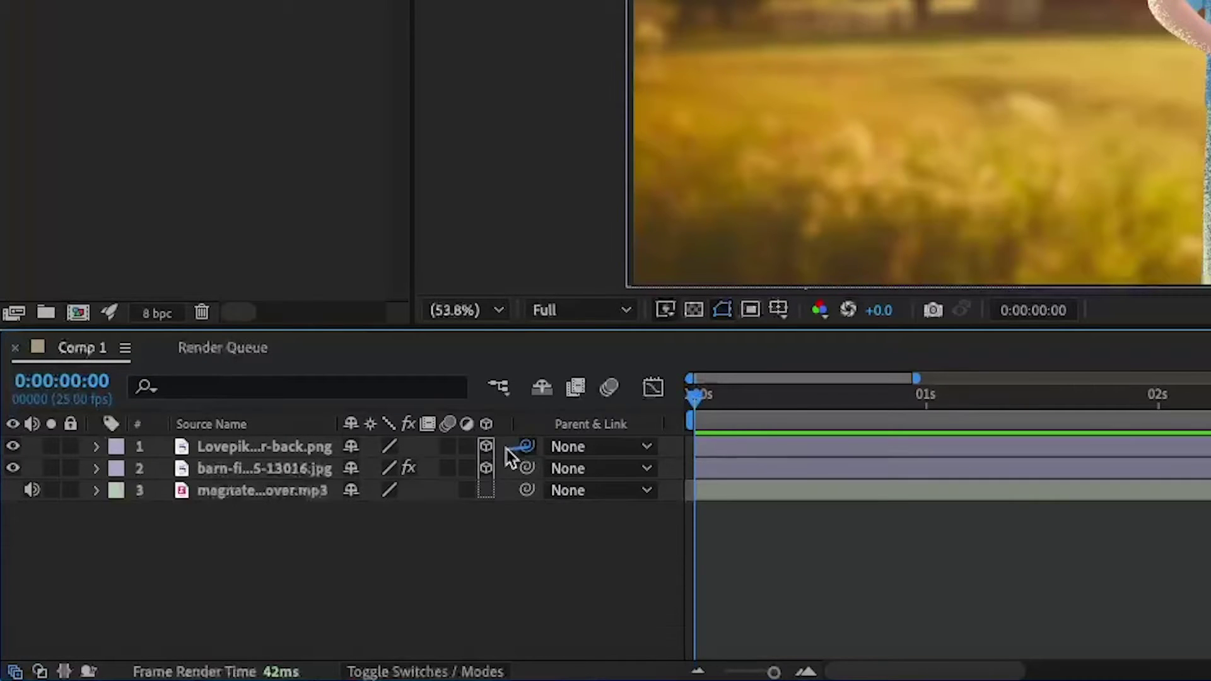
drag(505, 449, 300, 470)
Step: Keyframe the barn-field layer's Scale from 310% at the start to 392% at 0:00:02:19 and preview the zoom
click(295, 474)
key(s)
click(161, 490)
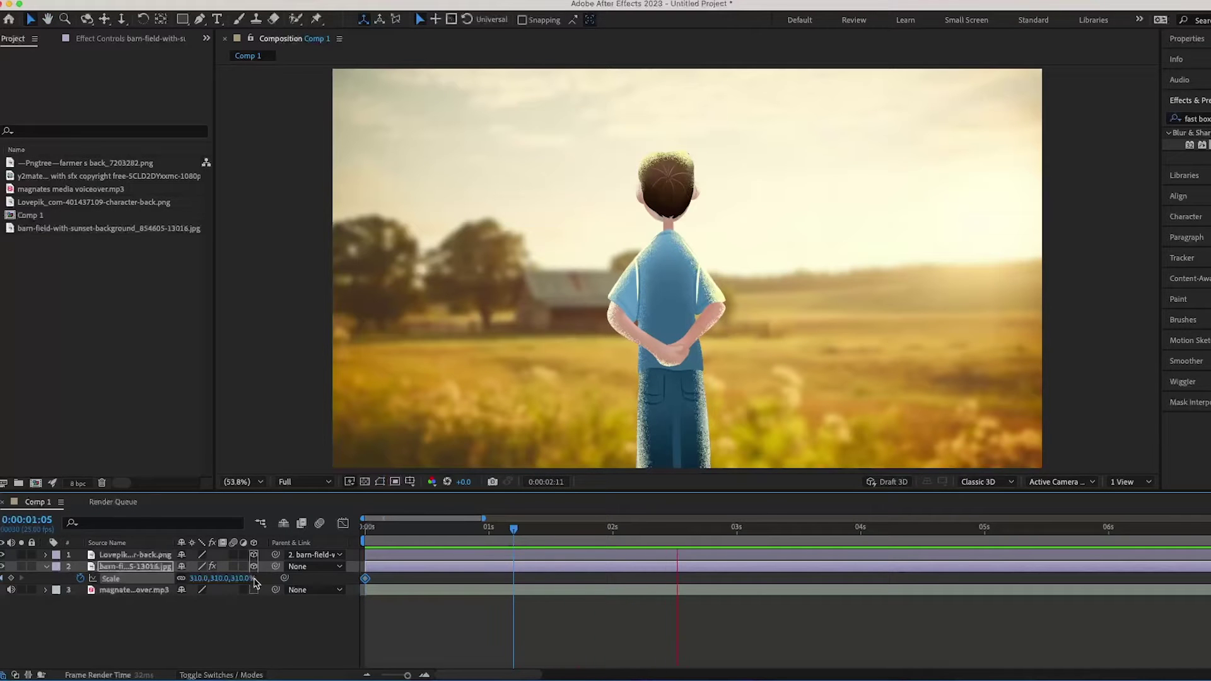
key(space)
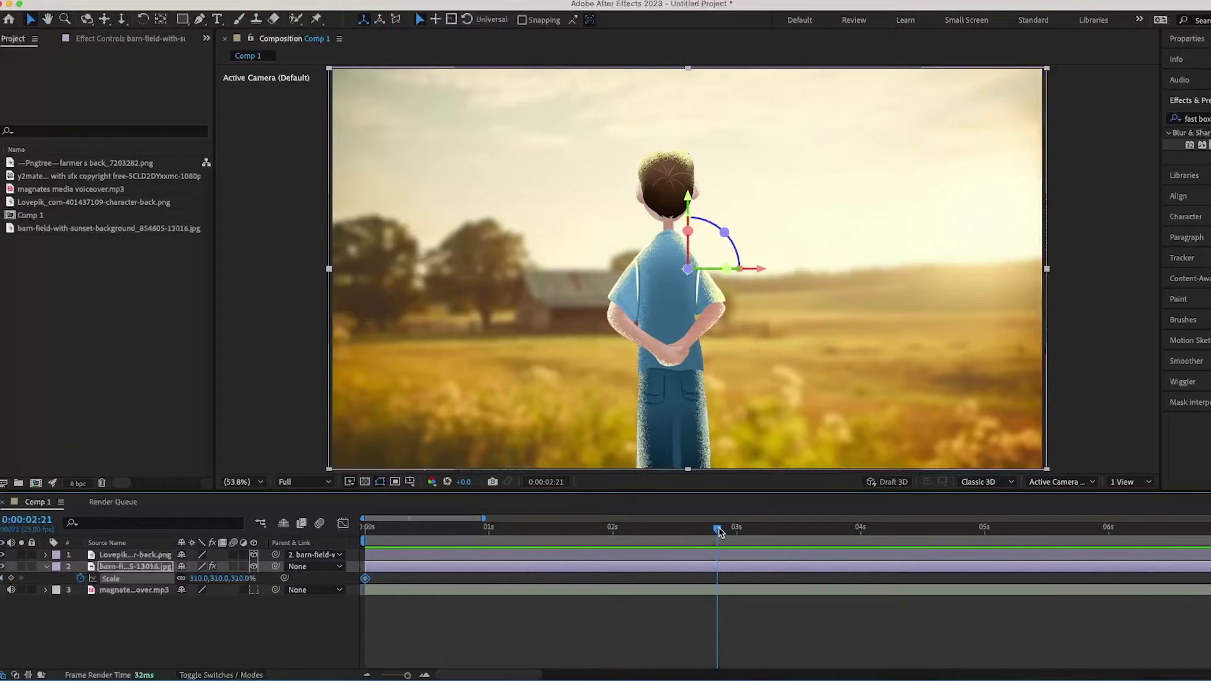
drag(200, 578, 259, 578)
drag(706, 531, 363, 534)
key(space)
key(space)
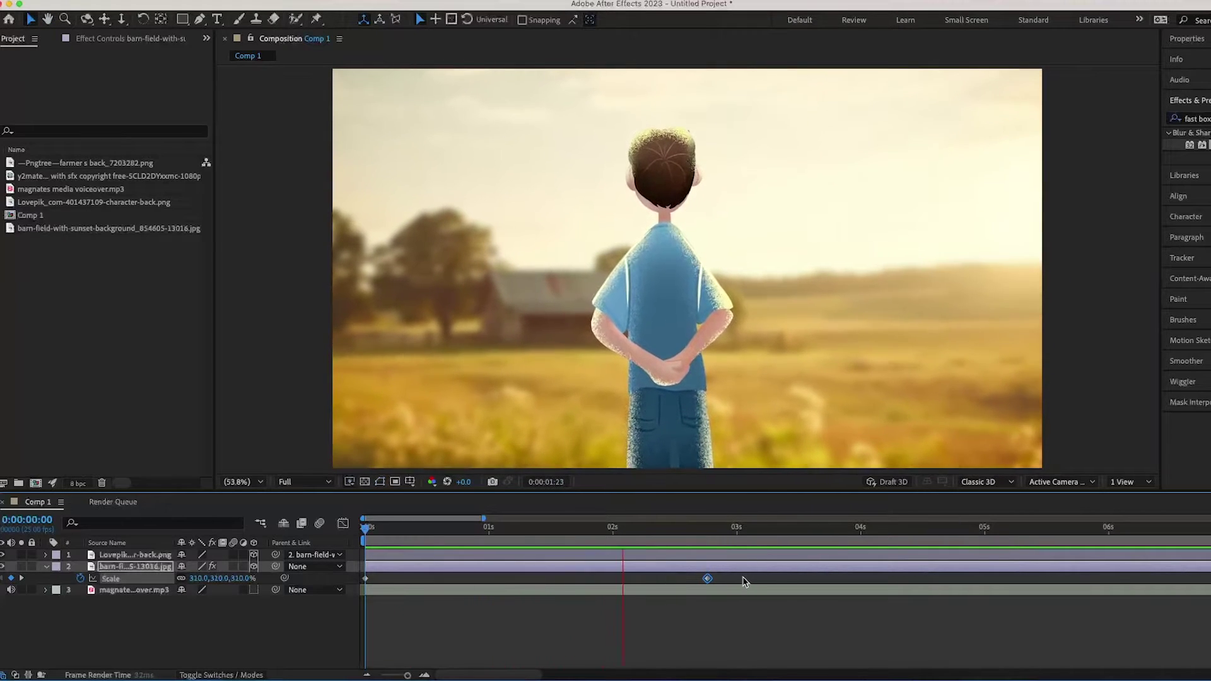
key(space)
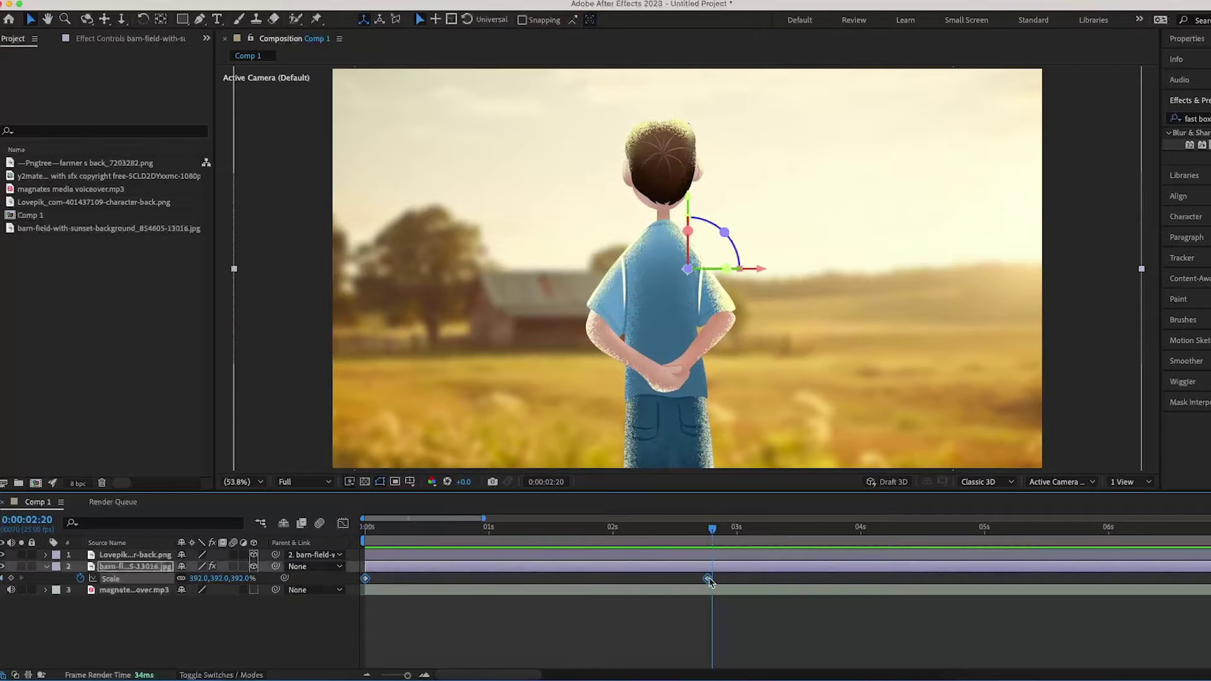
Step: Reshape the Scale speed graph so the zoom starts fast and eases out slowly, previewing the result
click(343, 522)
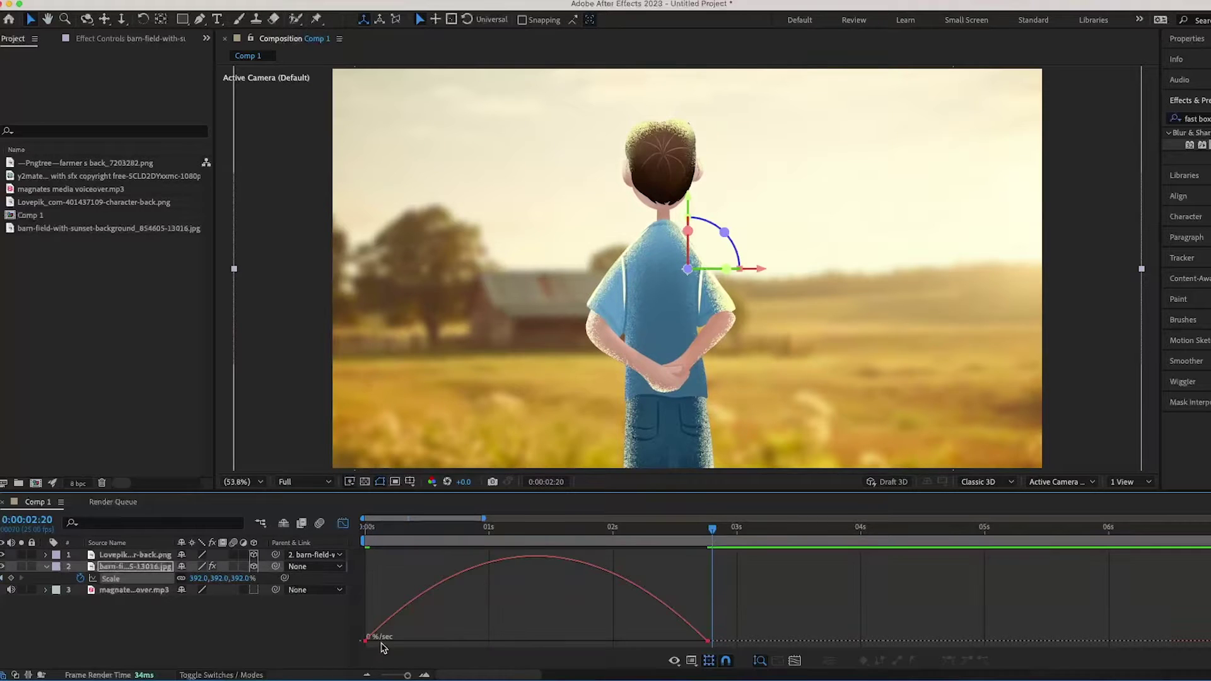
drag(382, 600, 582, 632)
drag(421, 638, 369, 637)
drag(651, 635, 589, 638)
key(space)
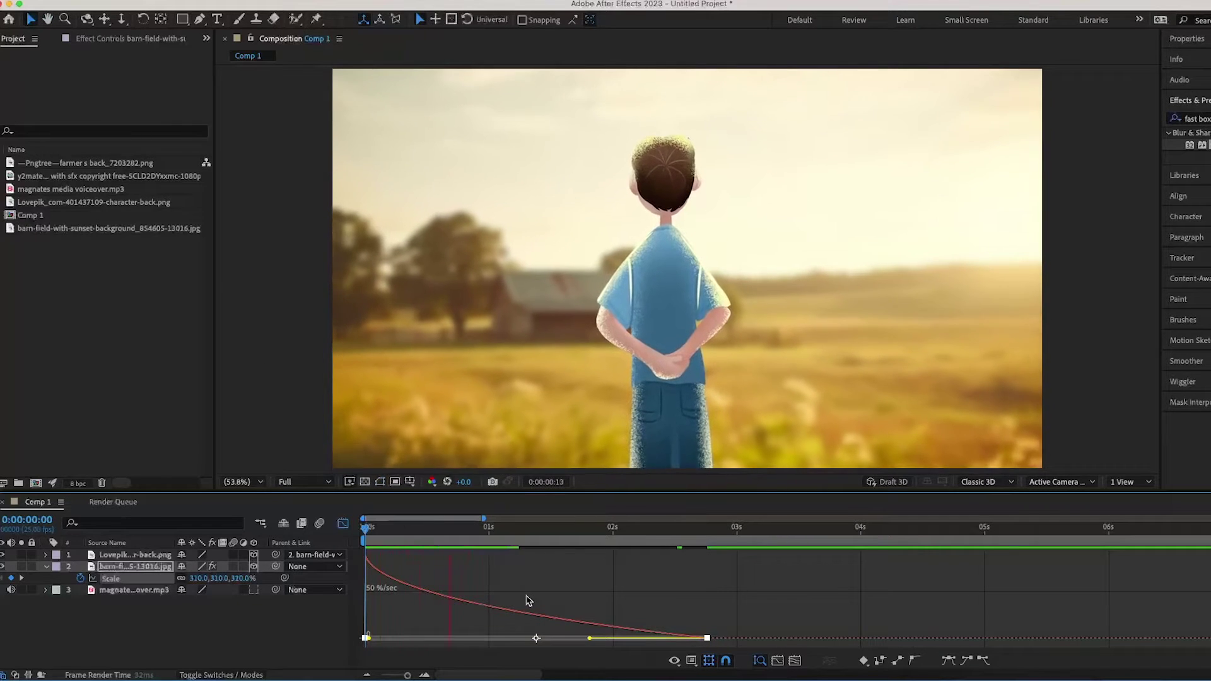
click(342, 523)
Step: Add 0° Z Rotation keyframes to the barn-field layer at 0:00:02:19 and at the start of the composition
key(r)
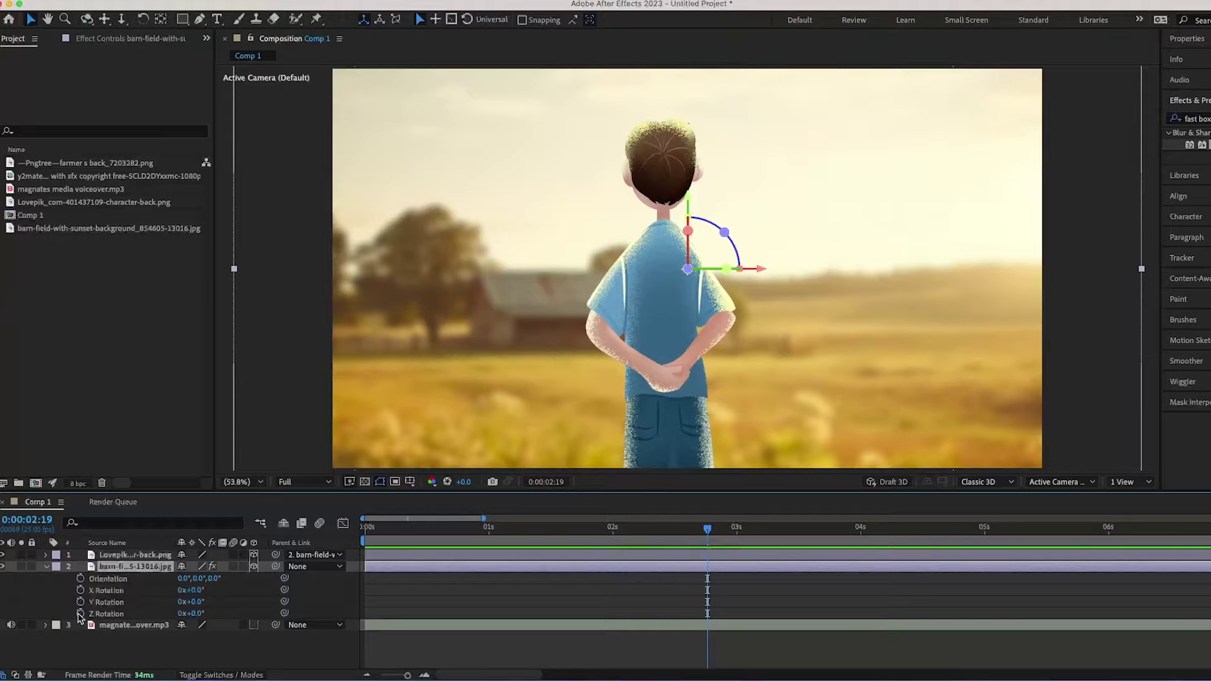
click(80, 613)
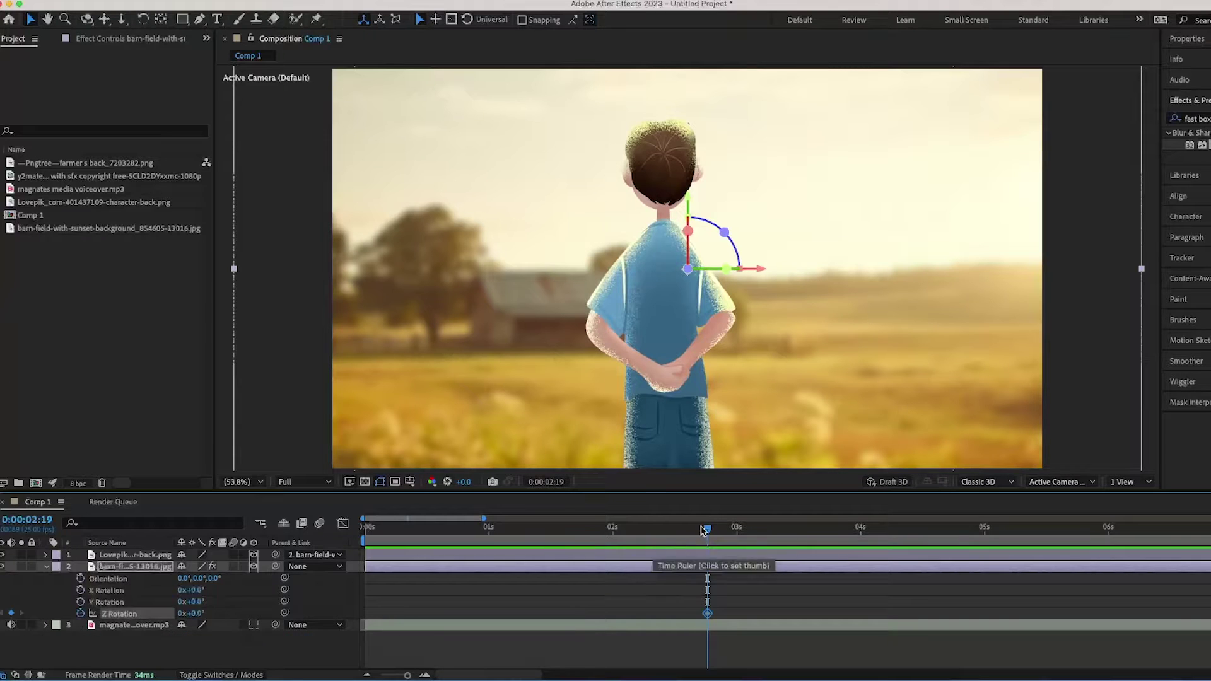
key(Home)
click(10, 613)
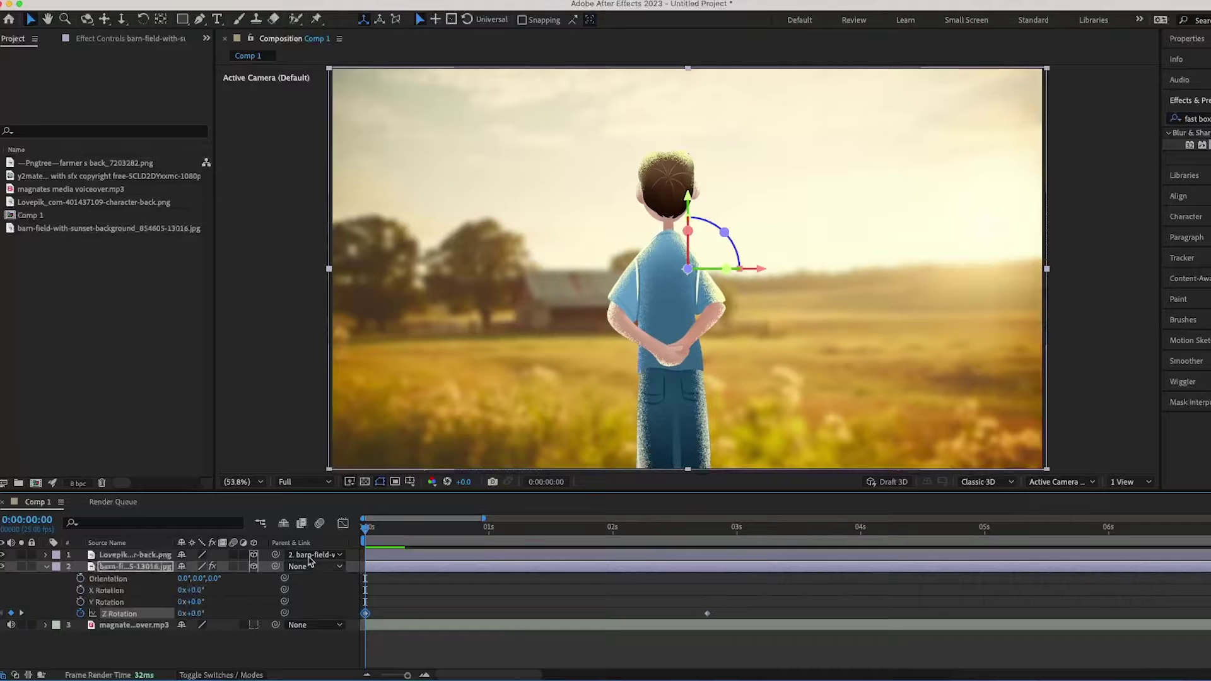
Step: Add two more Z Rotation keyframes close together on the barn-field layer, around 0:00:01:07
key(space)
click(11, 613)
drag(524, 534, 529, 538)
click(11, 613)
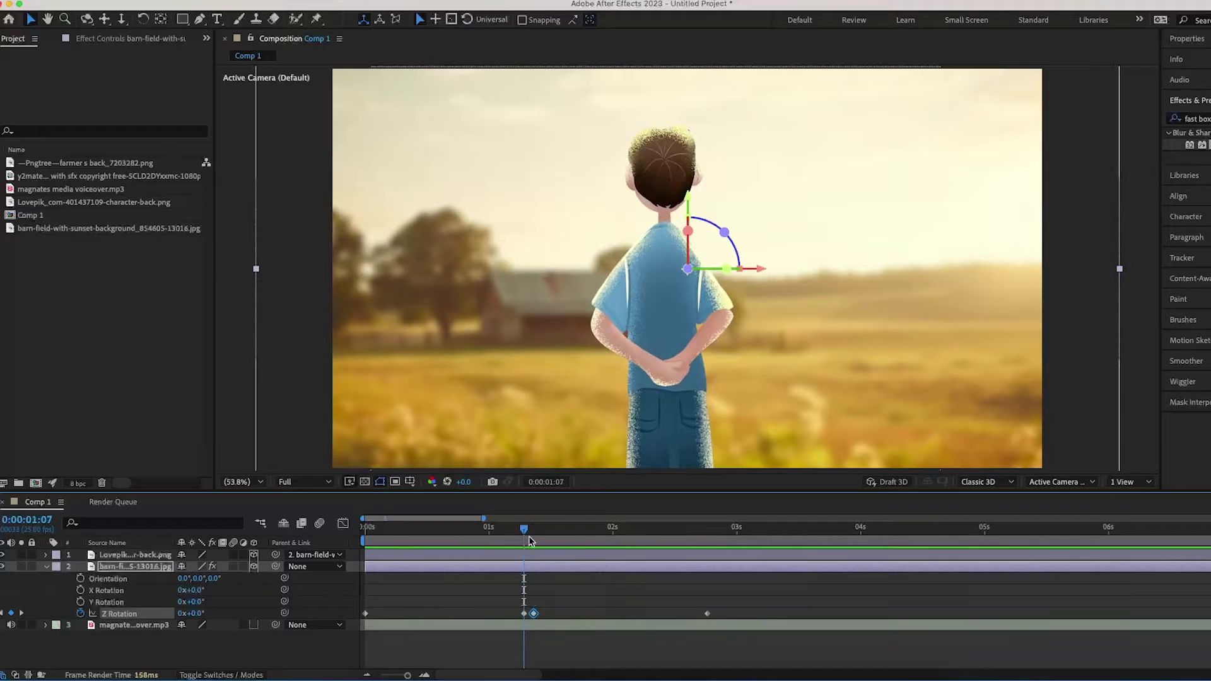
Step: Set Z Rotation to 4° on the two middle keyframes around 0:00:01:07 and preview the tilt
drag(193, 615, 192, 607)
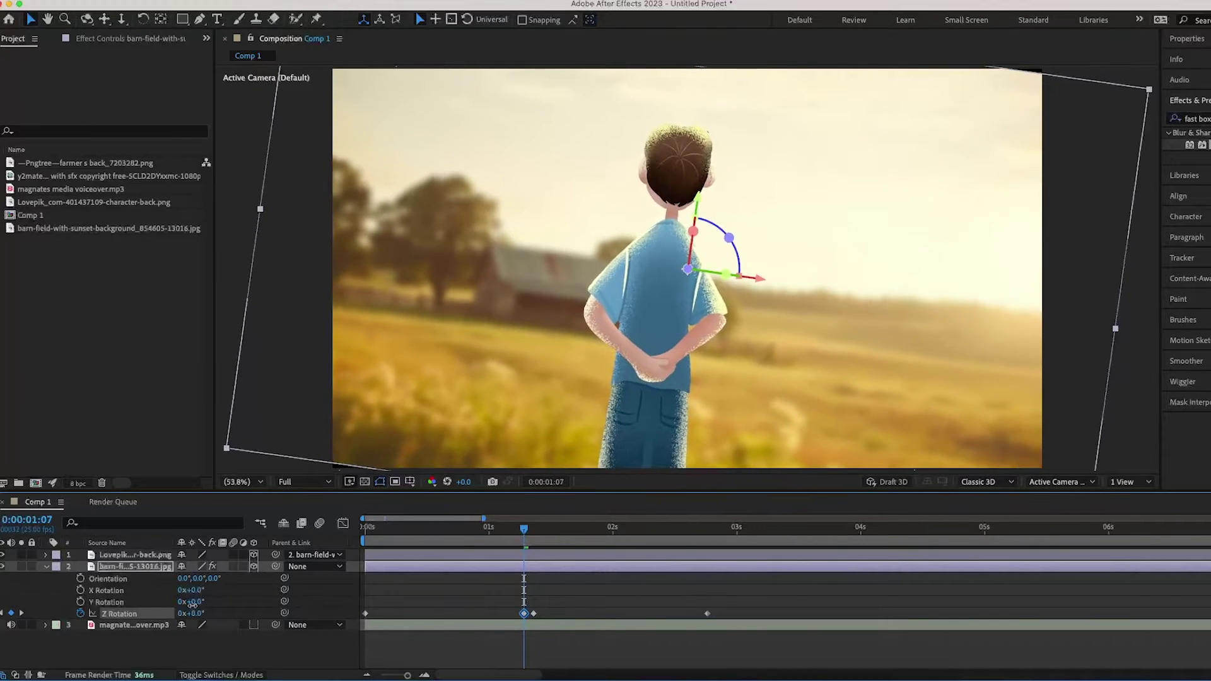
drag(435, 534, 431, 535)
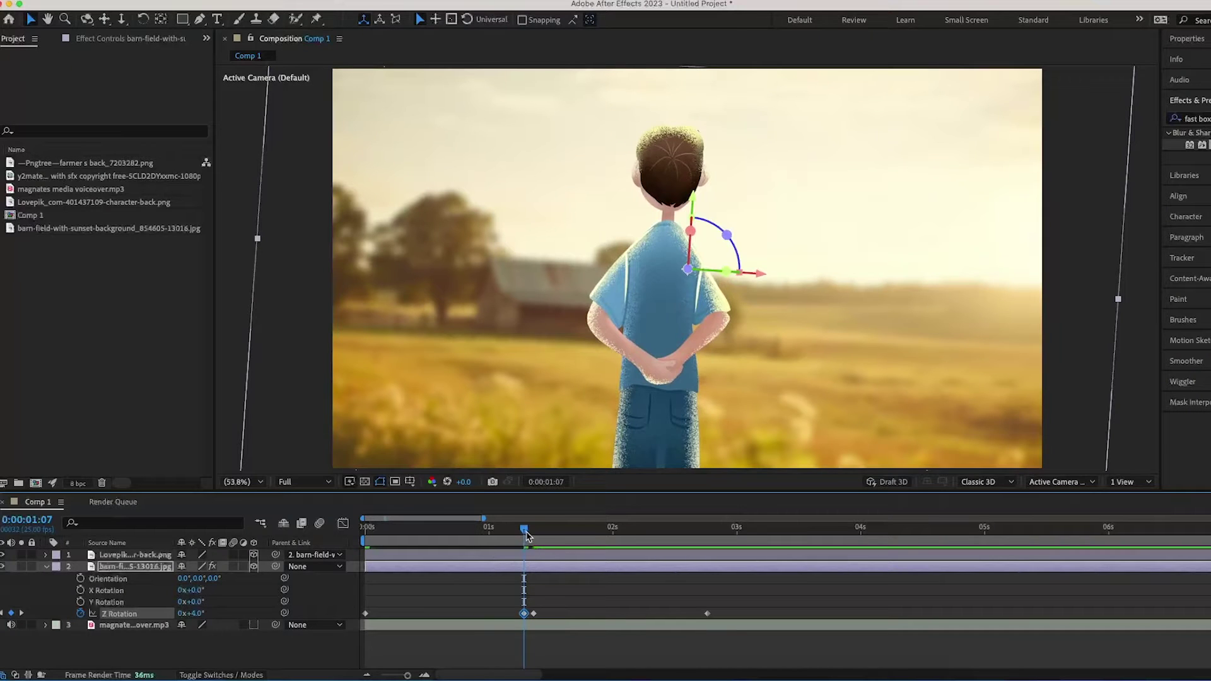
drag(526, 534, 534, 535)
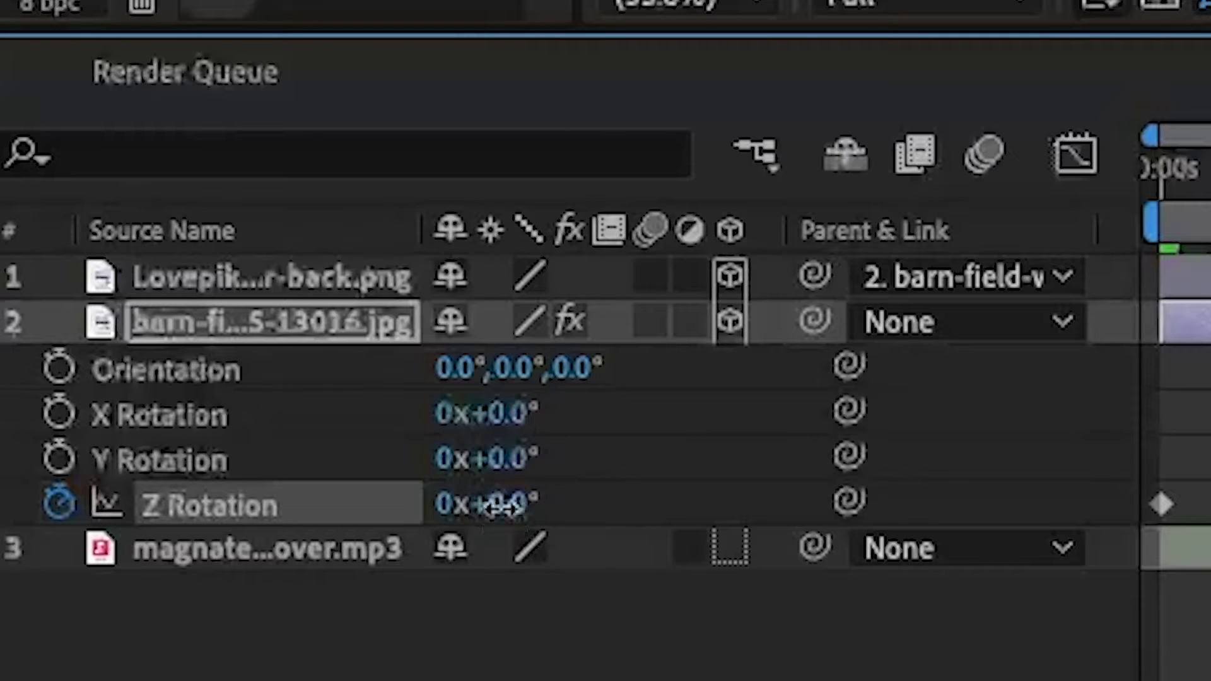
click(195, 614)
text(4)
key(Return)
drag(539, 543, 705, 539)
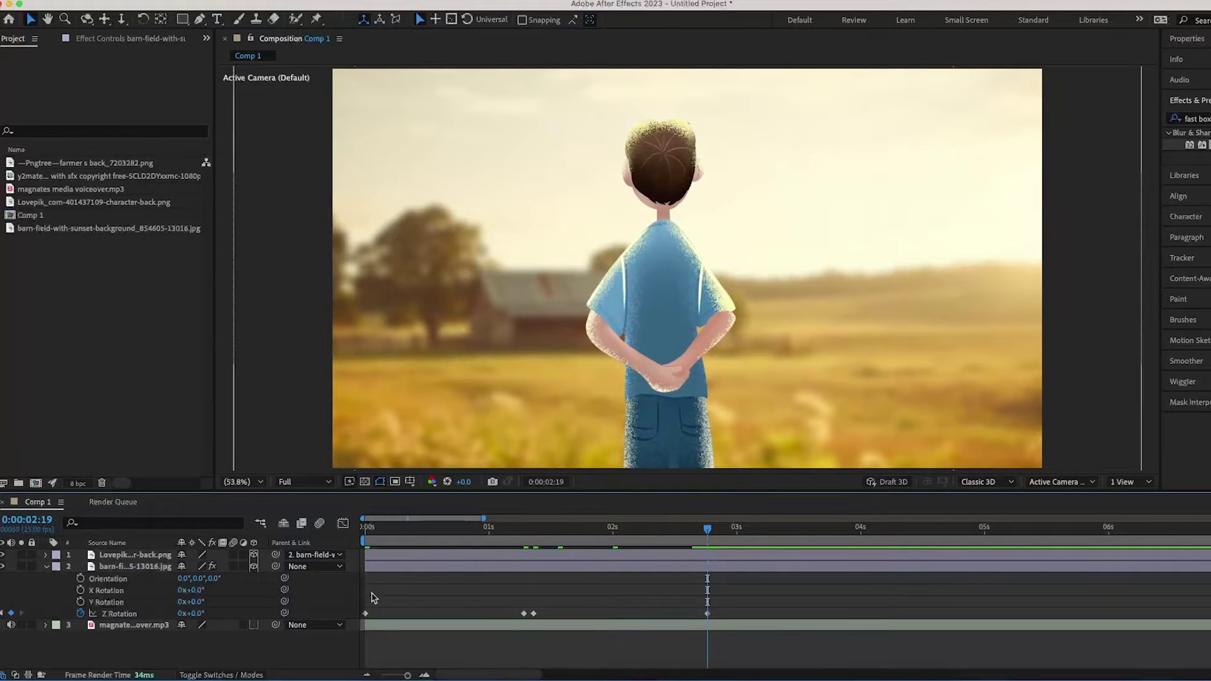
key(space)
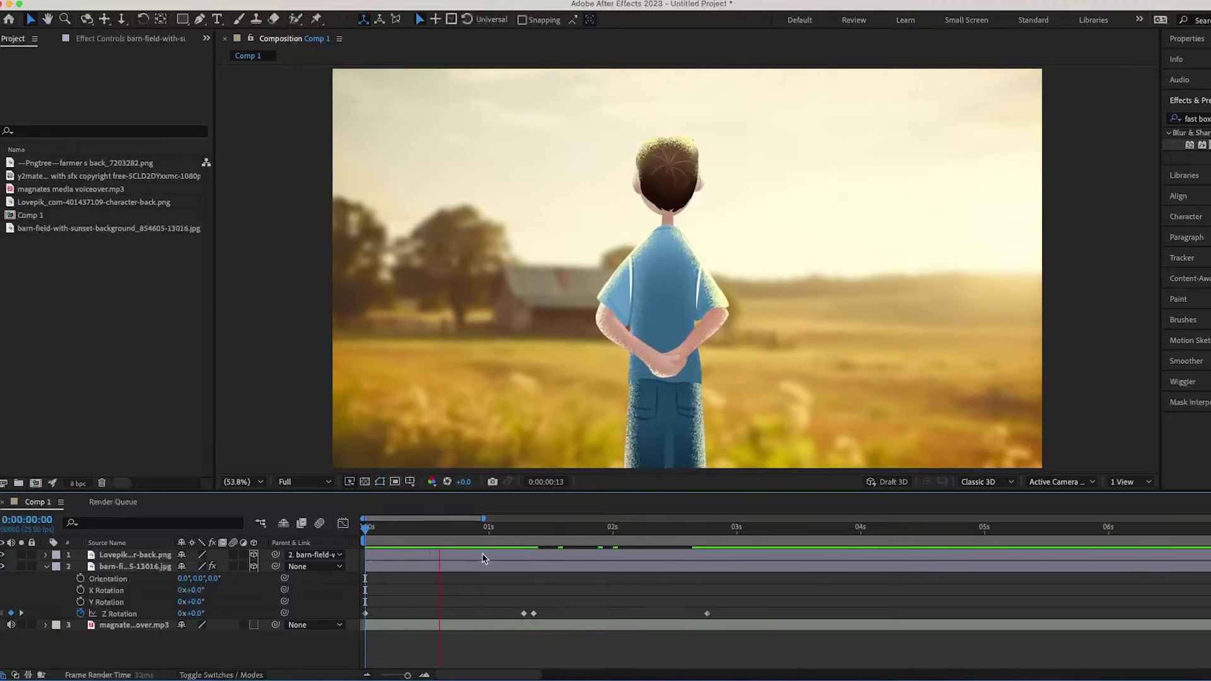
key(space)
Step: Select all Z Rotation keyframes and adjust their speed graph handles around the middle keyframes, previewing the motion
drag(721, 607, 371, 626)
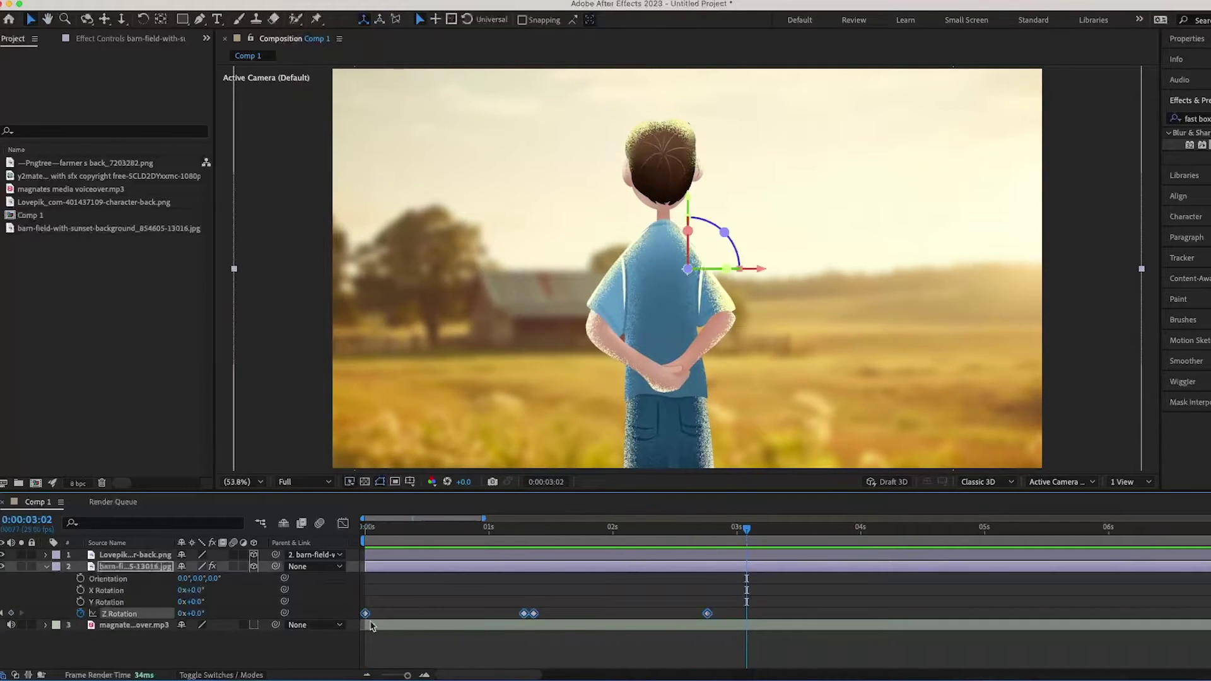
click(343, 523)
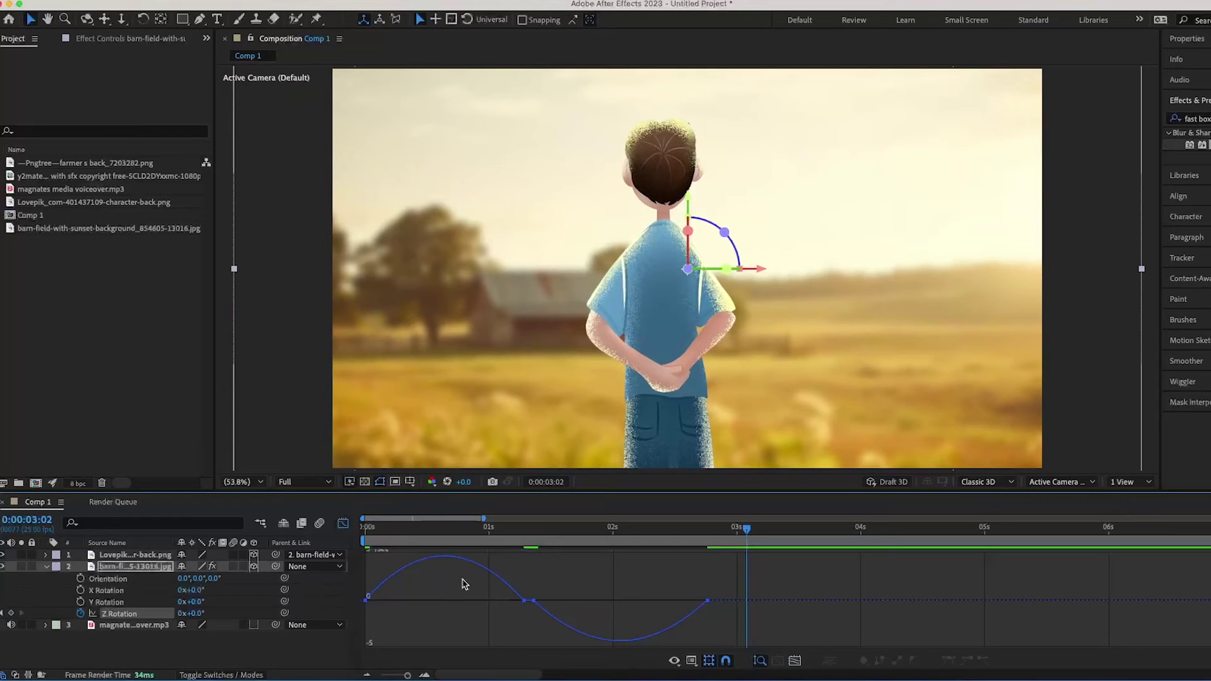
drag(521, 598, 476, 603)
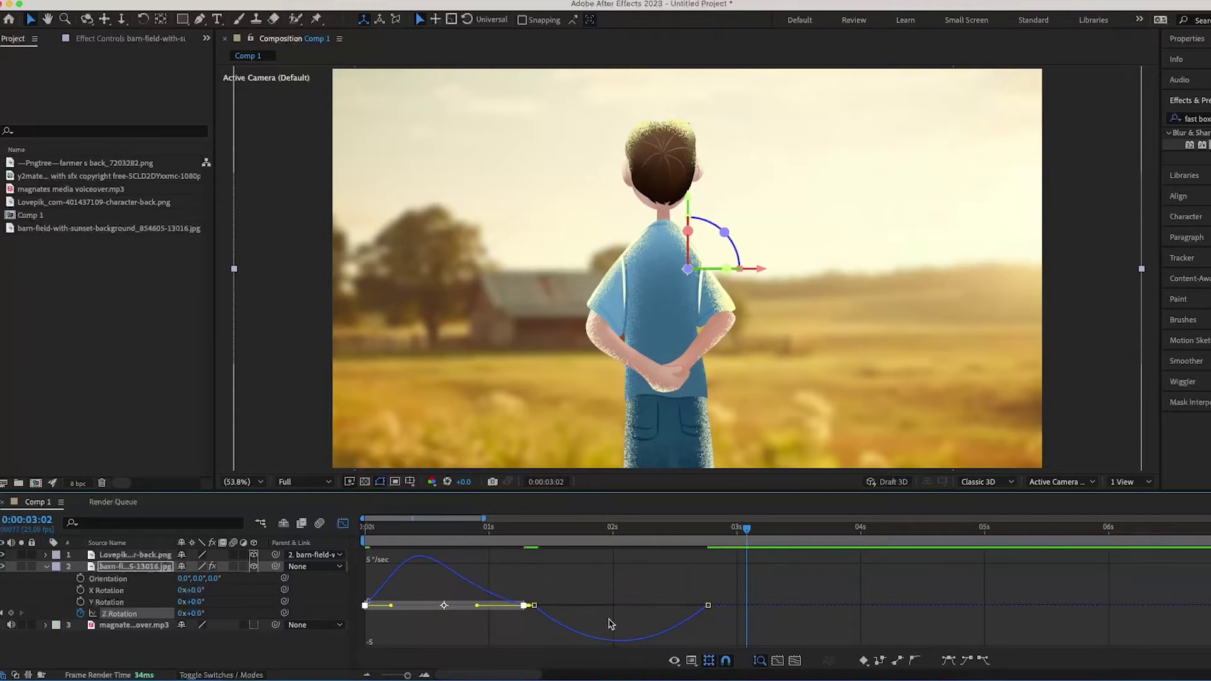
click(537, 609)
drag(562, 607, 584, 607)
key(space)
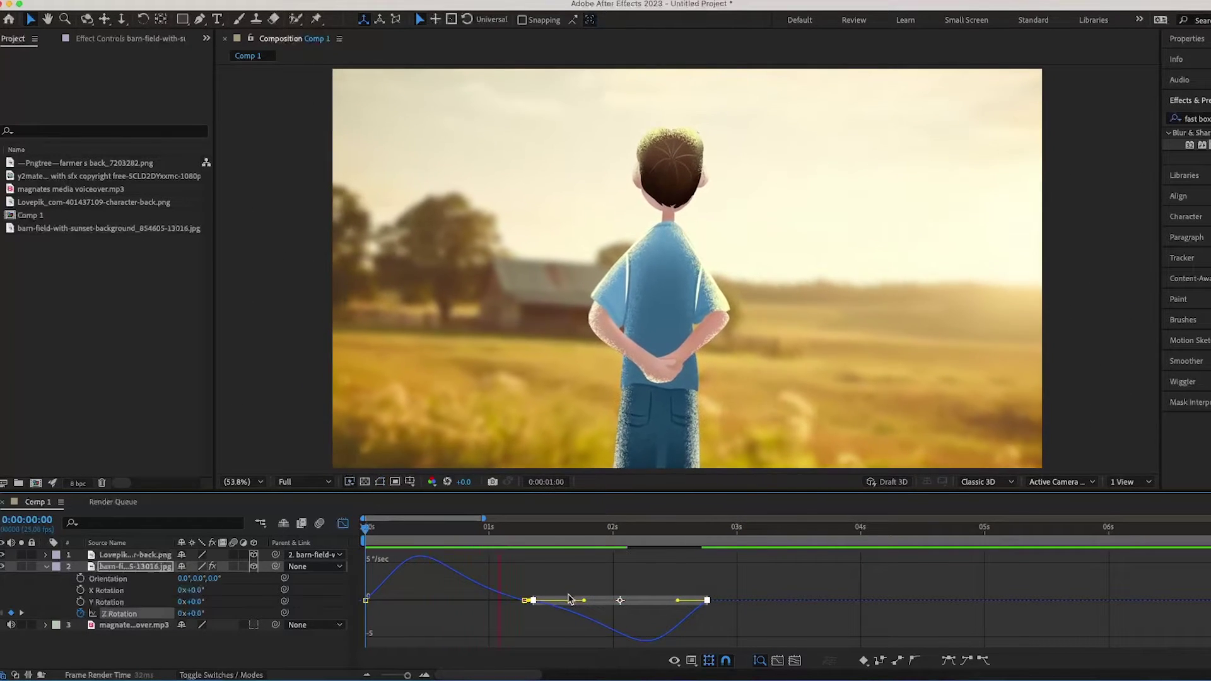
key(space)
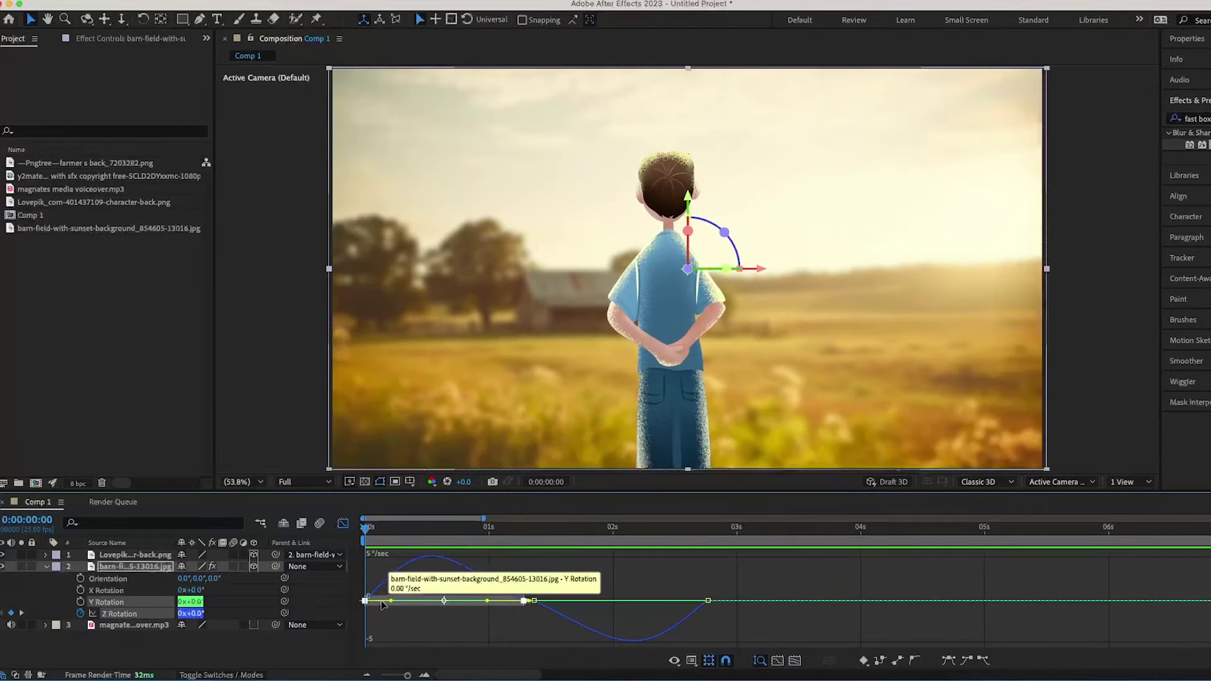
Step: Reshape the first Z Rotation segment's speed curve so it starts fast and slows toward the middle keyframe, and preview it
click(394, 607)
click(376, 601)
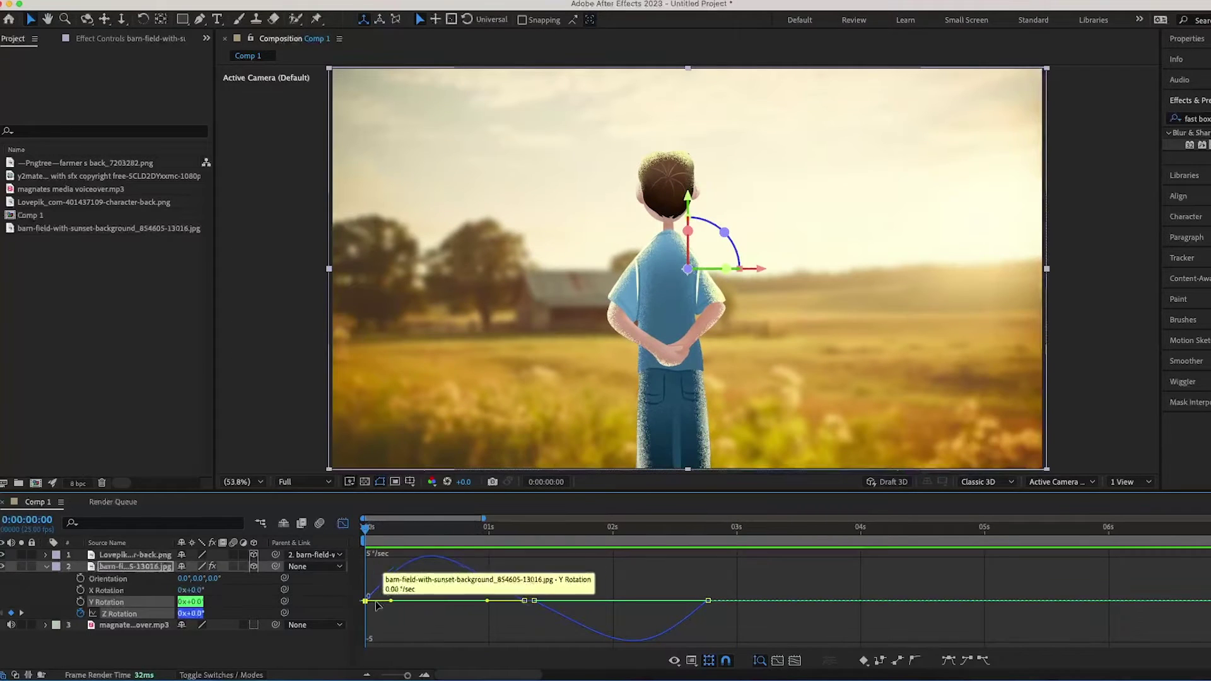
drag(391, 601, 350, 605)
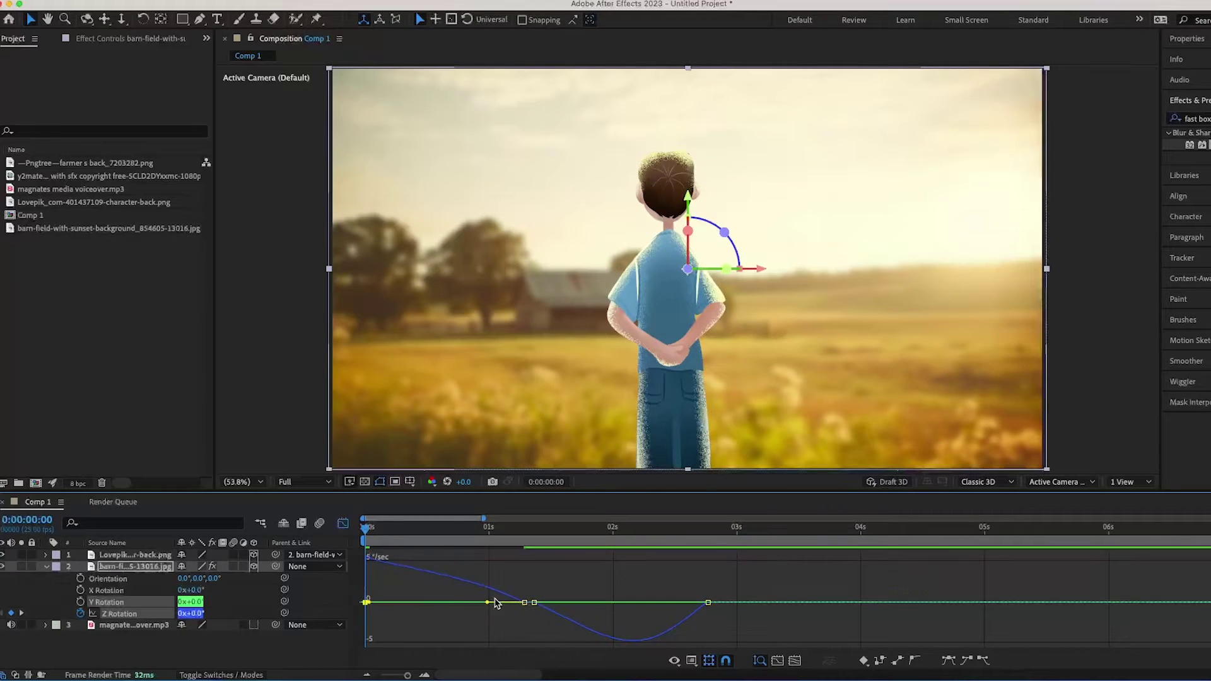
drag(491, 605, 468, 604)
key(space)
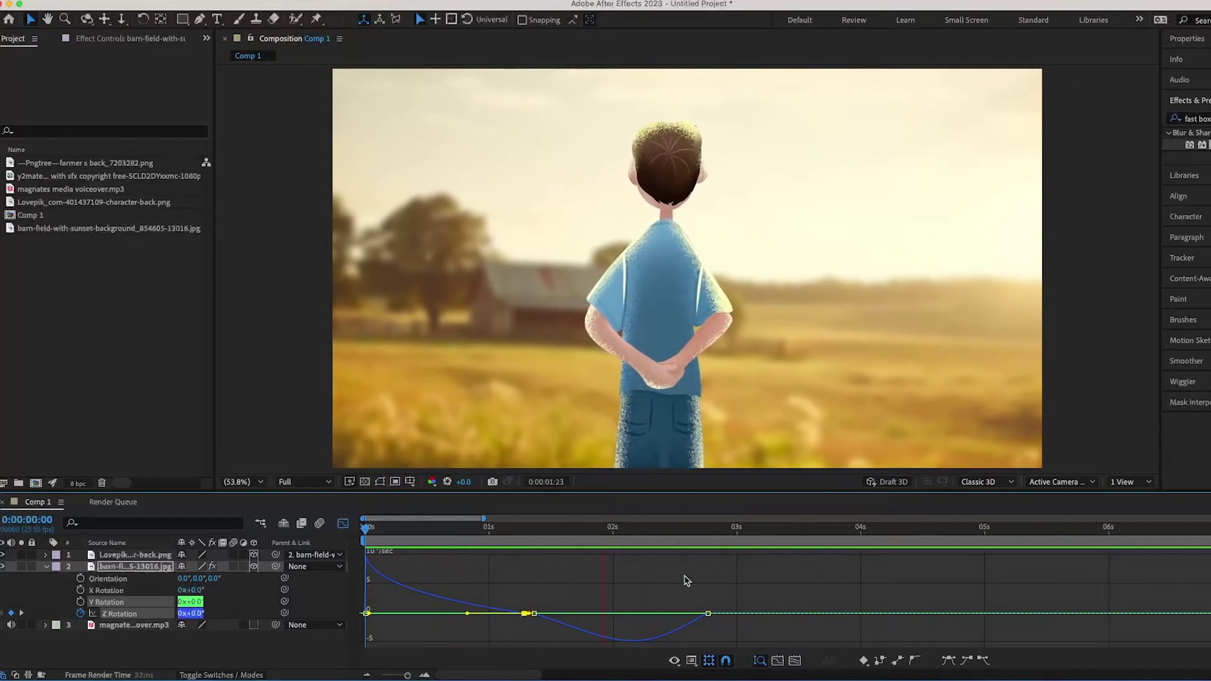
click(342, 523)
key(space)
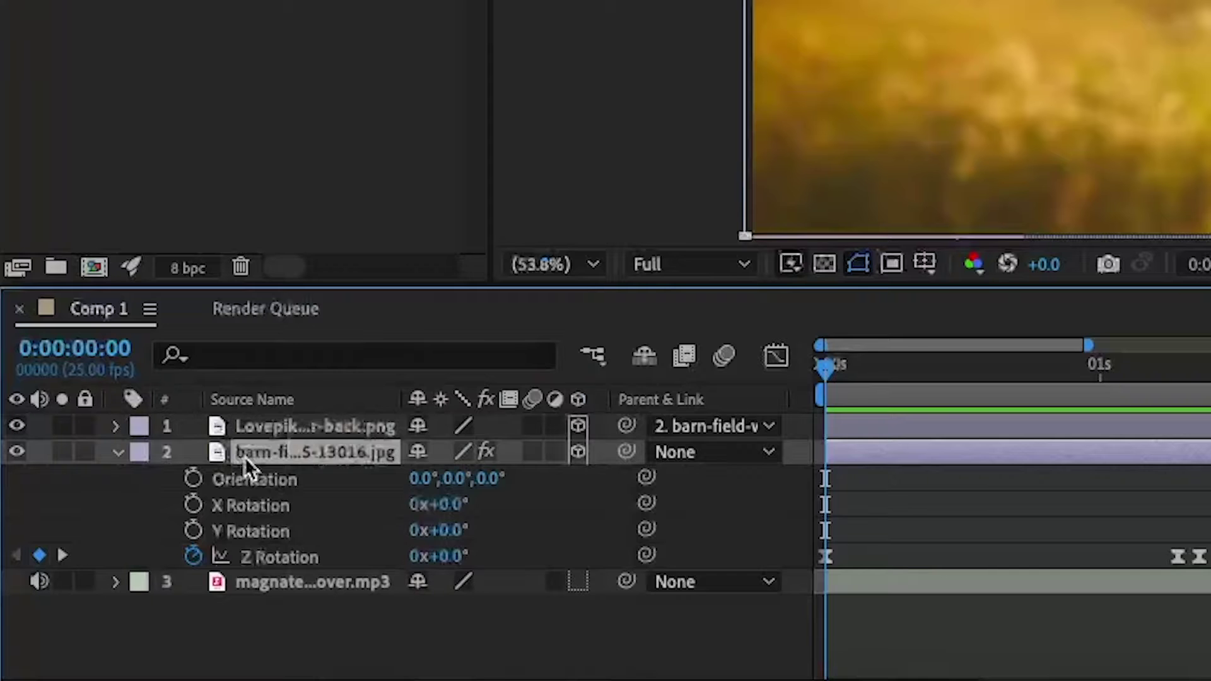
Step: Add the expression wiggle(2,3) to the barn-field layer's Position and preview the camera shake
key(p)
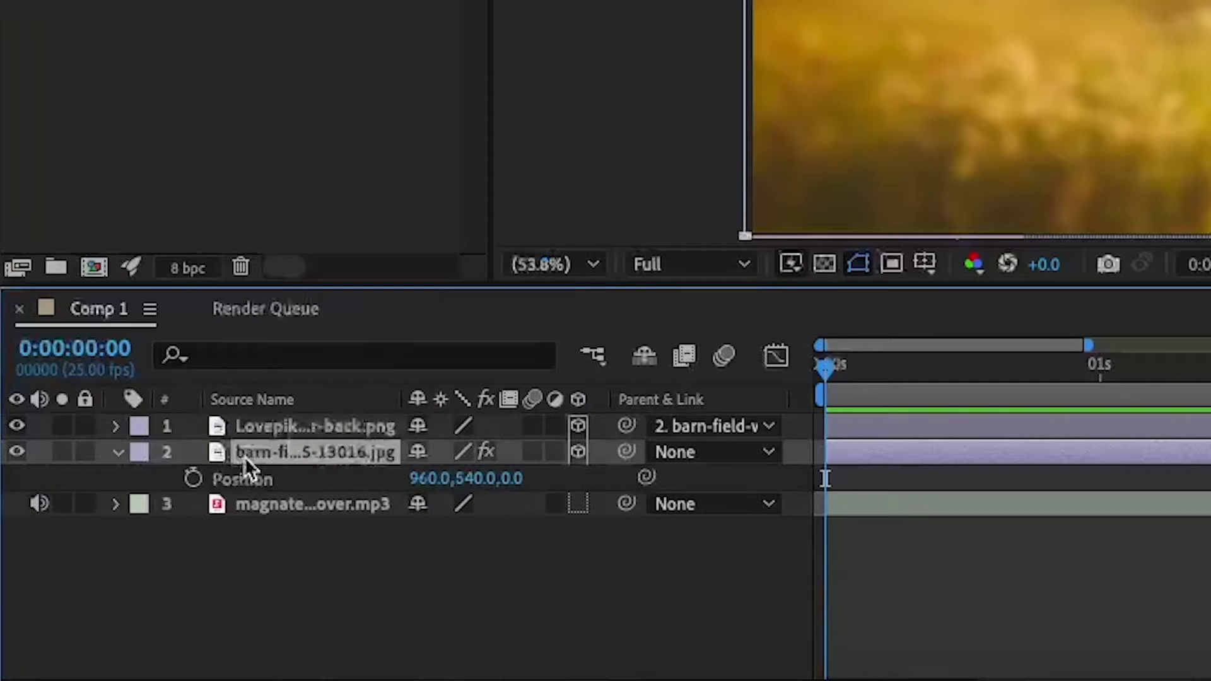
alt+click(193, 479)
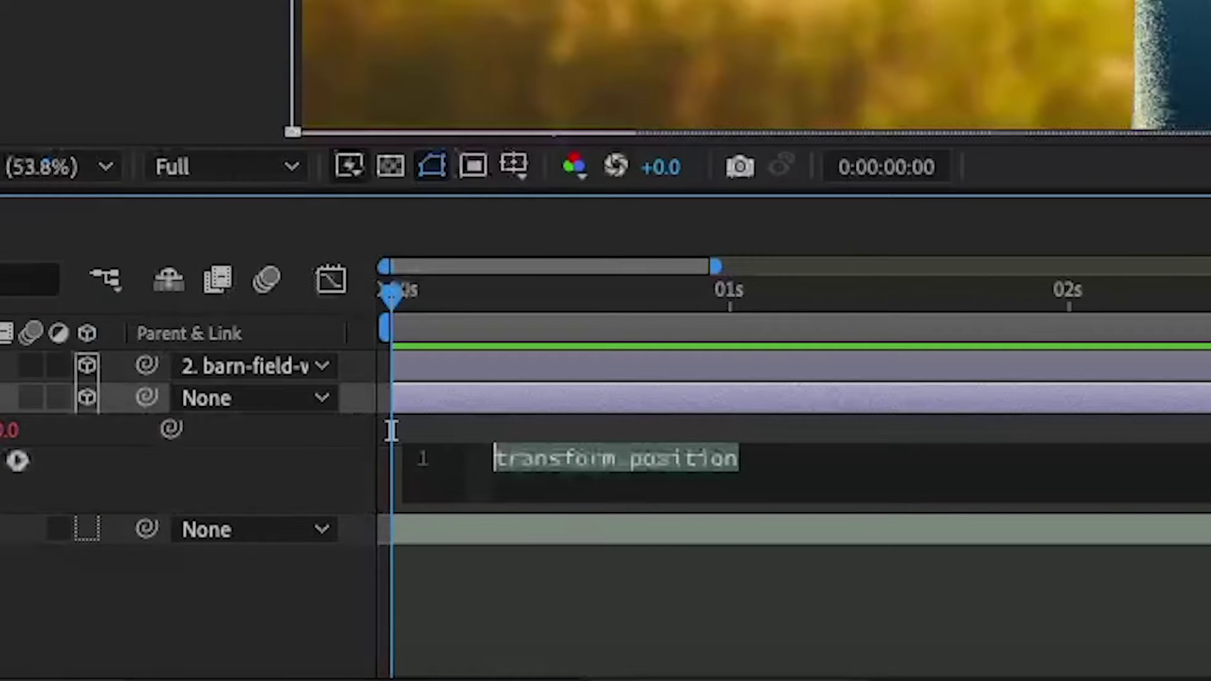
text(wiggle)
key(Return)
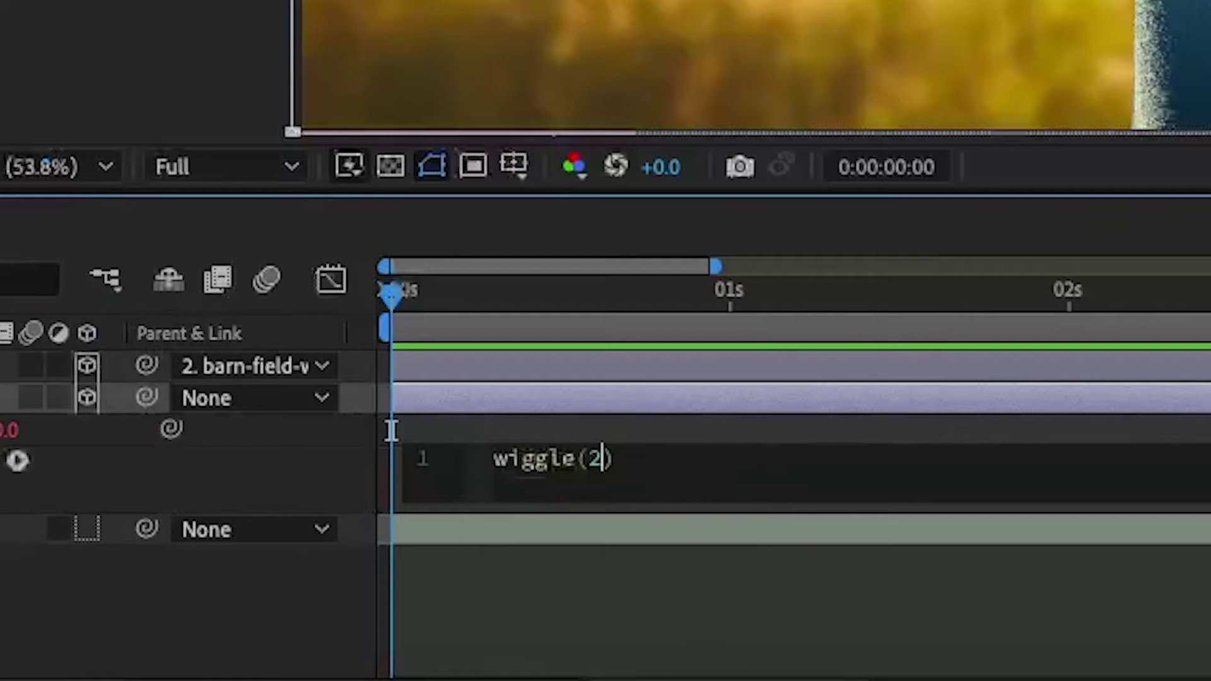
text(2,3)
click(587, 574)
key(space)
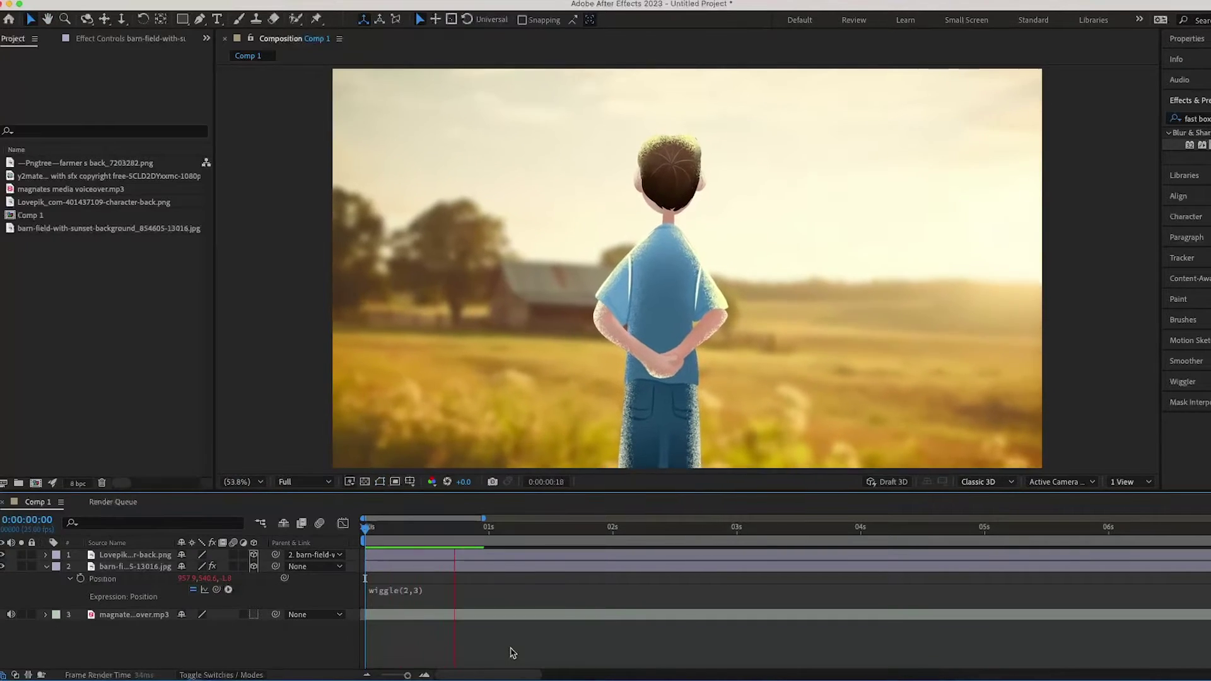
key(space)
drag(731, 533, 244, 576)
key(space)
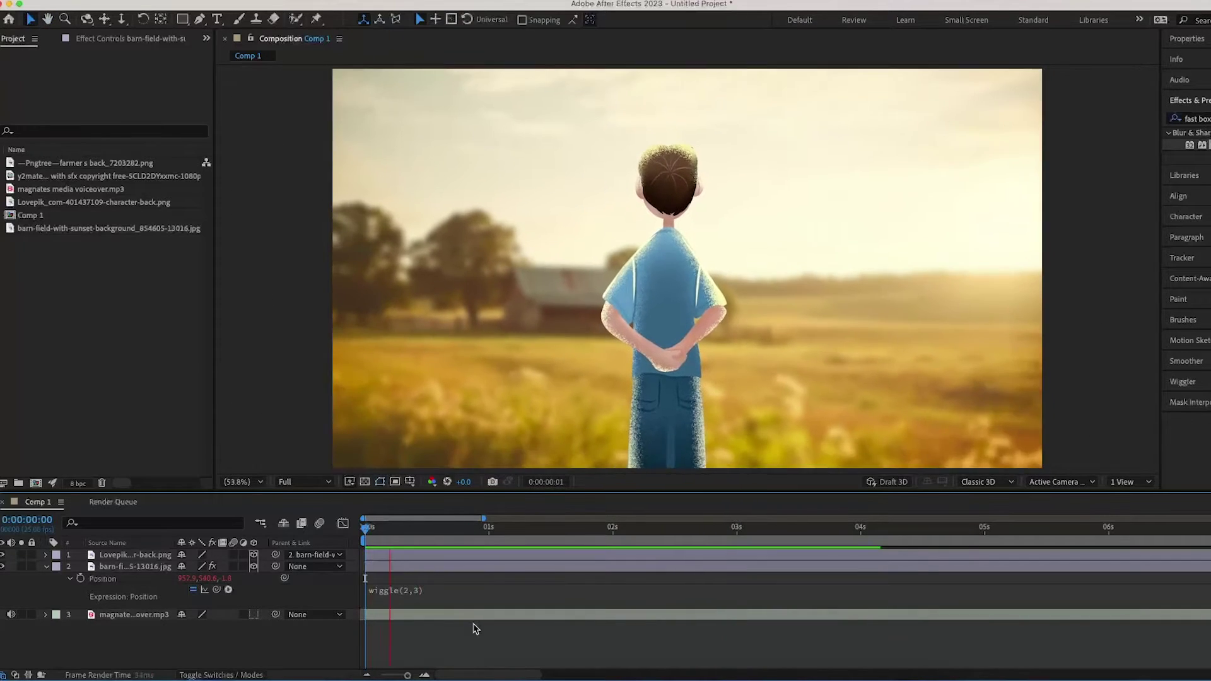
key(space)
Step: Add the farmer's back PNG to the composition as the top layer with the current time at 0:00:00:17
drag(549, 539, 449, 536)
drag(47, 165, 523, 313)
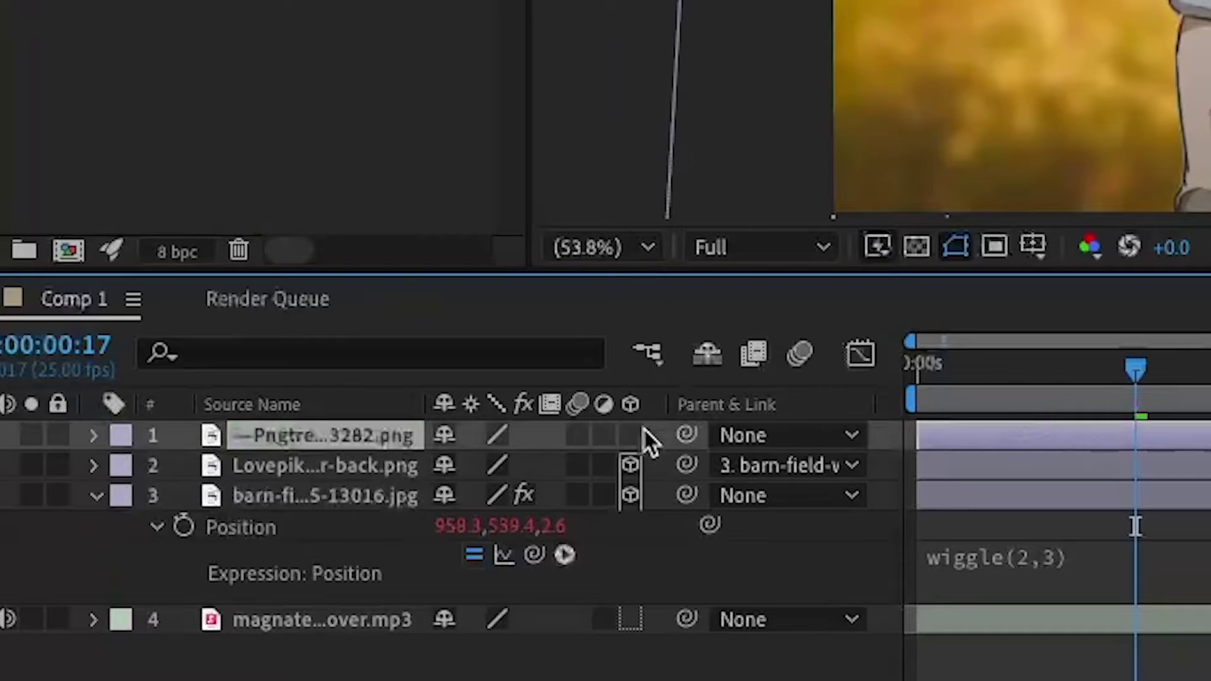
Step: Make the farmer layer 3D, parented to the barn-field layer, and bring it toward the camera to Z -385.7
drag(686, 433, 311, 503)
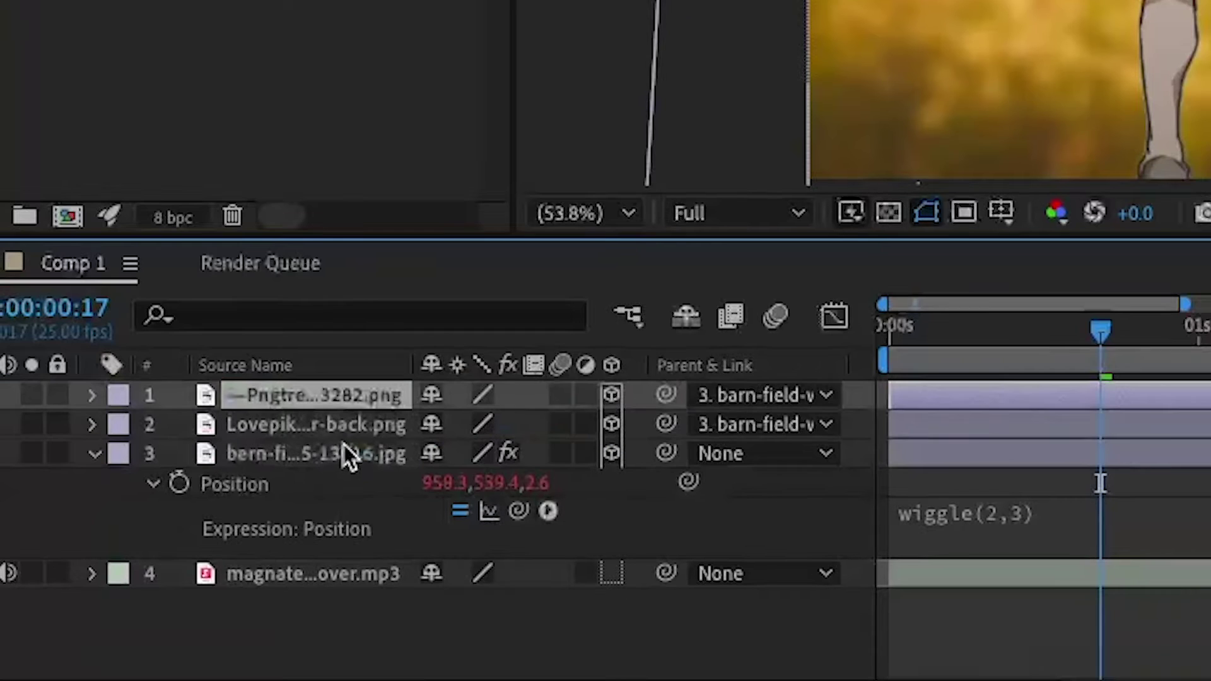
key(p)
drag(555, 466, 606, 469)
drag(589, 428, 173, 429)
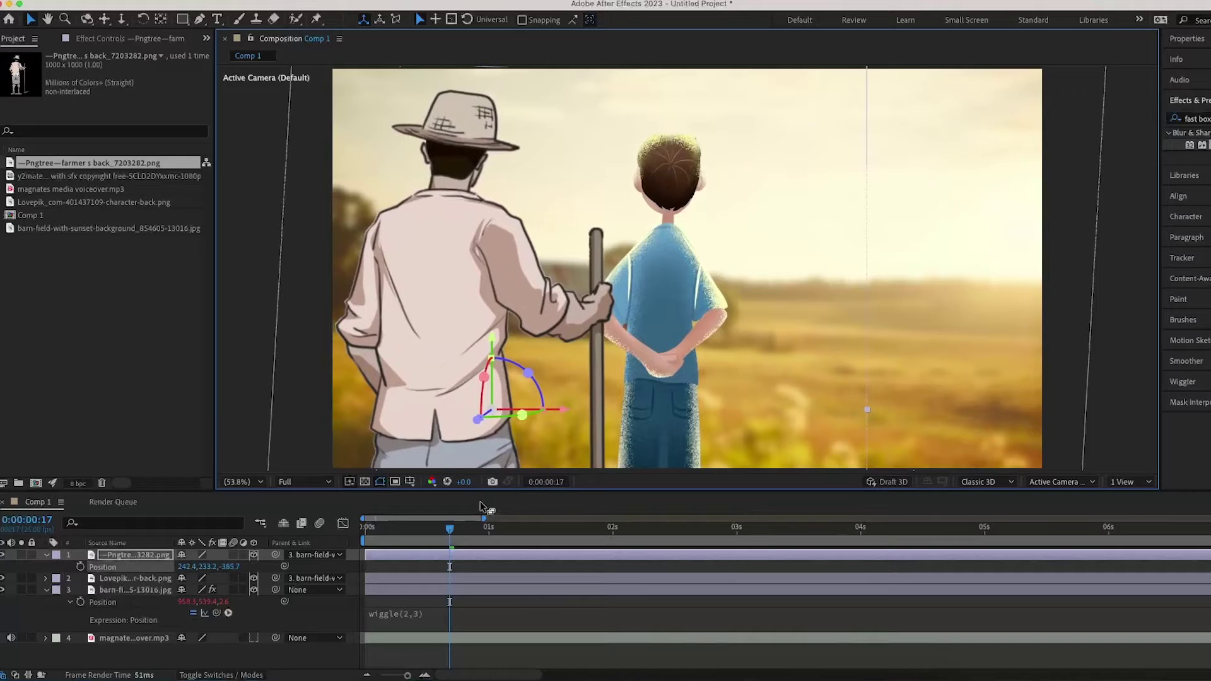
Step: At 0:00:00:00, place the farmer in the left foreground at Position 240.2, 231.0, -533.7 and preview the motion
drag(1100, 334, 899, 389)
drag(368, 553, 321, 556)
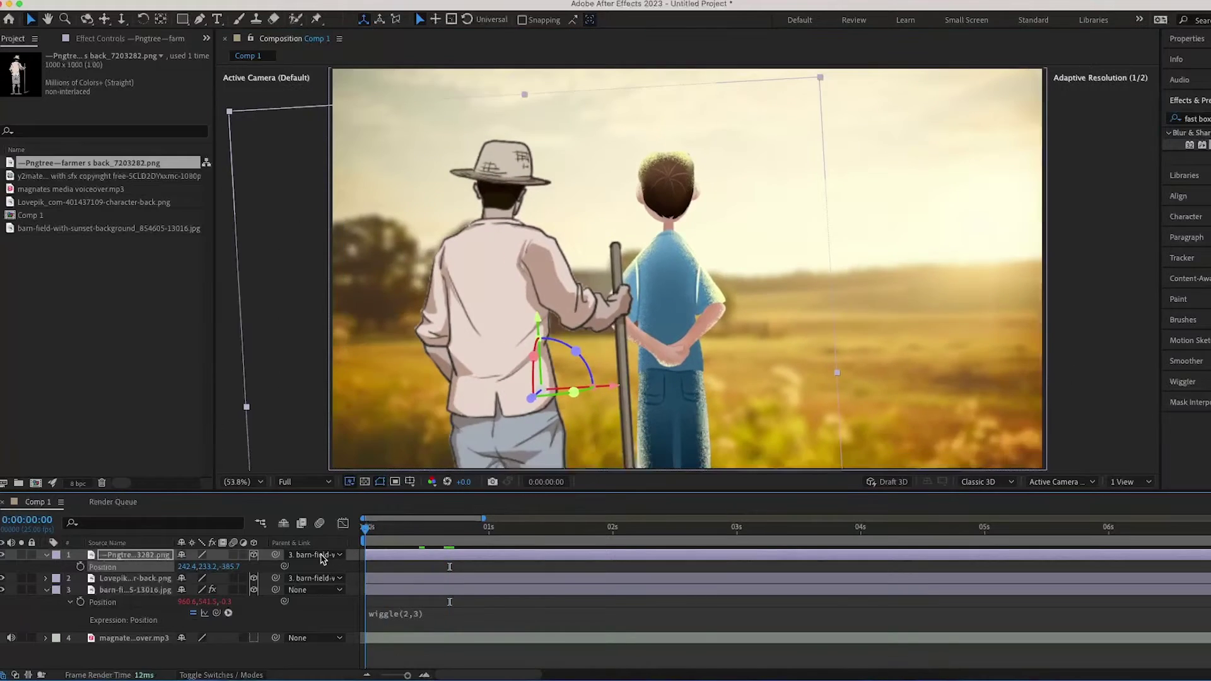
drag(509, 326, 454, 310)
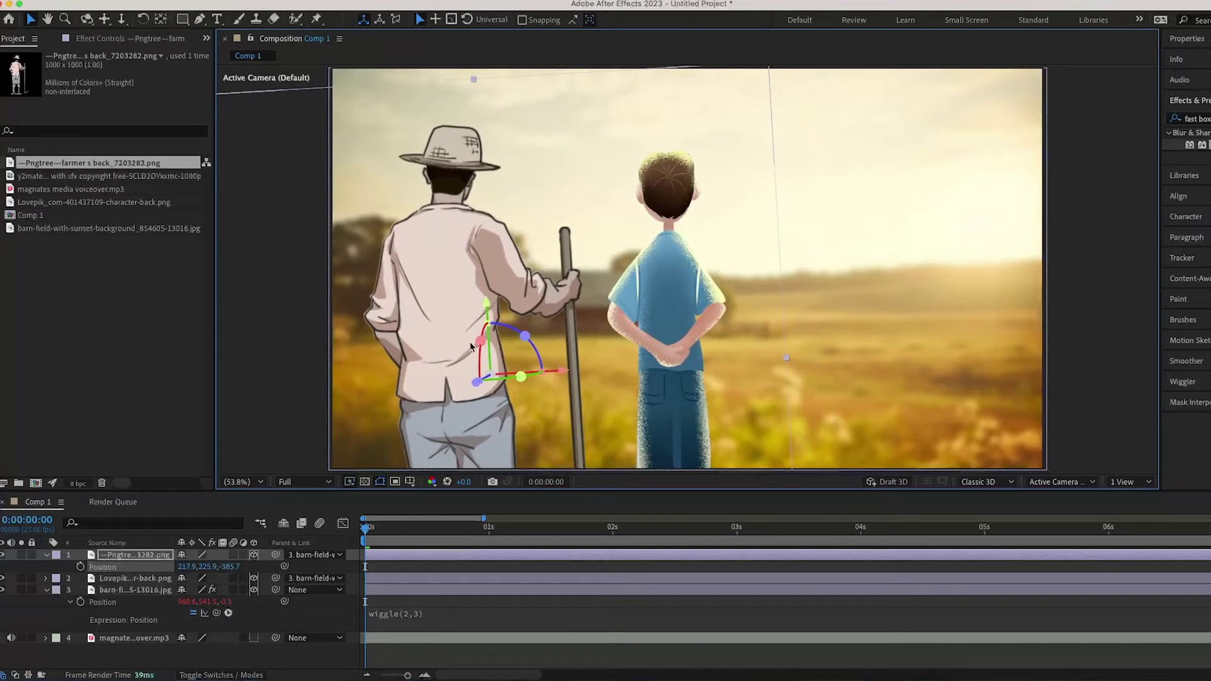
drag(230, 567, 190, 567)
drag(386, 385, 422, 399)
key(space)
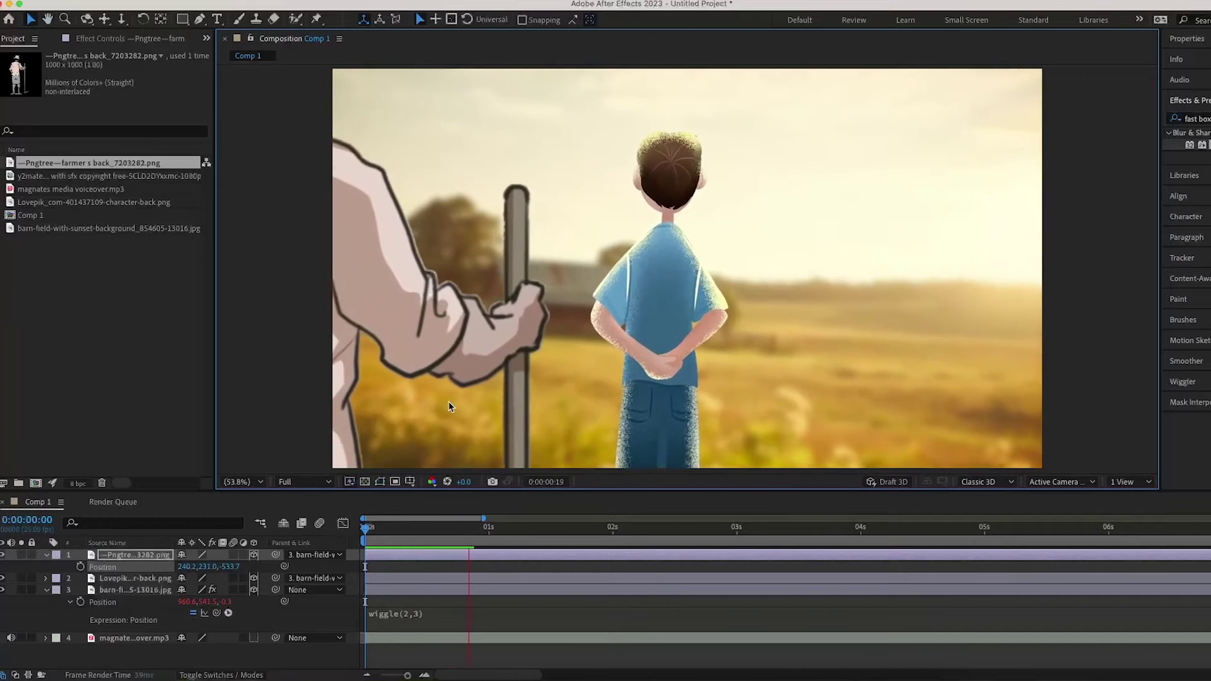
key(space)
Step: Keyframe the farmer's Position at 0:00:00:00 and, closer to the camera in Z, at 0:00:02:13, and preview the move
click(365, 528)
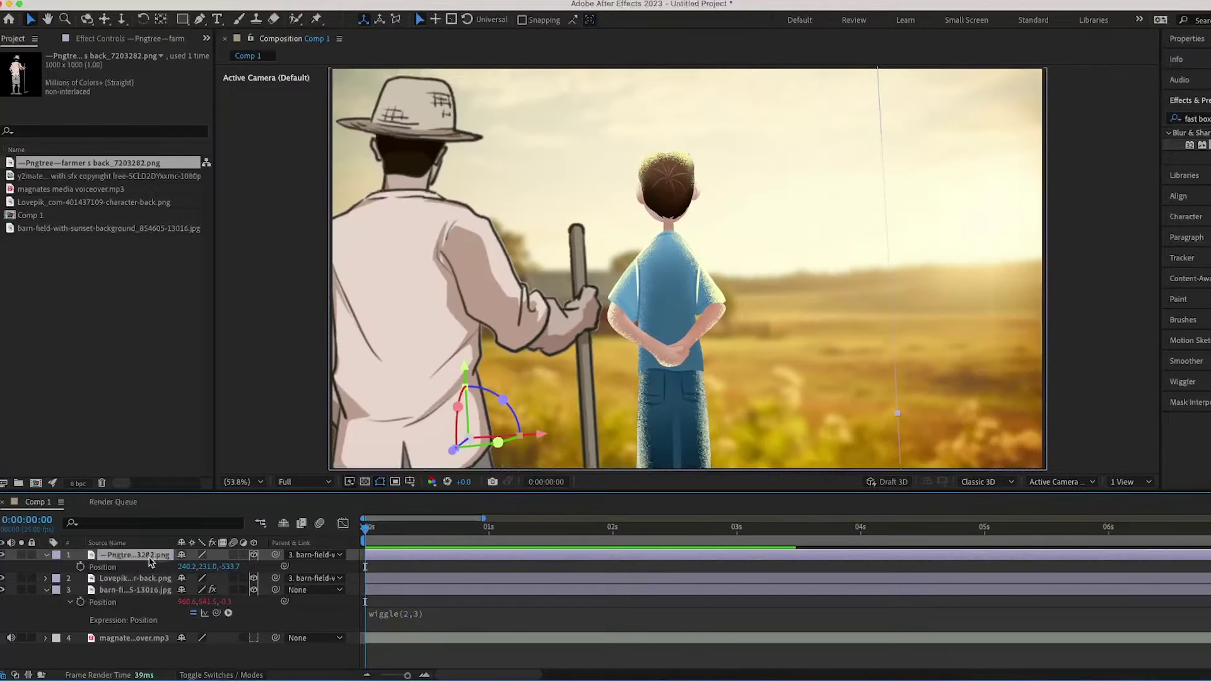
drag(383, 541, 679, 541)
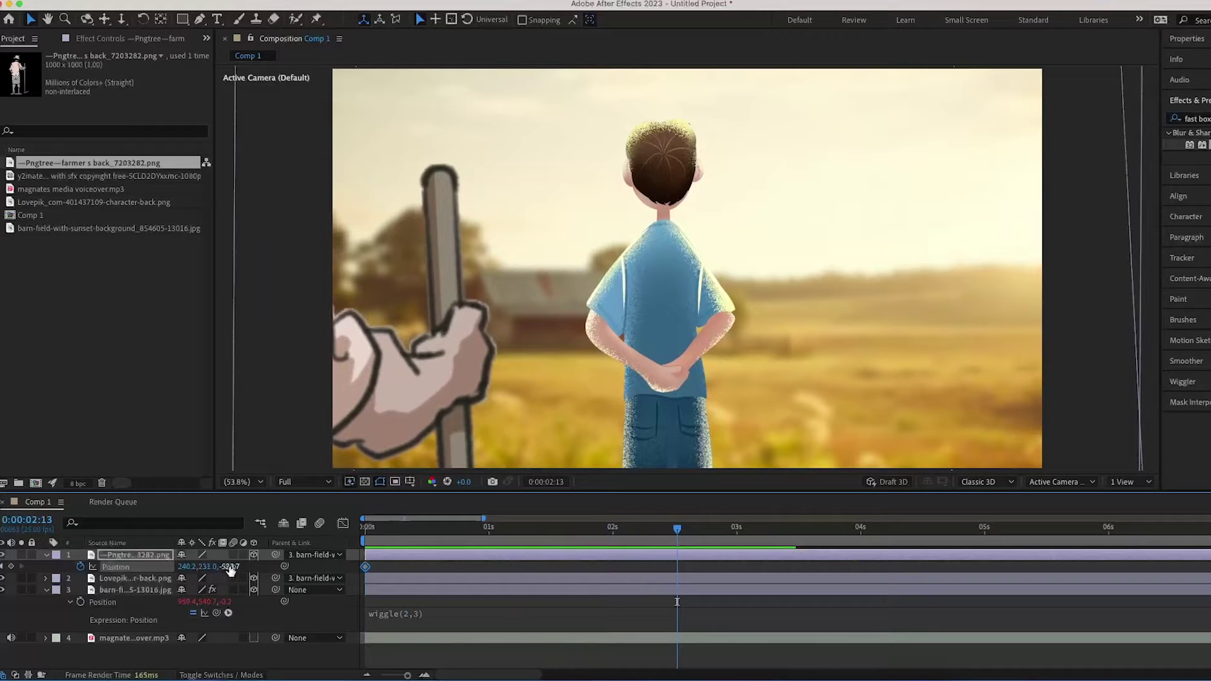
drag(231, 571, 178, 568)
key(Home)
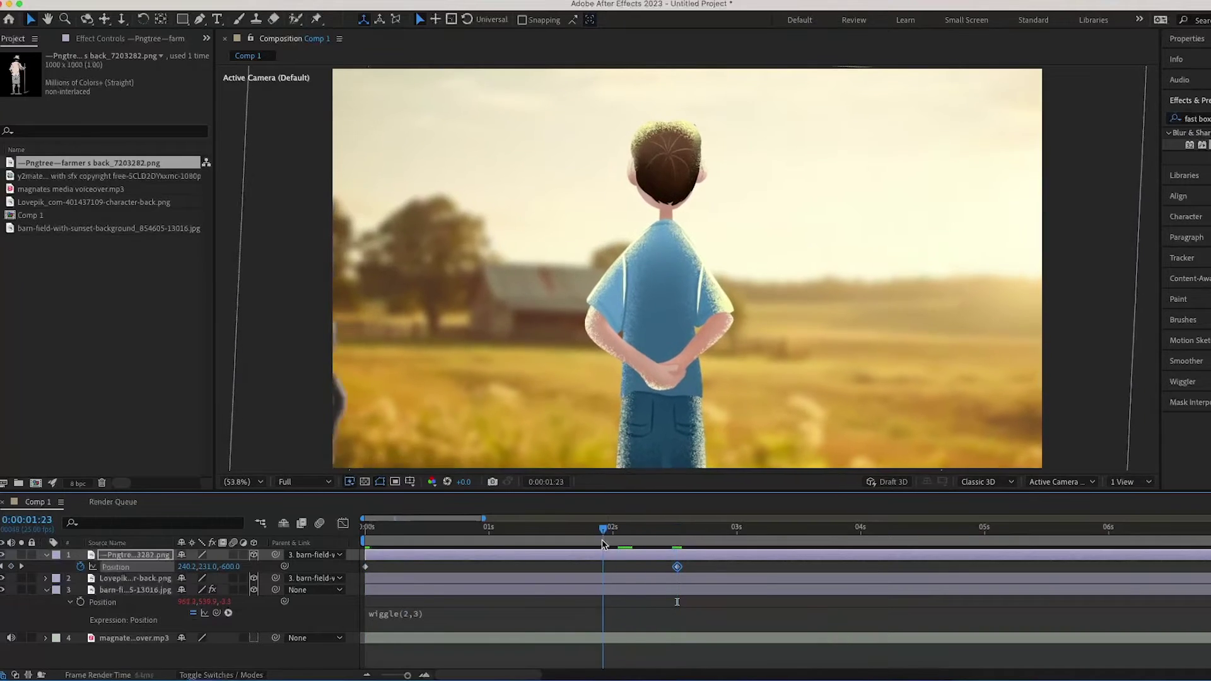
key(space)
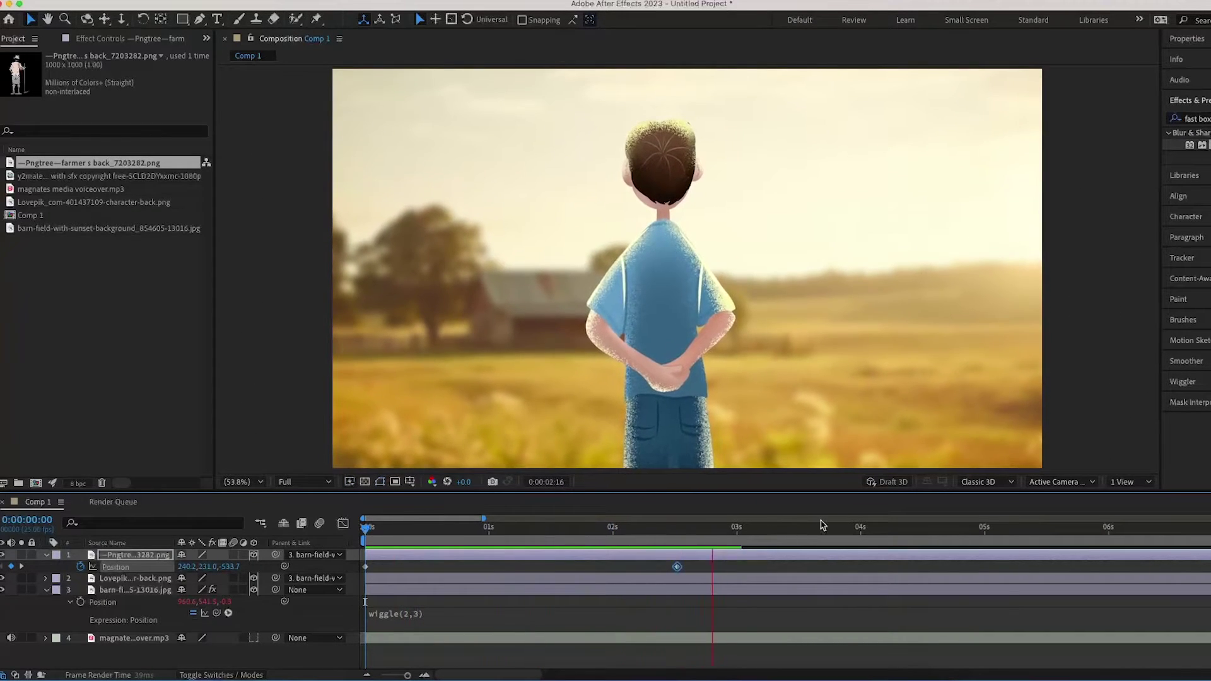
key(space)
key(space)
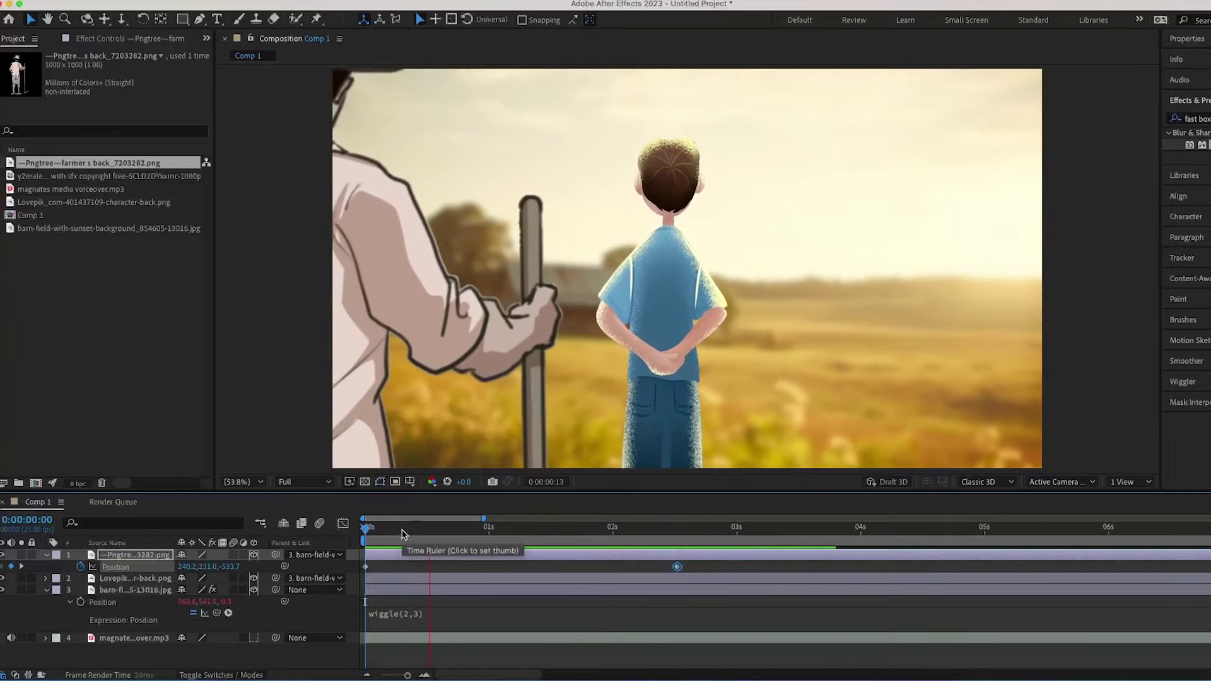
key(space)
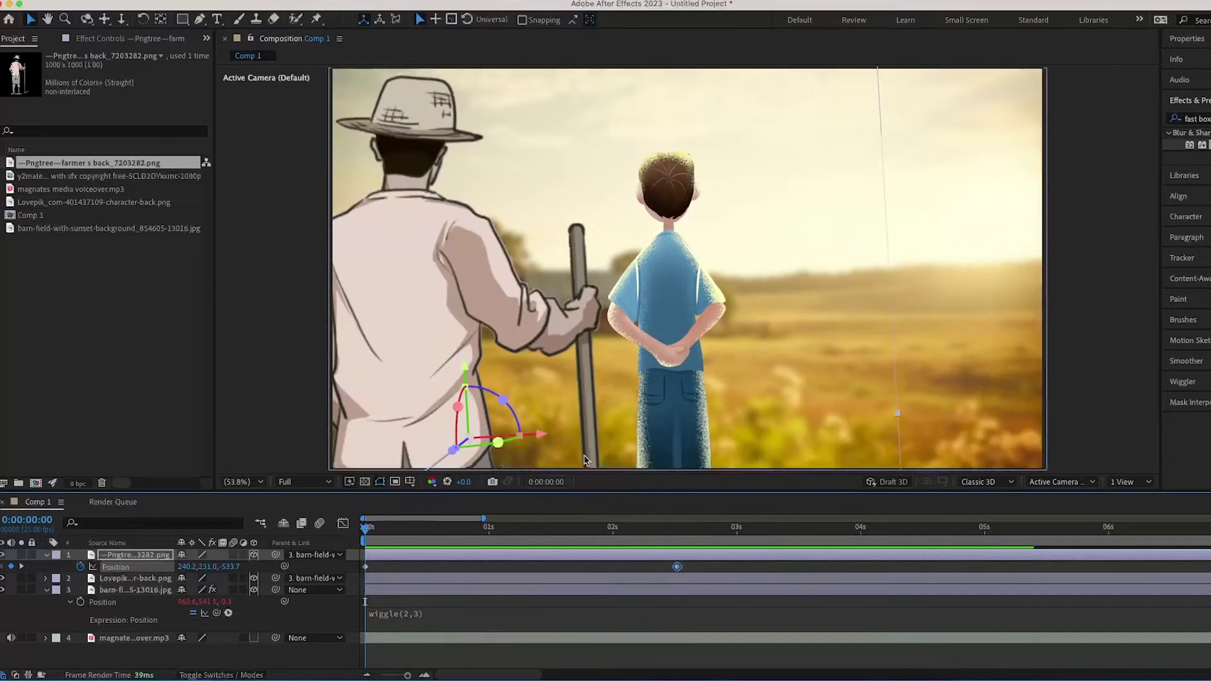
Step: Find the Tint effect and apply it to the farmer layer to make it black and white
drag(1208, 119, 1104, 126)
key(BackSpace)
text(tint)
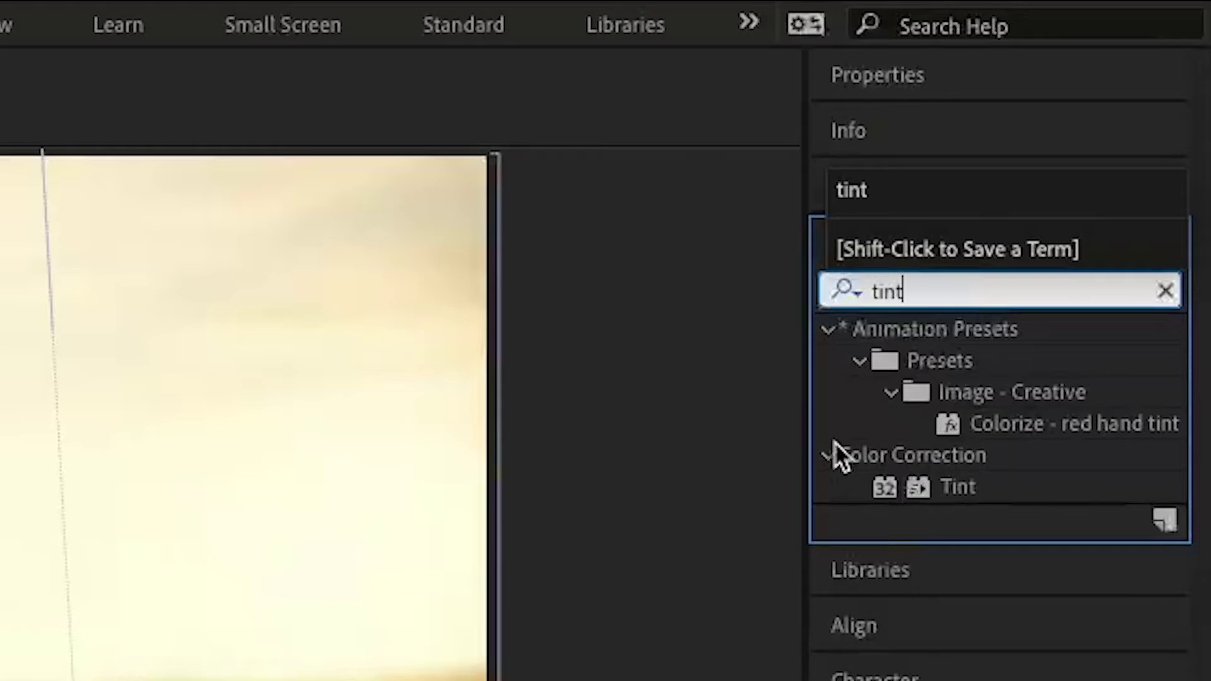
drag(959, 487, 503, 317)
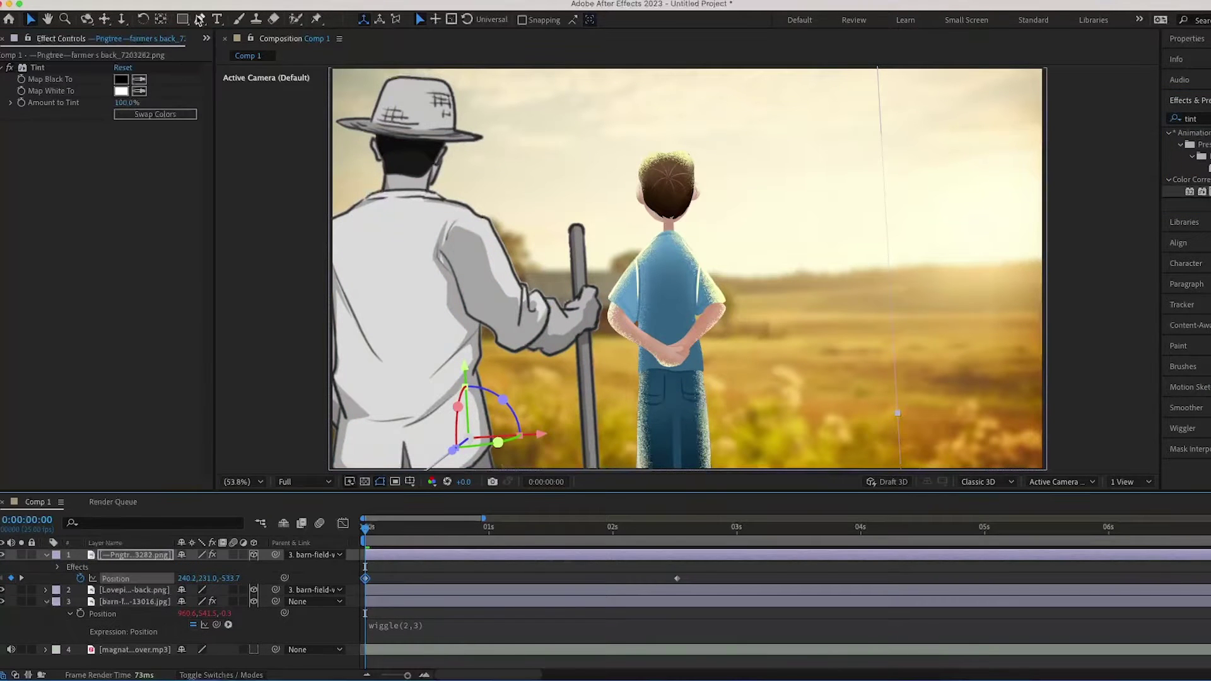
Step: Add a text layer reading "A TEENAGER ABANDONS HIS LIFE ON HIS" across the sky
click(217, 19)
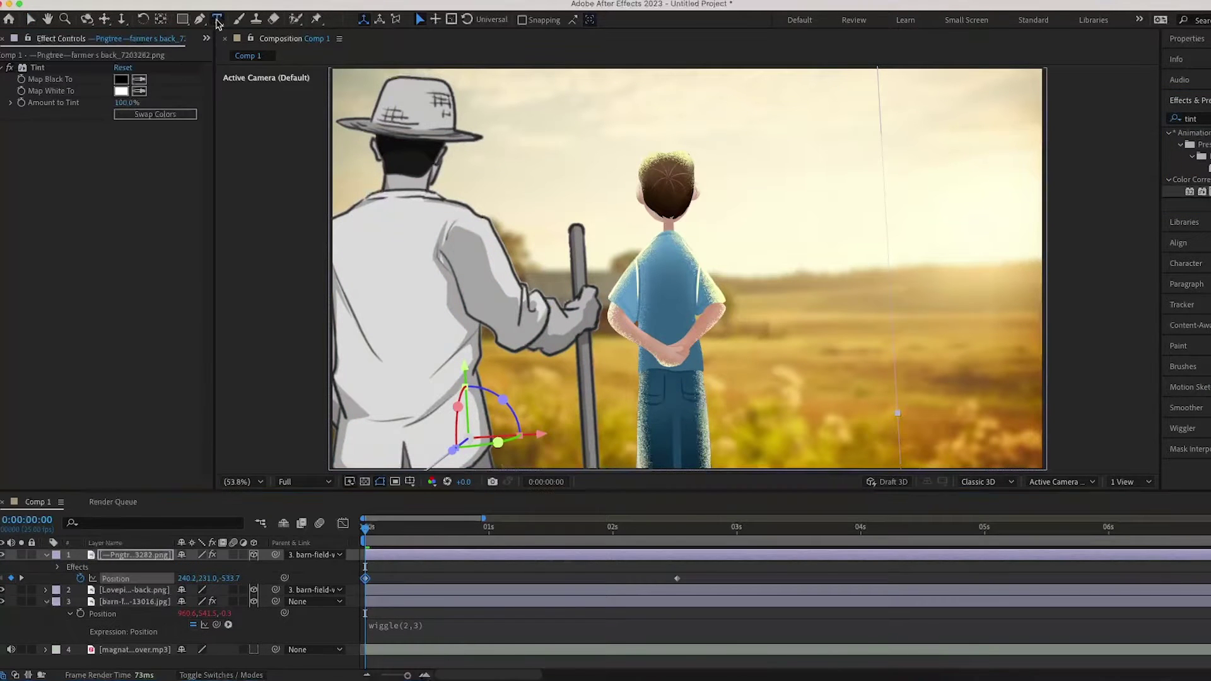
click(504, 189)
text(A TEENAGER ABANDONS HIS LIFE ON HIS)
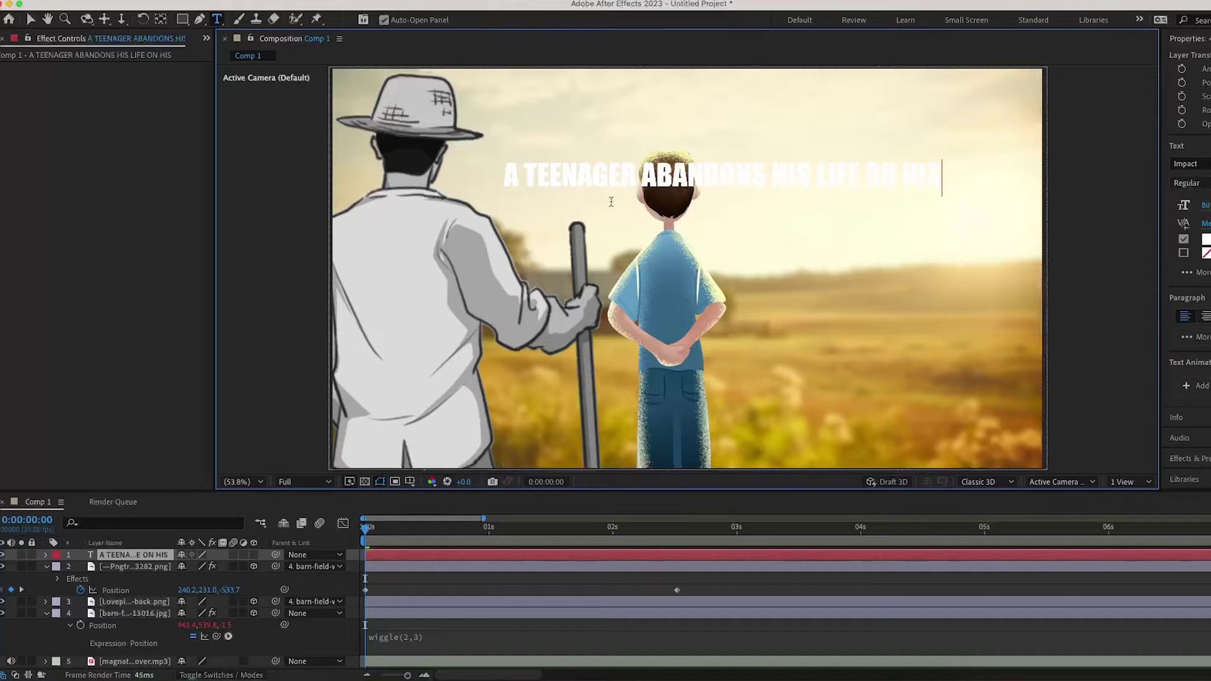
click(30, 19)
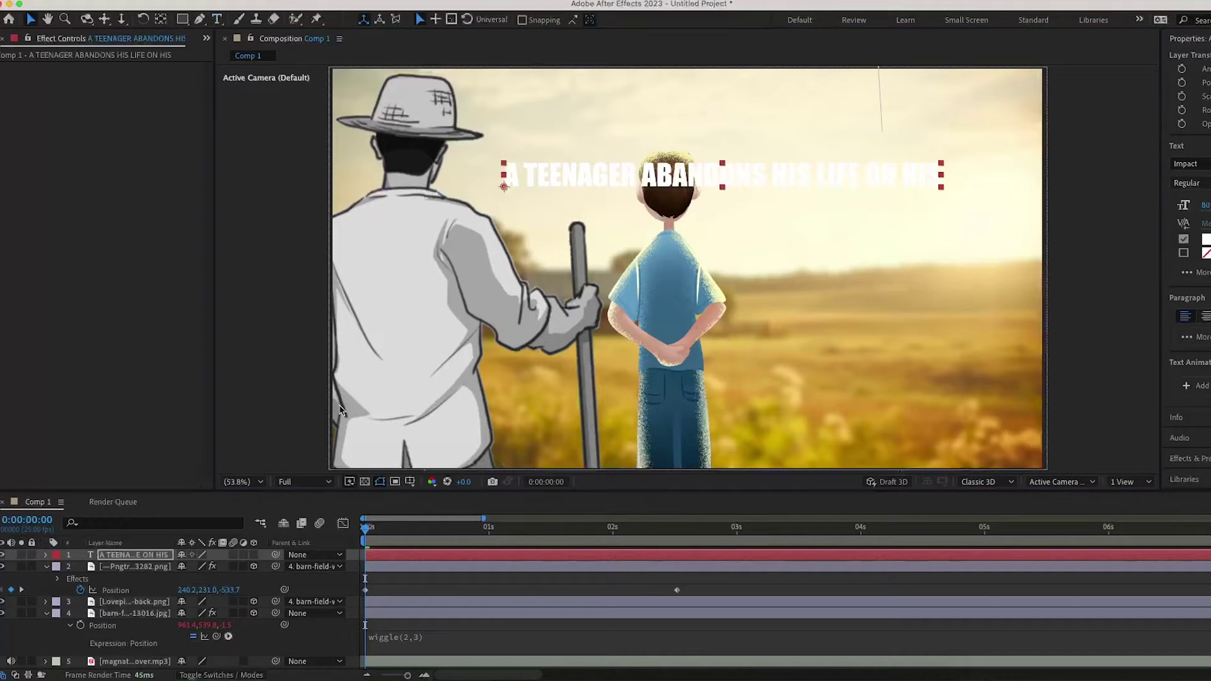
Step: Scale the title text to 119% and reposition it across the boy's head
key(s)
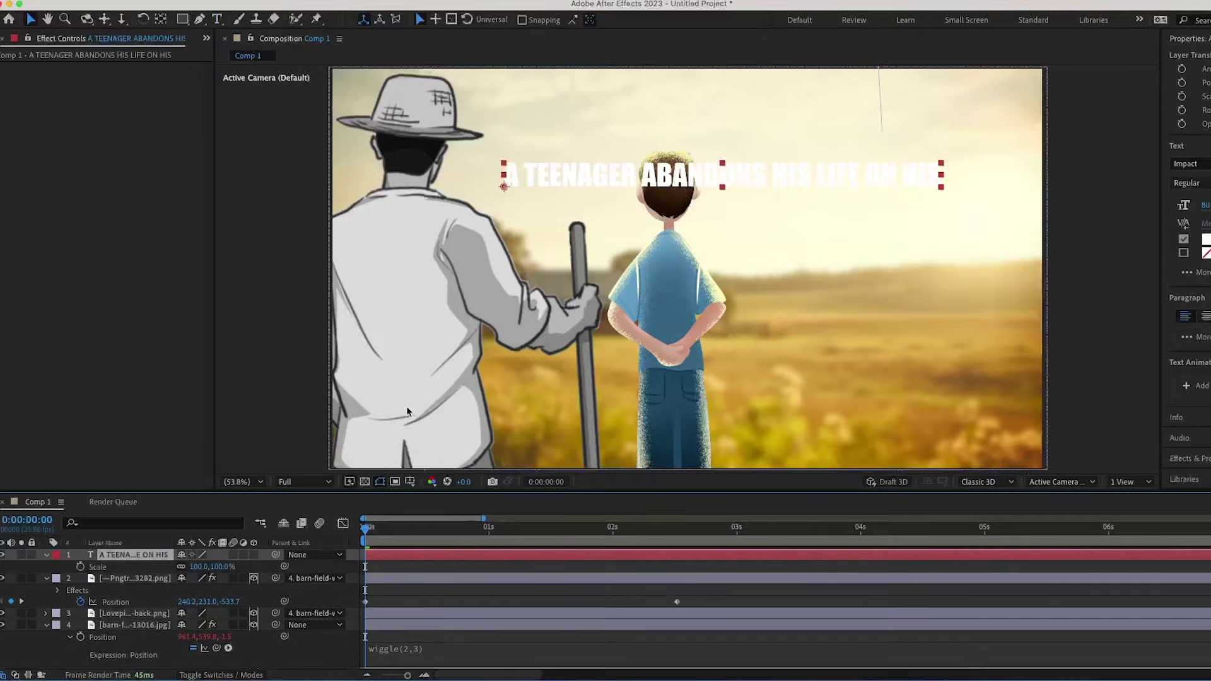
drag(220, 567, 421, 445)
drag(718, 166, 615, 160)
drag(221, 566, 209, 566)
drag(591, 168, 621, 168)
Step: Place the title text behind the character as a 3D layer parented to the barn-field layer, and preview it
drag(116, 561, 128, 613)
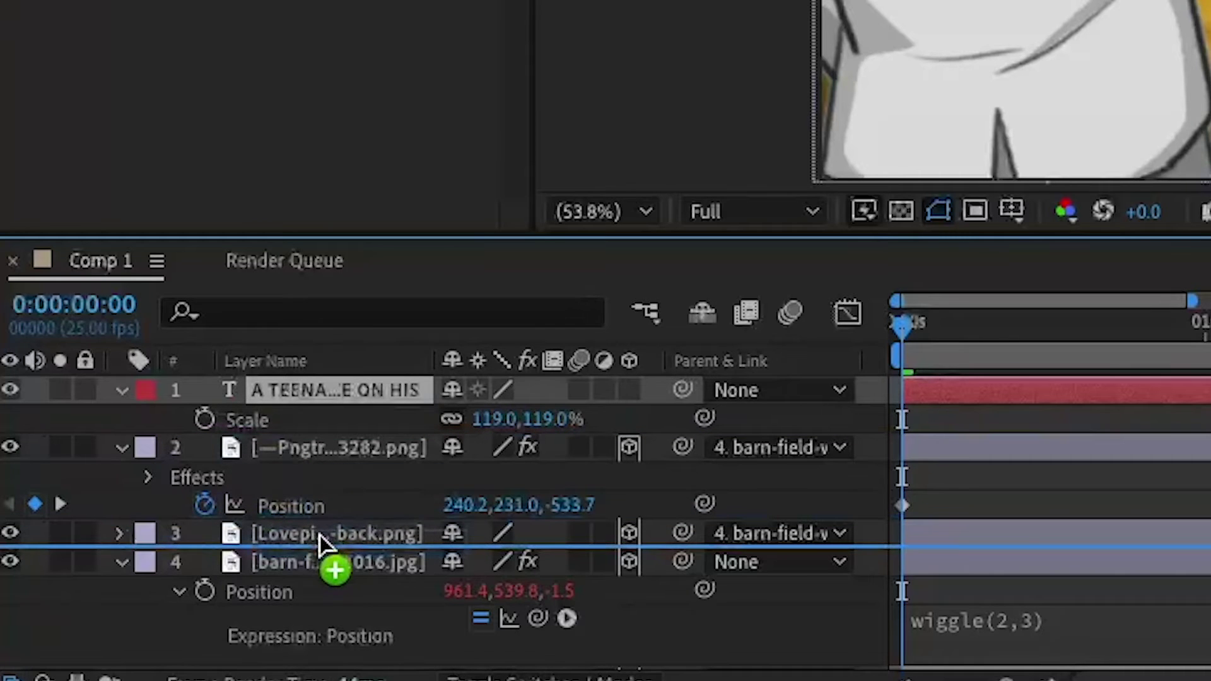
drag(320, 535, 320, 536)
drag(683, 504, 385, 571)
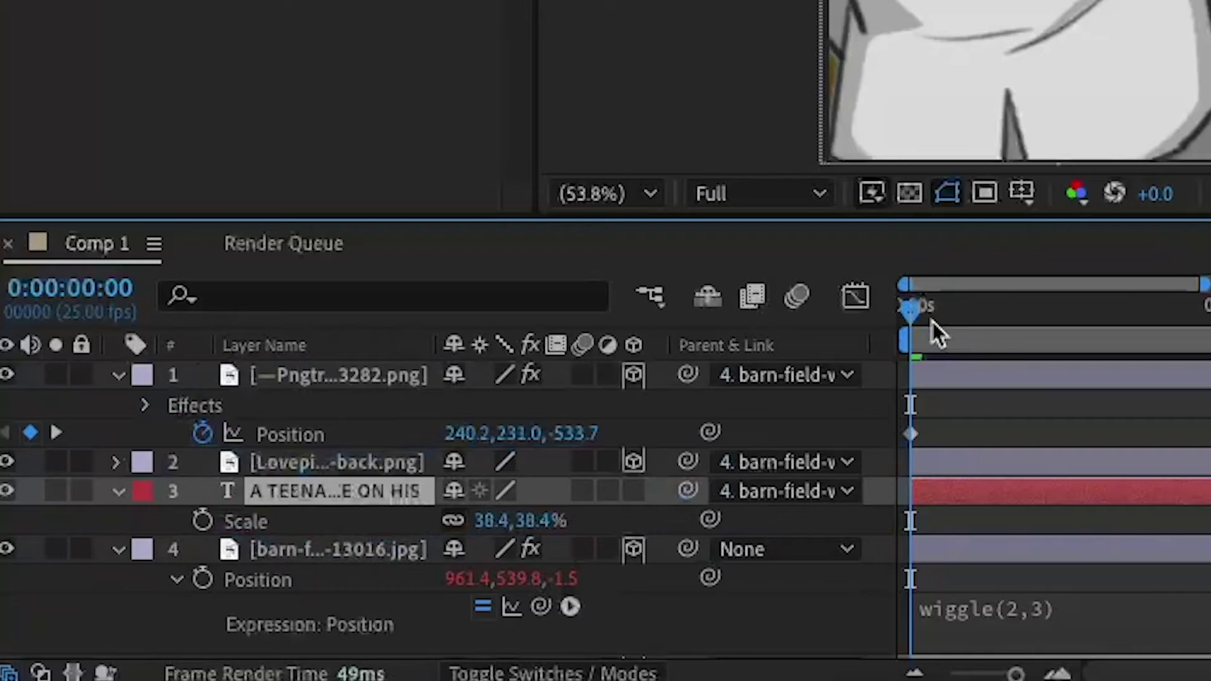
click(633, 491)
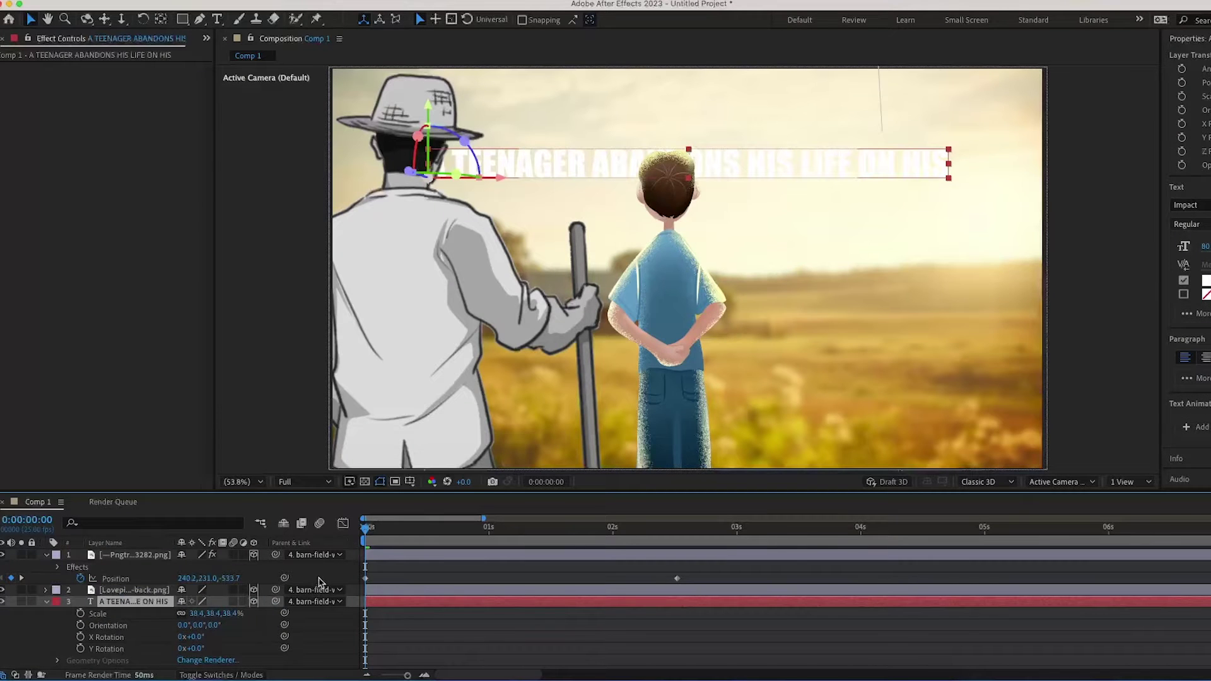
mouse_move(369, 547)
mouse_down()
mouse_move(678, 545)
mouse_move(380, 559)
mouse_up()
key(space)
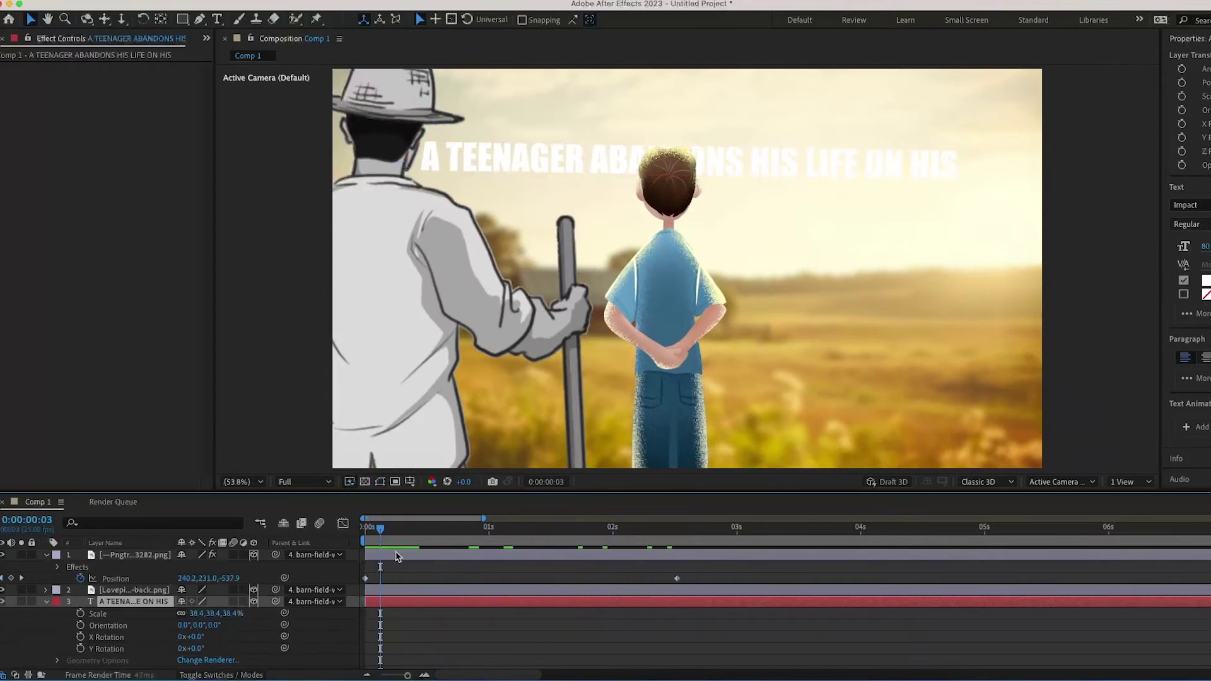
key(space)
Step: At 0:00:01:23, add a second text layer reading "FAMILY'S FARM" and place it below the character layer in the stack
click(604, 535)
click(348, 619)
click(217, 19)
click(494, 226)
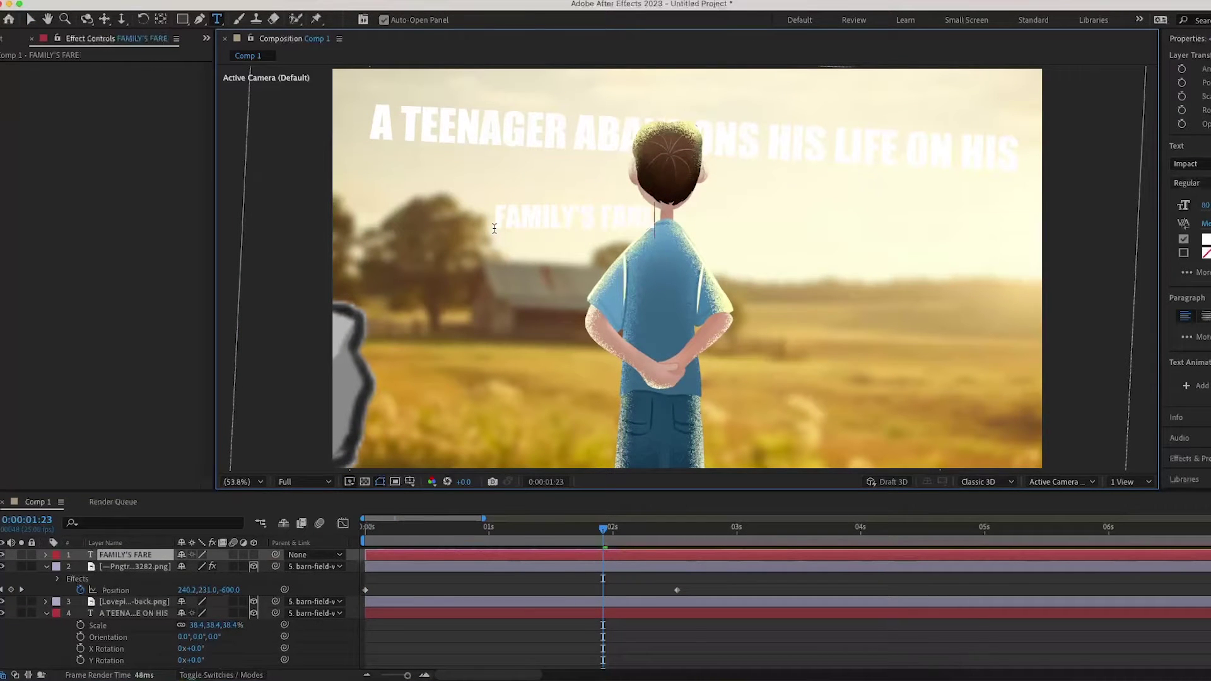
drag(126, 556, 131, 609)
key(Caps_Lock)
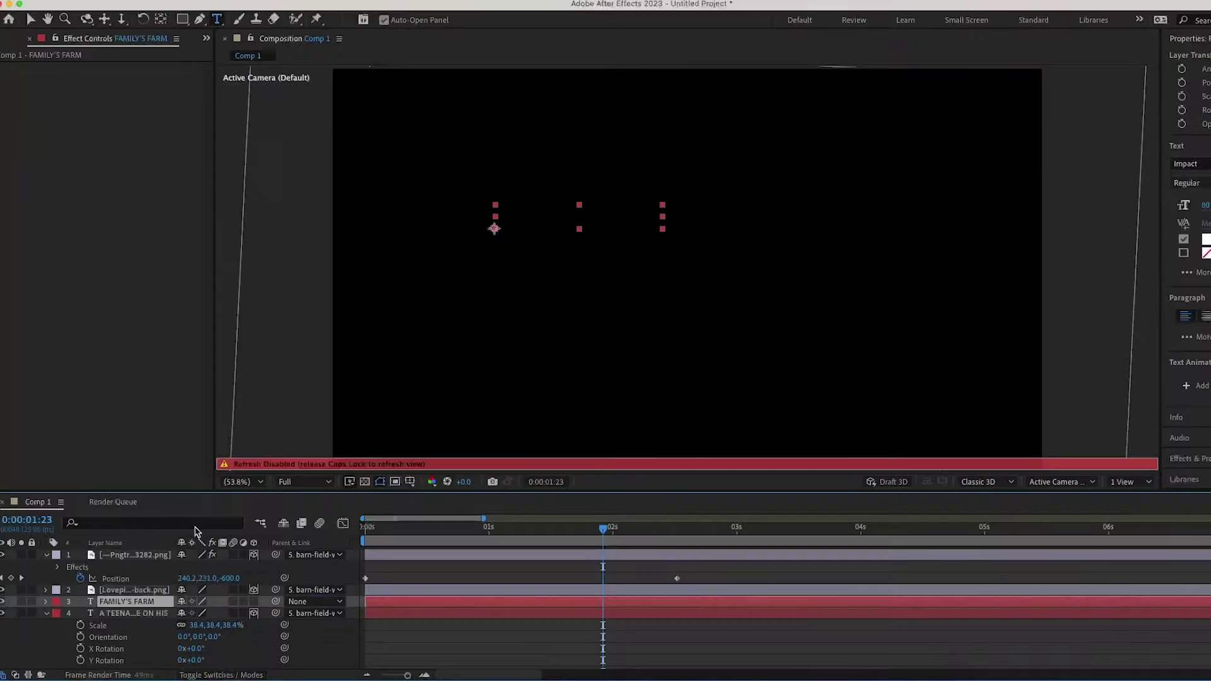
key(Caps_Lock)
Step: Scale the FAMILY'S FARM text to 369.0, 408.4% and move it under the first title line
key(s)
drag(226, 618, 416, 623)
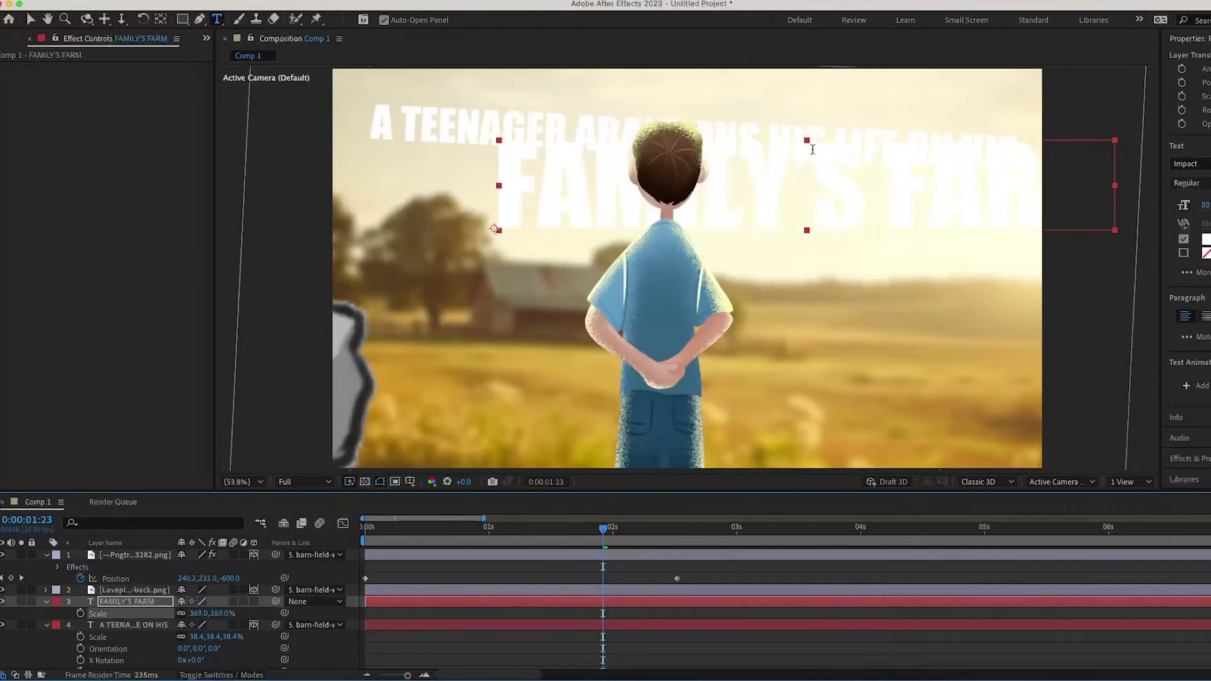
click(30, 18)
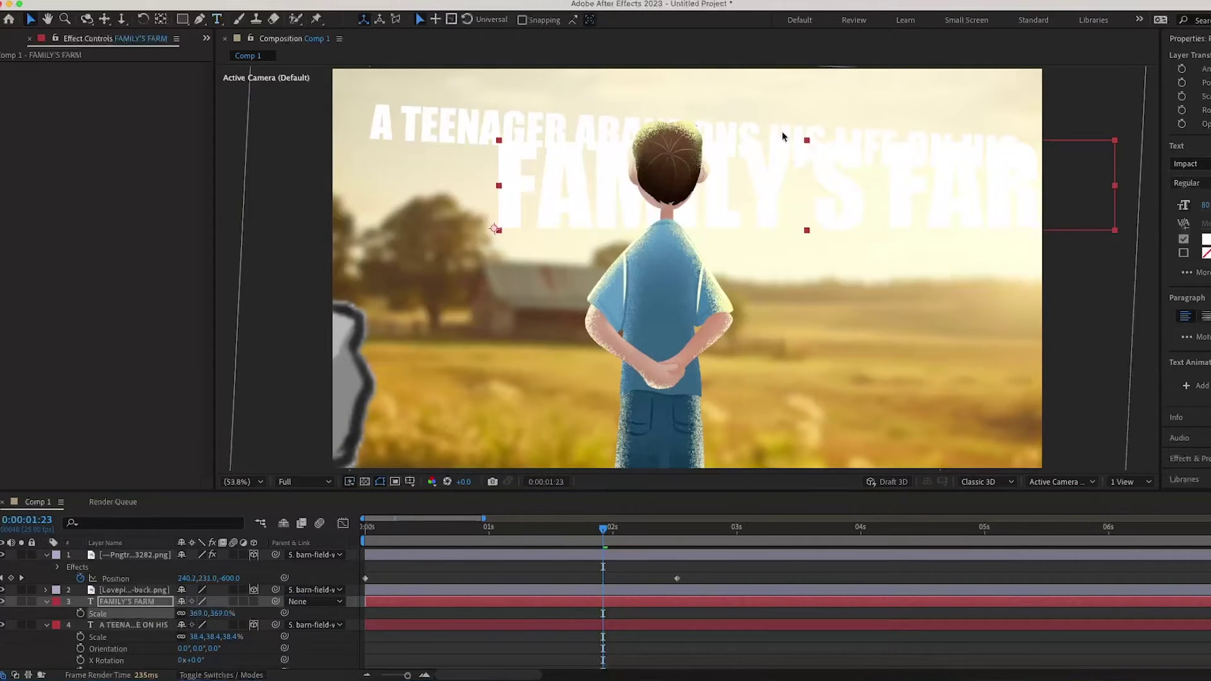
drag(808, 141, 809, 128)
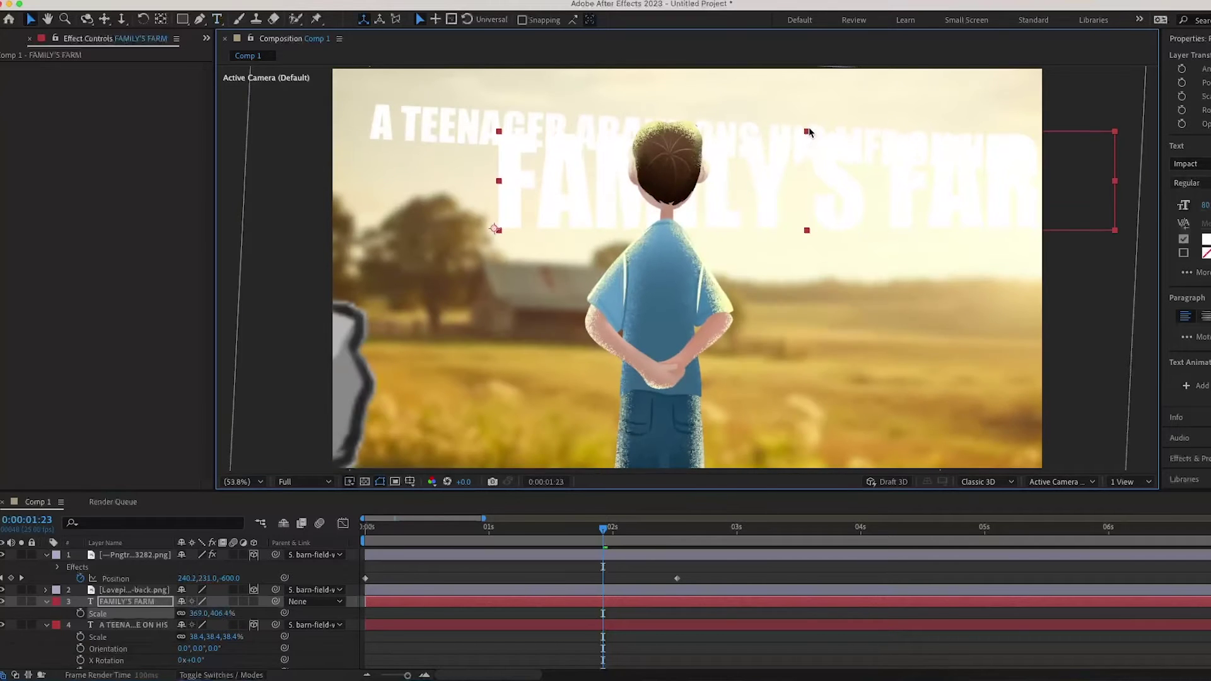
drag(787, 199, 664, 244)
Step: Make FAMILY'S FARM a 3D layer parented to barn-field, and fit it under the first line at scale 93.2, 107.7, 25.3%
drag(603, 530, 272, 549)
drag(830, 256, 811, 259)
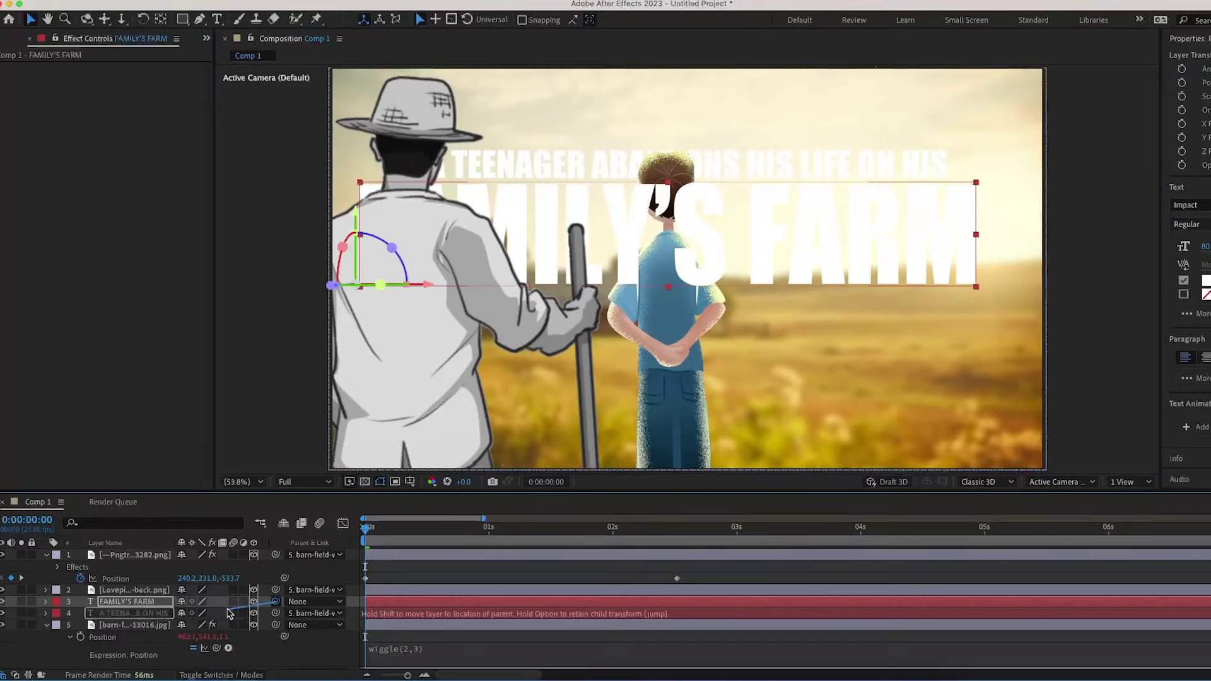
drag(366, 527, 596, 533)
click(135, 604)
key(s)
drag(238, 616, 231, 614)
drag(530, 256, 624, 248)
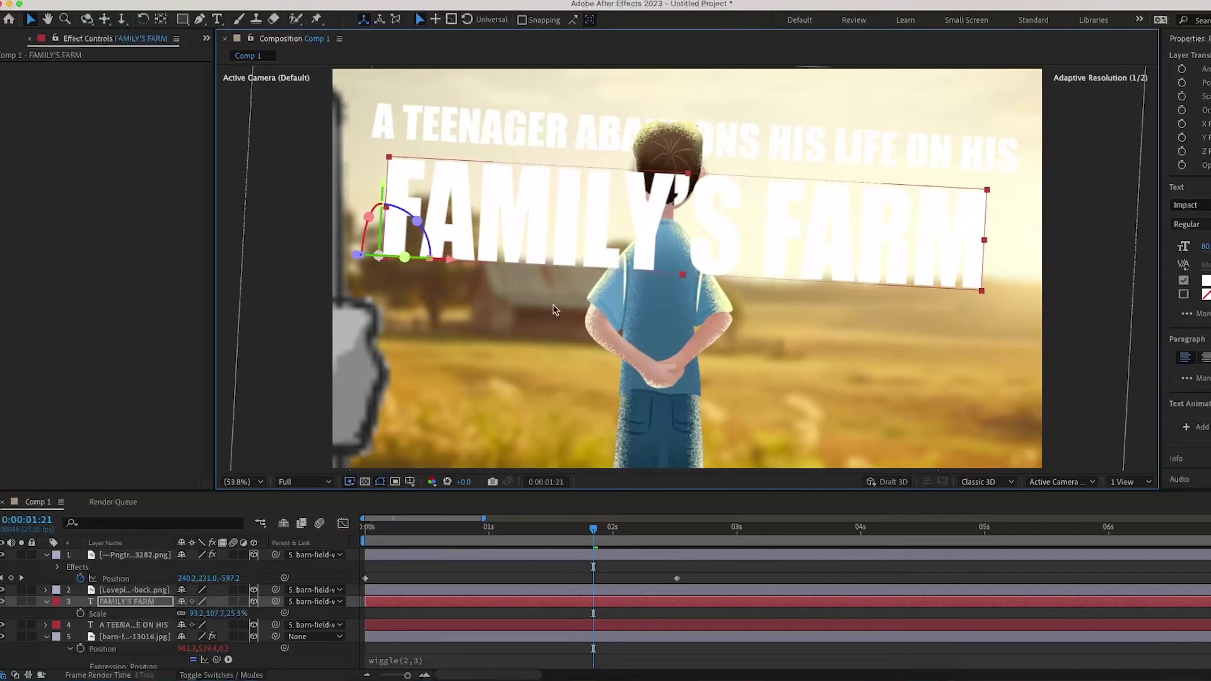
Step: Turn off 3D for the character layer so the boy stands in front of both text lines
click(165, 591)
click(254, 590)
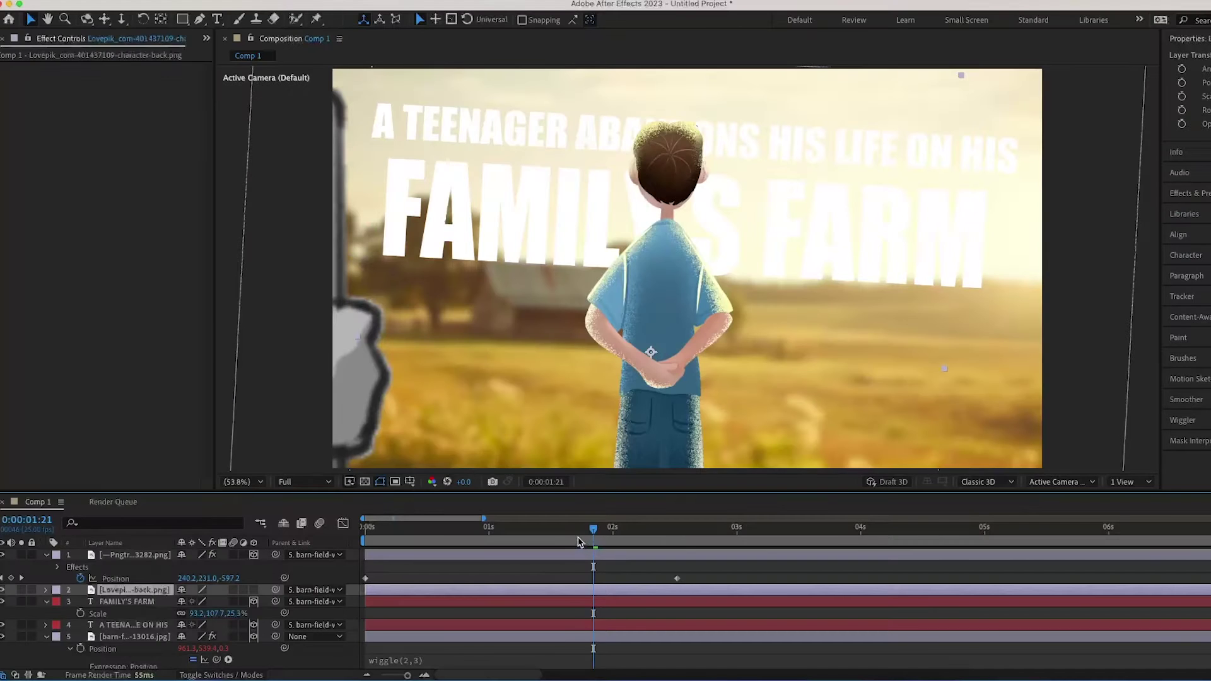
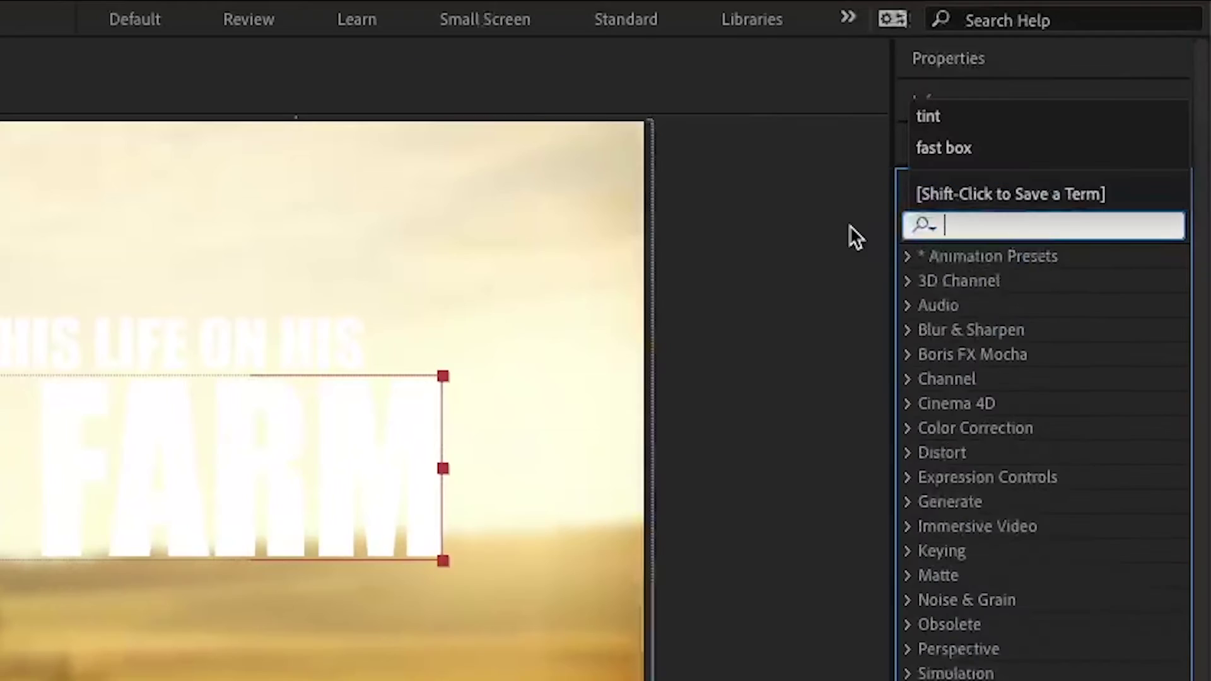
Step: Apply the Typewriter animation preset to the first title line at 0:00:00:00 and reveal its Range Selector keyframes
text(type)
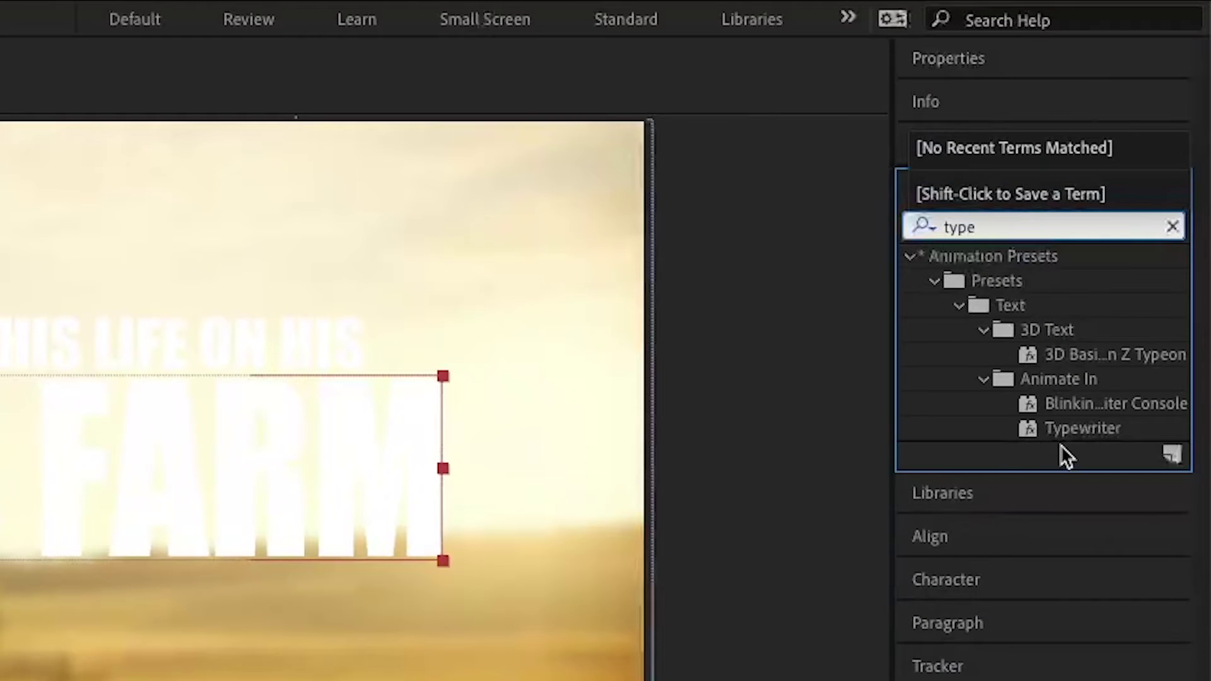
drag(1072, 429, 144, 631)
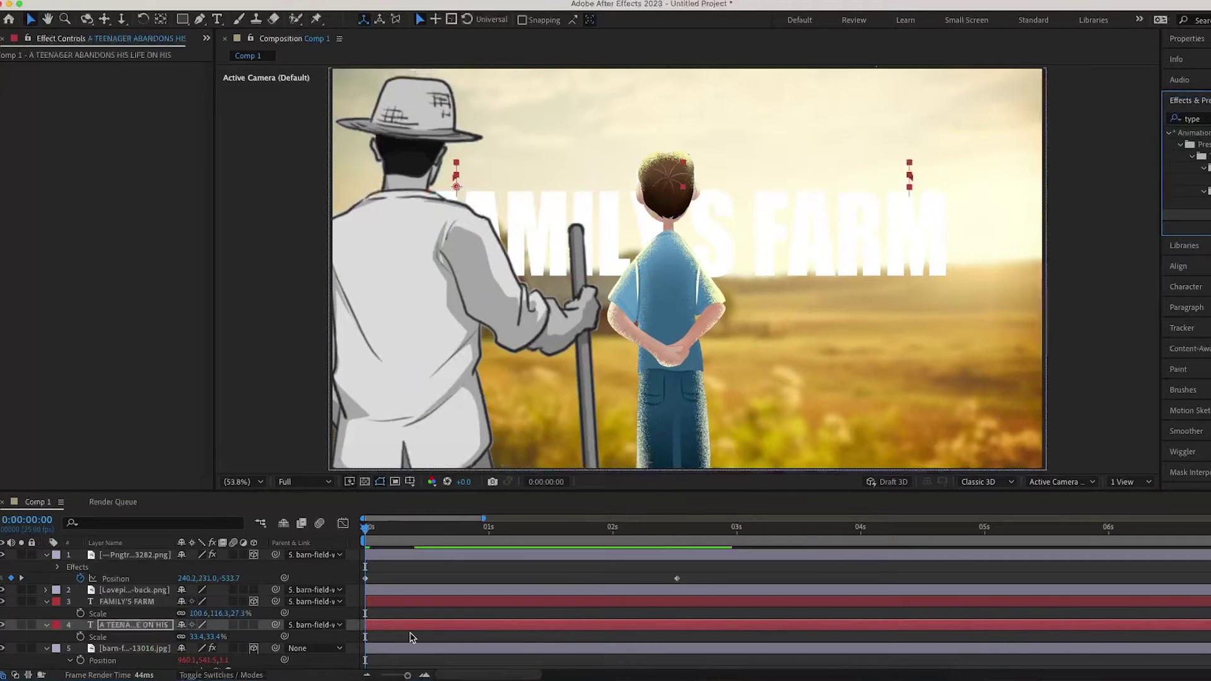
click(135, 625)
key(u)
scroll(127, 643, down, 1)
scroll(126, 642, down, 1)
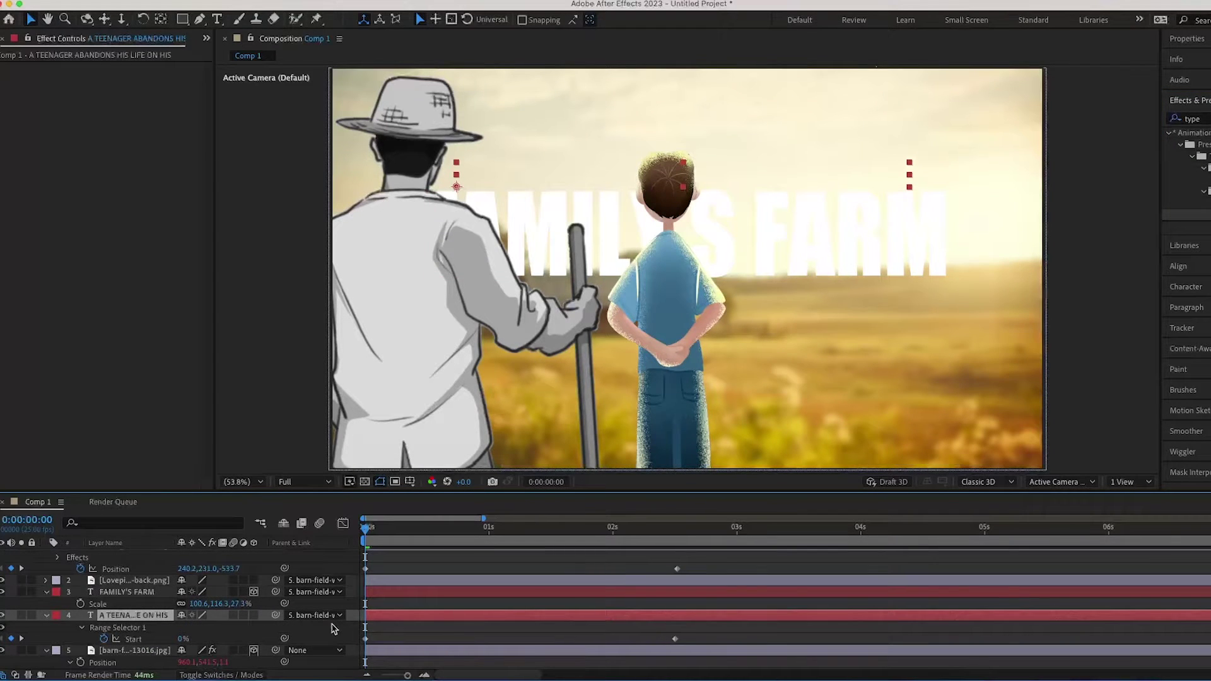
Step: Preview the typewriter effect and speed it up by moving the last Start keyframe to about 0:00:01:05
key(space)
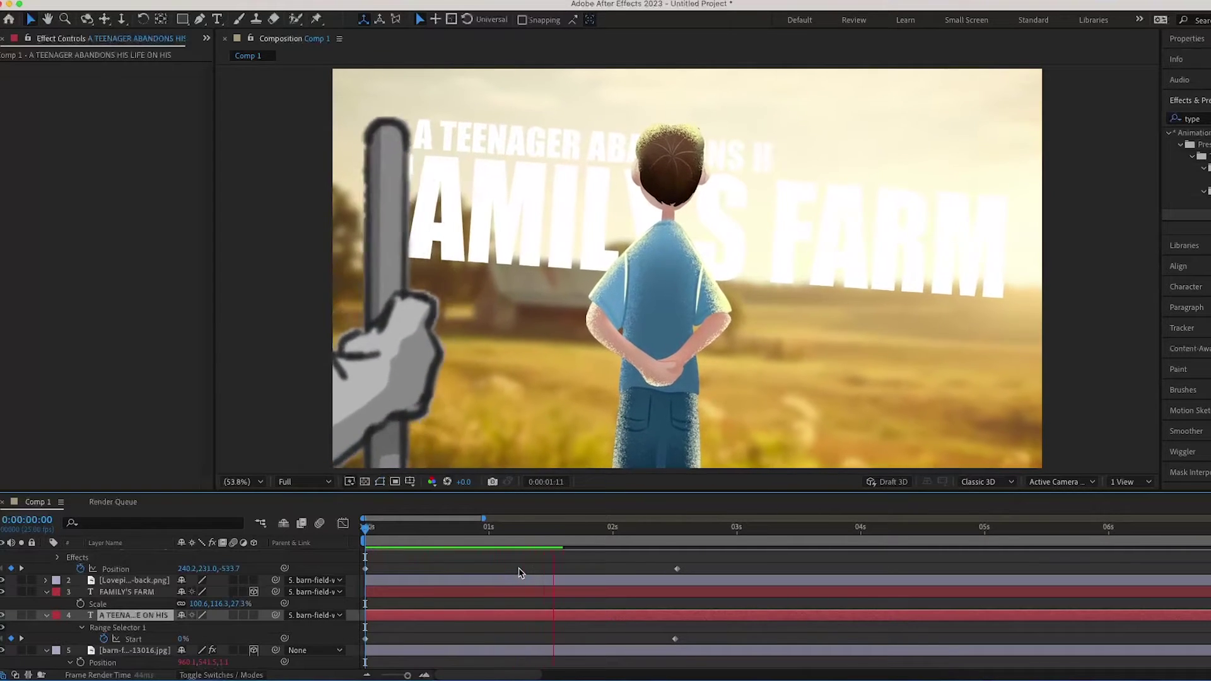
key(space)
drag(675, 639, 513, 641)
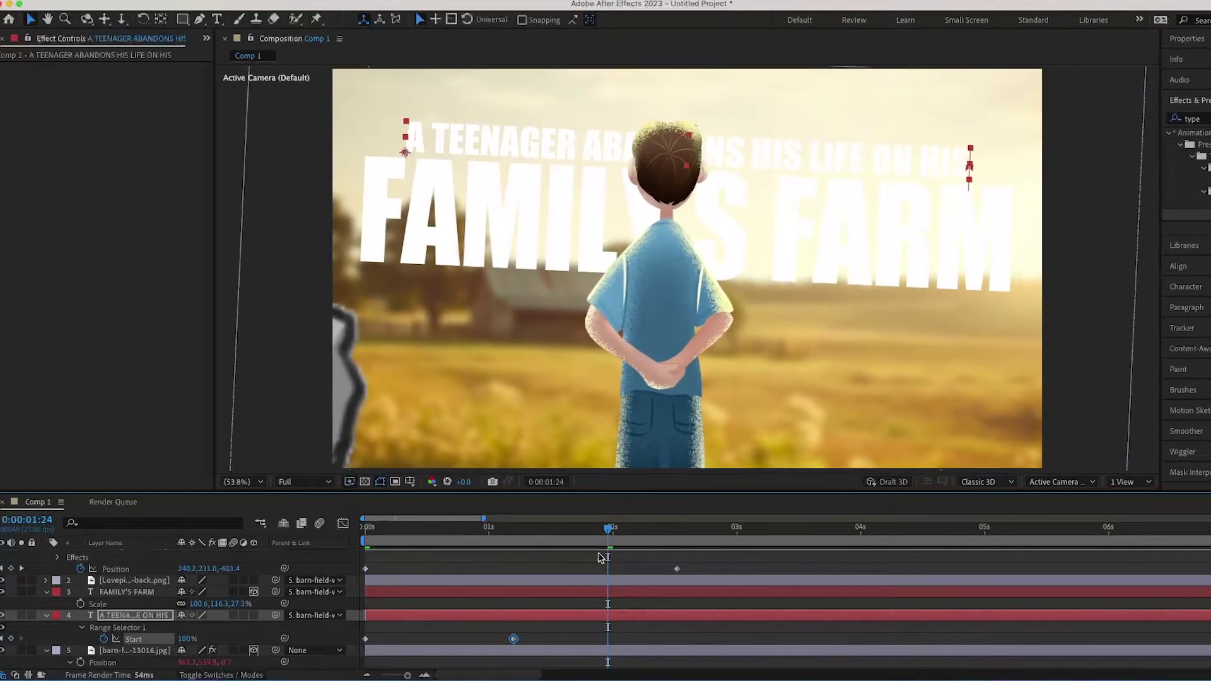
Step: Preview the first title line's typewriter timing from 0:00:00:00
drag(596, 533, 365, 536)
key(space)
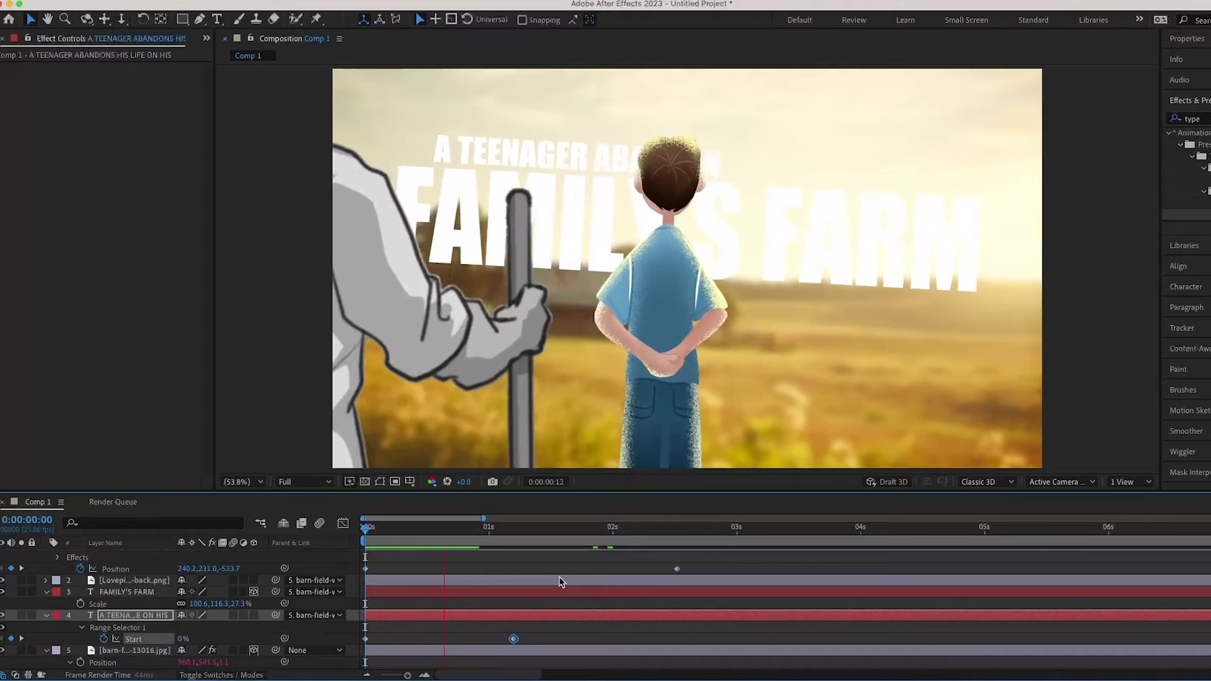
key(space)
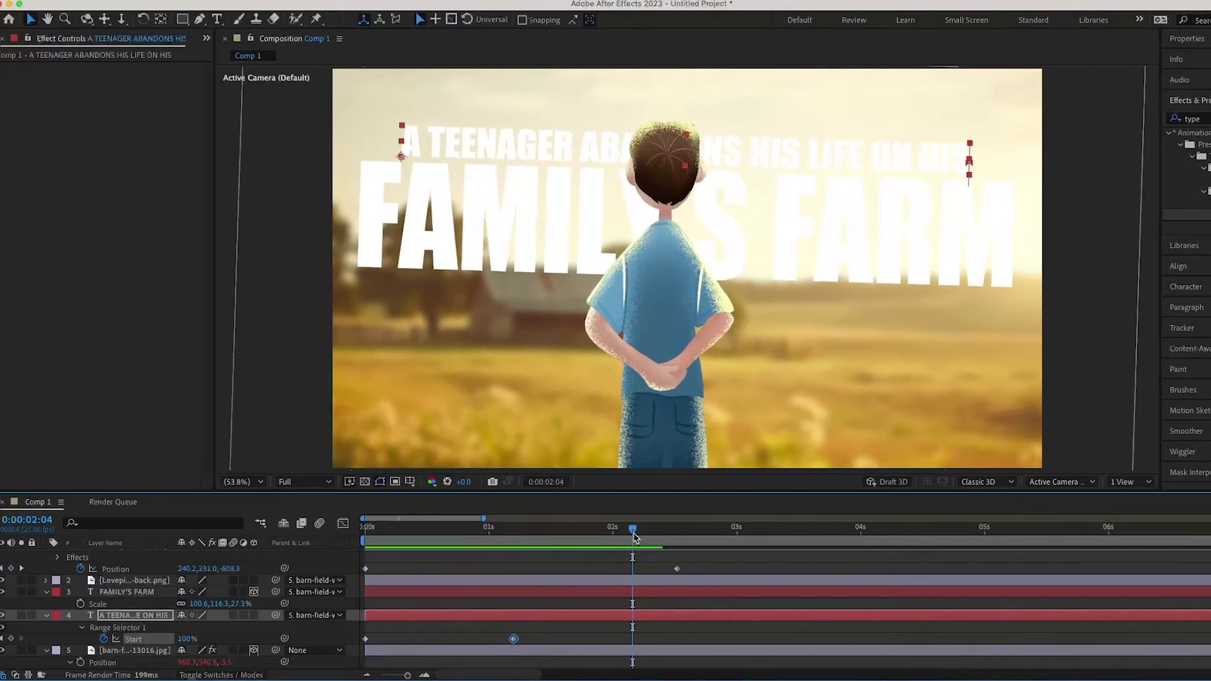
Step: Apply the Typewriter animation preset to the FAMILY'S FARM layer at 0:00:02:01
drag(628, 528, 617, 533)
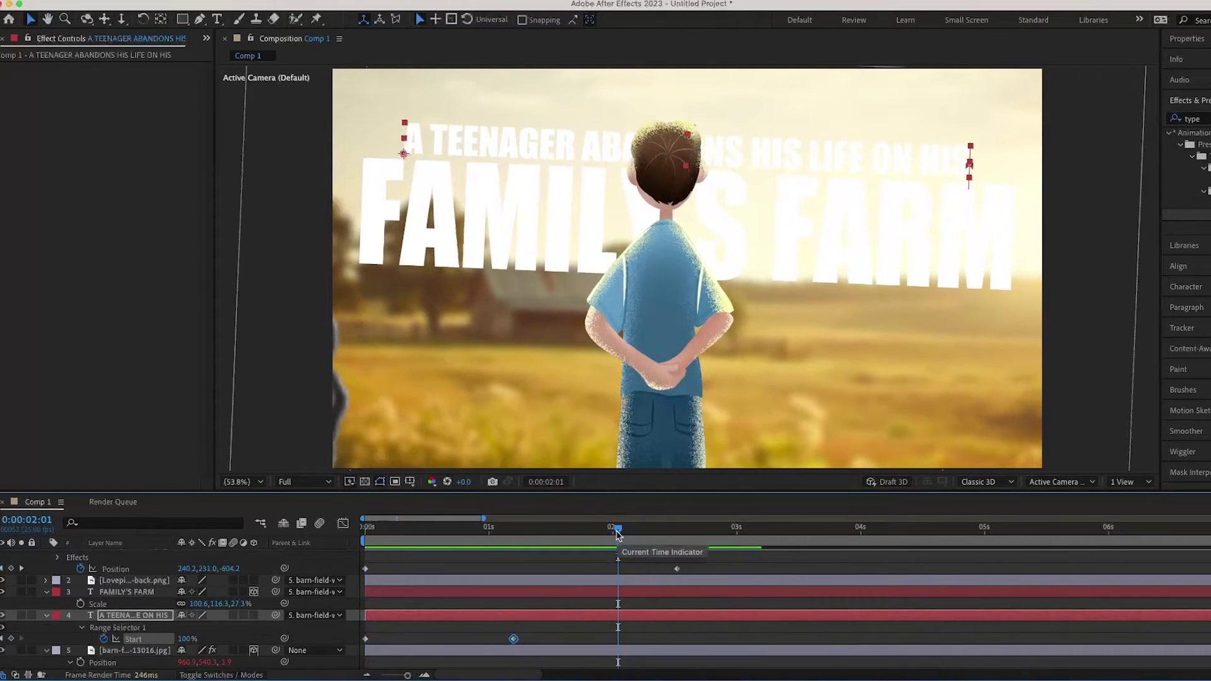
click(132, 592)
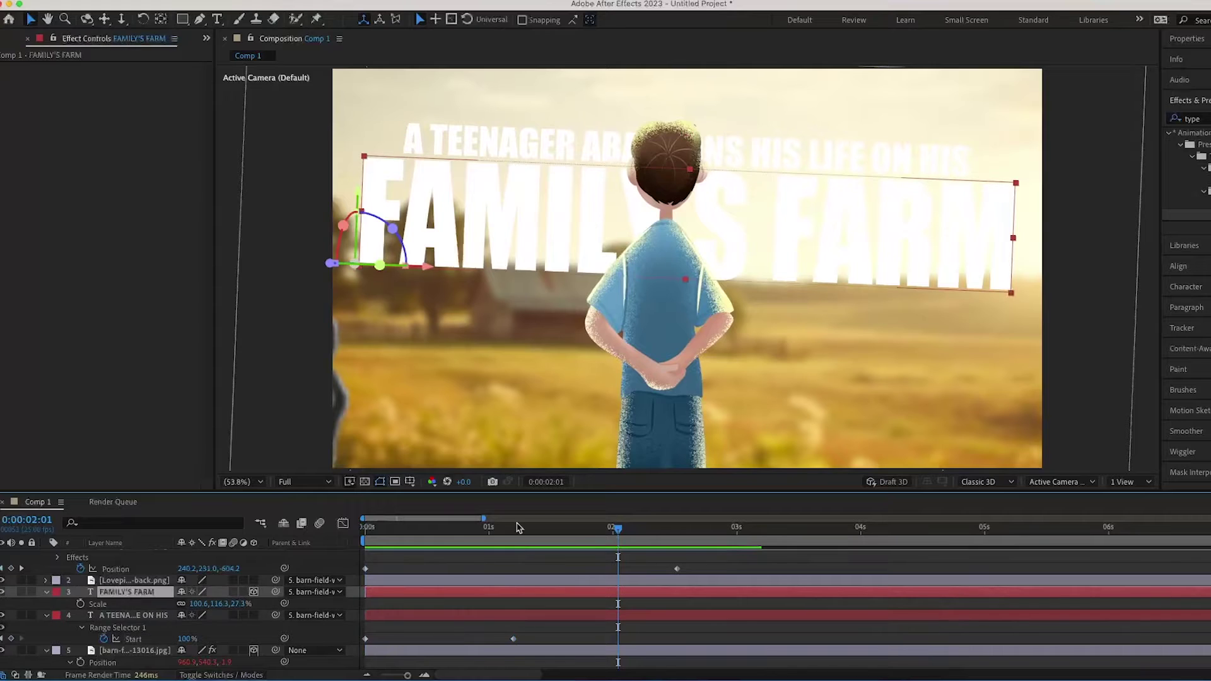
drag(1207, 180, 129, 593)
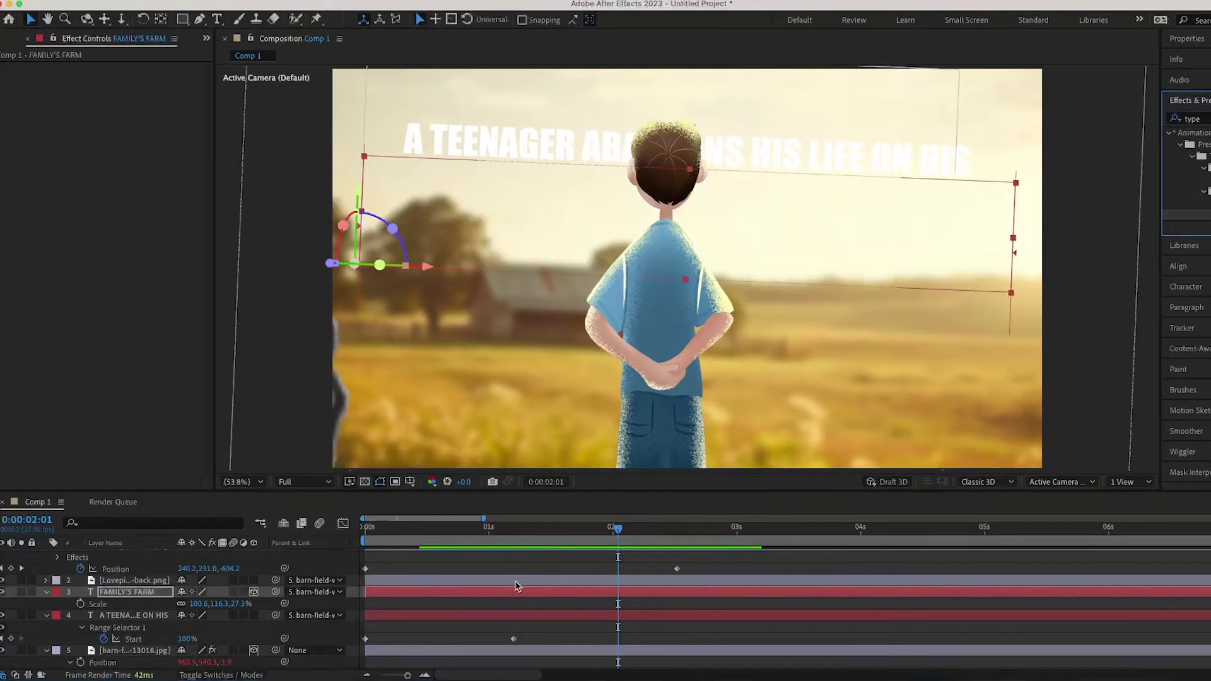
Step: Split the FAMILY'S FARM layer at 0:00:02:01 and delete the part before the split
key(super+shift+d)
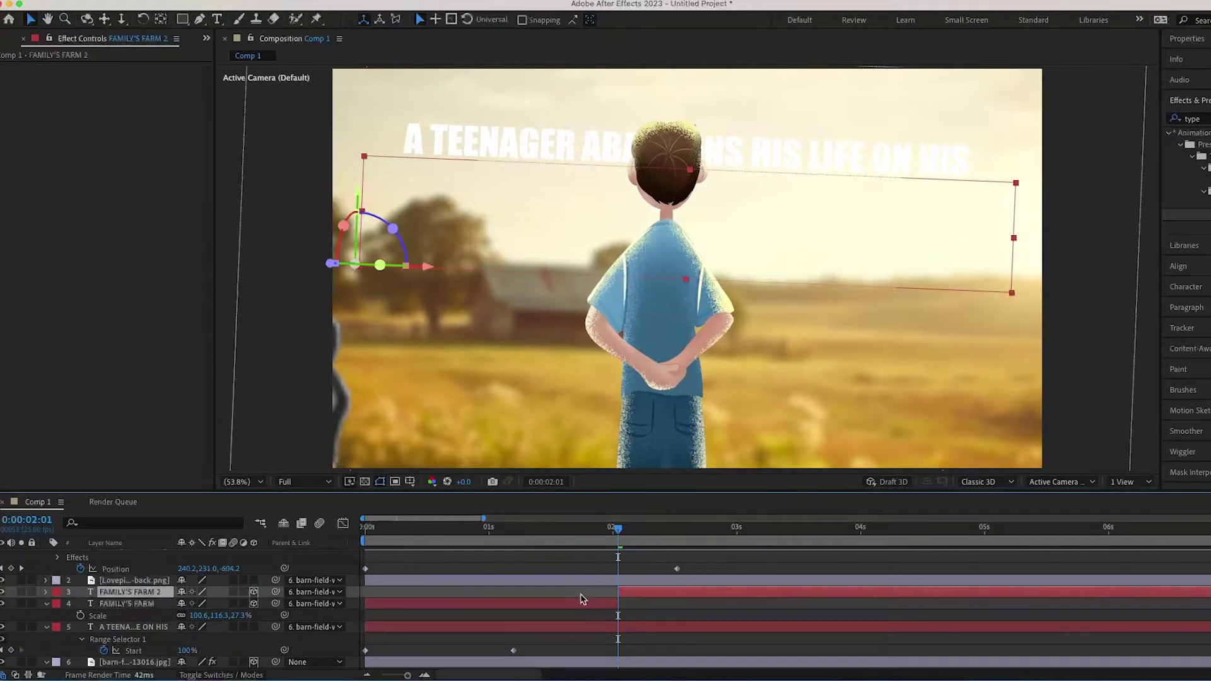
click(581, 604)
key(Delete)
Step: Reveal FAMILY'S FARM 2's Range Selector keyframes and move the last Start keyframe to about 0:00:02:24
click(624, 595)
key(u)
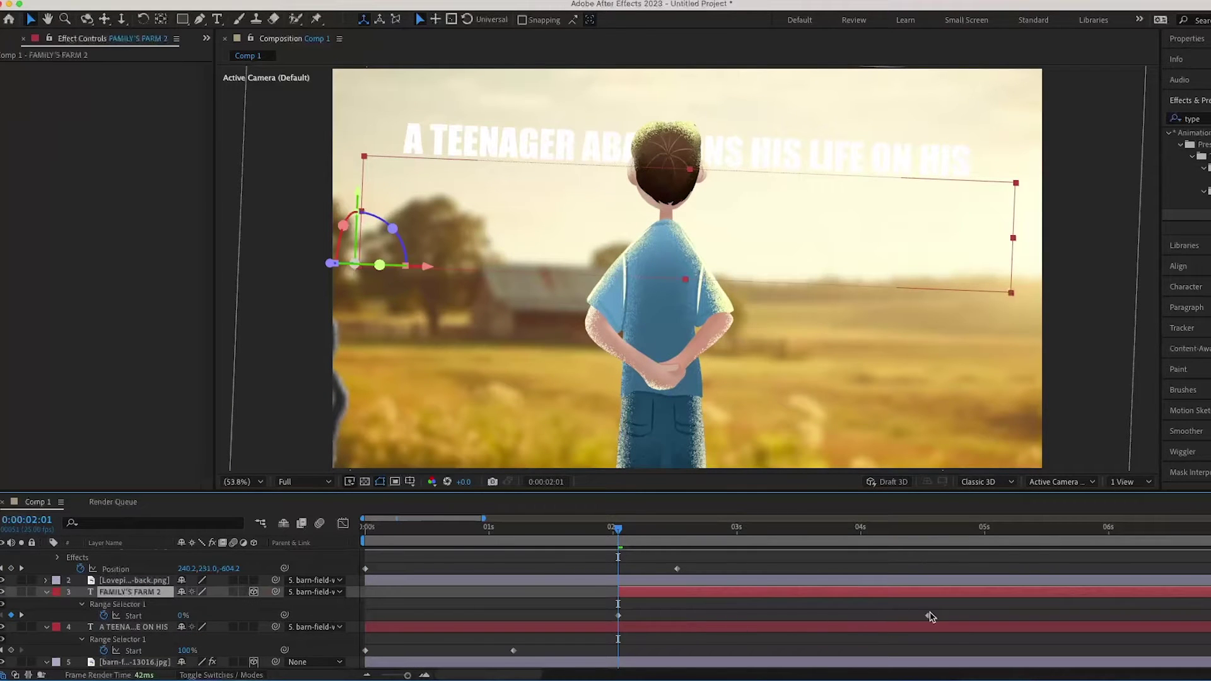
drag(846, 624, 732, 617)
key(space)
key(space)
Step: Preview the second line's typewriter effect from 0:00:01:24, followed by the whole animation from 0:00:00:00
drag(747, 531, 610, 542)
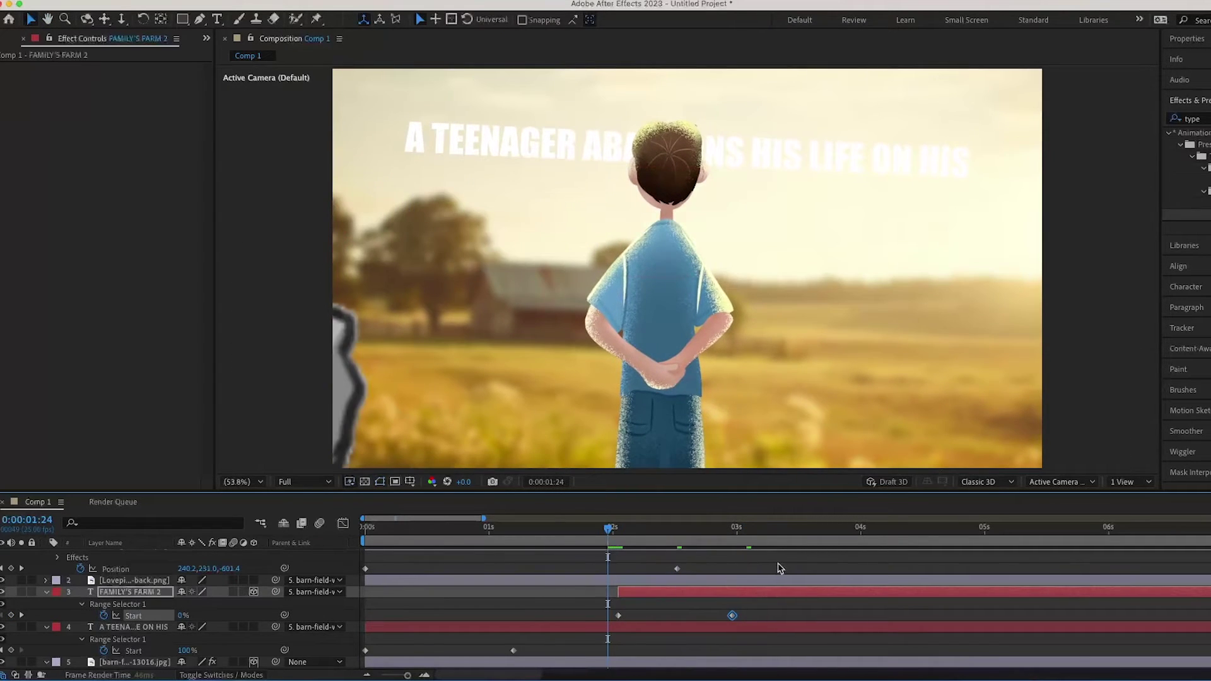
key(space)
click(750, 541)
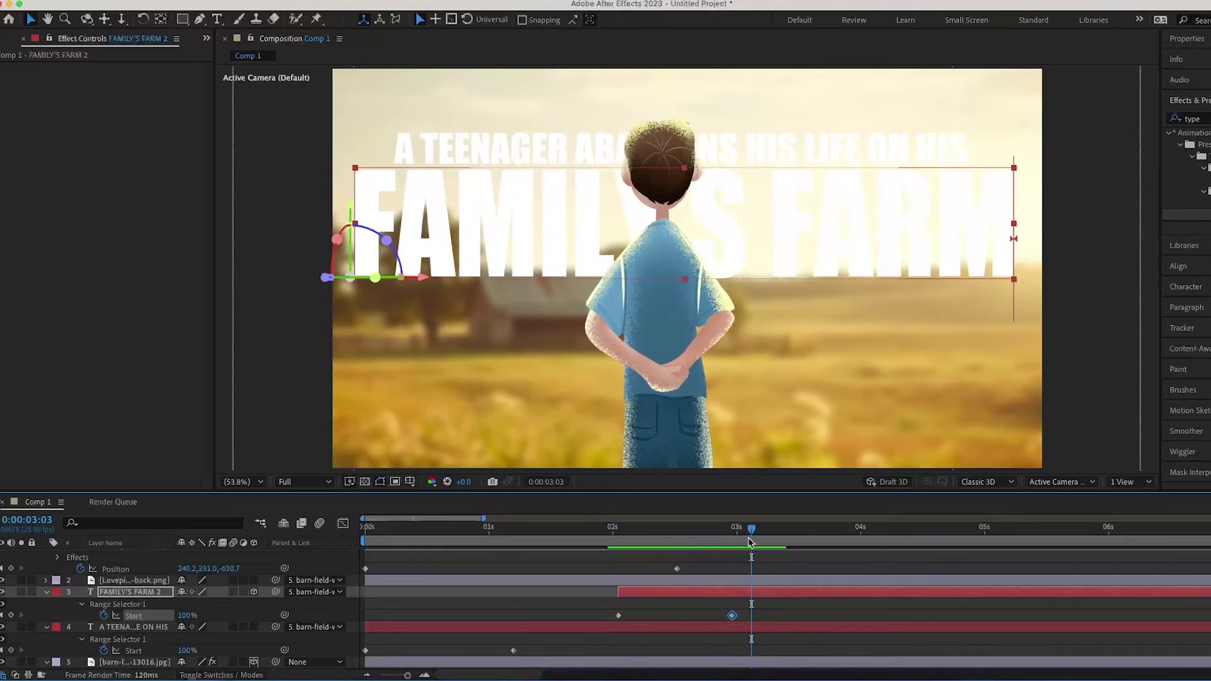
key(space)
drag(734, 542, 609, 555)
key(space)
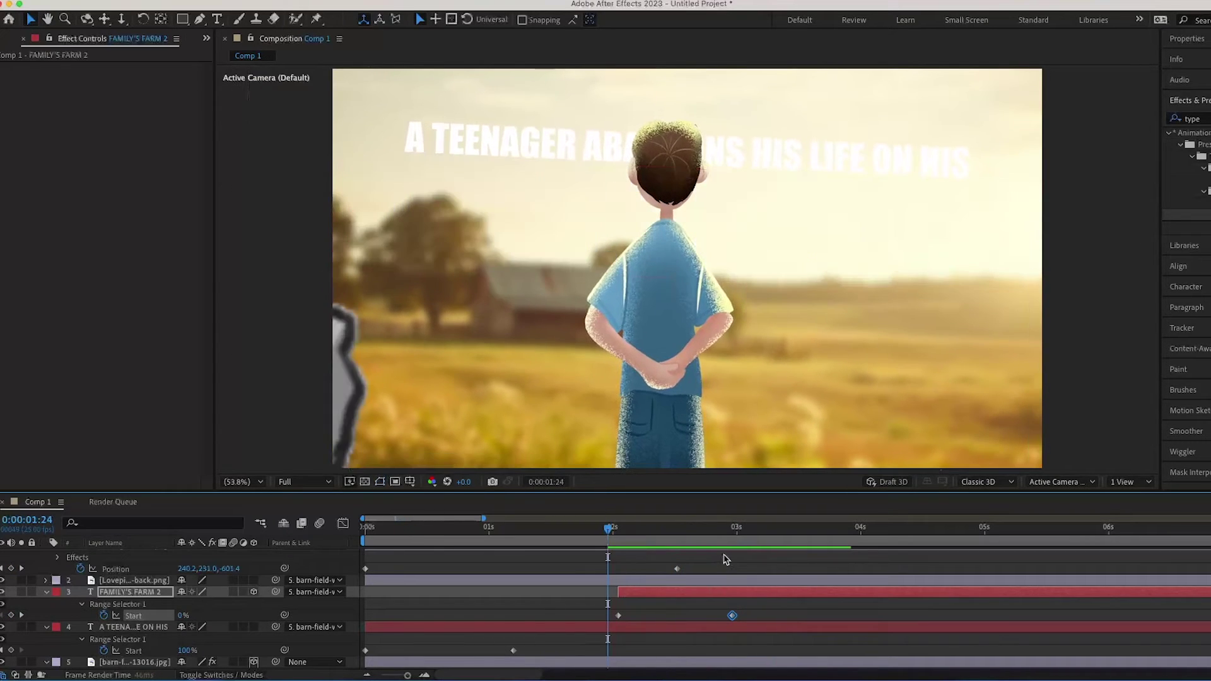
key(space)
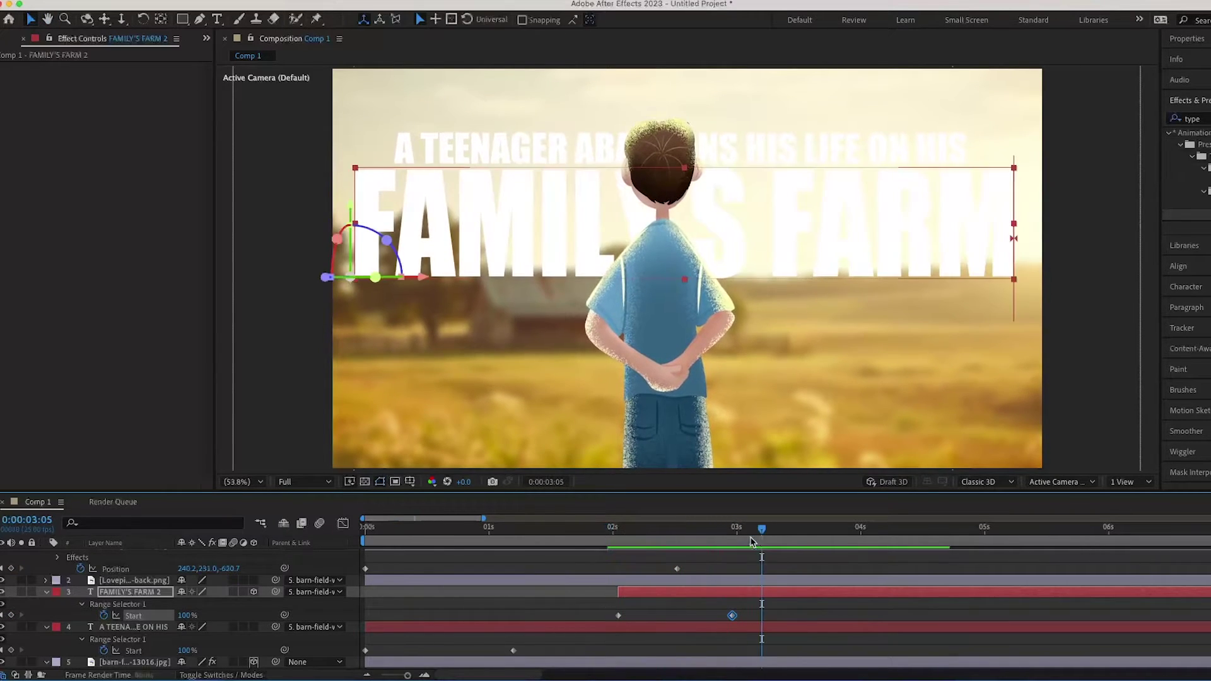
key(Home)
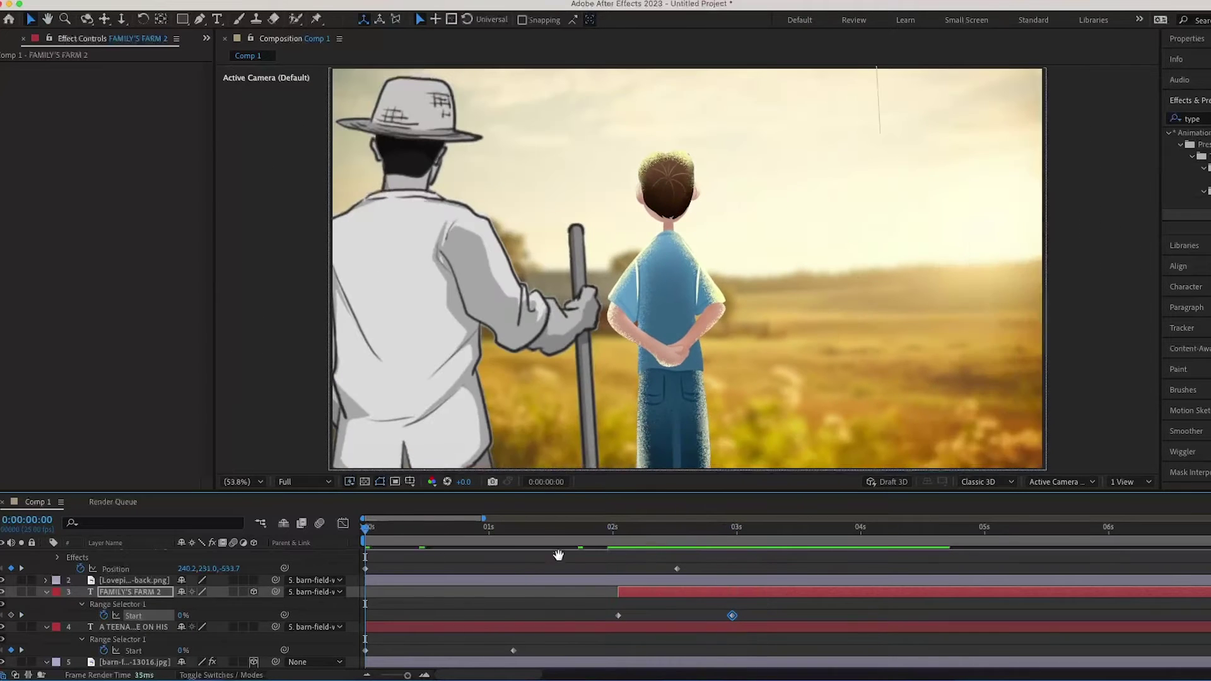
key(space)
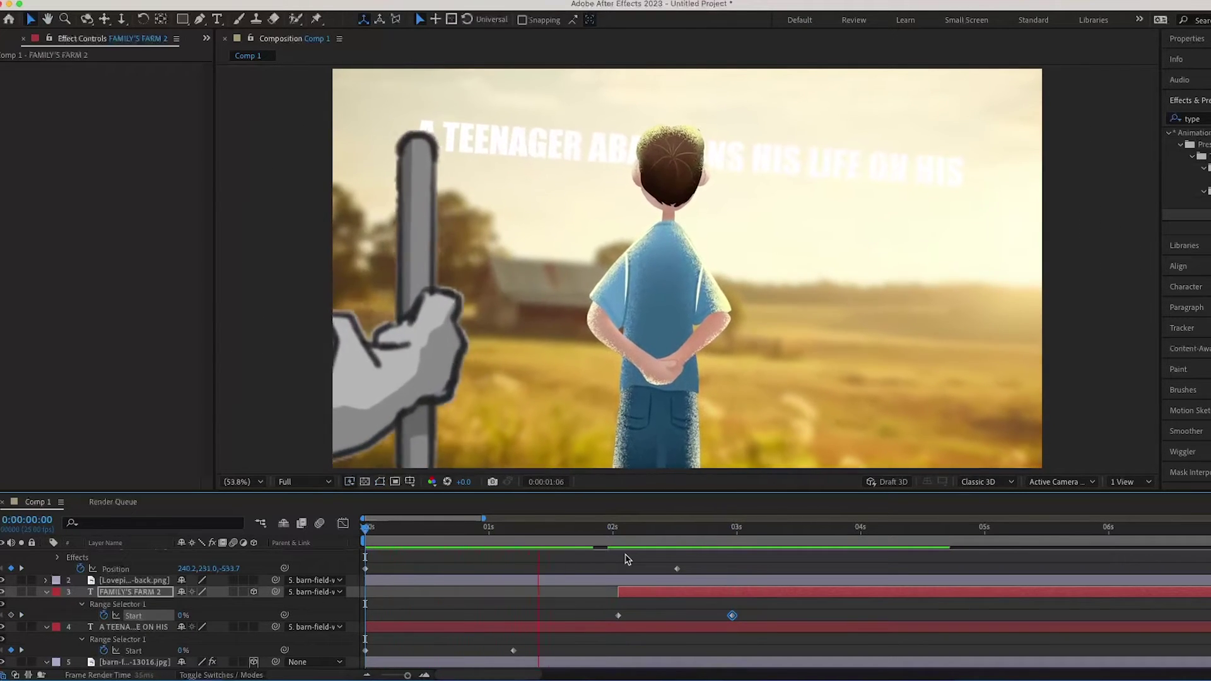
key(space)
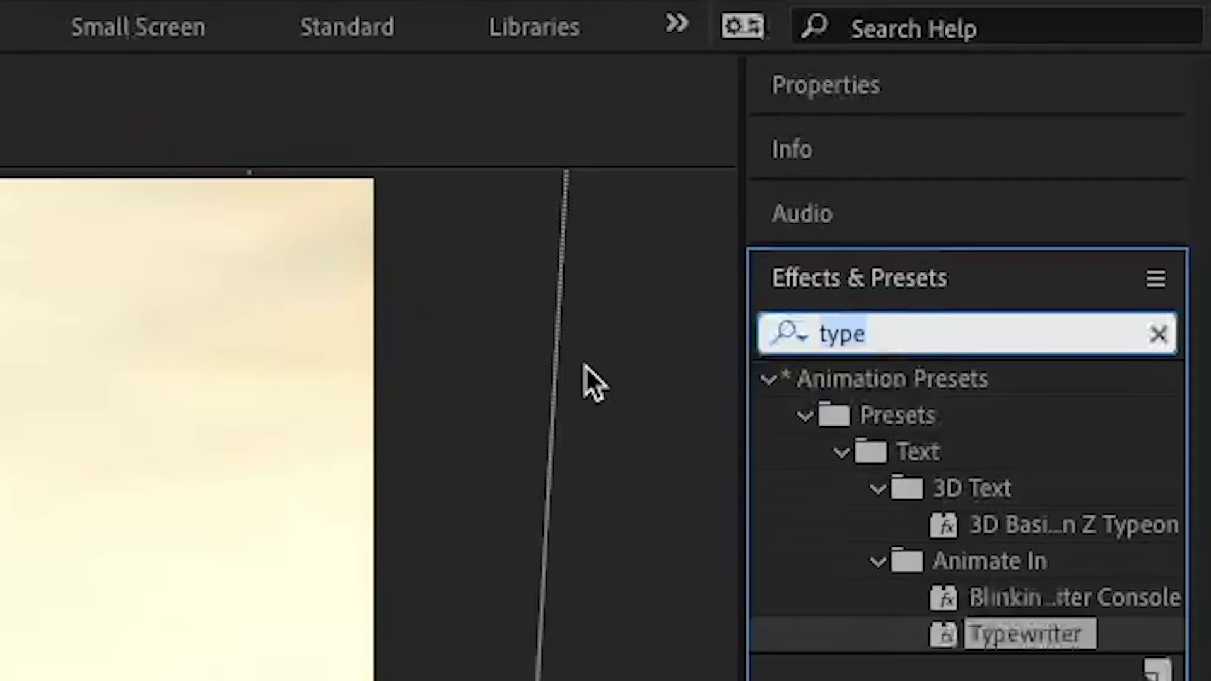
Step: Find the Stylize Glow effect, apply it to FAMILY'S FARM 2 and check it at 0:00:03:05
text(glow)
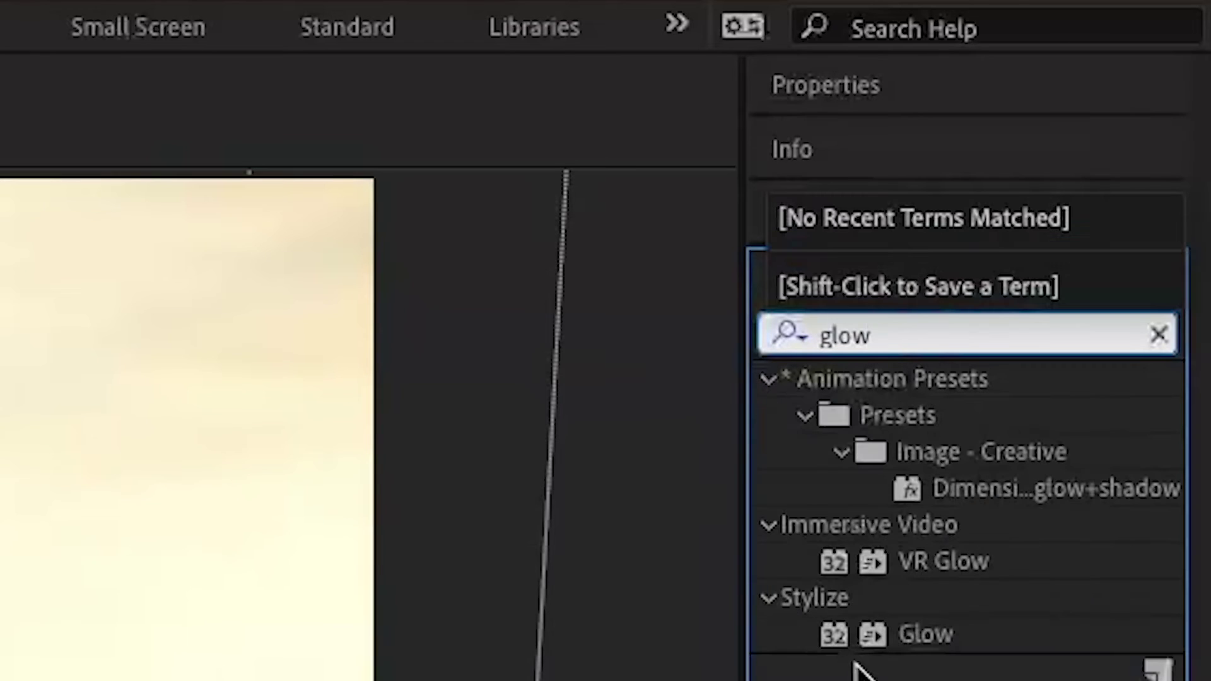
drag(924, 633, 144, 602)
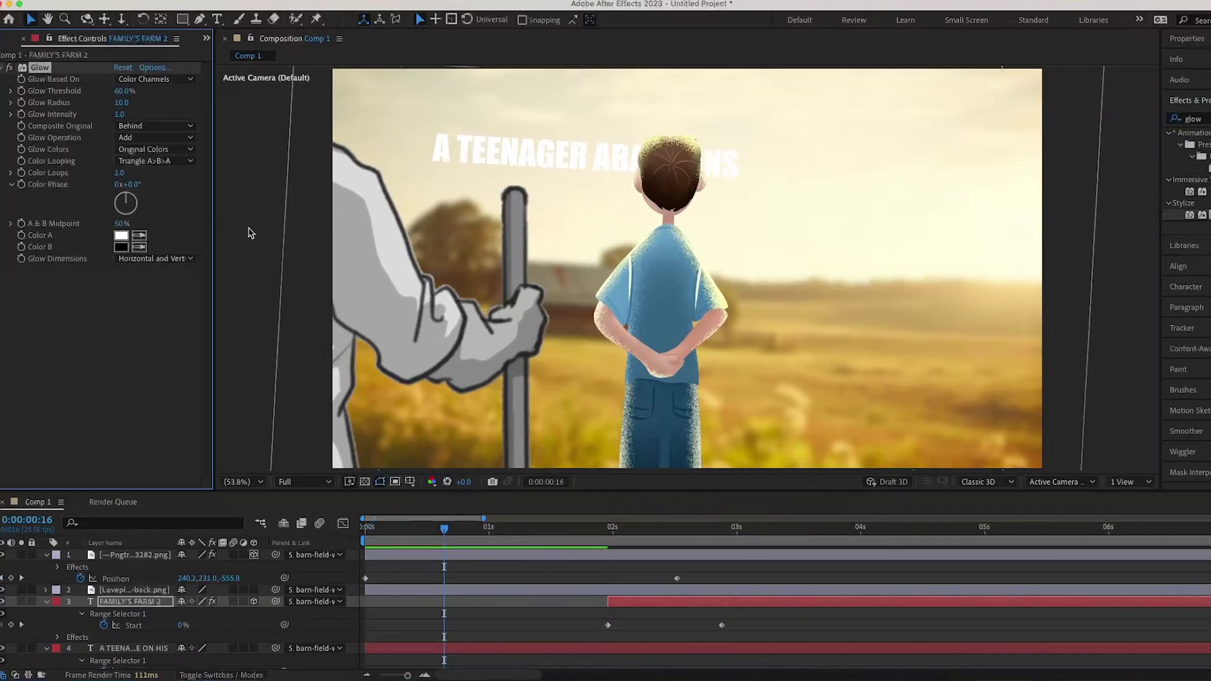
drag(476, 551, 759, 552)
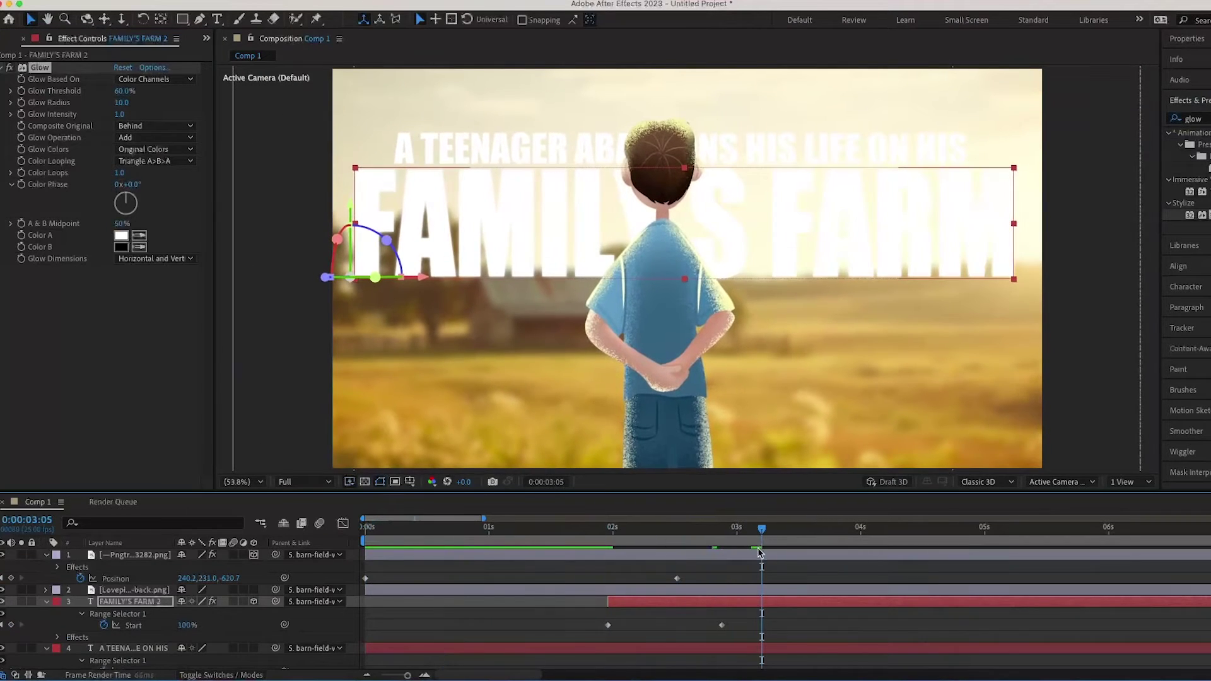
Step: Set the Glow Intensity on FAMILY'S FARM 2 to 0.7 and copy the effect onto the first title line
drag(123, 114, 135, 120)
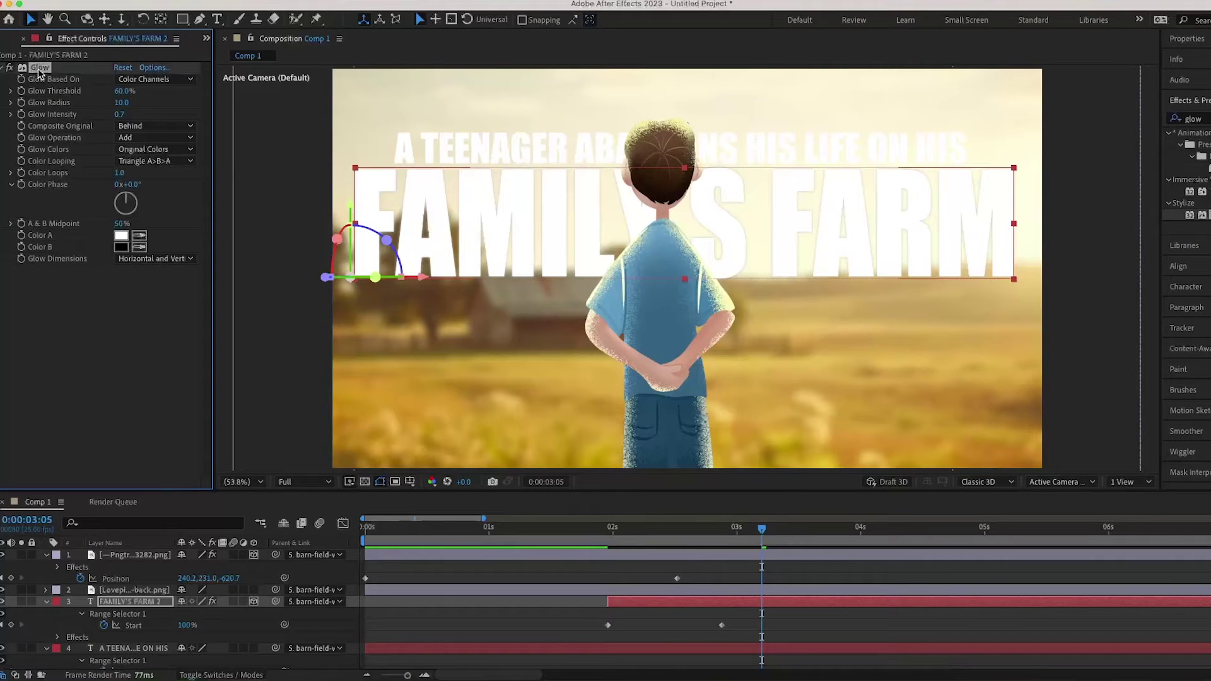
click(131, 647)
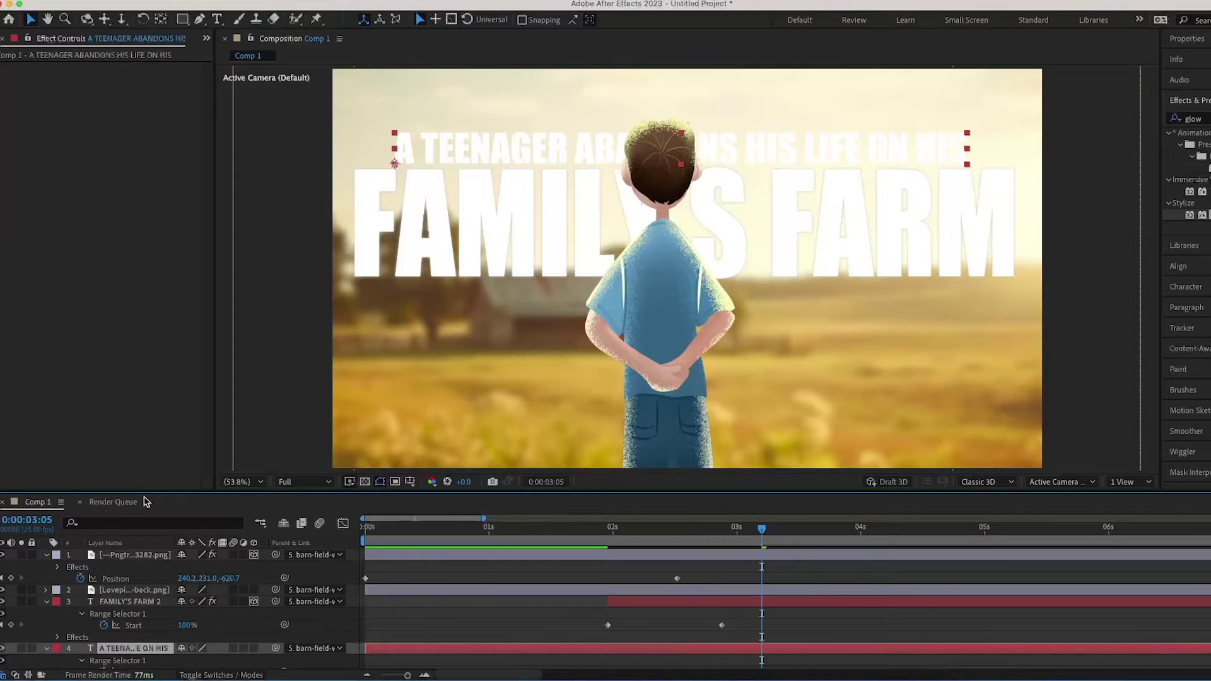
key(super+v)
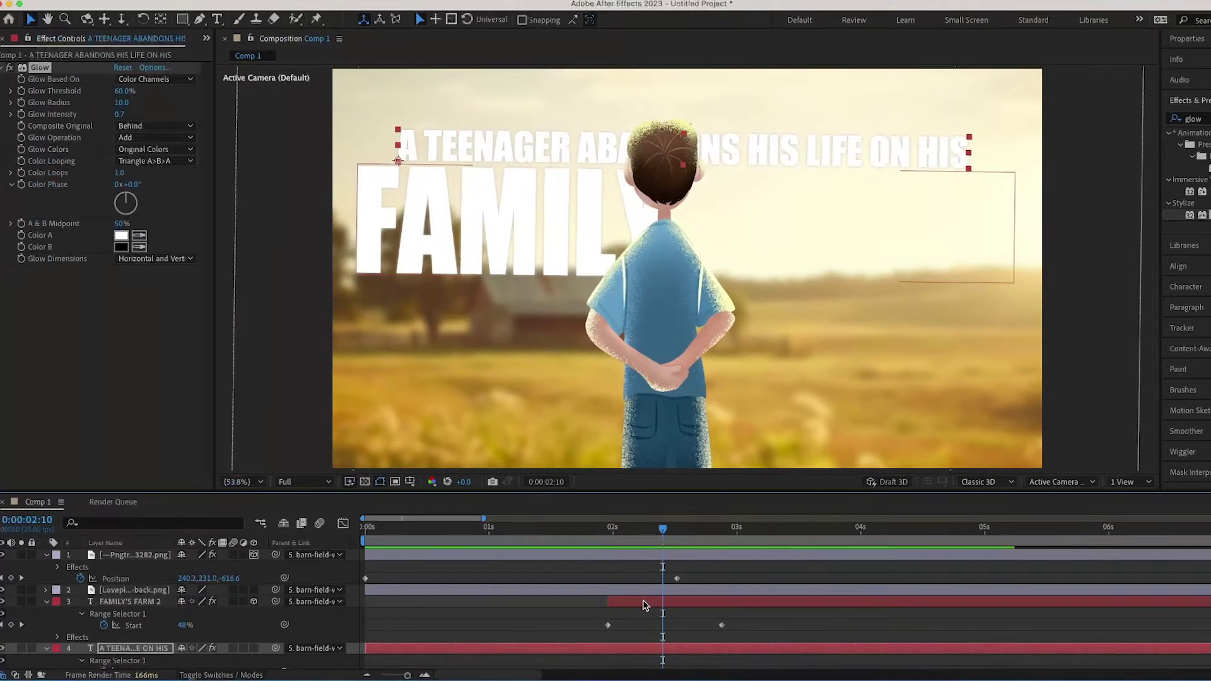
Step: Shift the FAMILY'S FARM 2 layer with its keyframes to start at about 0:00:01:07, previewing the title timing
drag(643, 603, 579, 603)
drag(662, 539, 414, 540)
key(space)
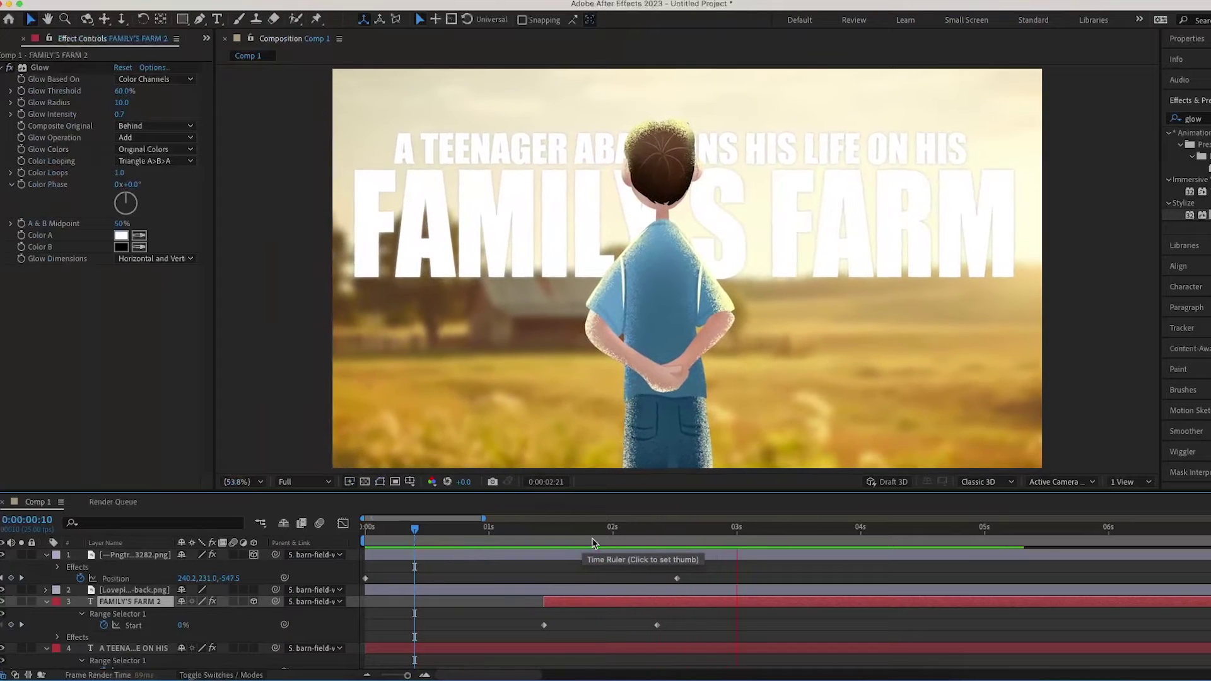
drag(757, 533, 483, 541)
key(space)
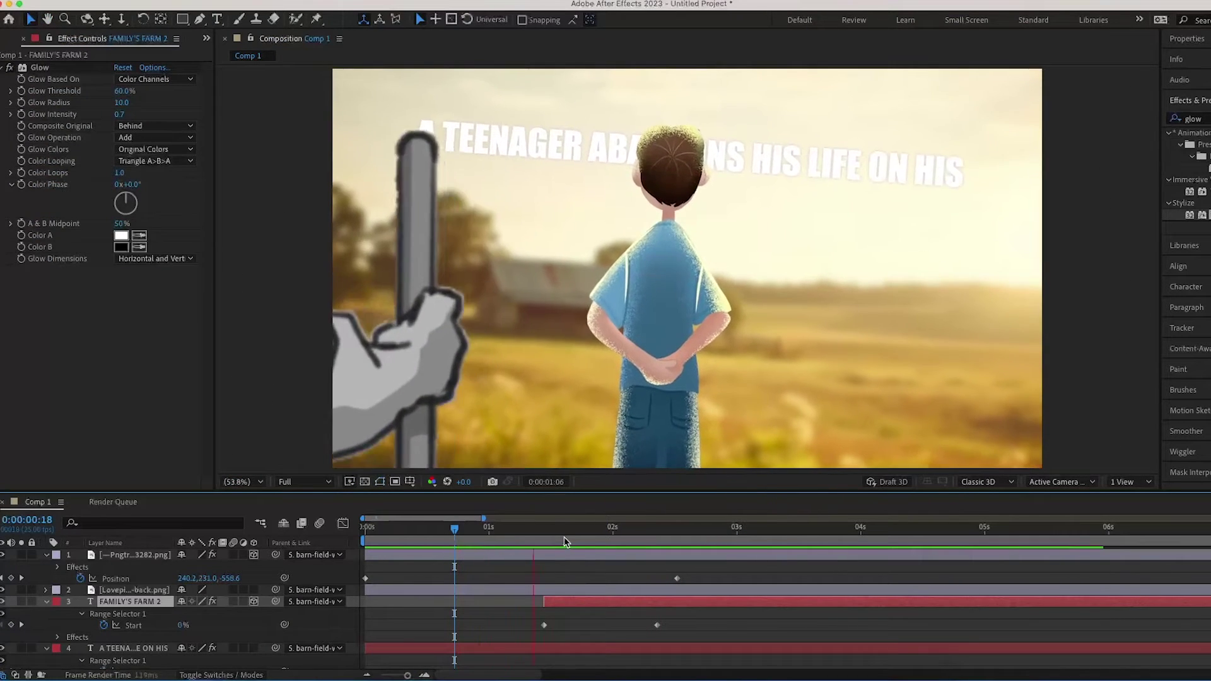
key(space)
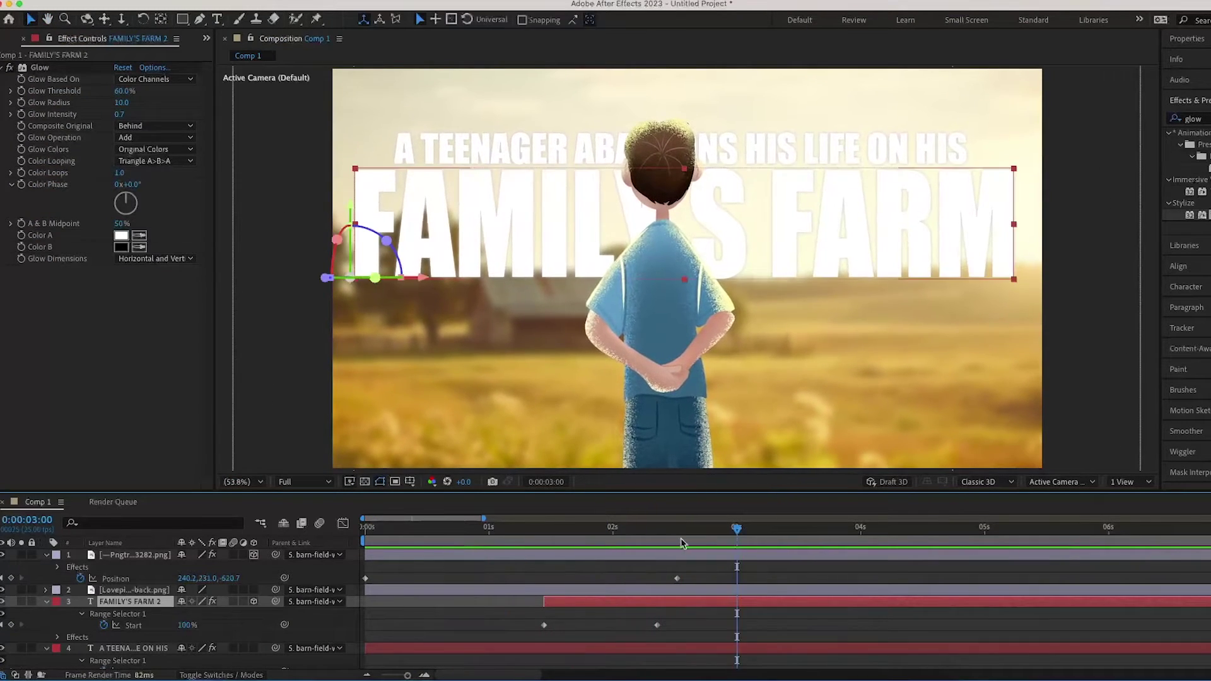
drag(736, 529, 475, 530)
key(space)
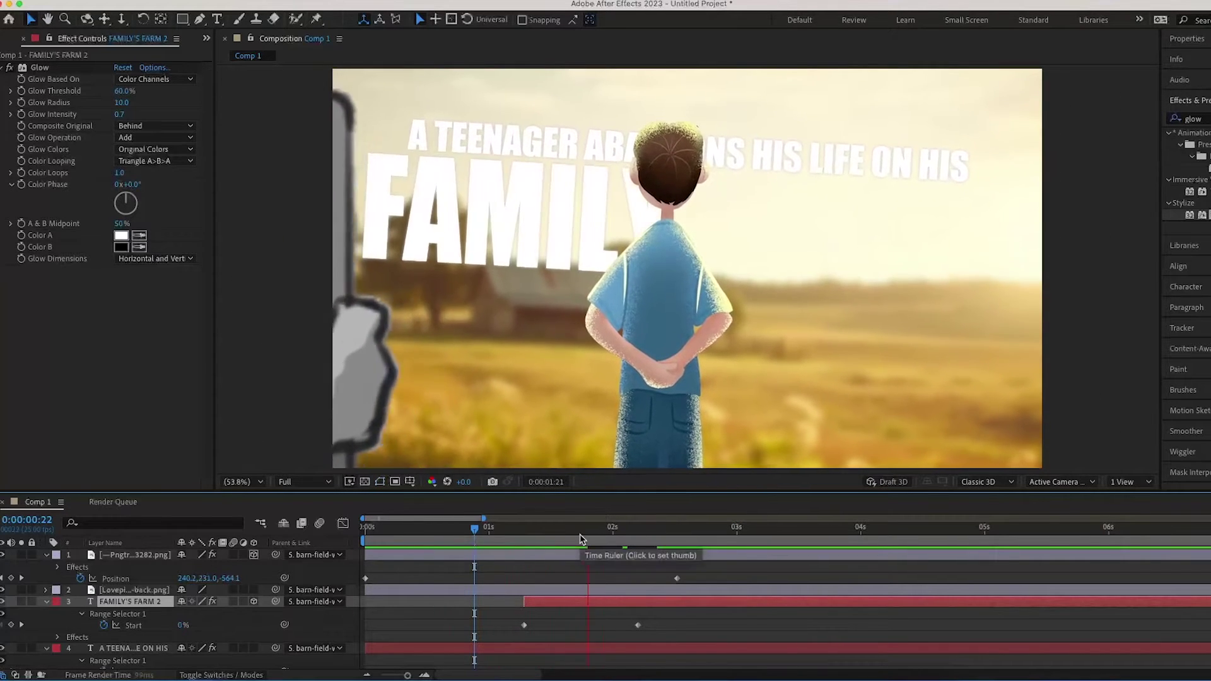
key(space)
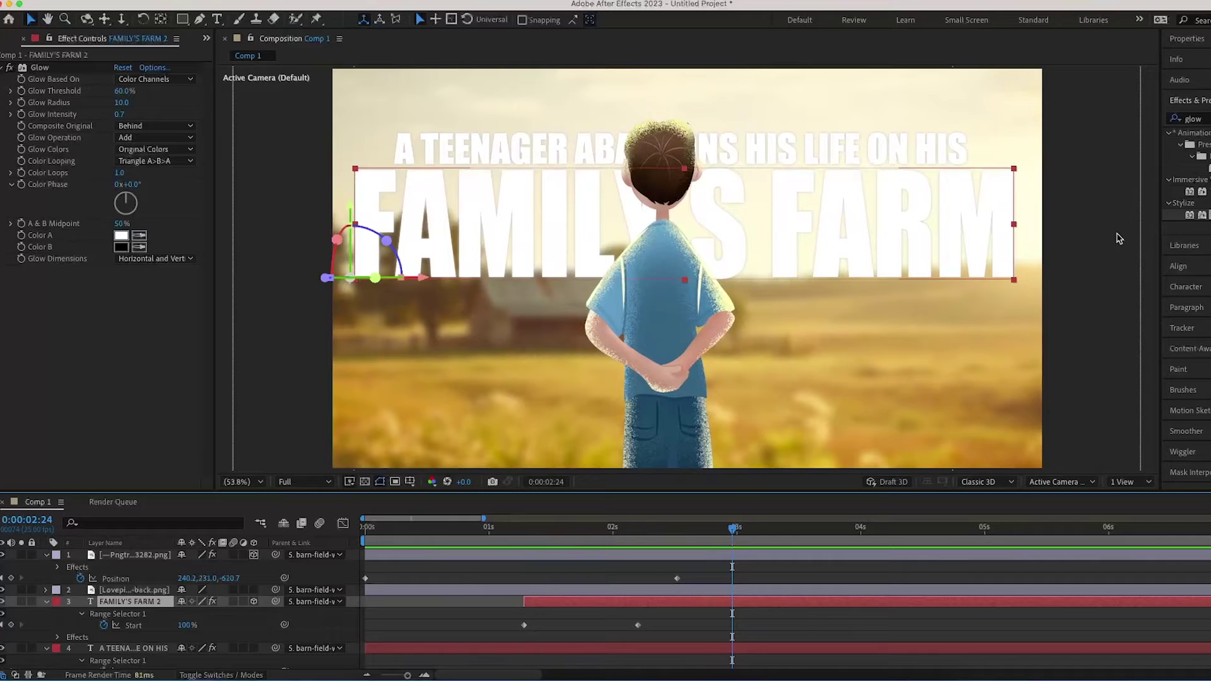
Step: Search for the vignette effect, apply CC Vignette to the barn-field layer and set its Angle of View to 69
click(1192, 119)
key(BackSpace)
text(vig)
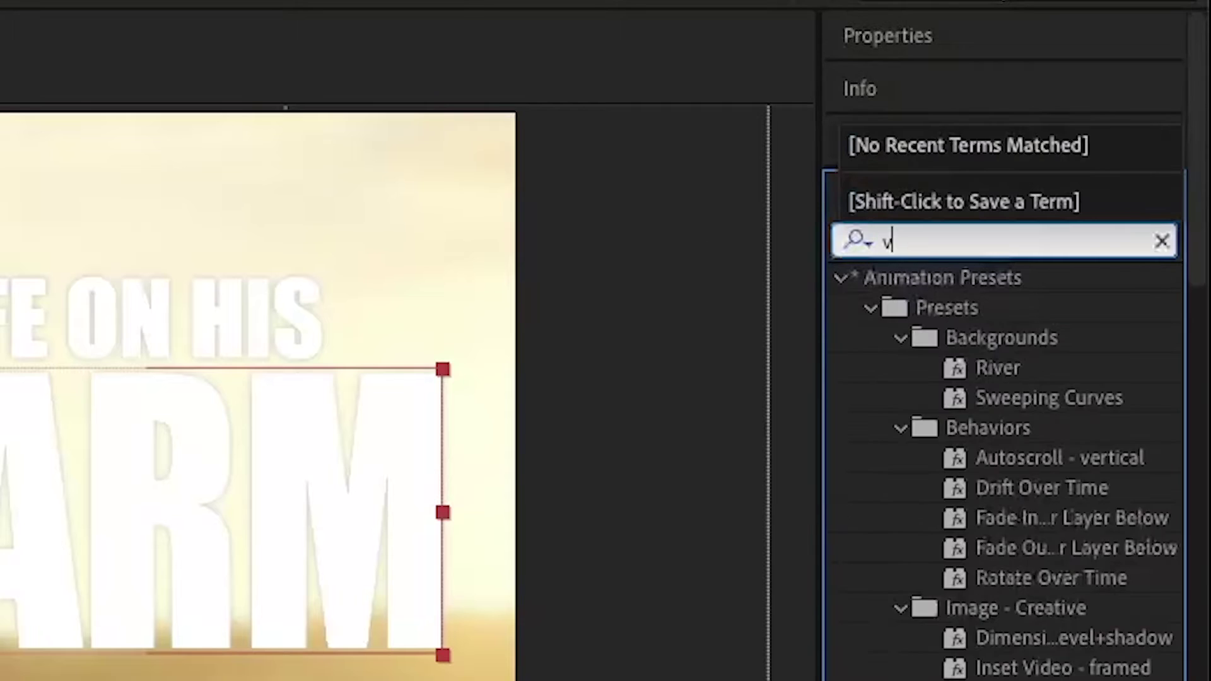
text(n)
scroll(112, 615, down, 4)
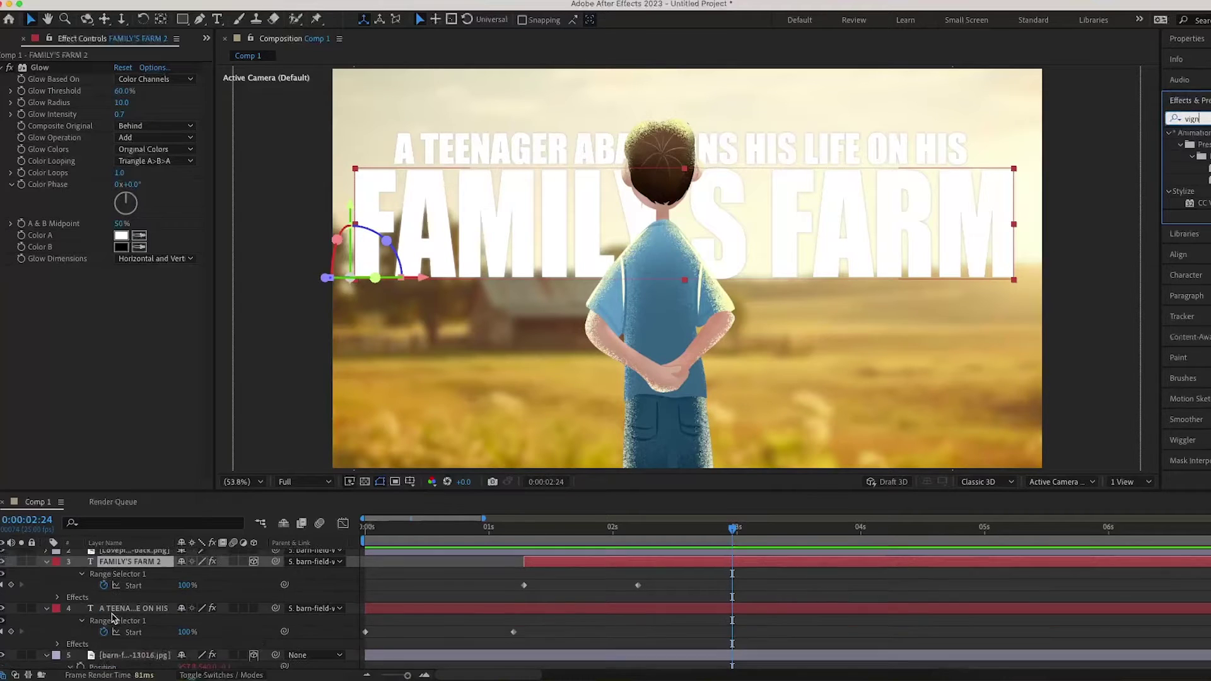
click(134, 614)
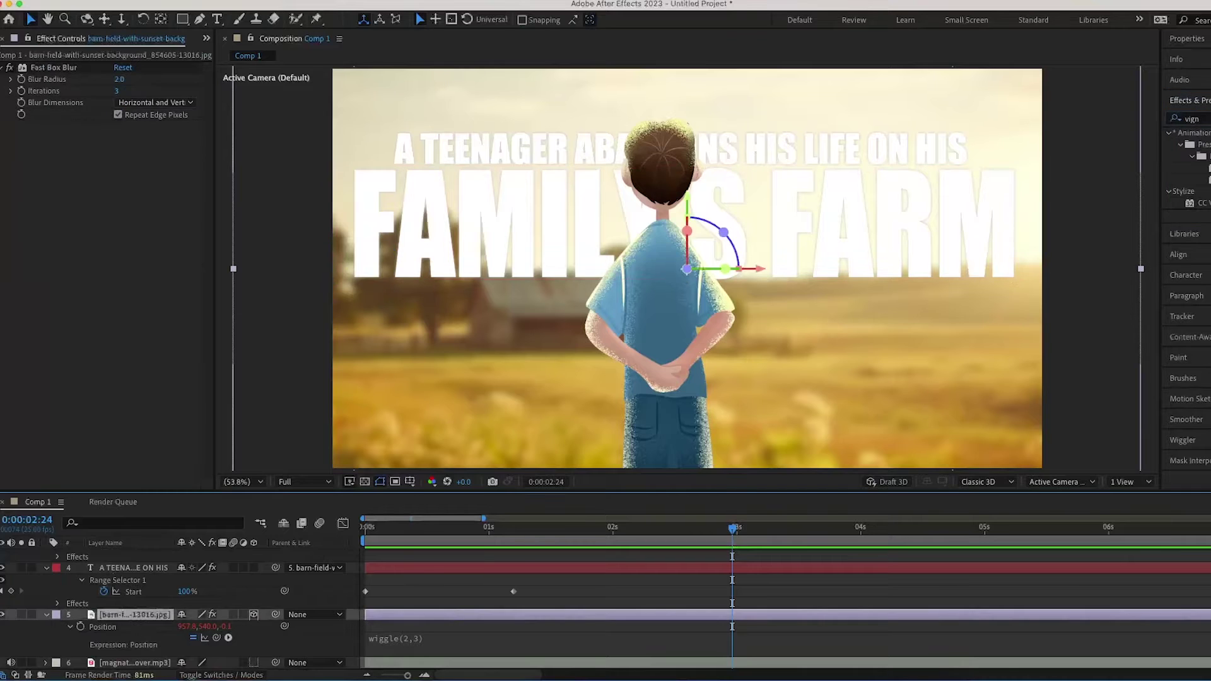
drag(1197, 202, 159, 617)
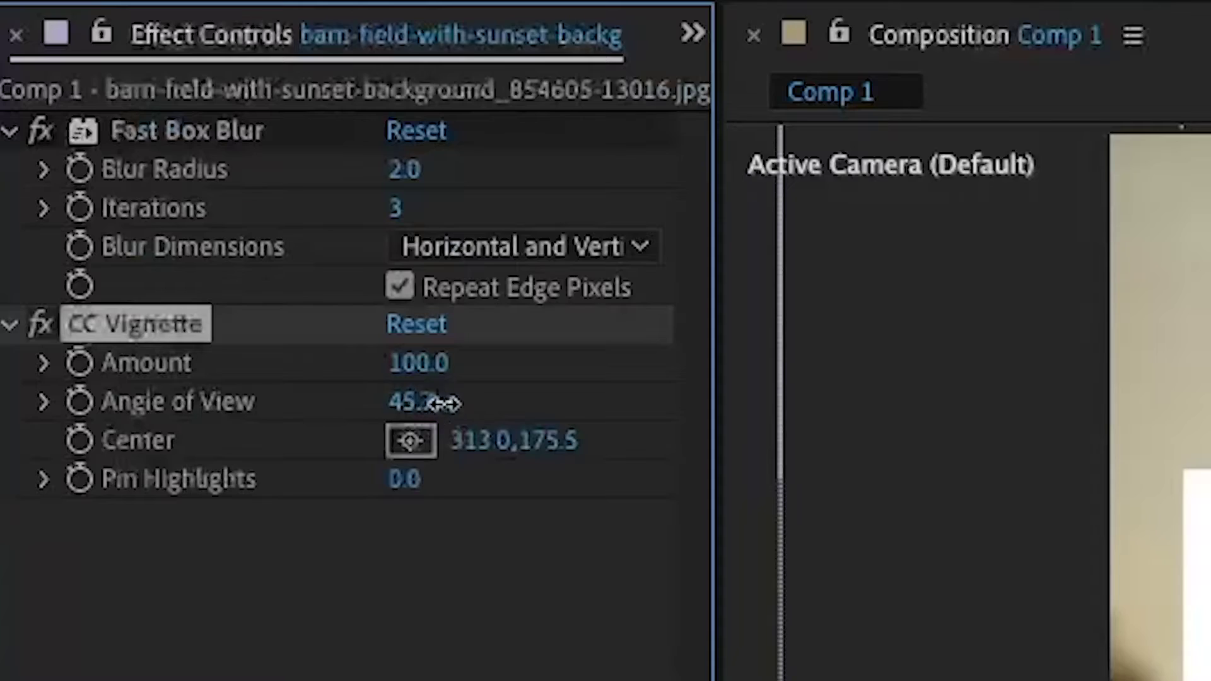
drag(516, 406, 1027, 459)
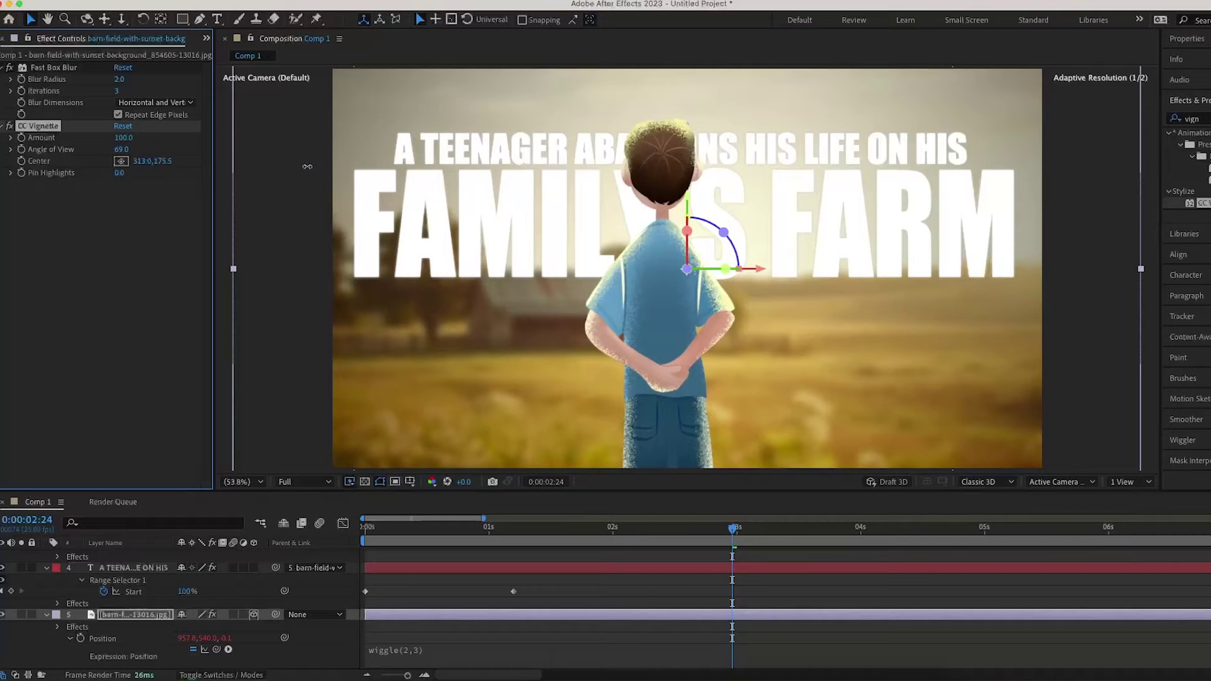
Step: Preview the scene from 0:00:00:00 to check the vignette together with the titles
drag(732, 529, 337, 532)
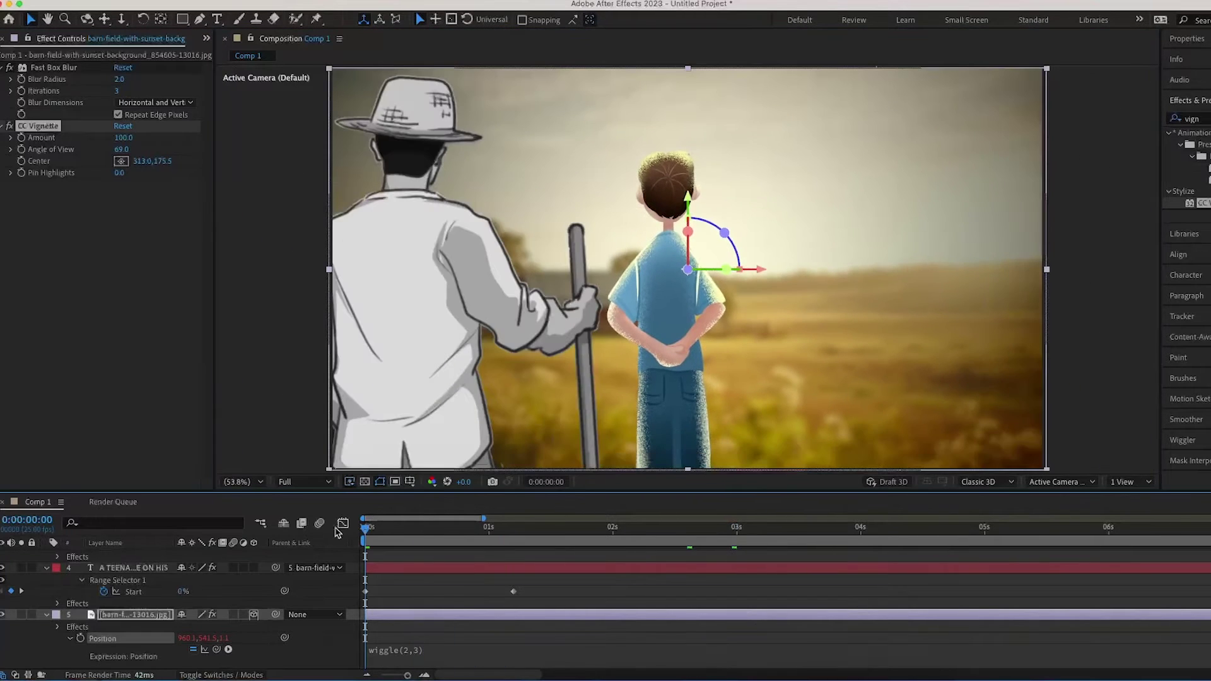
key(space)
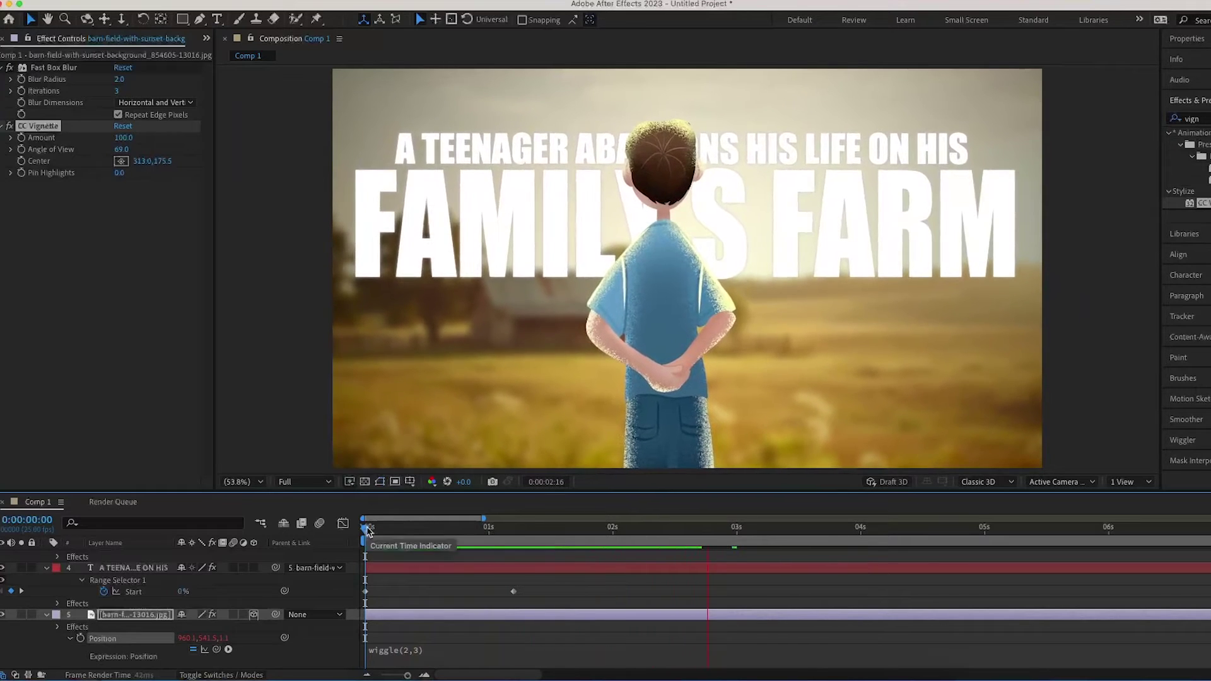
click(392, 531)
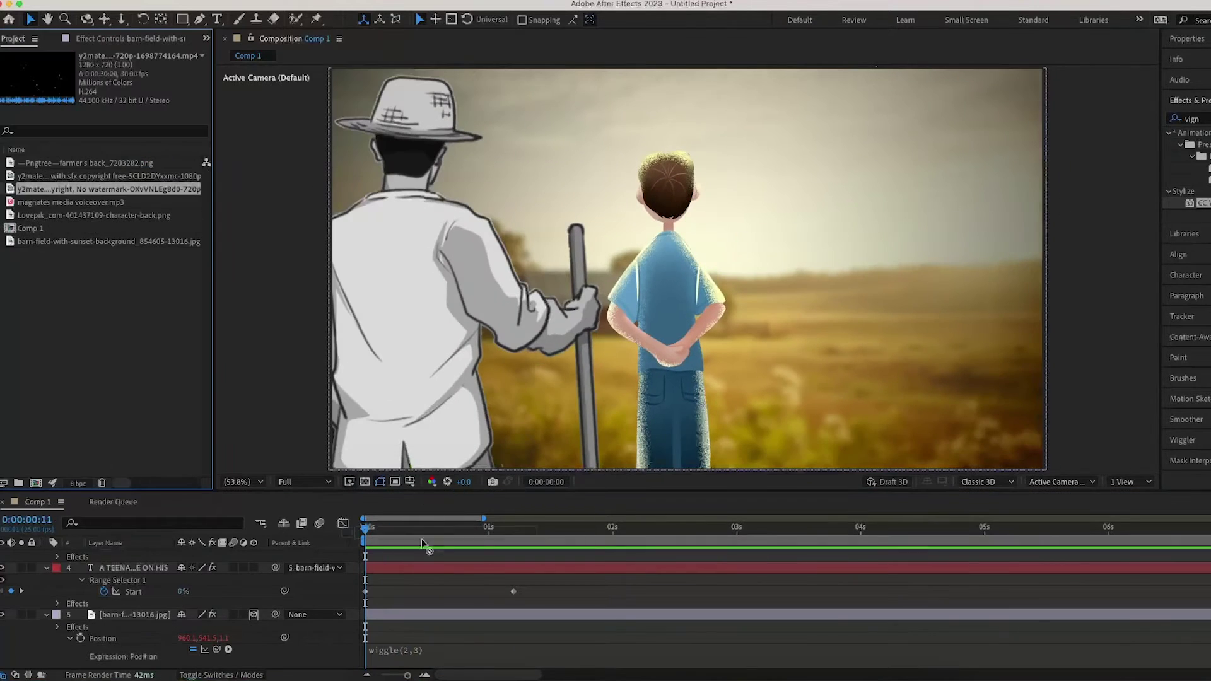
Step: Add the 1280 x 720 spark overlay video to Comp 1 at 0:00:00:00 and place it above the farmer layer
drag(421, 539, 381, 555)
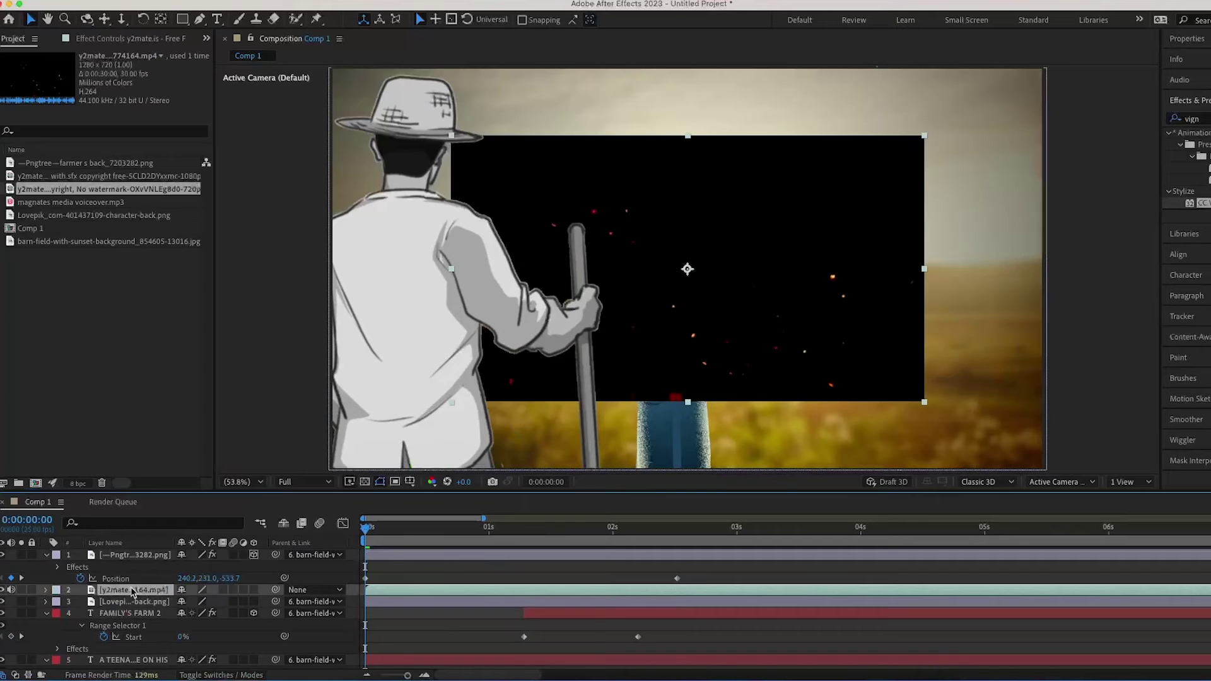
drag(132, 590, 258, 554)
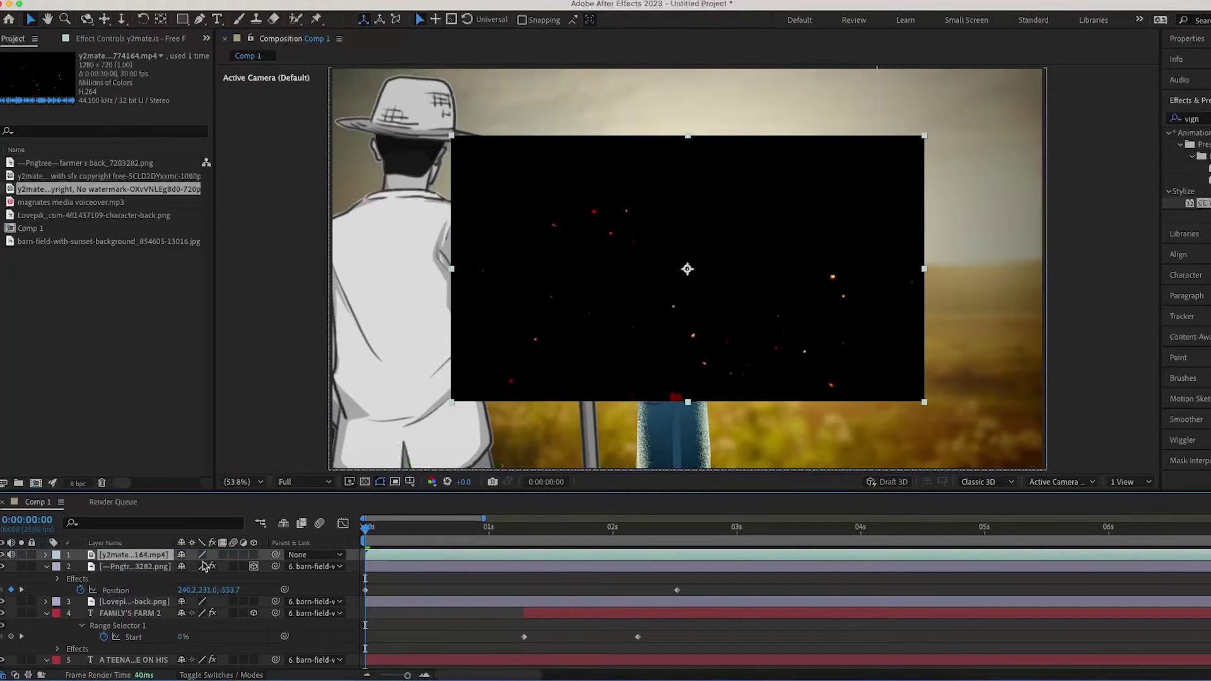
Step: Scale the spark overlay to span the full frame width, move it to the frame's upper edge and preview it from the start
drag(453, 272, 332, 274)
drag(514, 299, 505, 195)
key(space)
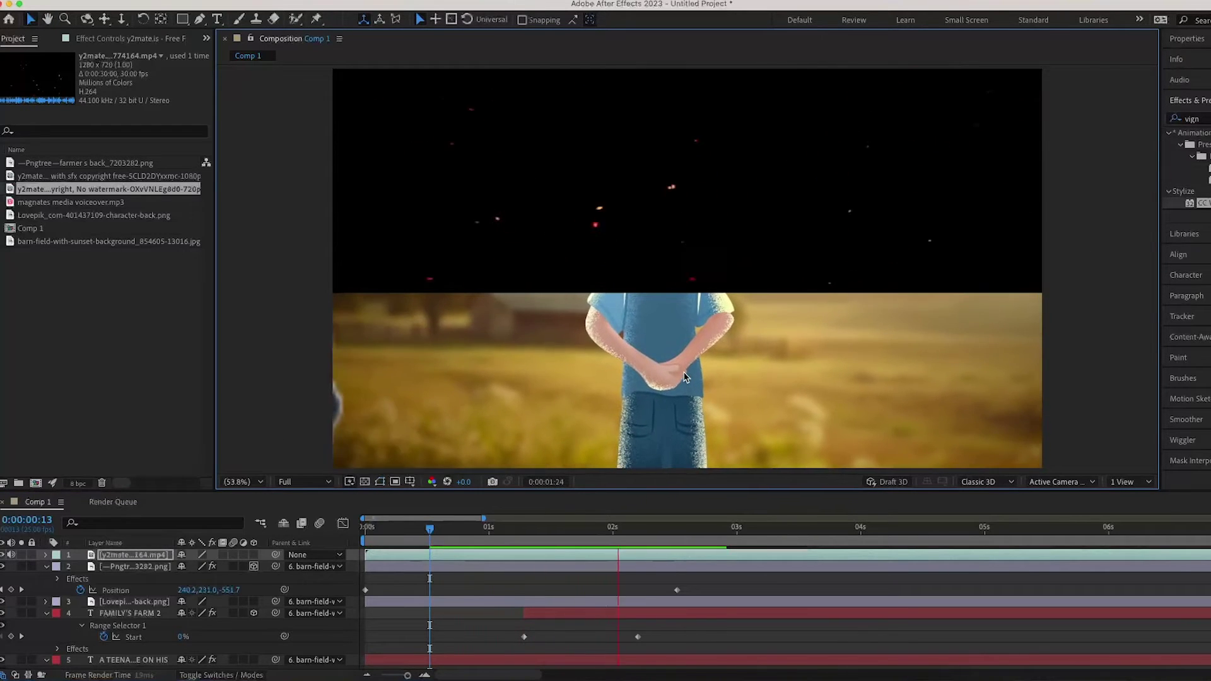
key(space)
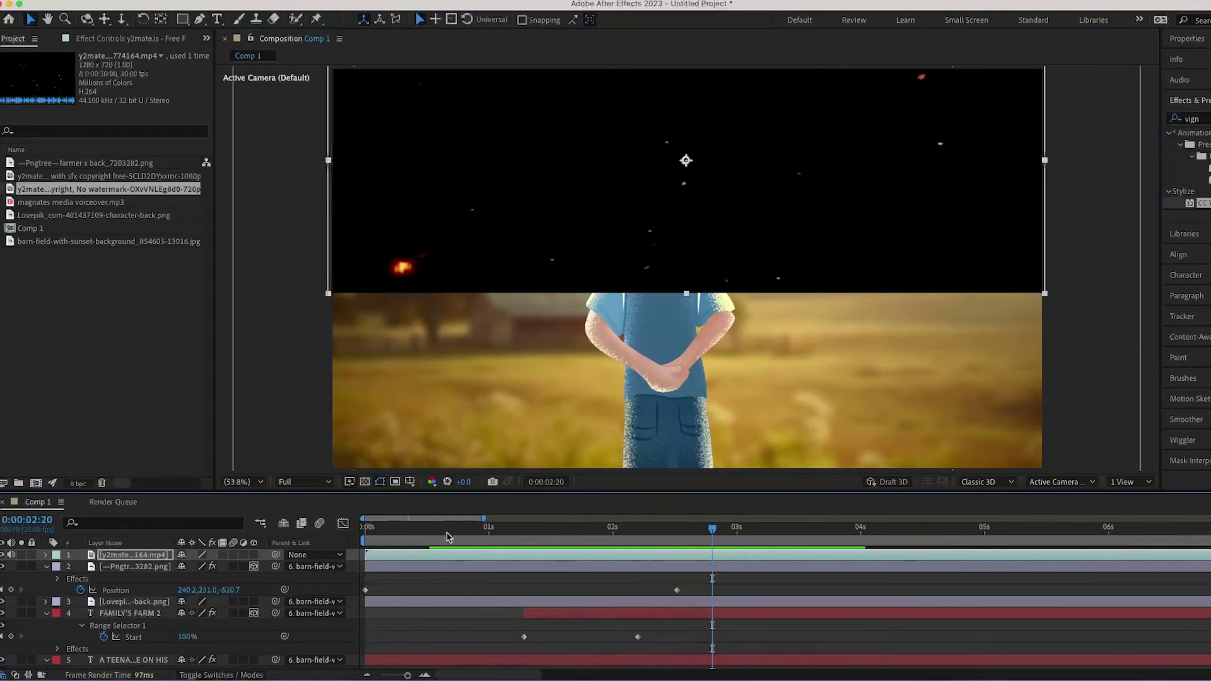
drag(715, 531, 318, 541)
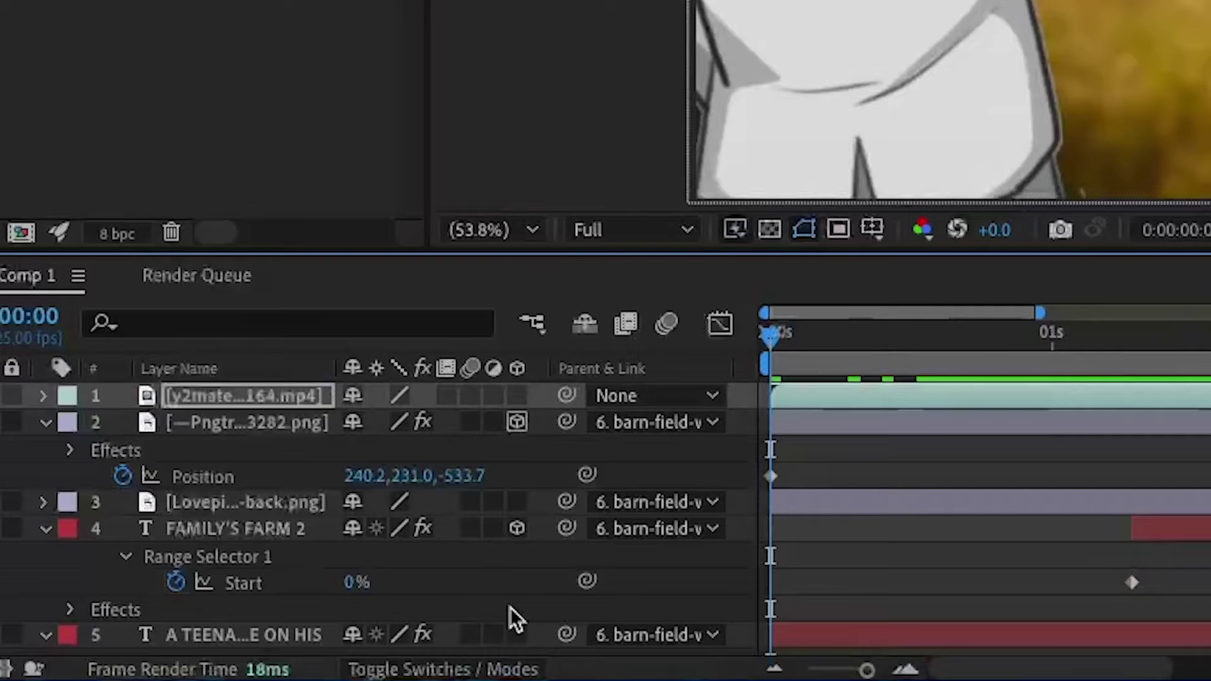
Step: Set the spark overlay layer's blending mode to Screen
click(249, 673)
click(407, 401)
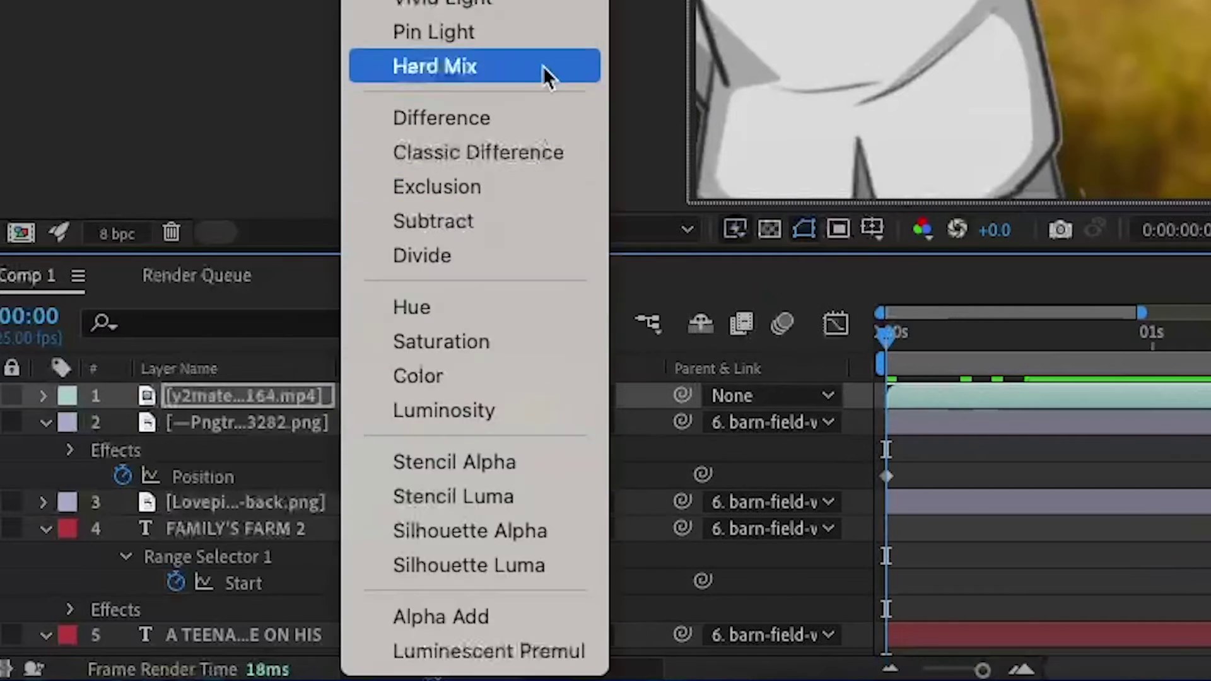
click(469, 372)
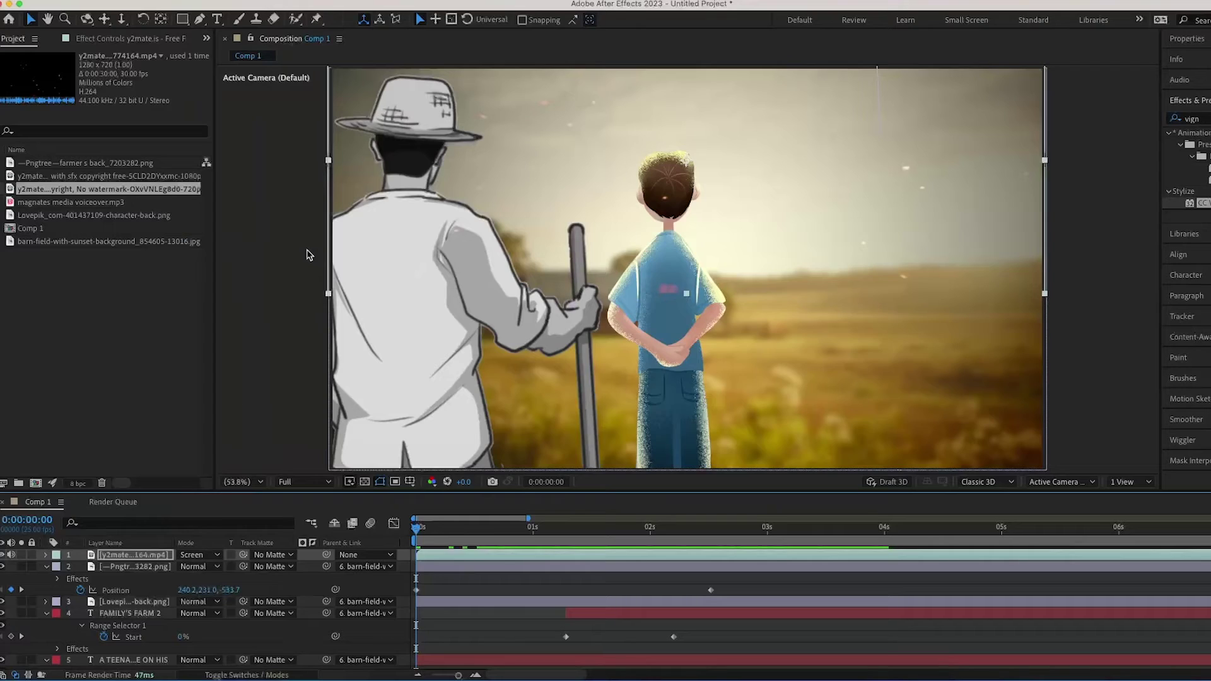
Step: Search for the tint effect, apply Tint to the spark overlay layer and preview the scene
click(1189, 119)
text(tin)
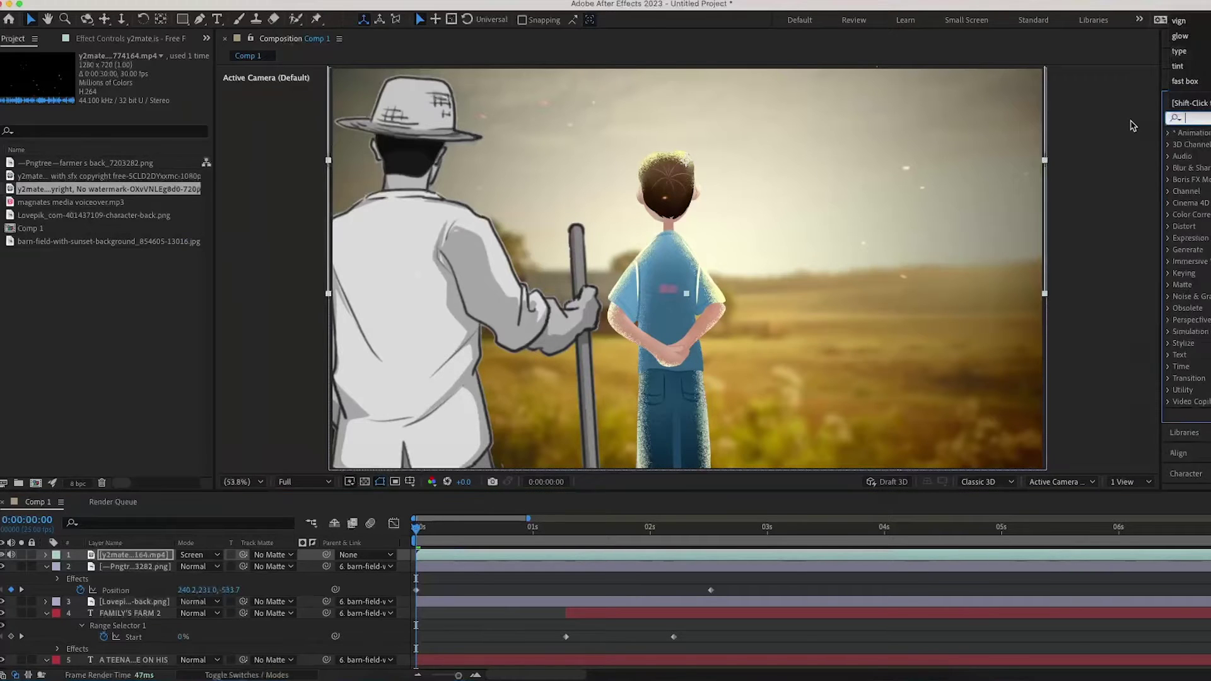
text(t)
drag(889, 599, 179, 553)
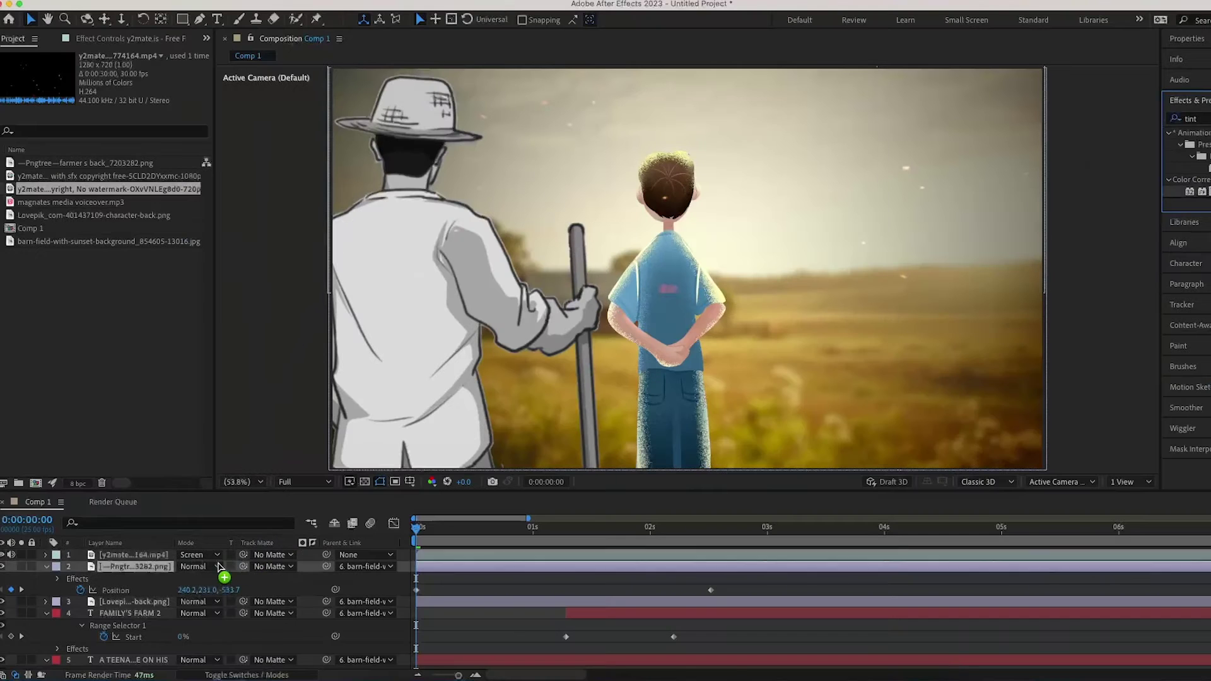
key(space)
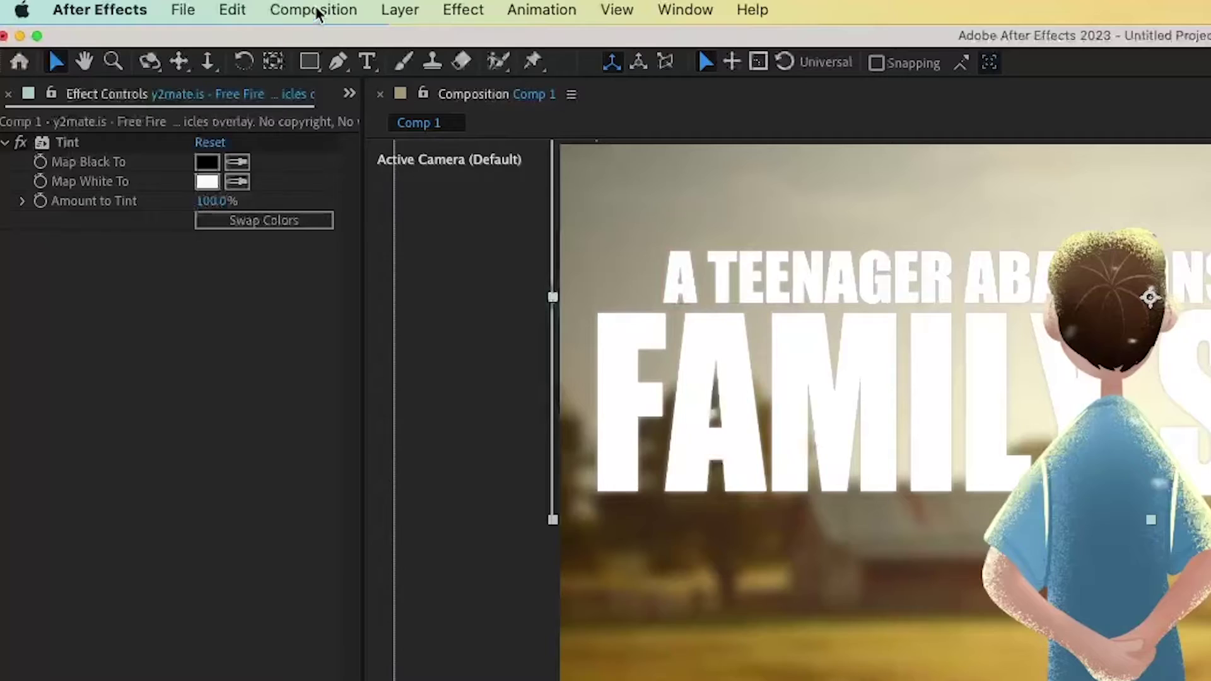
Step: Create a new 1920 x 1080, 25 fps composition named "and heads to the city"
click(314, 8)
click(359, 44)
text(an)
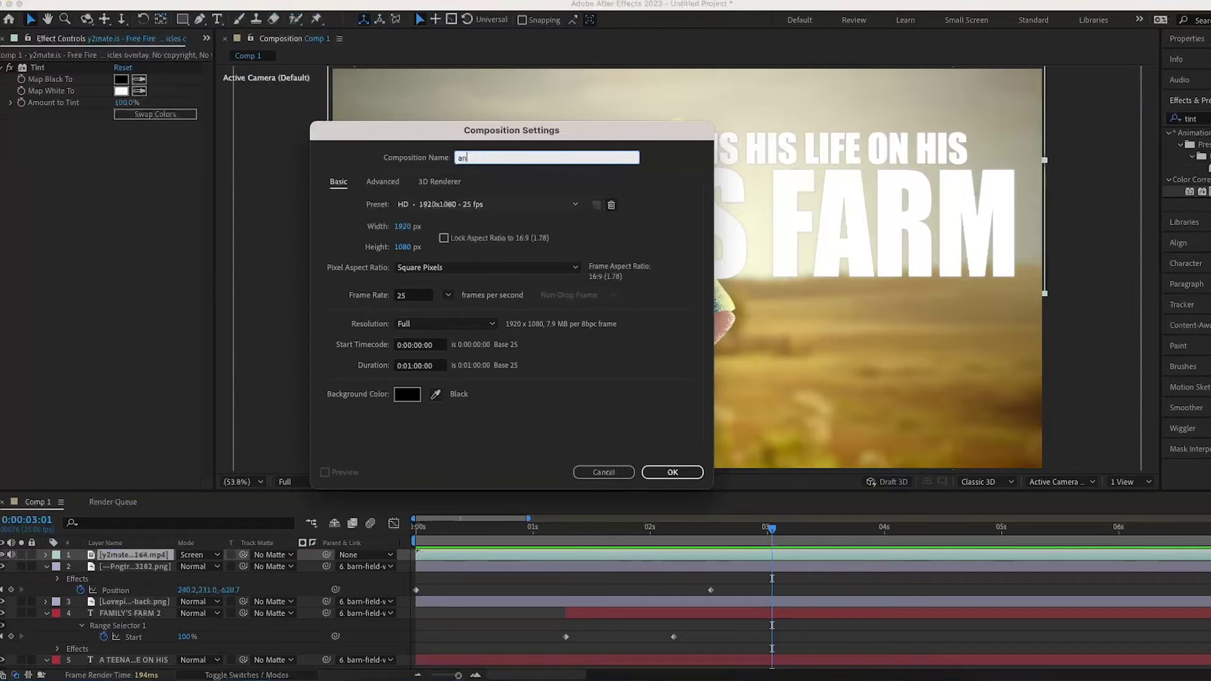
text(d heads to the city)
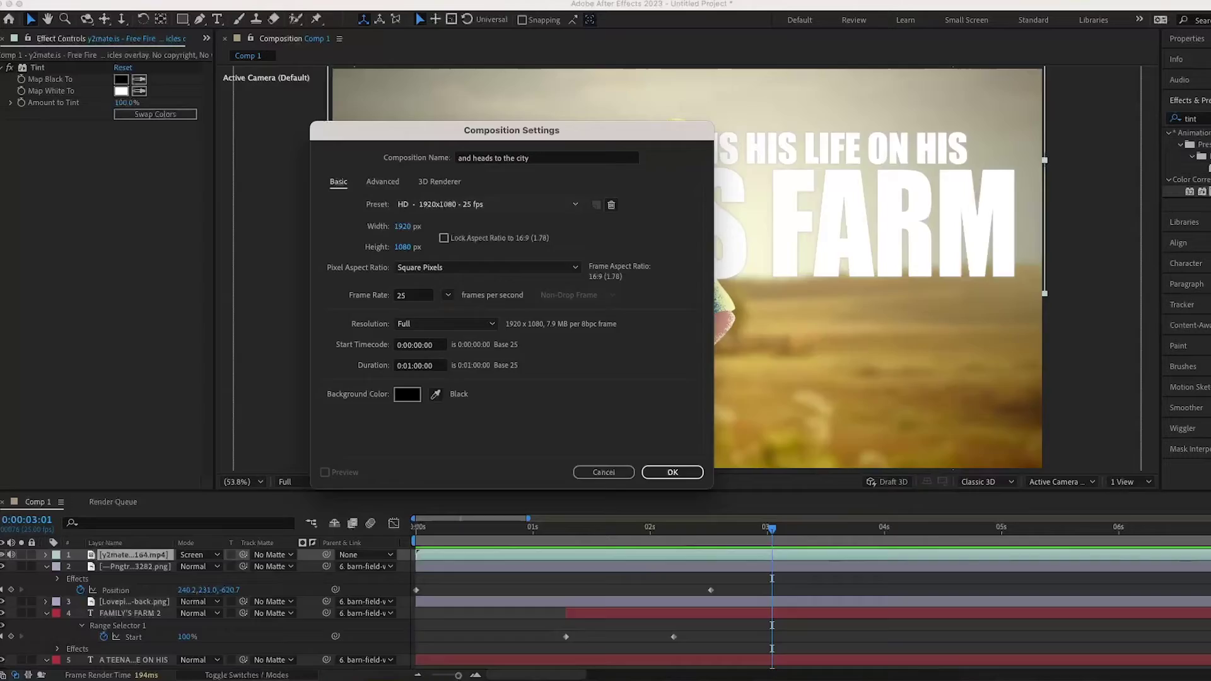
key(Return)
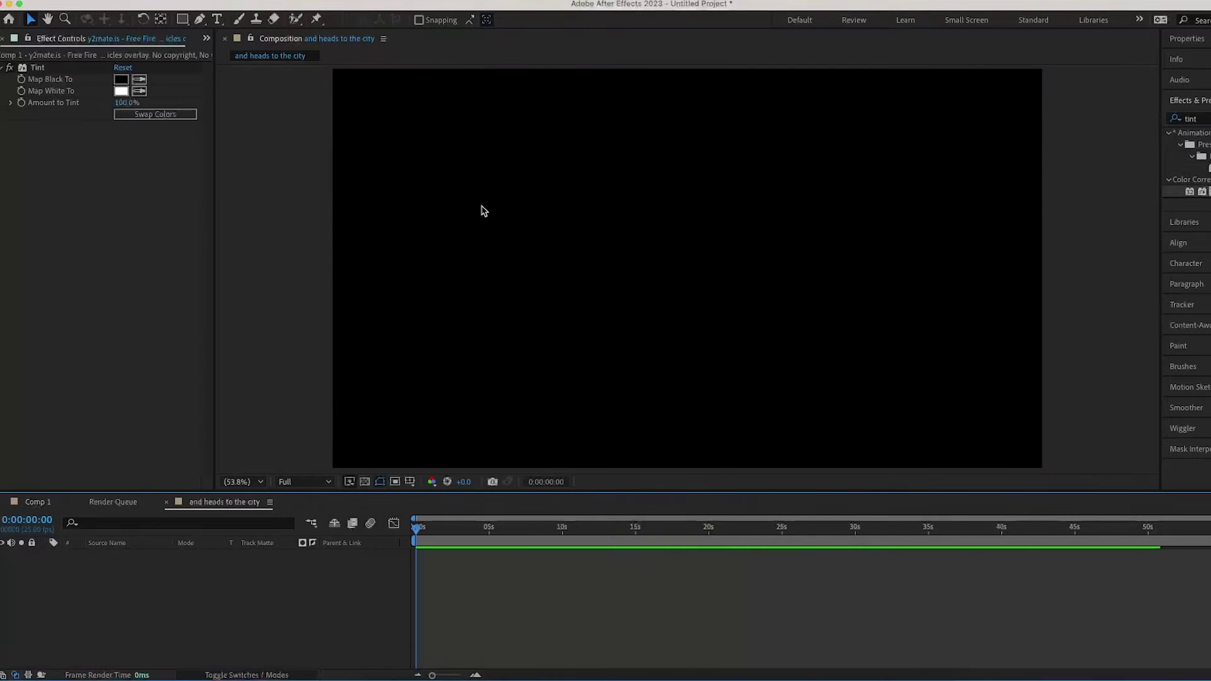
Step: Add the foggy village webp image from the project files to the new composition and scale it to 215%
click(206, 38)
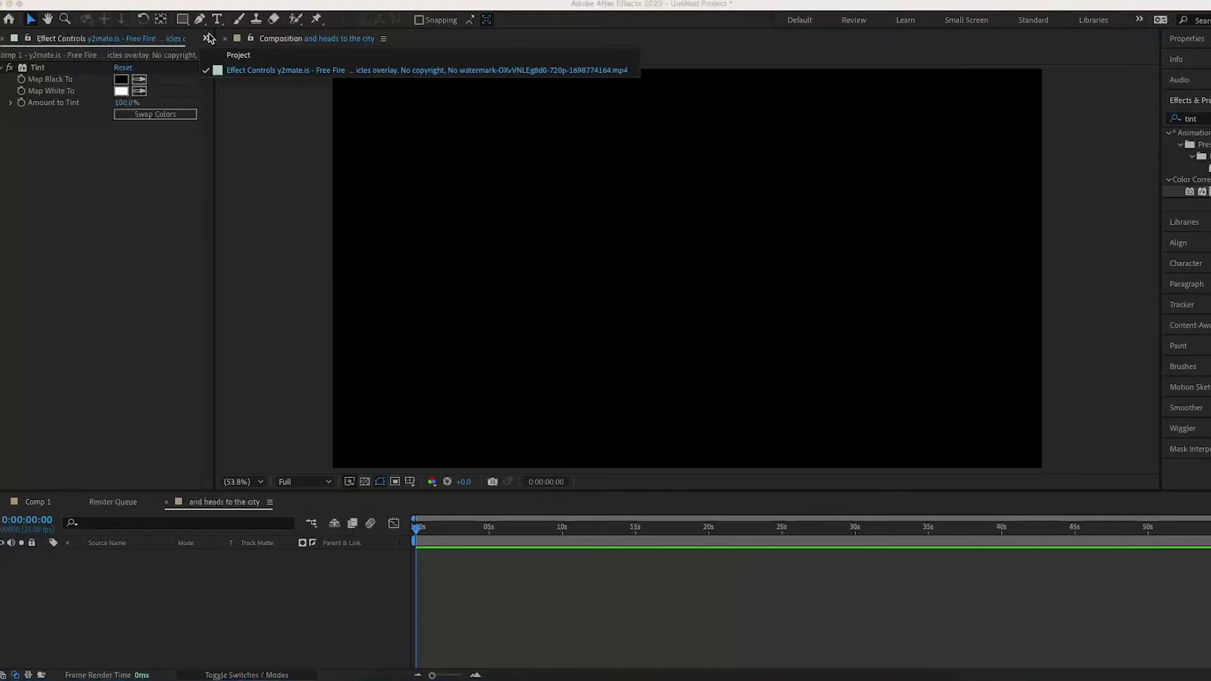
click(223, 62)
click(250, 504)
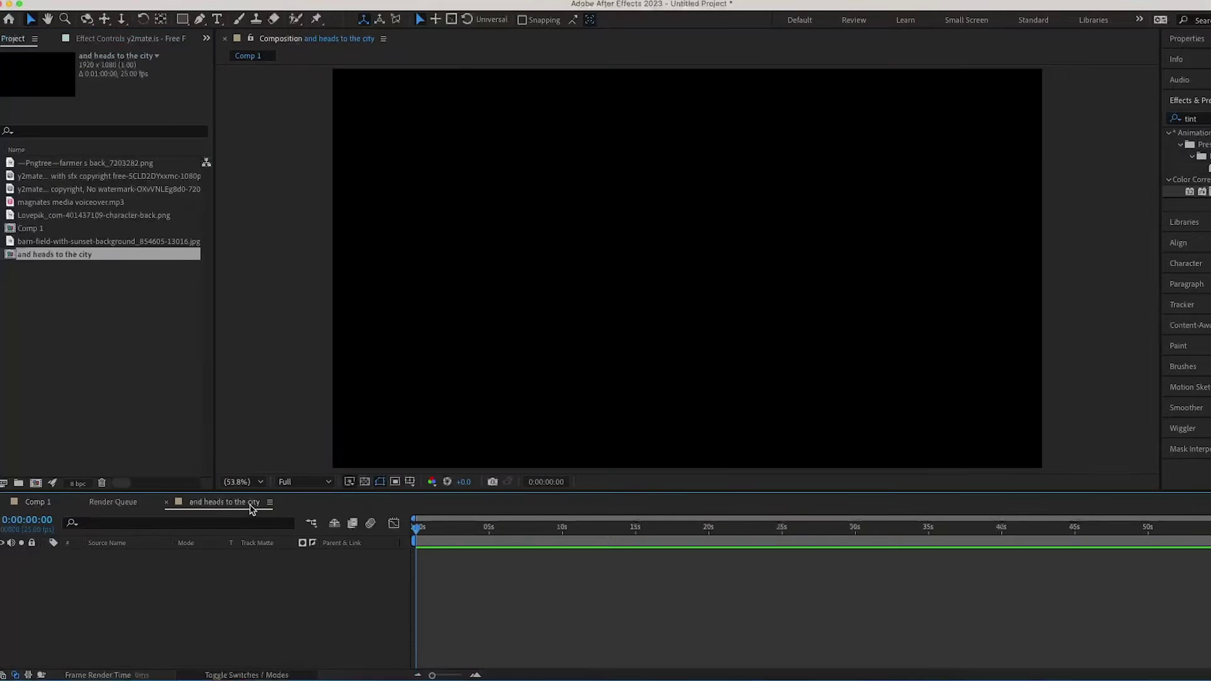
click(86, 356)
click(76, 278)
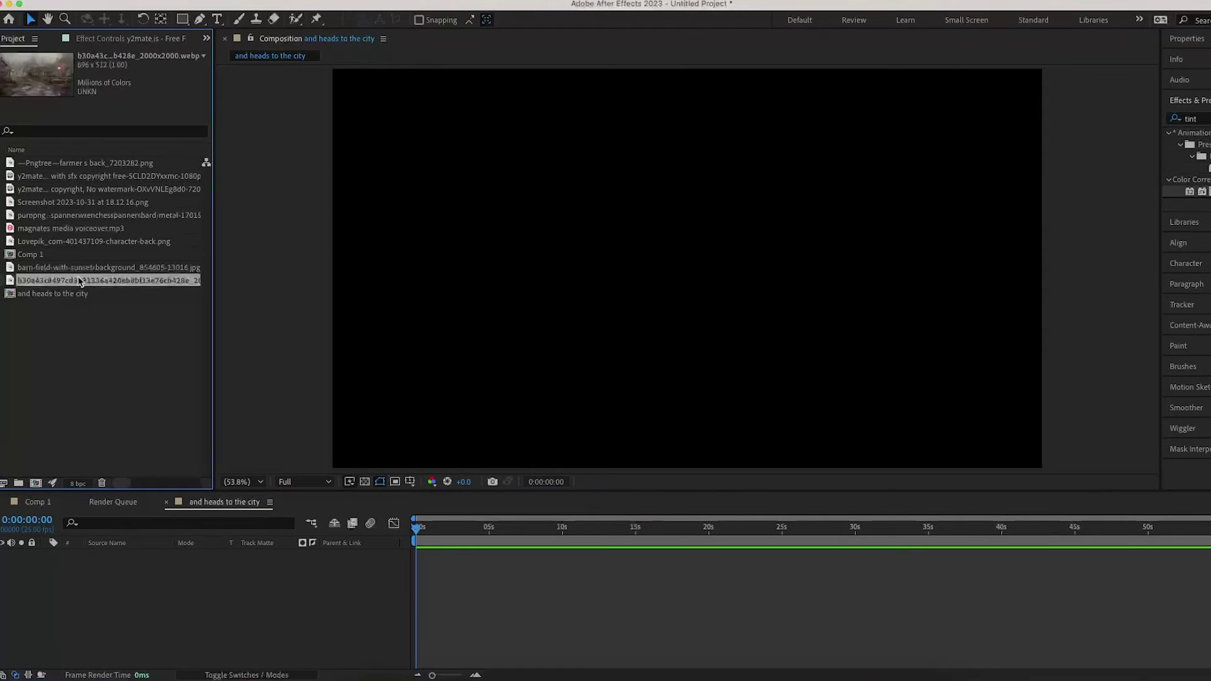
drag(71, 284, 278, 601)
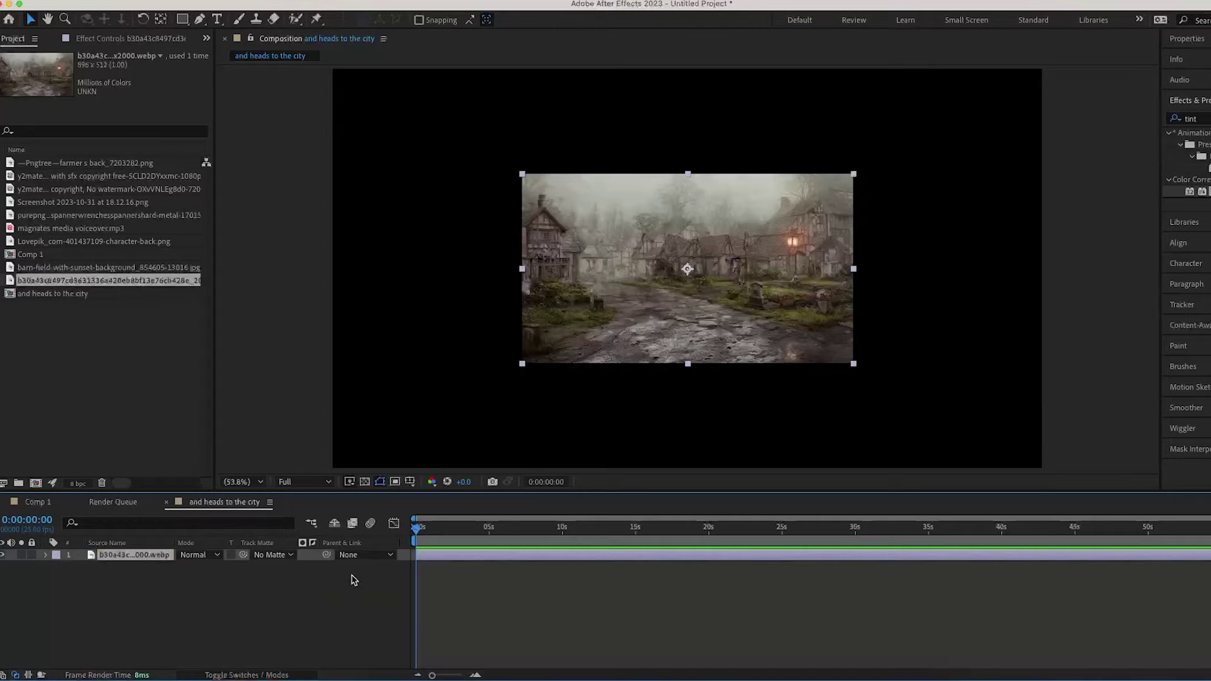
drag(214, 572, 298, 571)
click(286, 589)
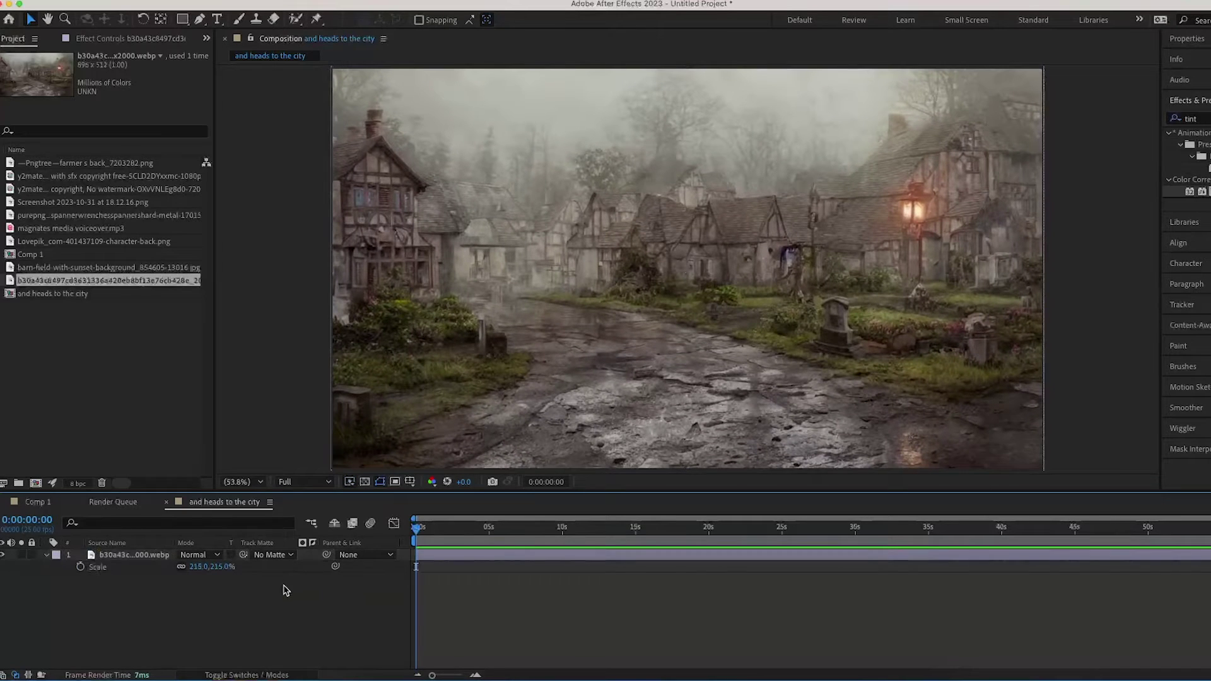
Step: Place the orange screenshot image above the village layer and scale it to 330% so it covers the frame
click(76, 202)
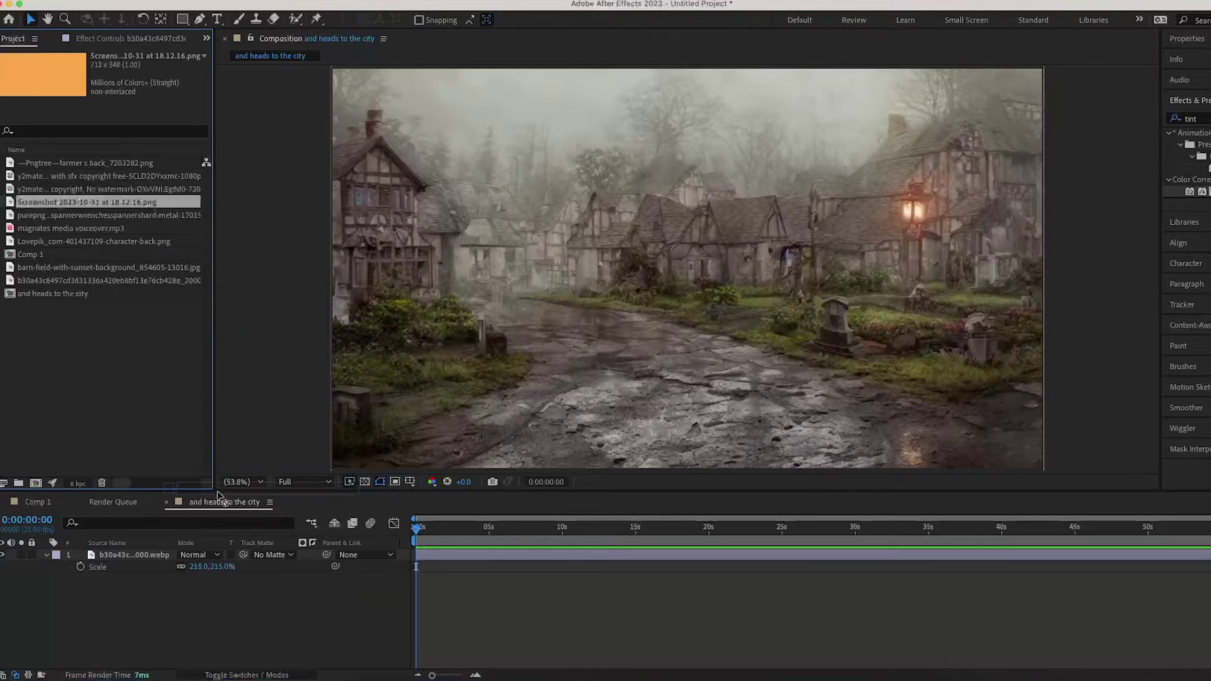
drag(146, 554, 147, 555)
key(s)
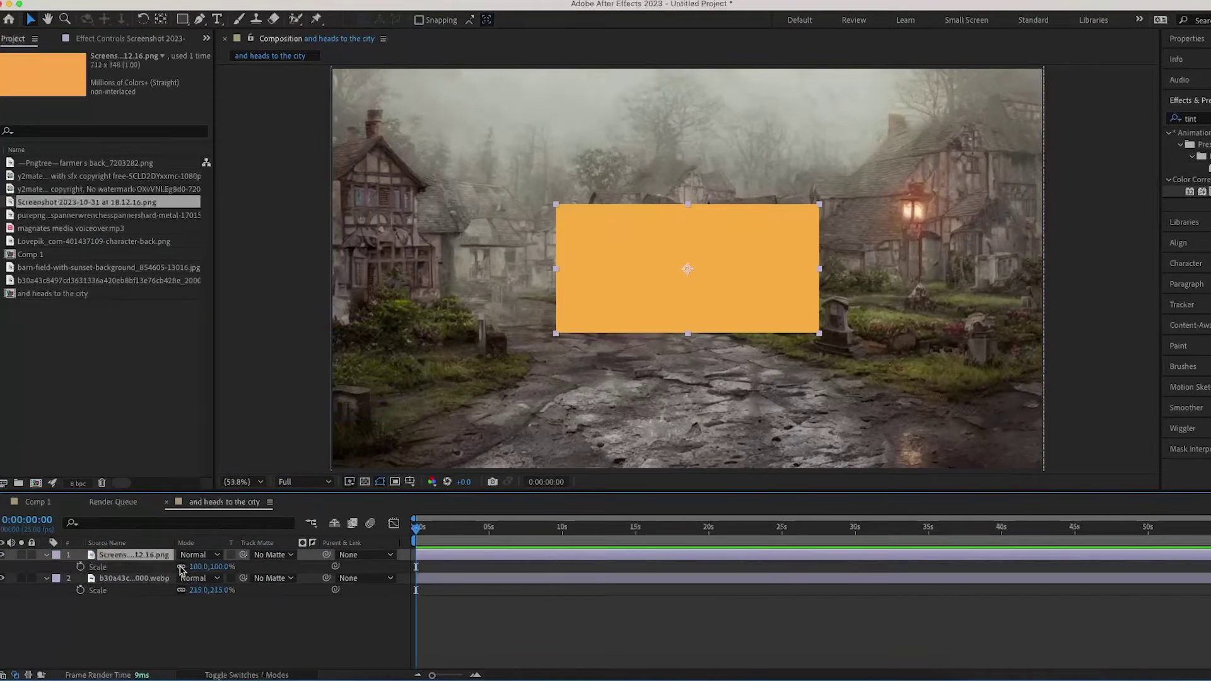
drag(224, 566, 373, 573)
Step: Set the orange layer's blending mode to Screen and its Opacity to 31%
click(197, 554)
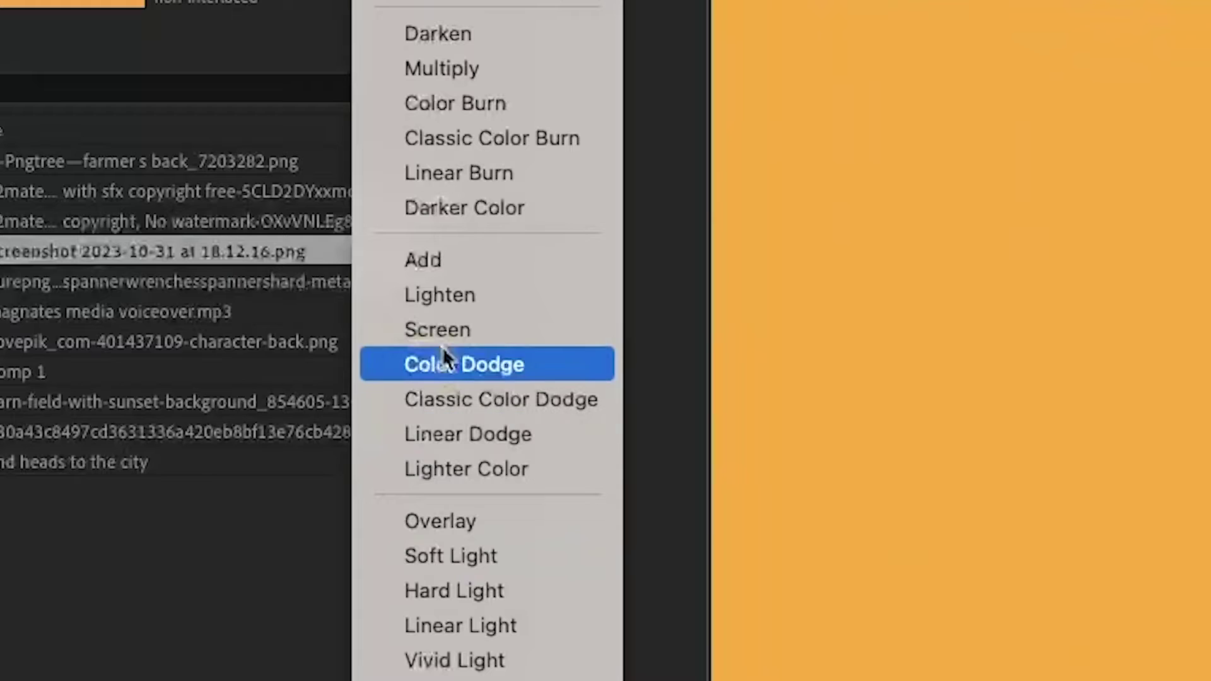
click(438, 329)
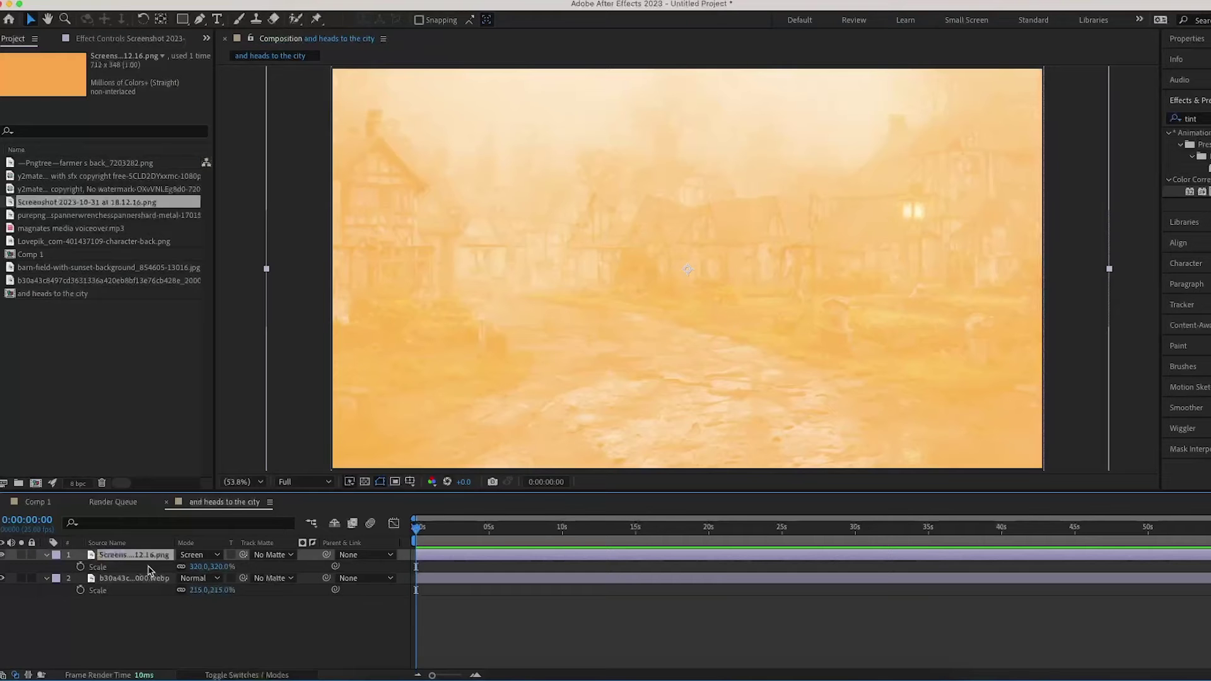
mouse_move(189, 571)
mouse_down()
mouse_move(161, 575)
mouse_move(179, 569)
mouse_up()
click(205, 634)
click(194, 614)
click(216, 649)
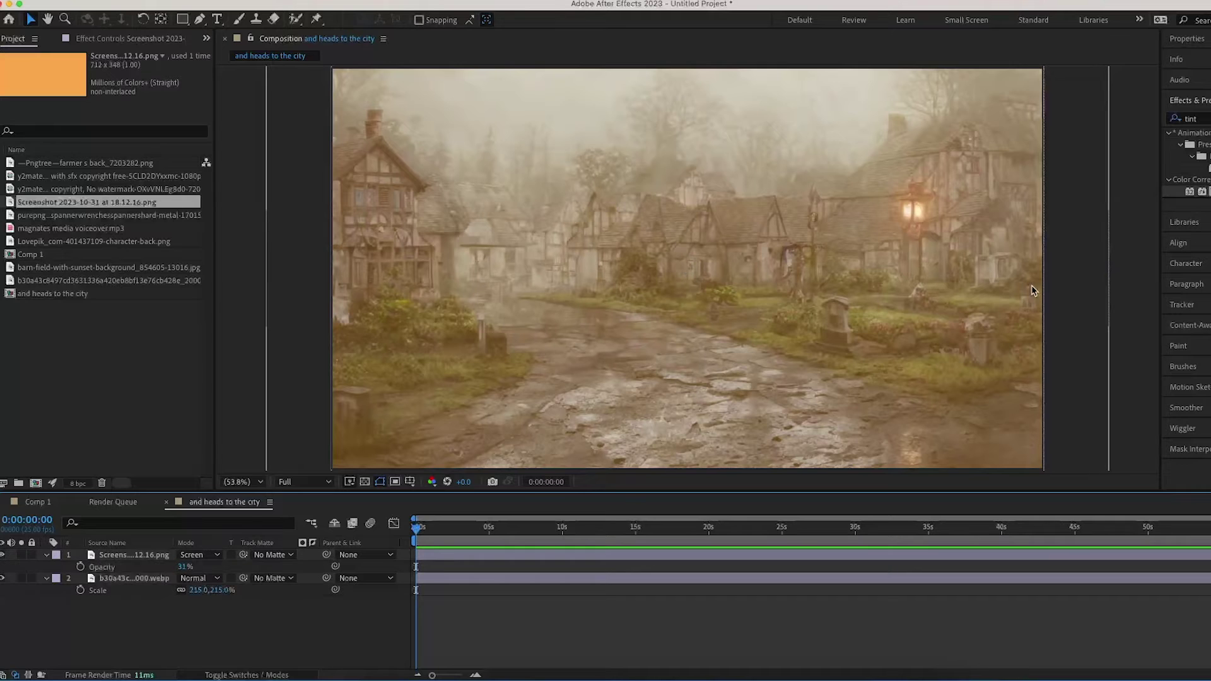
Step: Search for "vign", apply CC Vignette to the village layer and set its Angle of View to 72
drag(1199, 118, 1145, 118)
key(BackSpace)
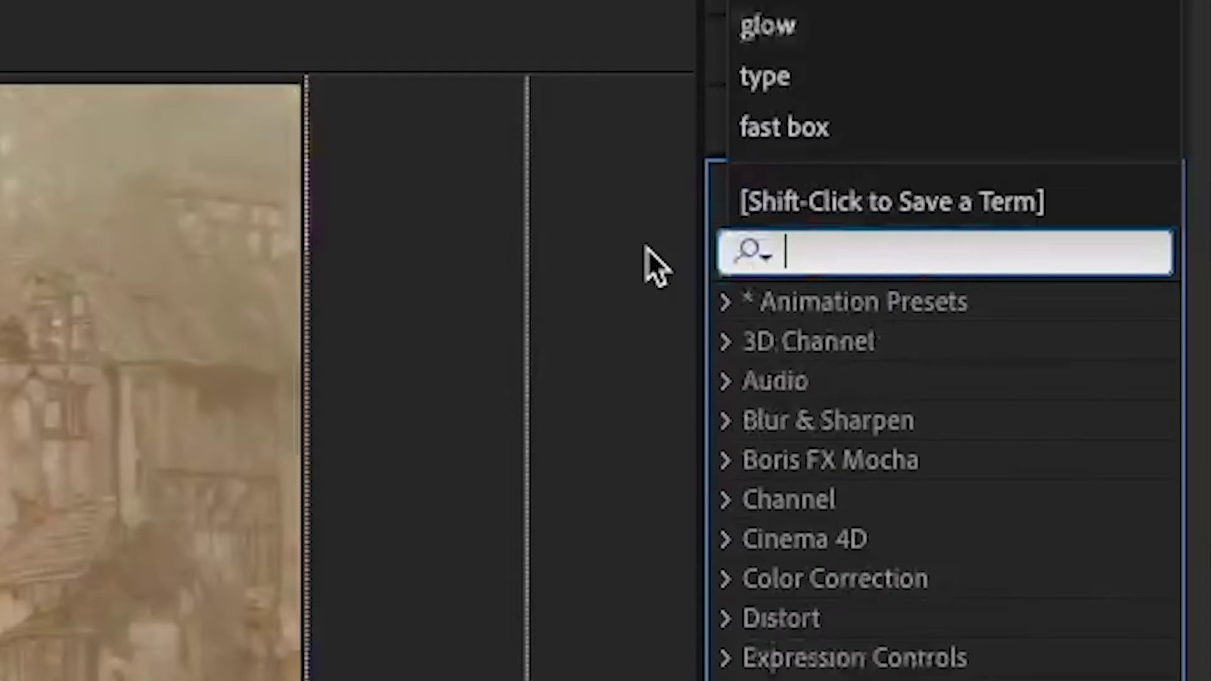
text(vign)
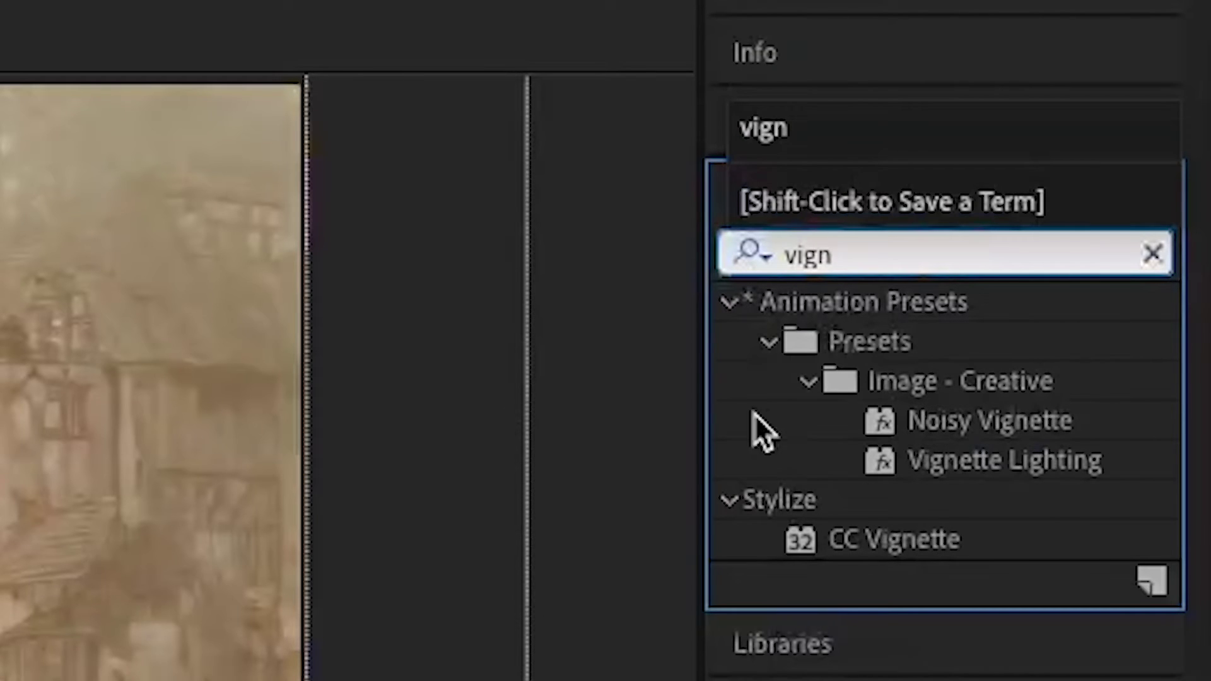
click(855, 496)
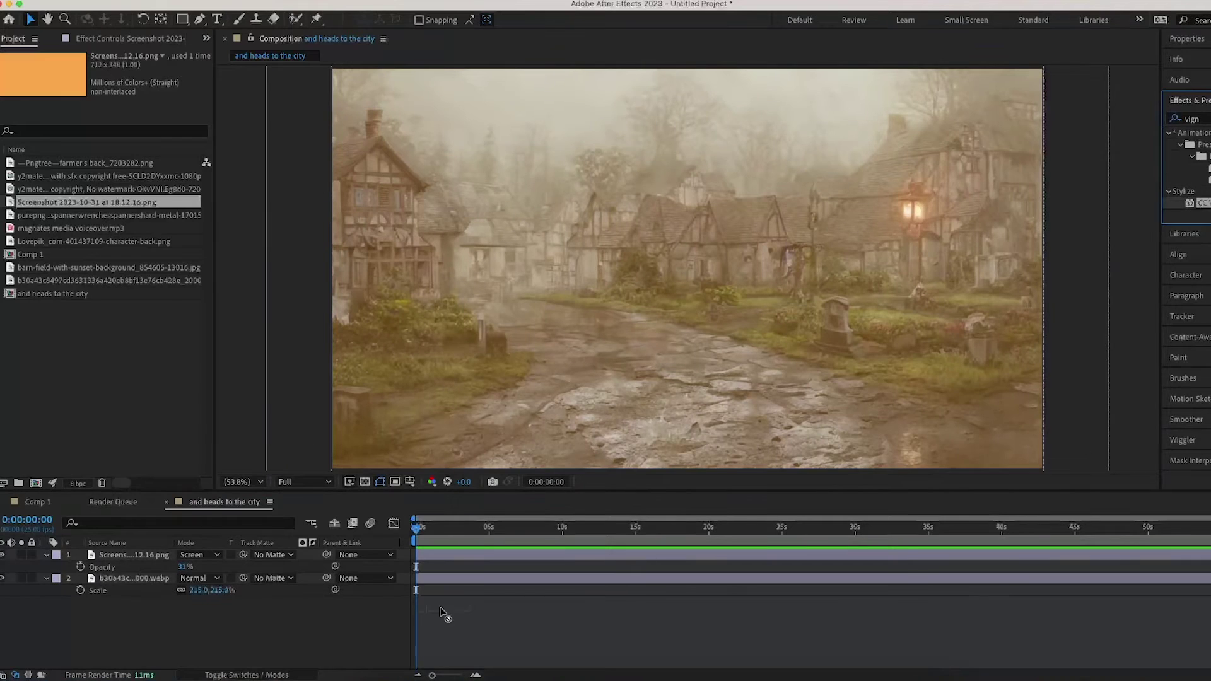
drag(443, 615, 145, 580)
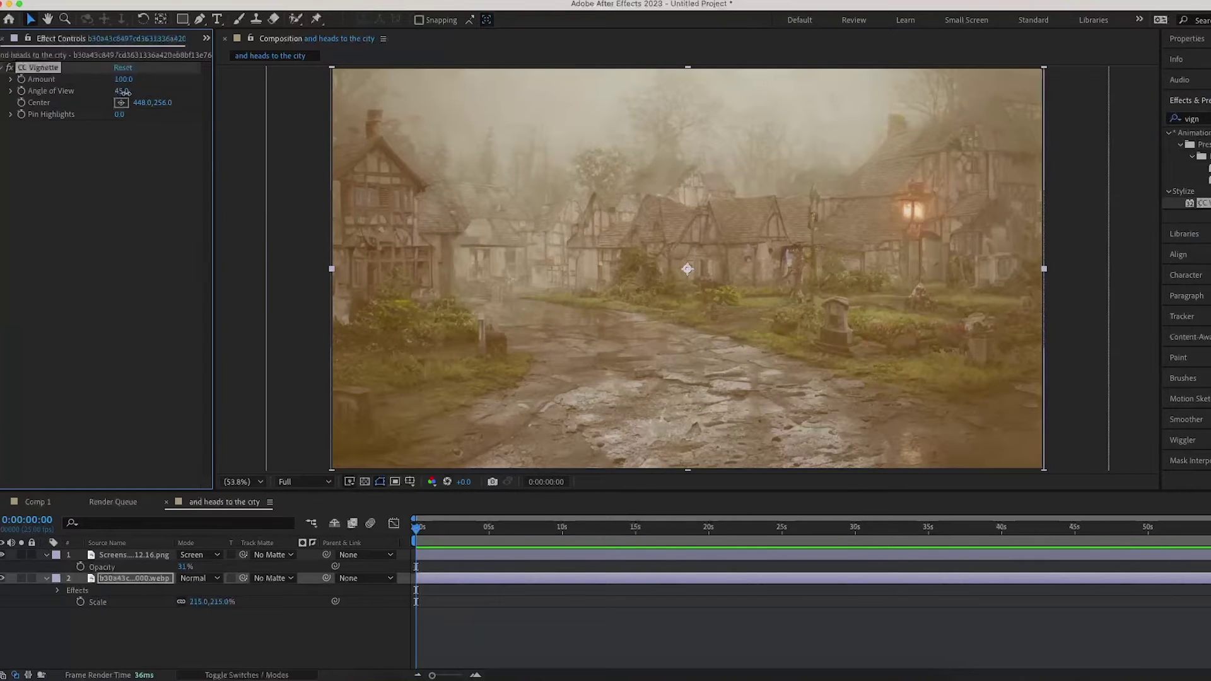
drag(124, 91, 314, 95)
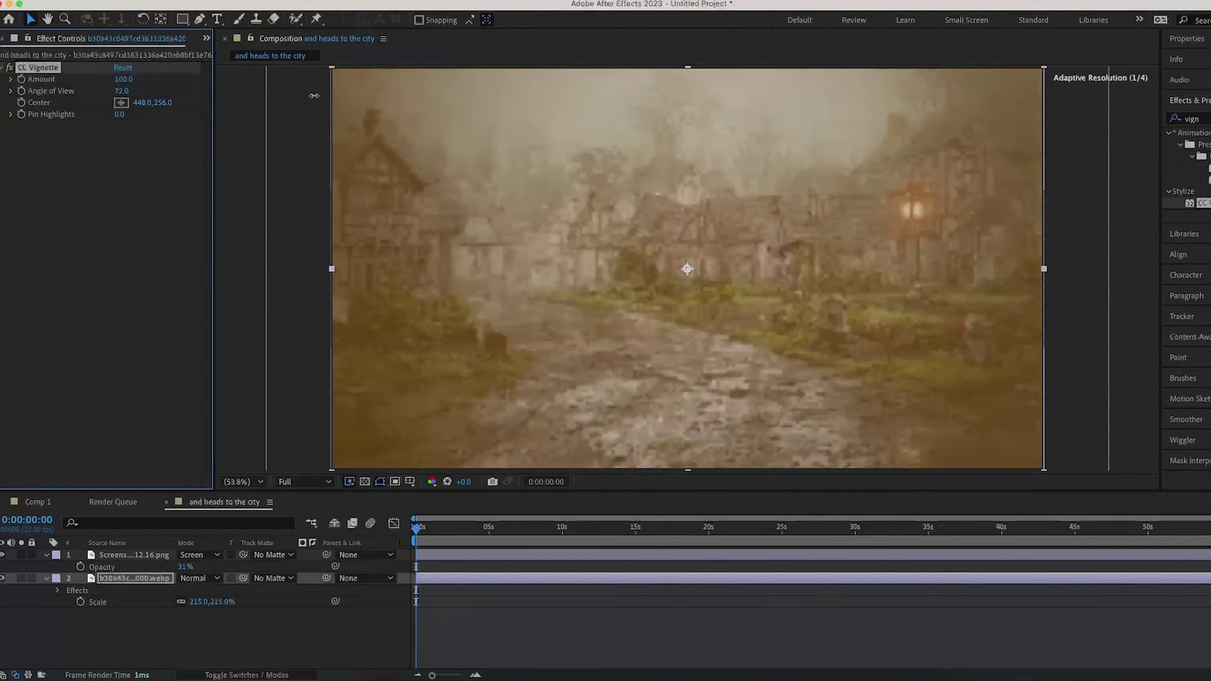
click(151, 207)
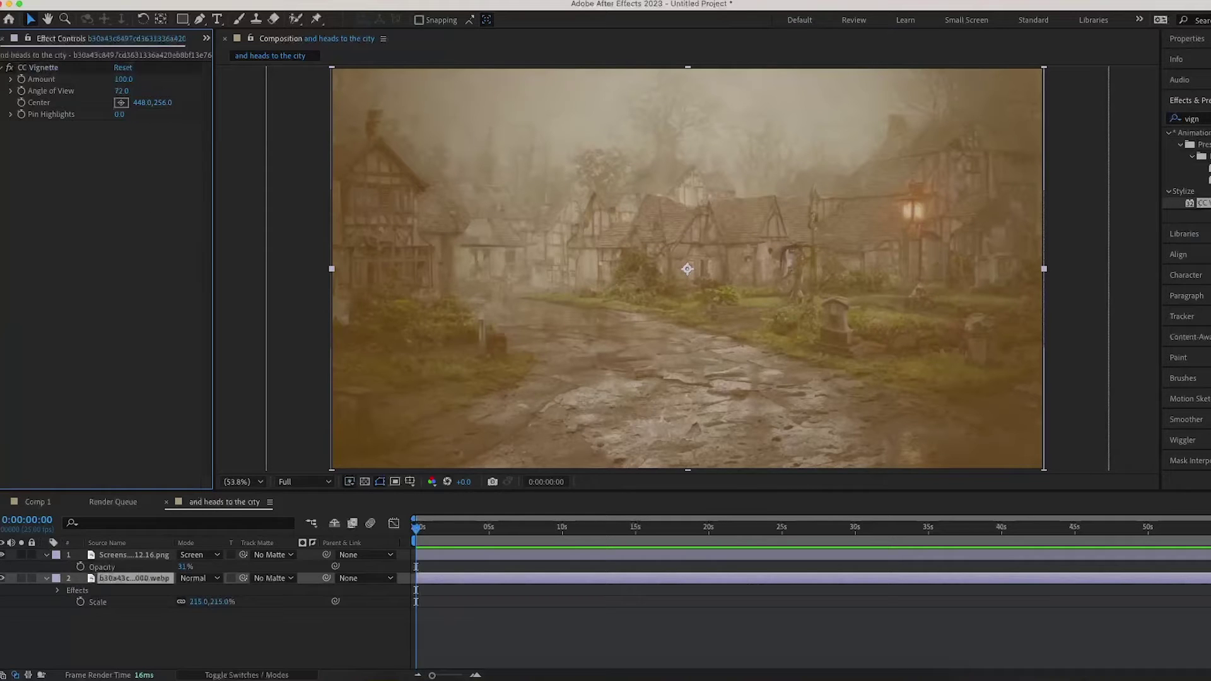
Step: Search for "fast box", apply Fast Box Blur to the village layer and set its Blur Radius to 1.7
drag(1201, 119, 1138, 124)
key(BackSpace)
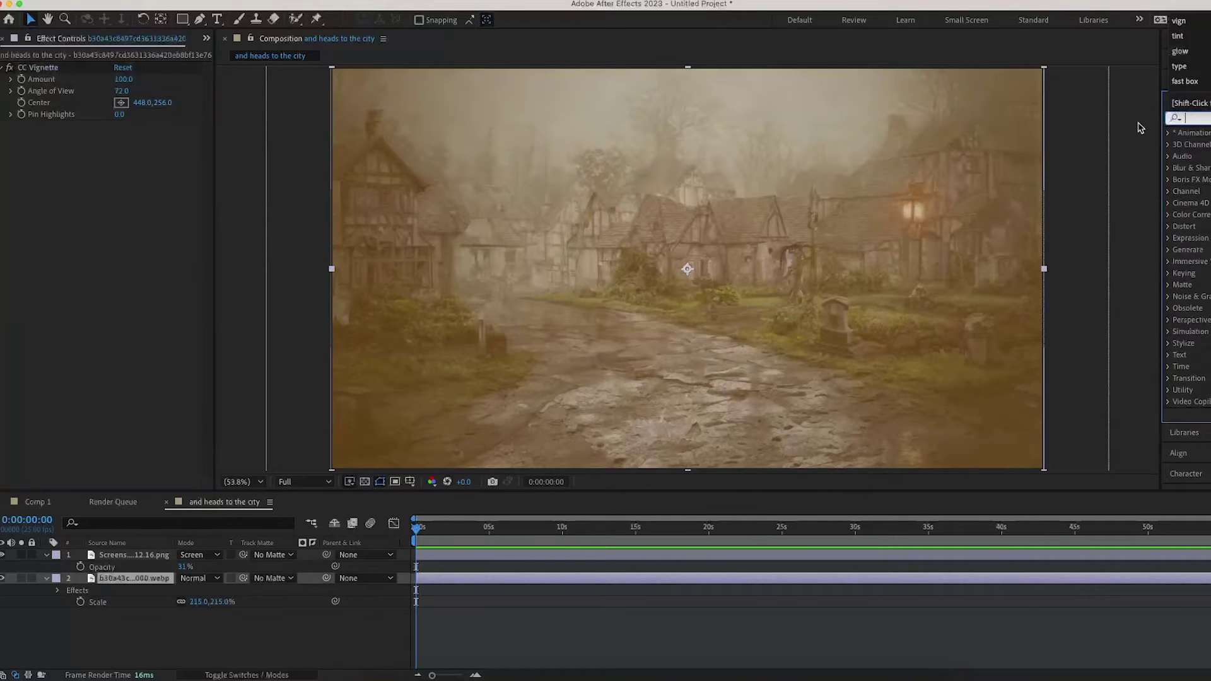
text(fast )
text(box)
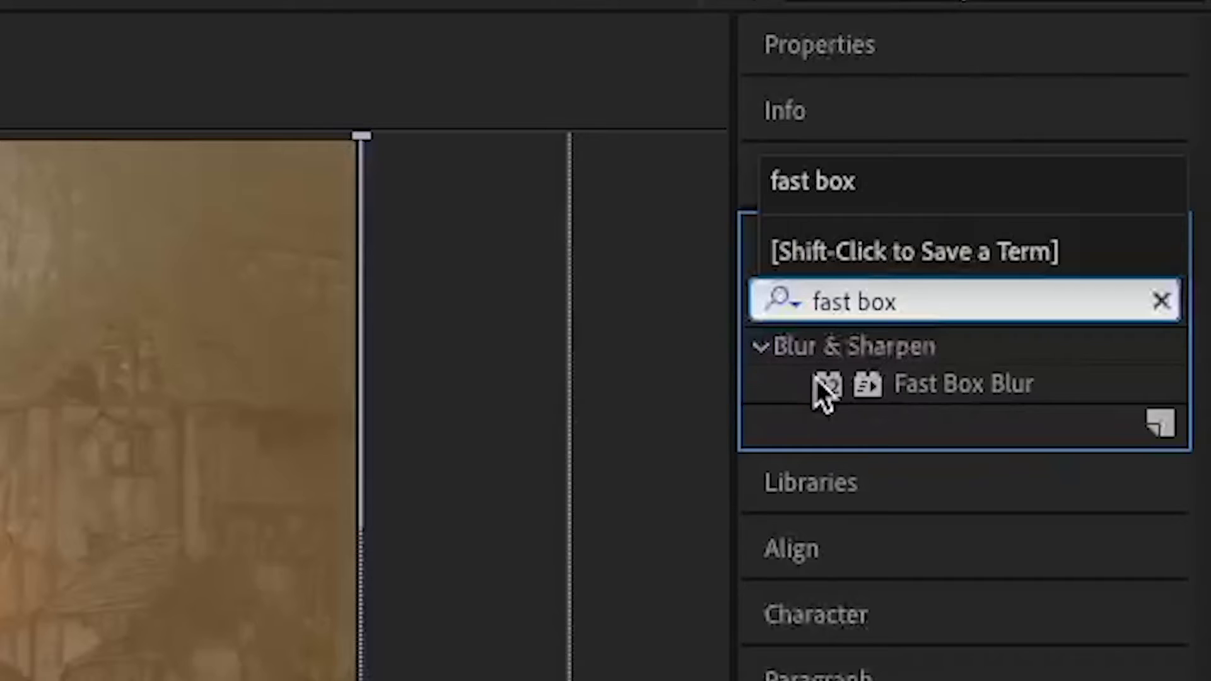
drag(815, 378, 134, 577)
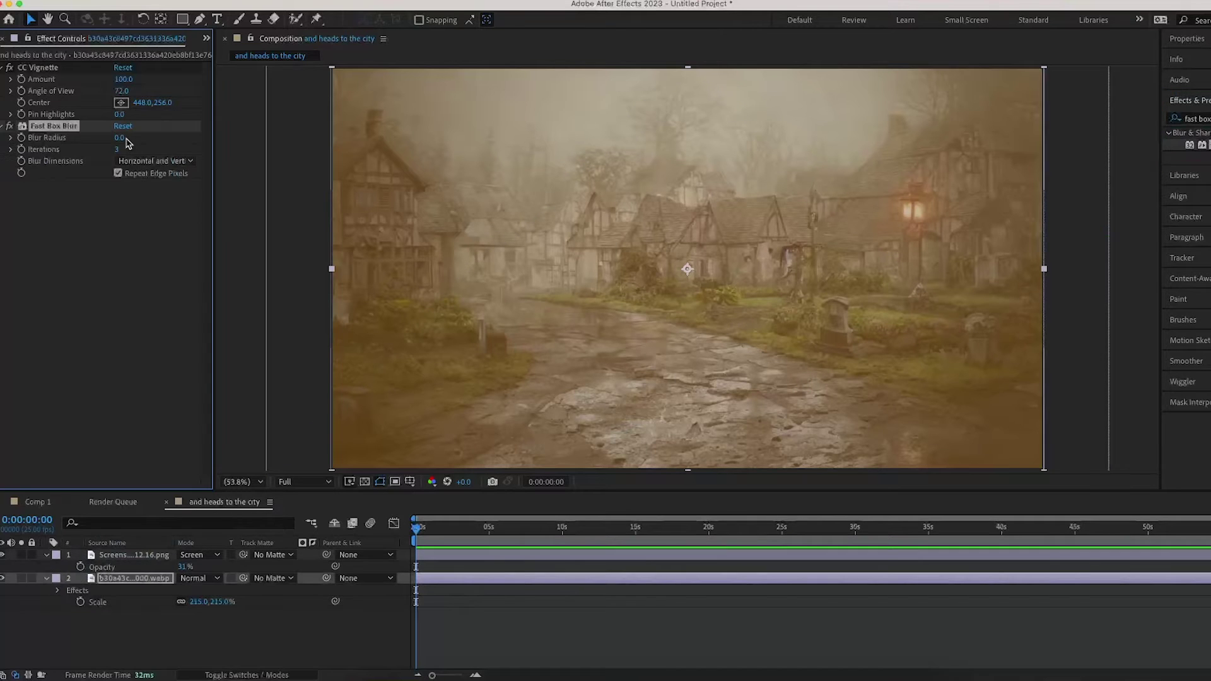
click(120, 137)
text(2)
key(Return)
click(120, 137)
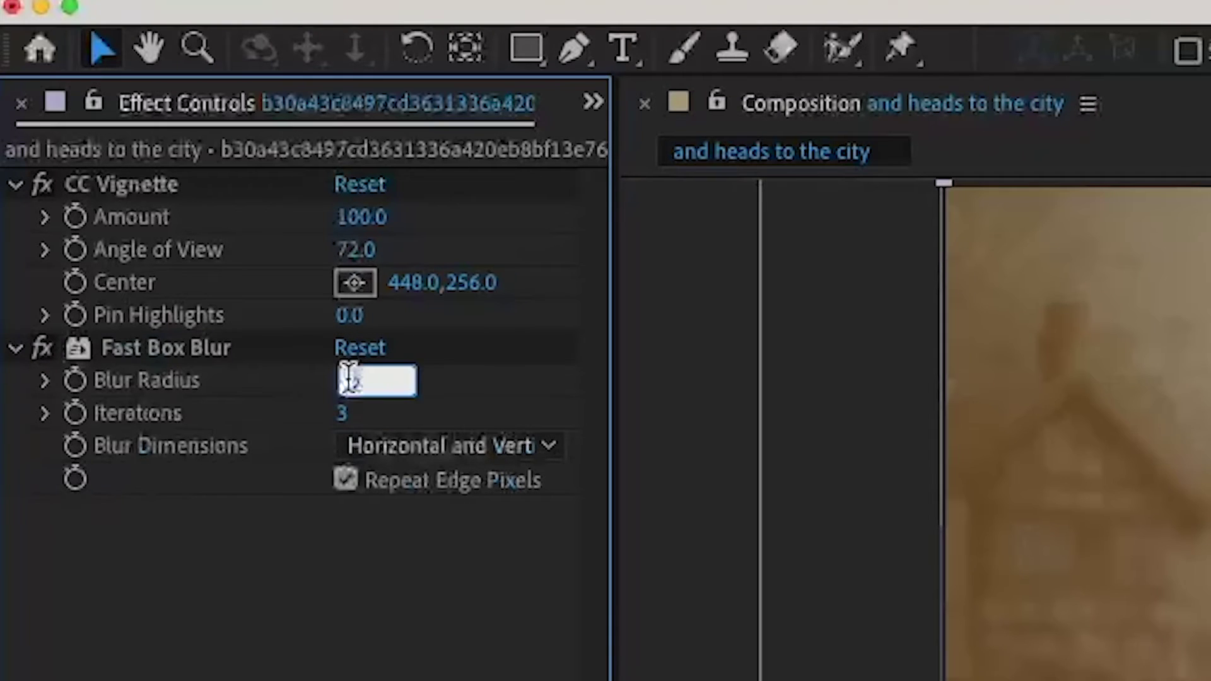
text(1.7)
key(Return)
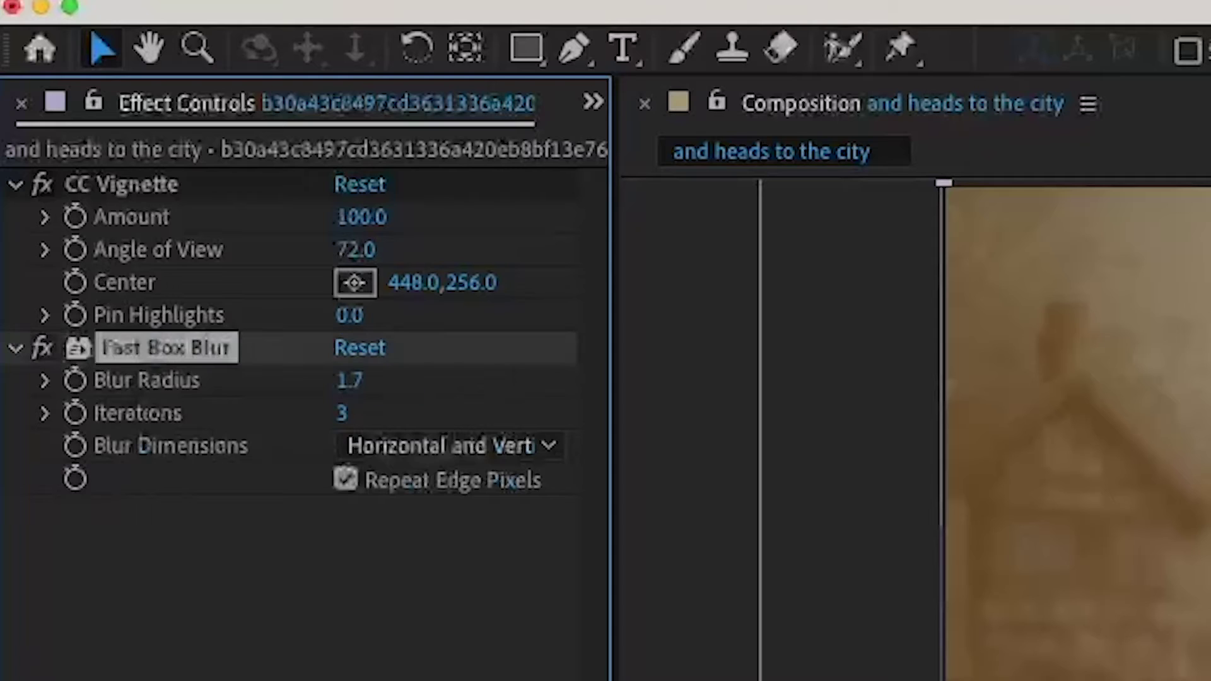
click(350, 381)
Step: Add the boy character-back image above the orange layer near the frame's center and scale it to 54%
click(55, 243)
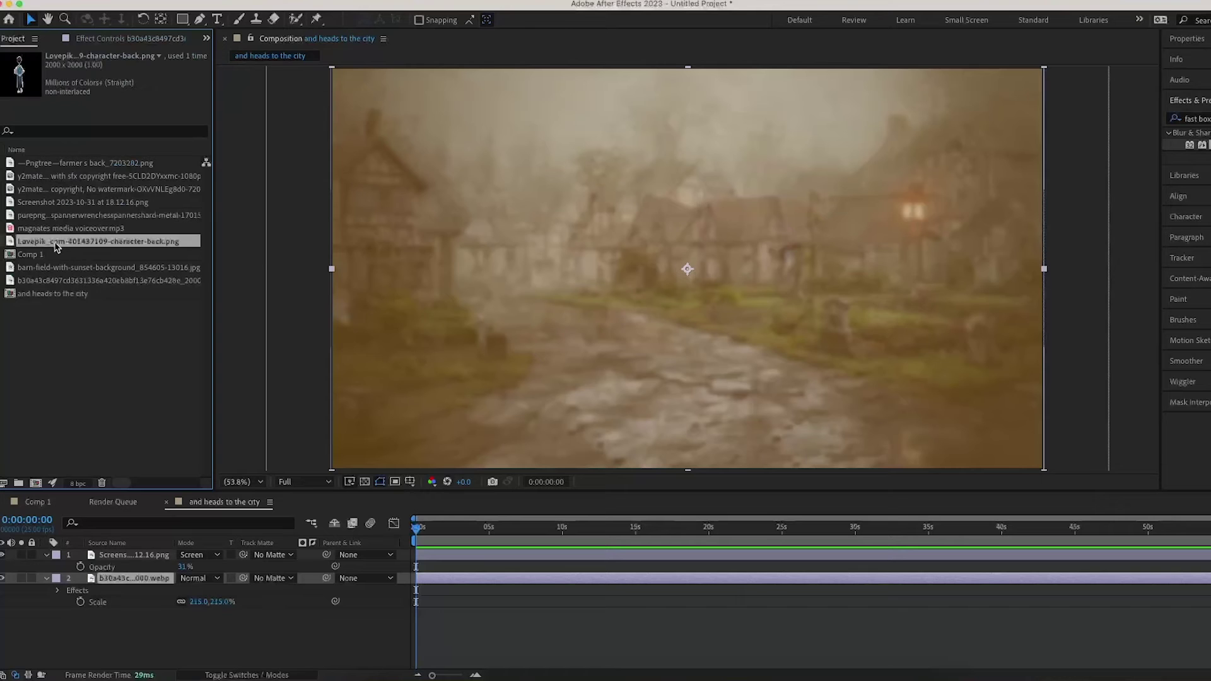
drag(499, 285, 680, 304)
key(s)
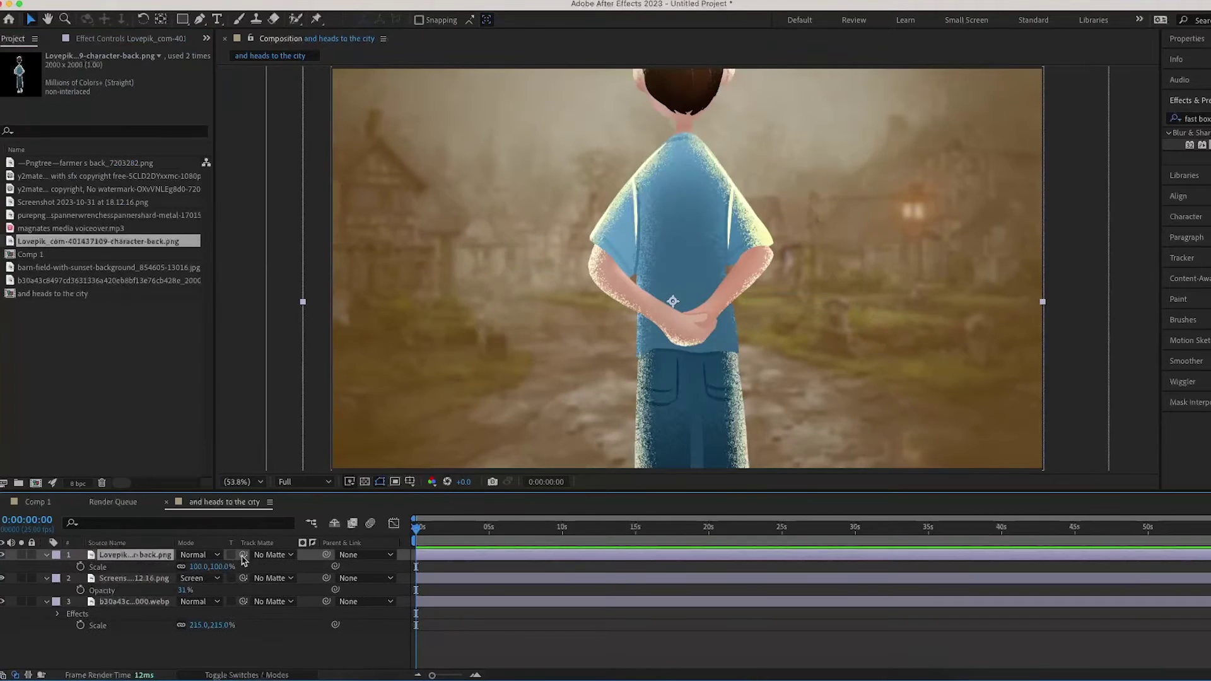
drag(217, 567, 193, 566)
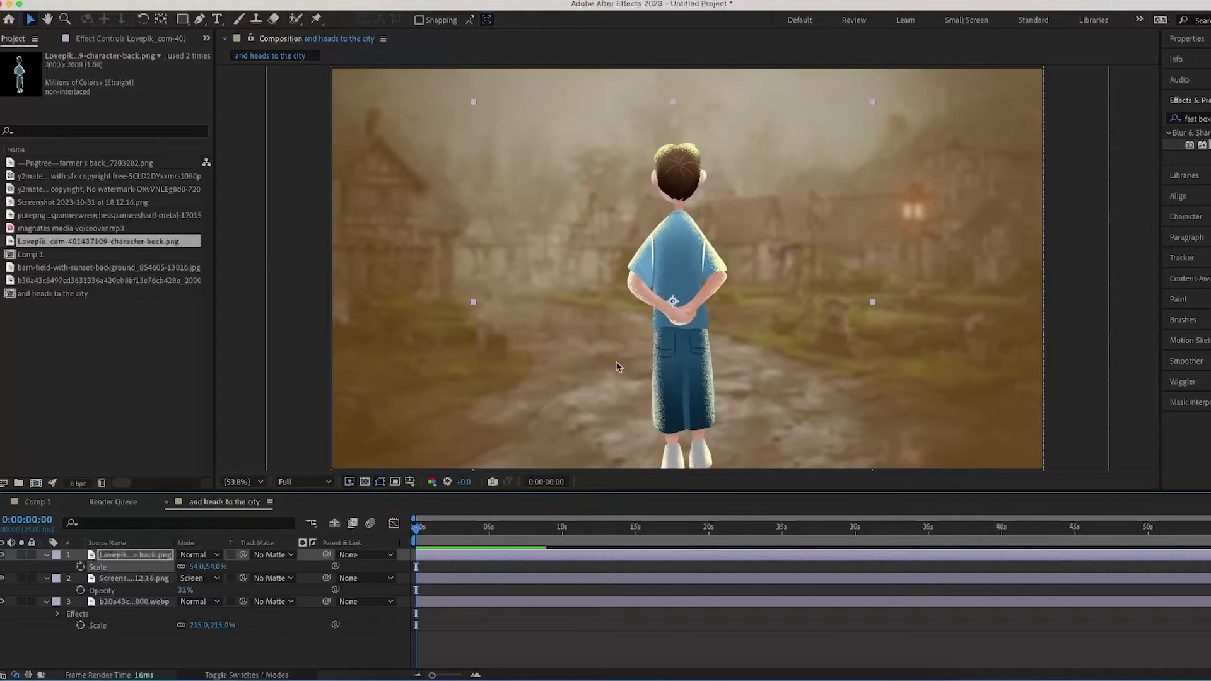
Step: Move the boy layer slightly down and left in the frame and scale it to 53%
click(672, 335)
drag(672, 334, 652, 341)
drag(215, 566, 213, 567)
drag(681, 372, 683, 379)
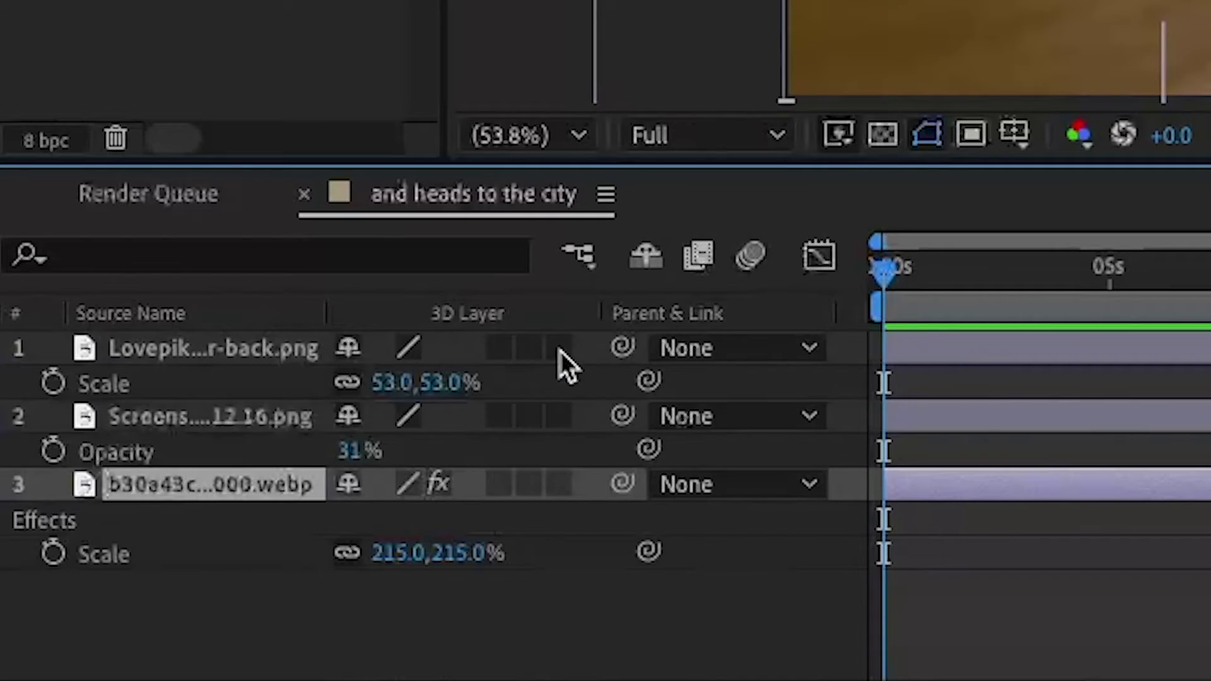
Step: Make the boy, orange and village layers 3D layers and collapse their properties in the timeline
click(559, 348)
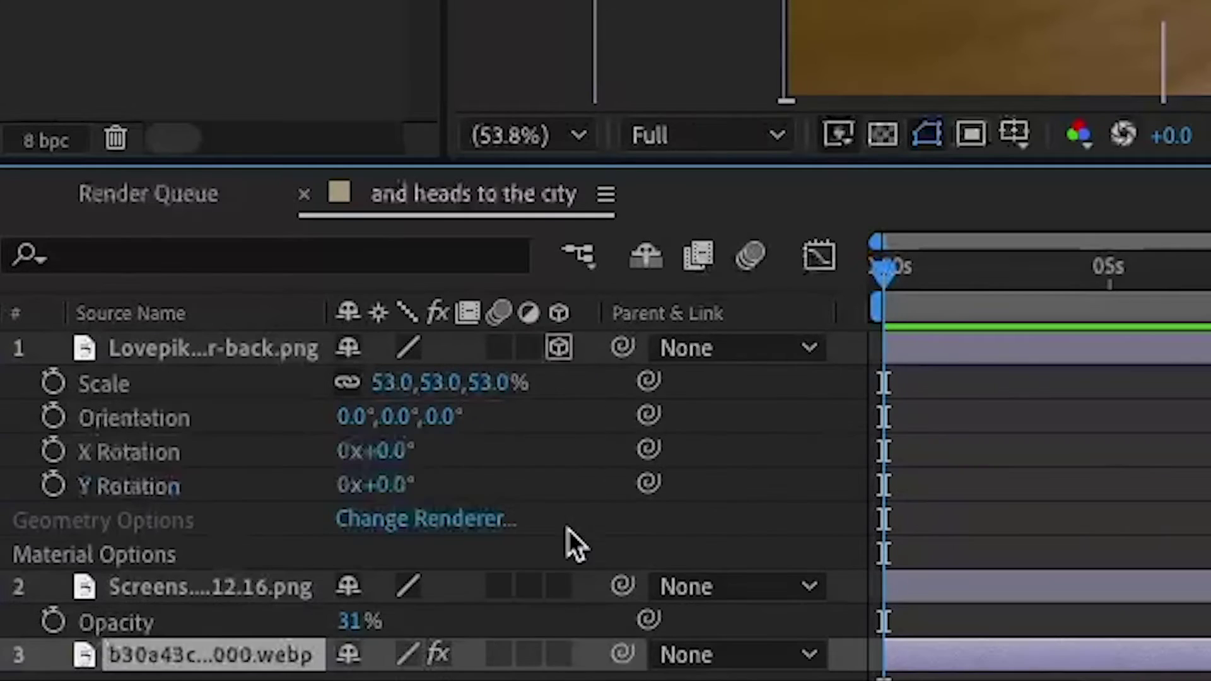
click(561, 583)
scroll(571, 605, down, 4)
click(560, 595)
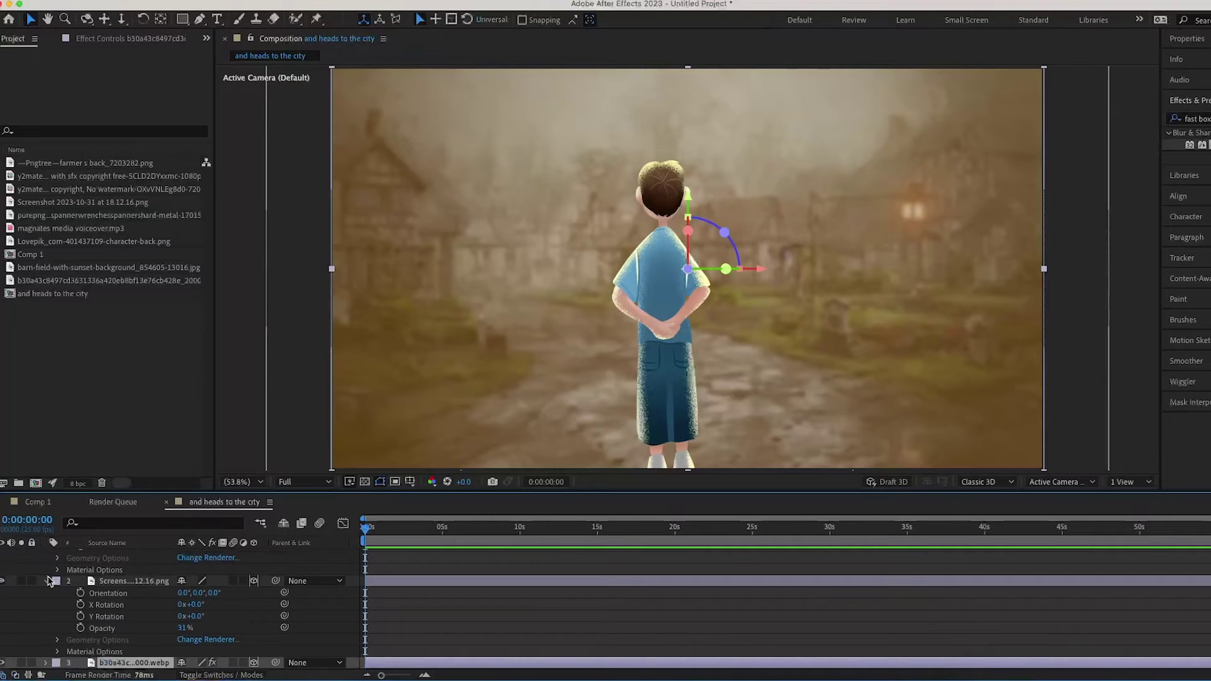
click(47, 579)
click(46, 554)
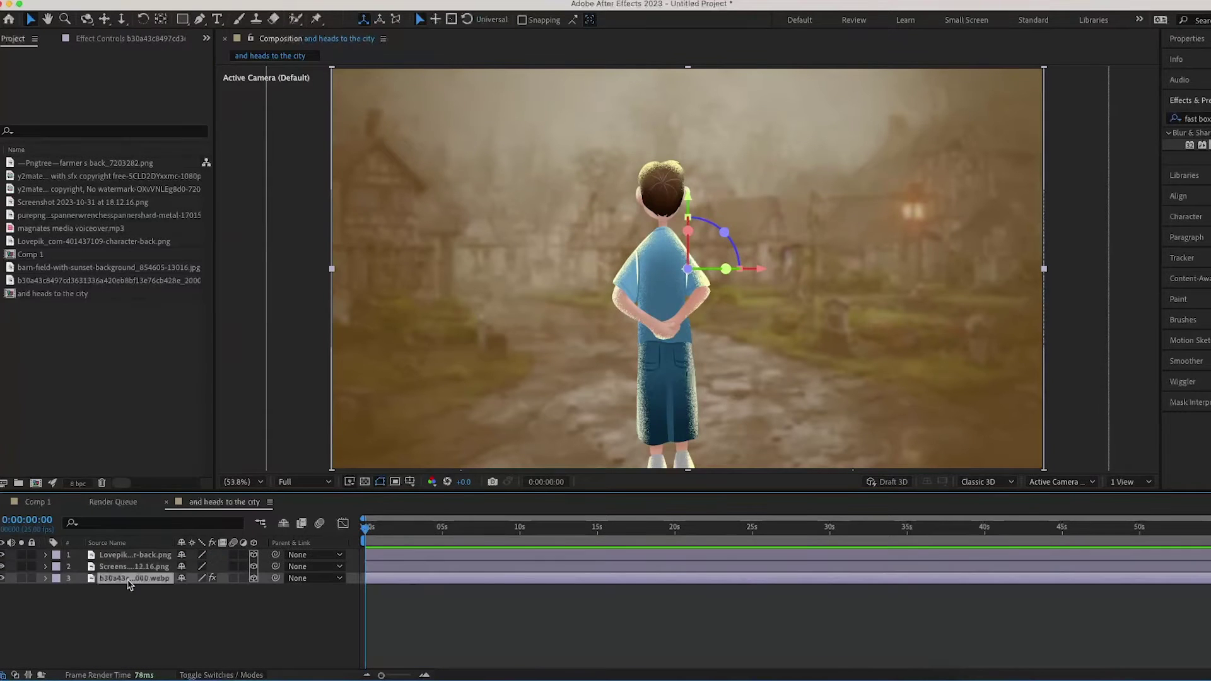
Step: Set a Scale keyframe on the village layer at 0:00:00:00 and add the magnates media voiceover.mp3 audio as the lowest layer
click(81, 591)
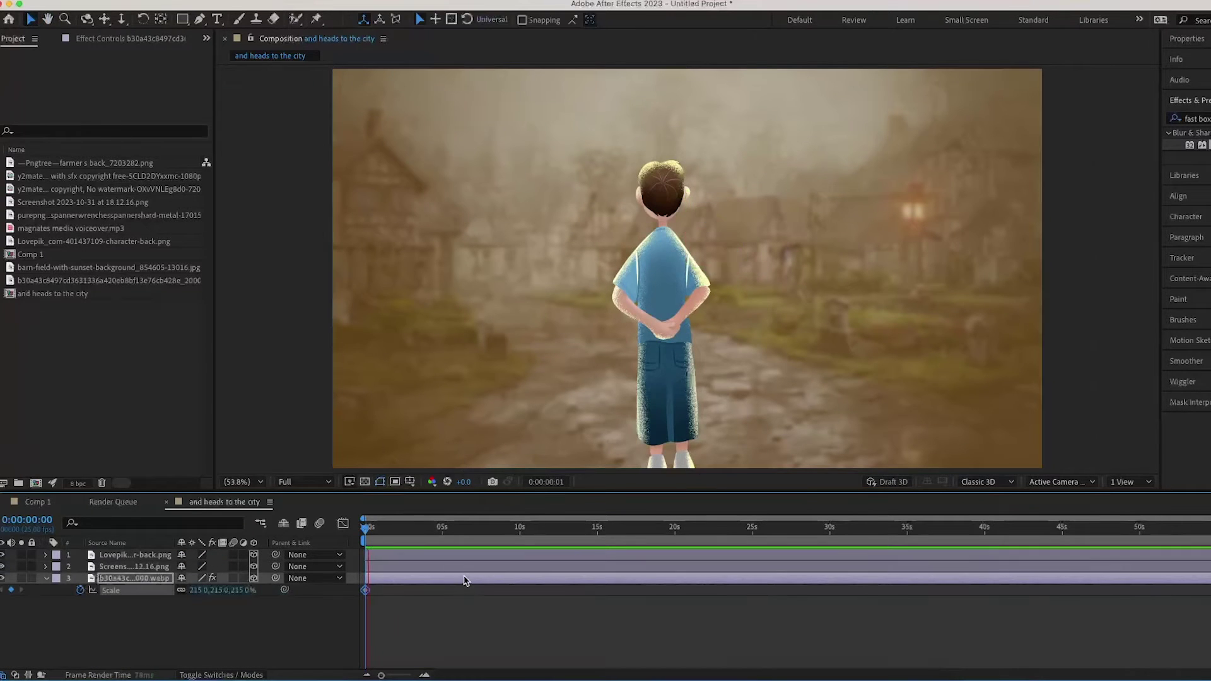
key(space)
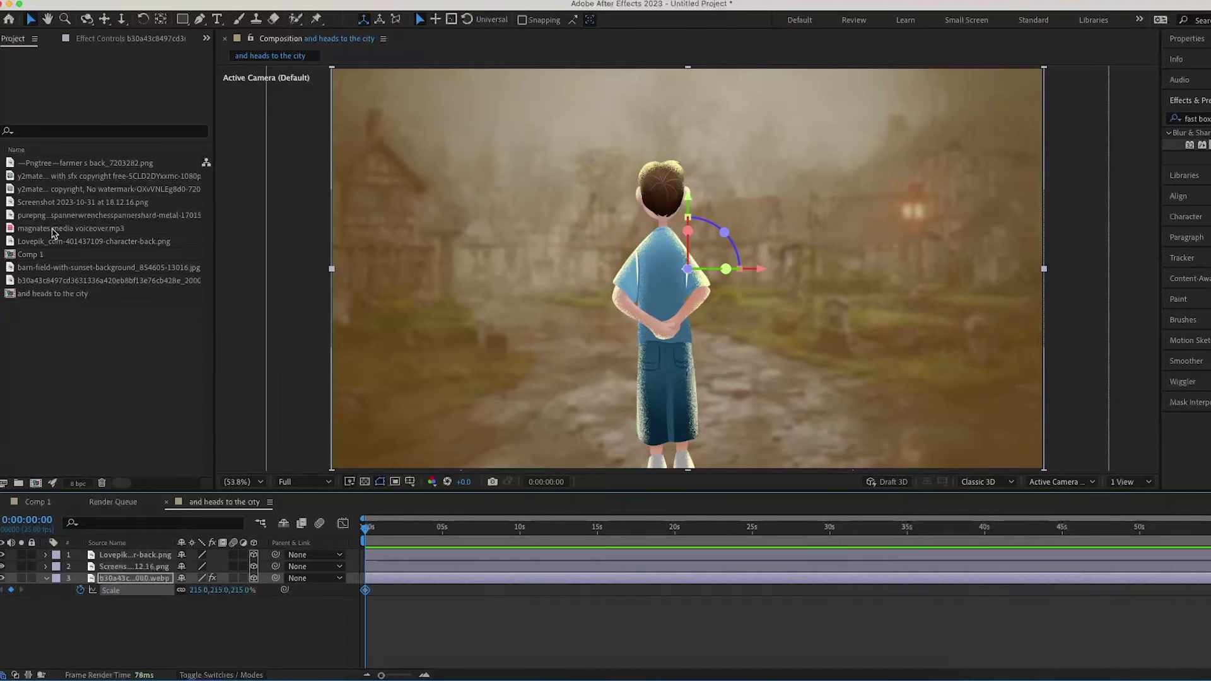
drag(54, 232, 183, 631)
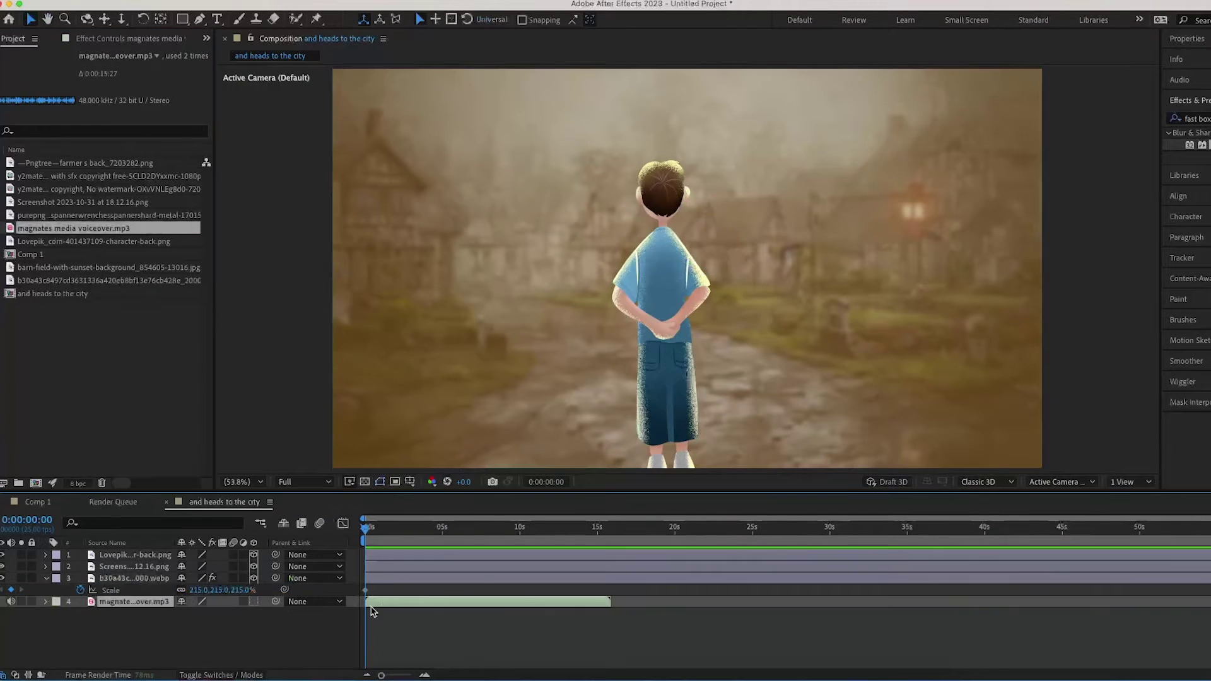
Step: Parent the boy and orange layers to the village layer
drag(374, 534, 438, 535)
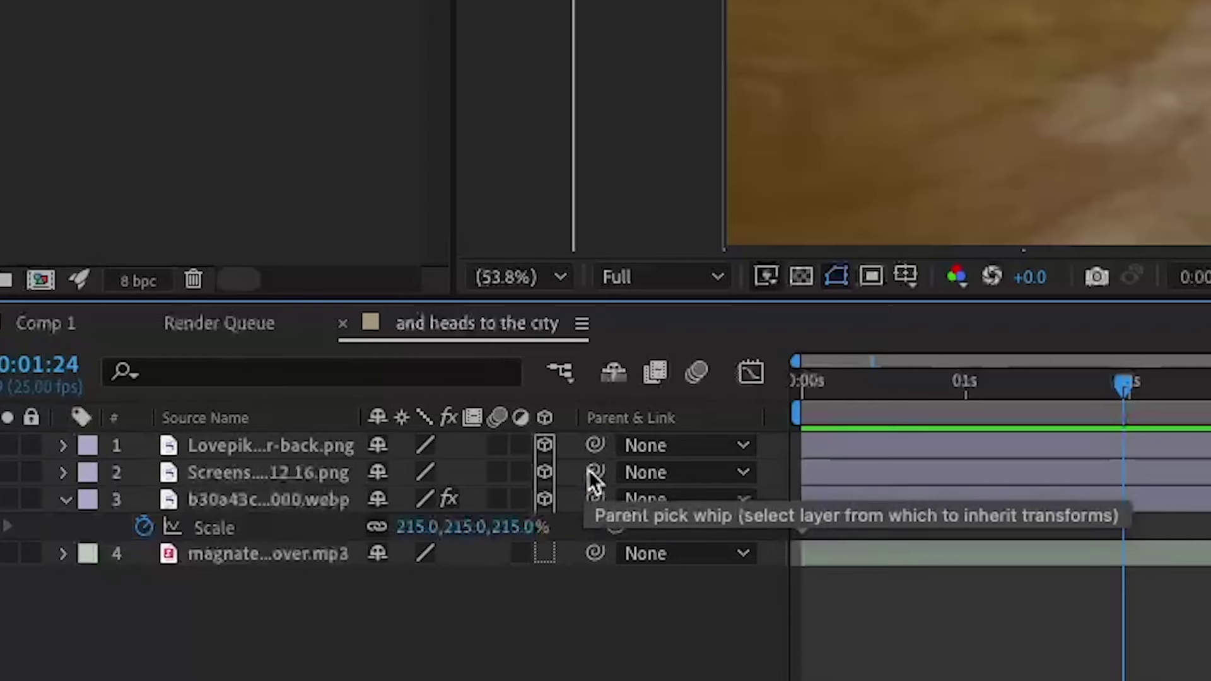
drag(275, 566, 165, 579)
drag(340, 504, 324, 503)
Step: Keyframe the village layer's Scale to 264% at 0:00:01:18 and preview the zoom from the start
drag(1123, 384, 1112, 393)
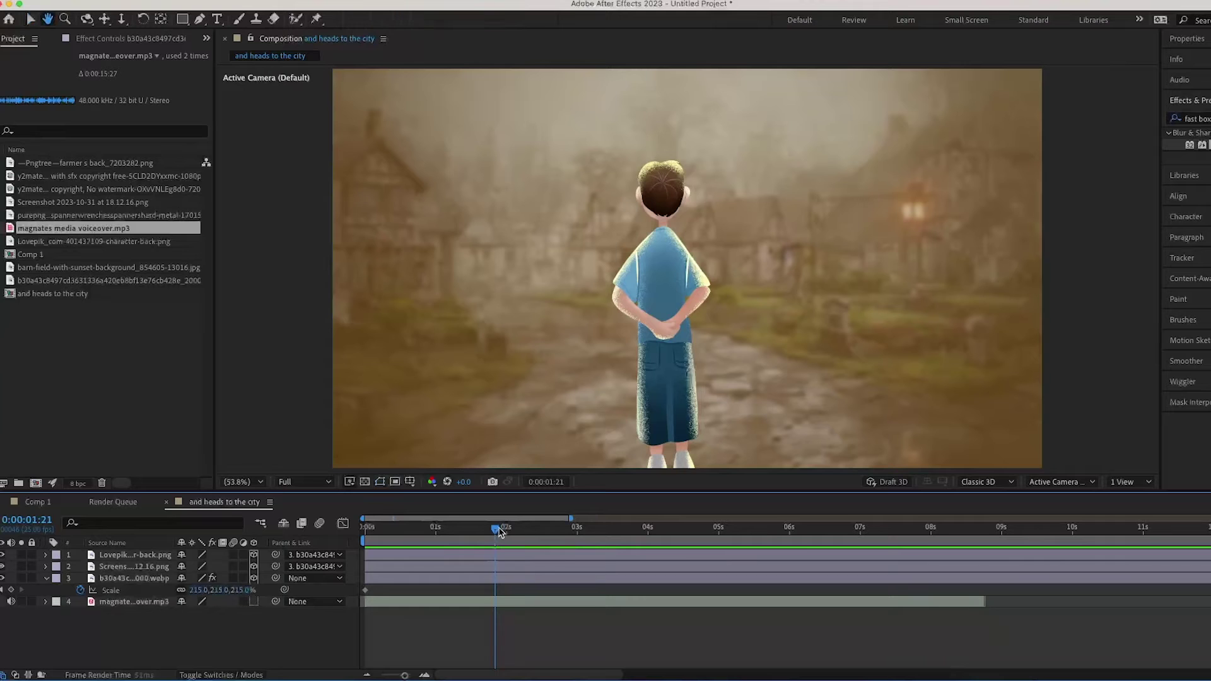
drag(498, 531, 483, 533)
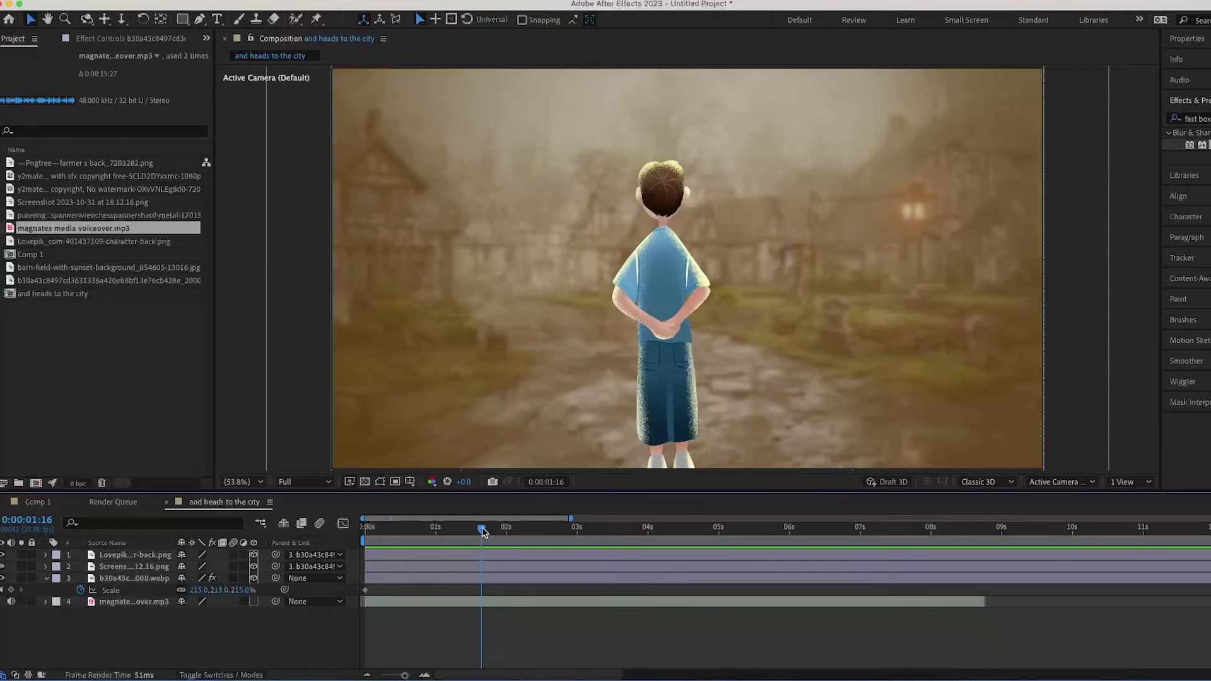
drag(245, 589, 447, 593)
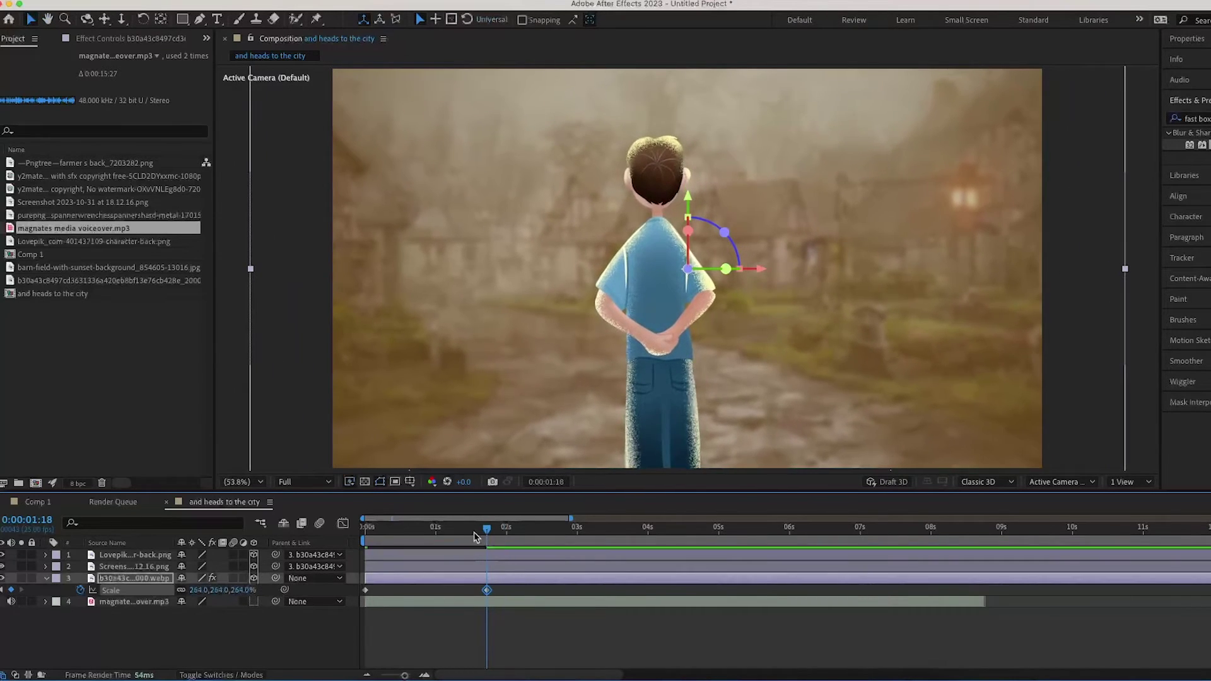
key(Home)
key(space)
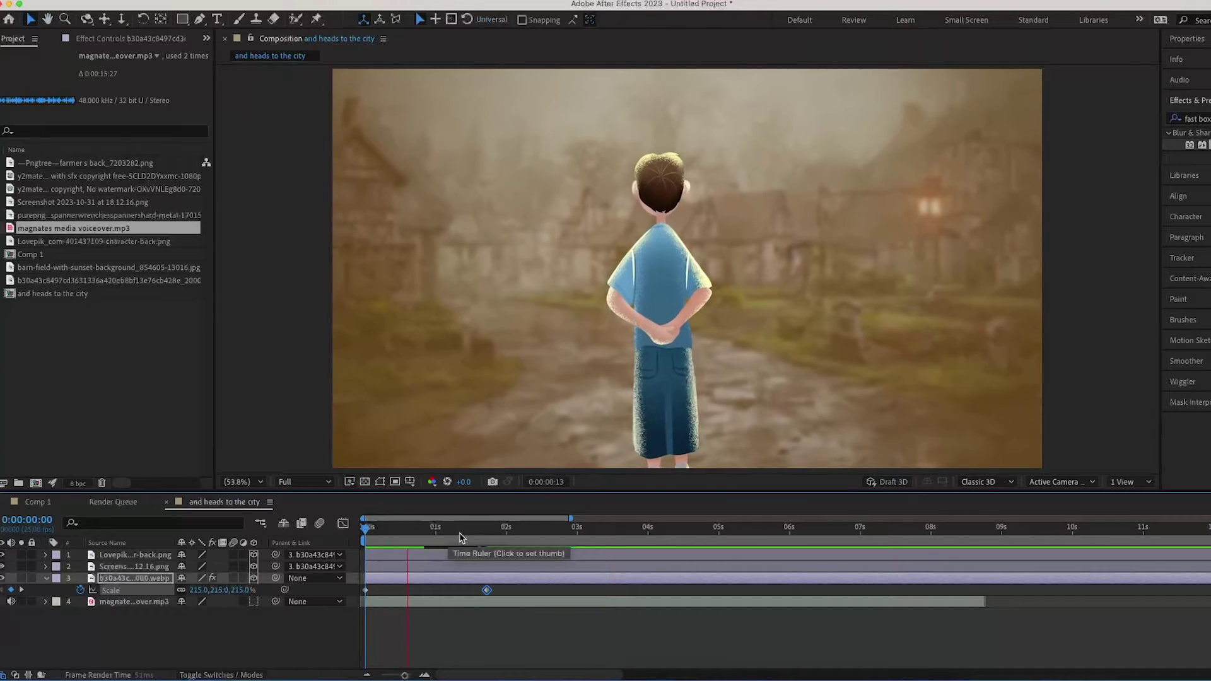
key(space)
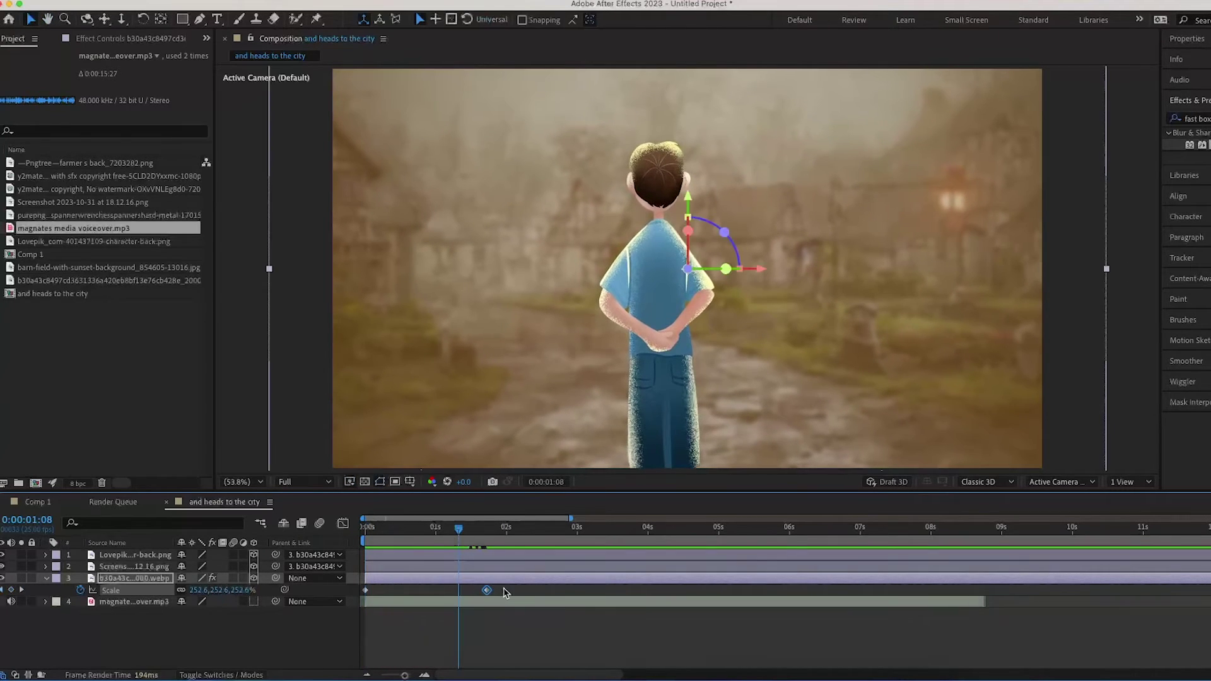
Step: Easy-ease the village layer's Scale keyframes, shape their speed graph into a curve peaking at about one second, and preview the motion
key(F9)
click(342, 523)
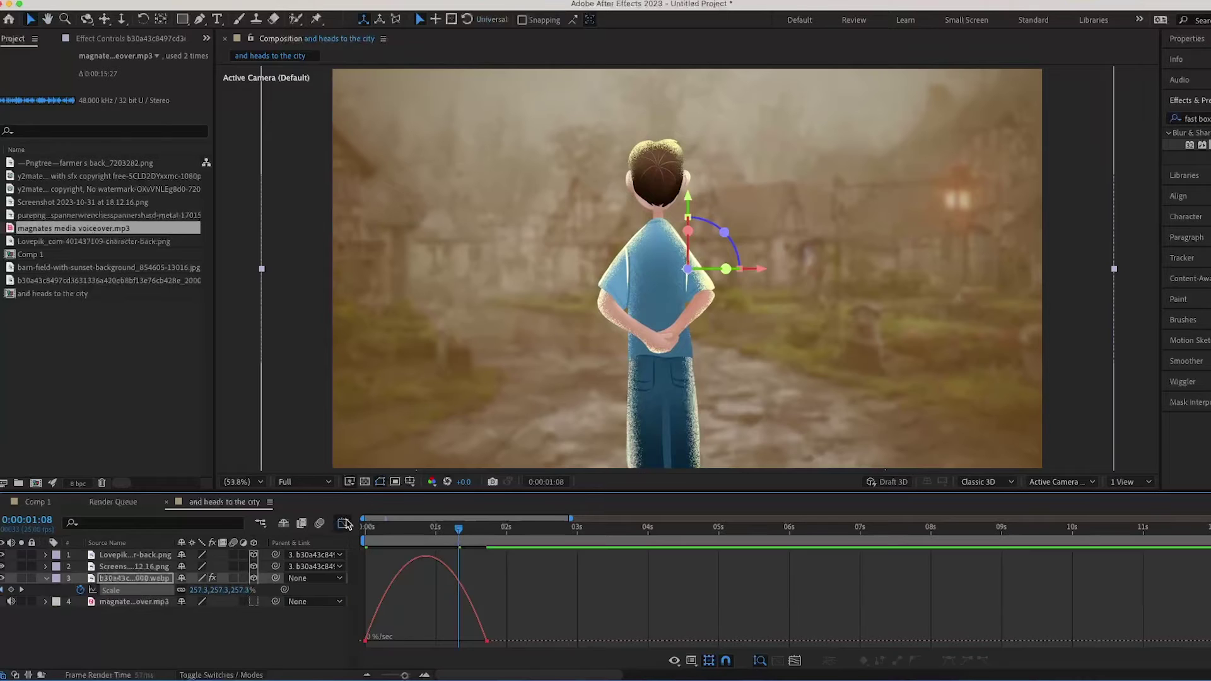
click(366, 642)
drag(388, 642, 444, 640)
key(Home)
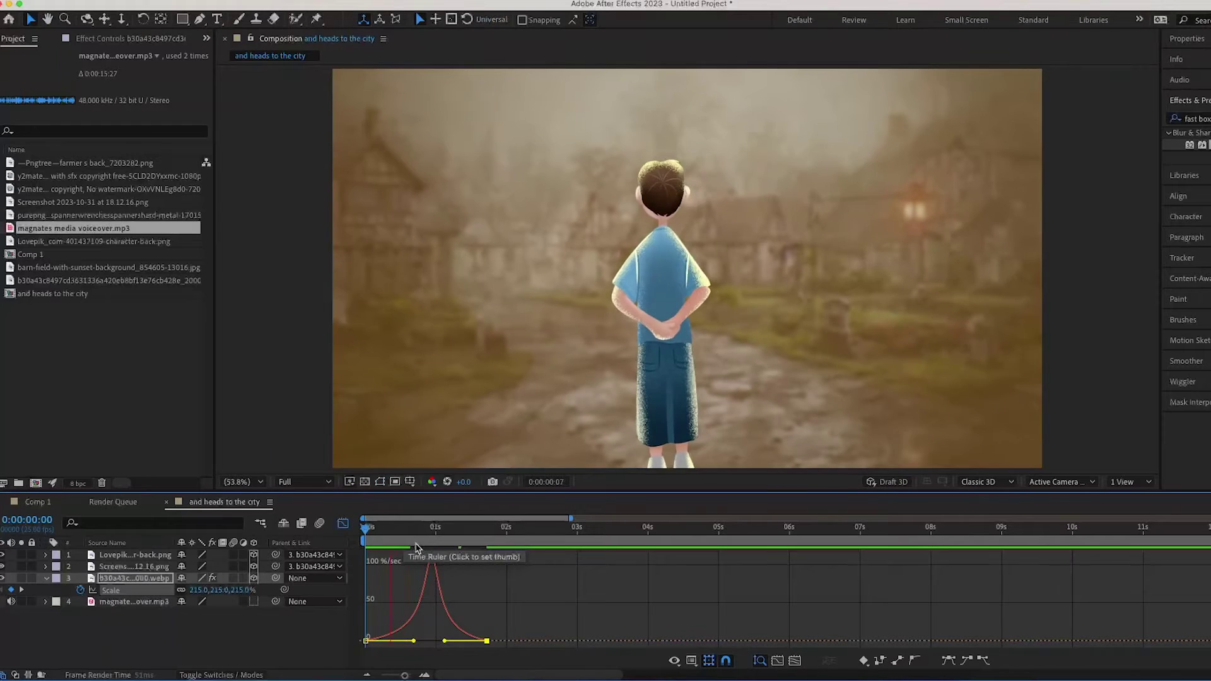
key(space)
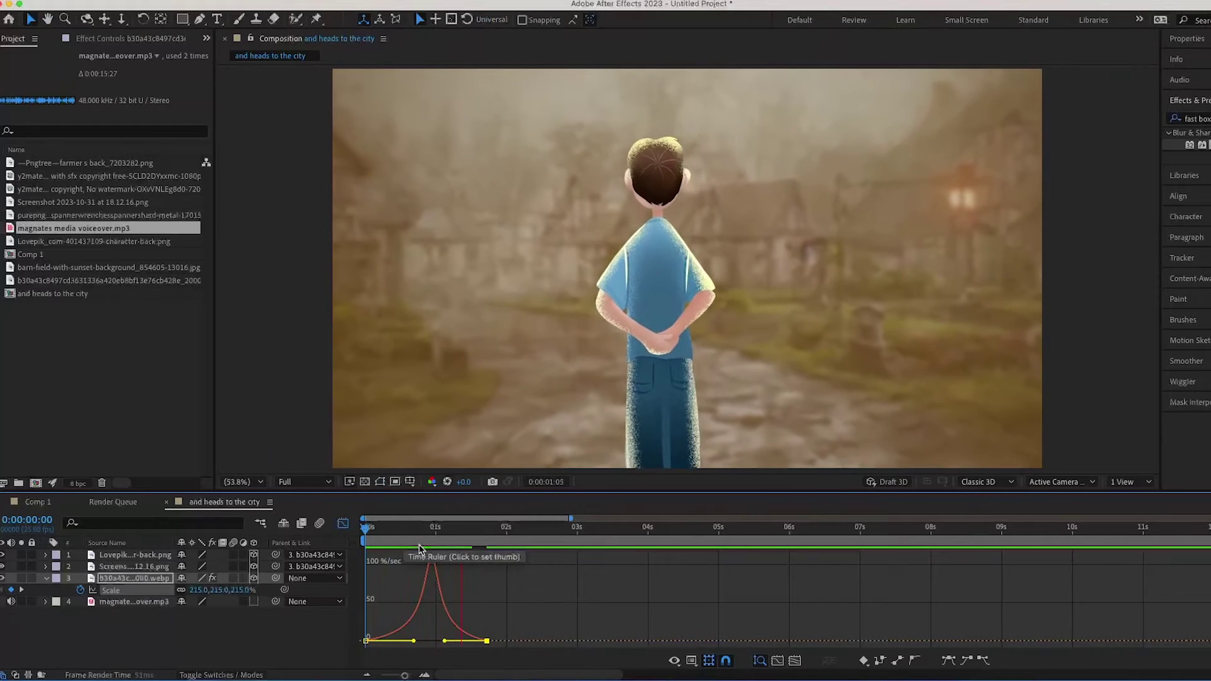
drag(446, 642, 408, 640)
key(Home)
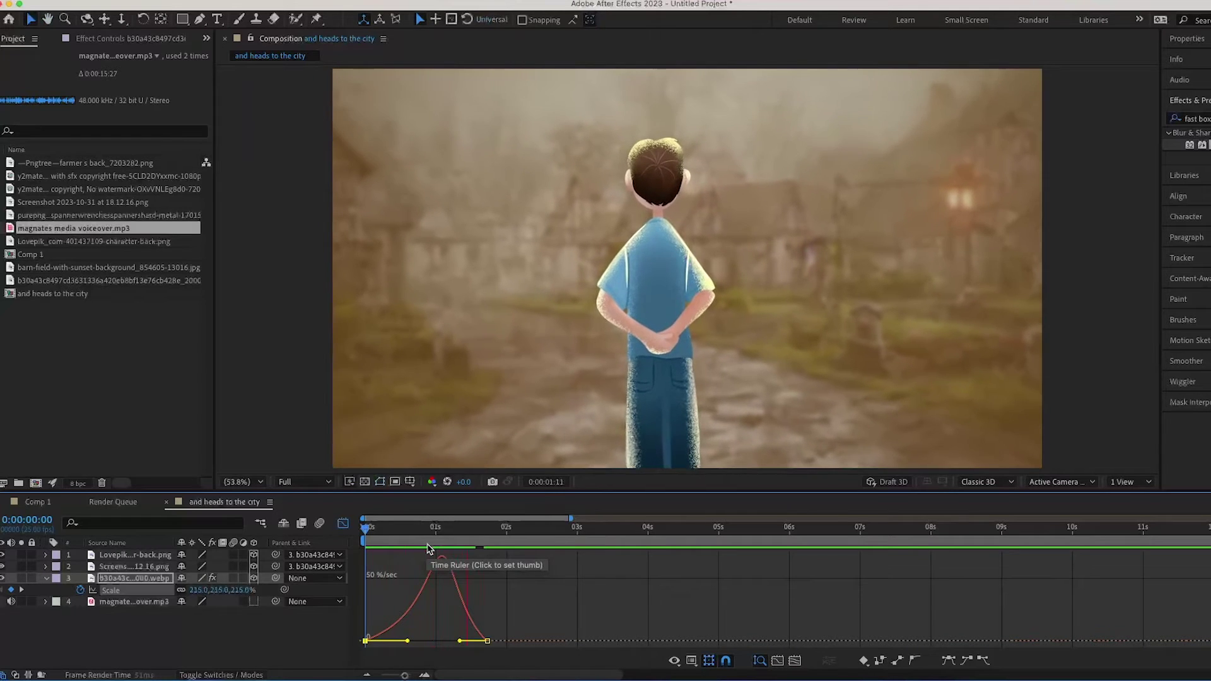
key(space)
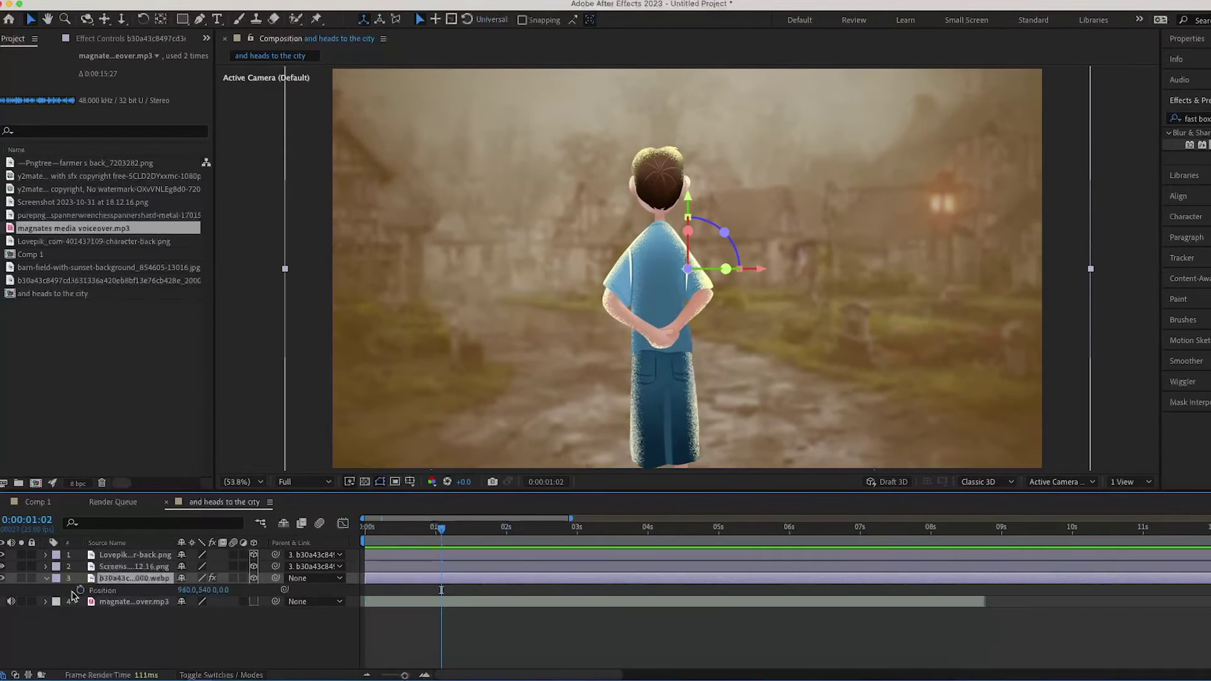
Step: Keyframe the village layer's Position at 0:00:01:02, then set its Y Position to 405 at 0:00:01:22 and preview
click(80, 590)
key(shift+Page_Down)
key(shift+Page_Down)
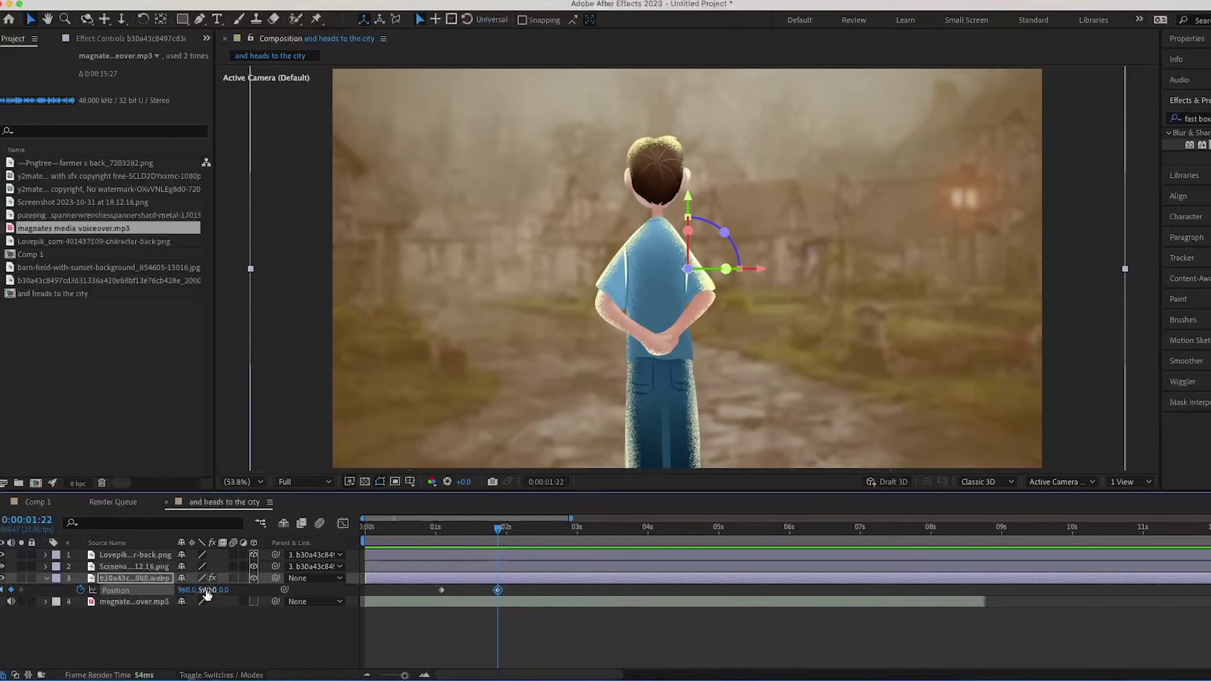
drag(206, 589, 137, 580)
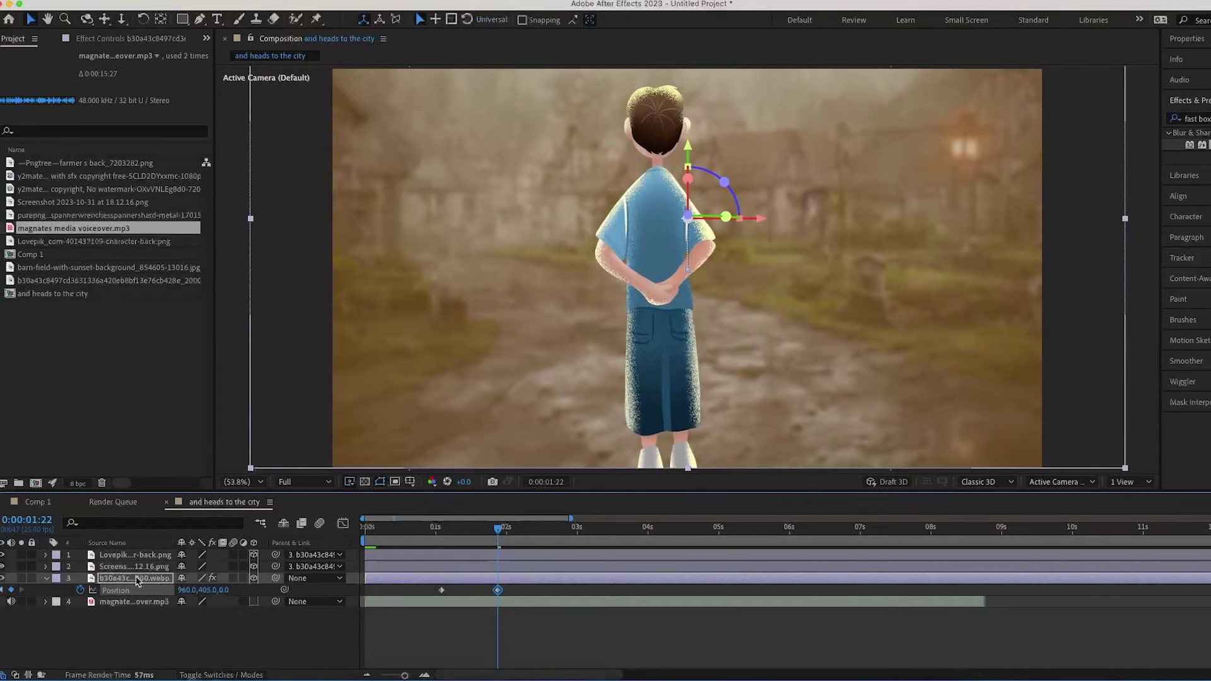
key(space)
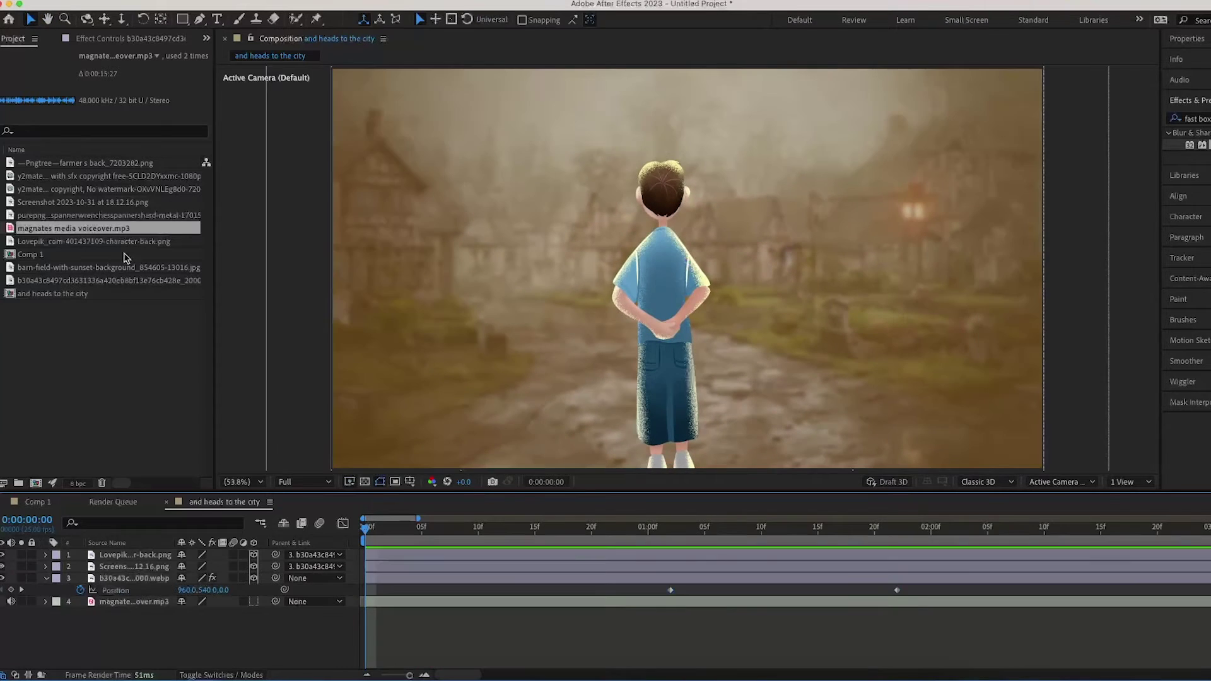
Step: Add the wrench image to the composition as the uppermost layer
click(58, 190)
click(59, 202)
click(66, 215)
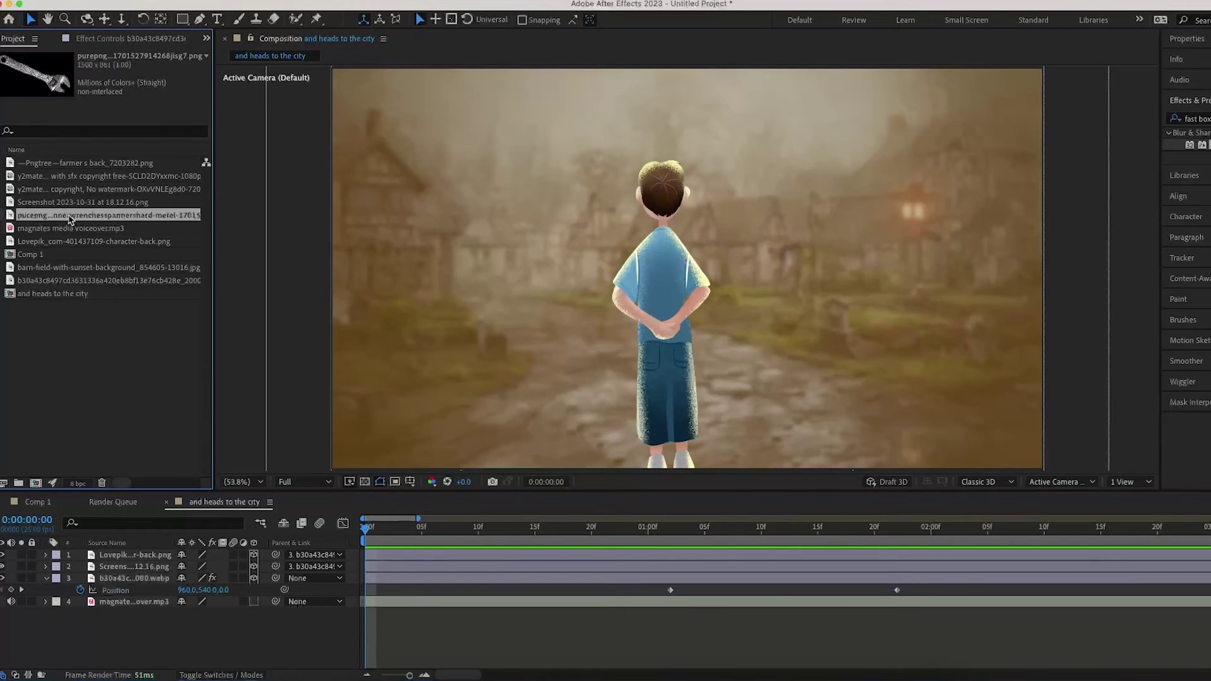
drag(270, 241, 670, 296)
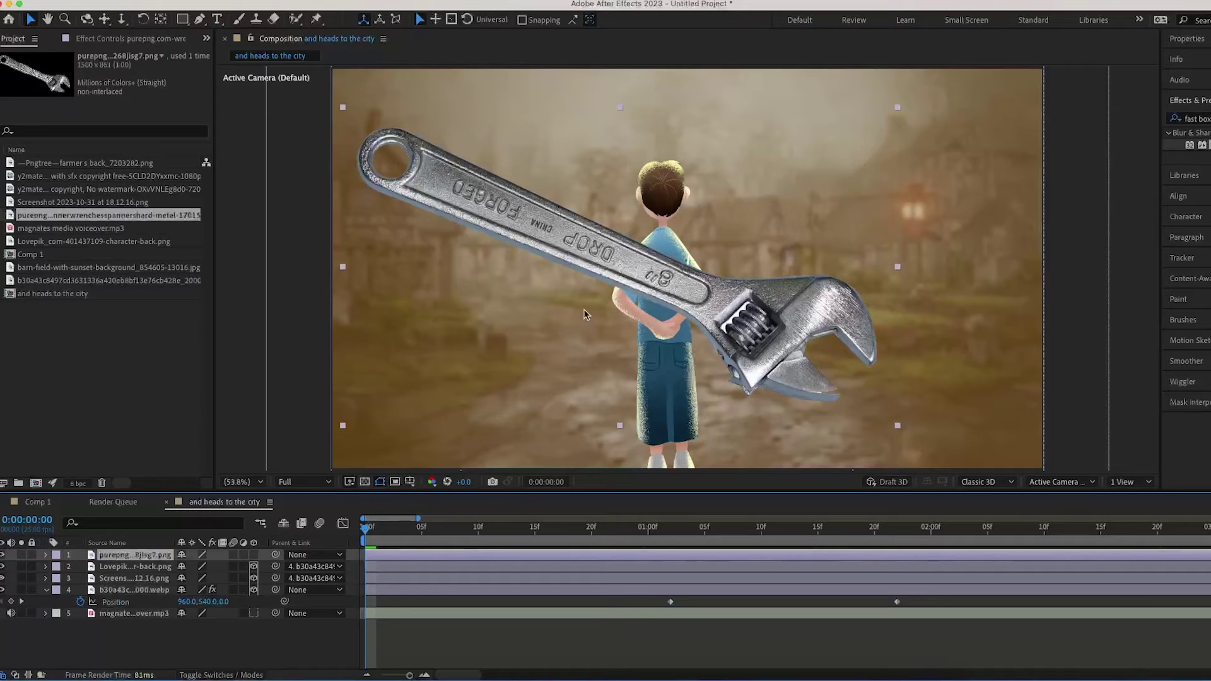
Step: Rotate the wrench to -48°, scale it to 135% and place it entering from the frame's left edge beside the boy
key(r)
drag(191, 567, 170, 374)
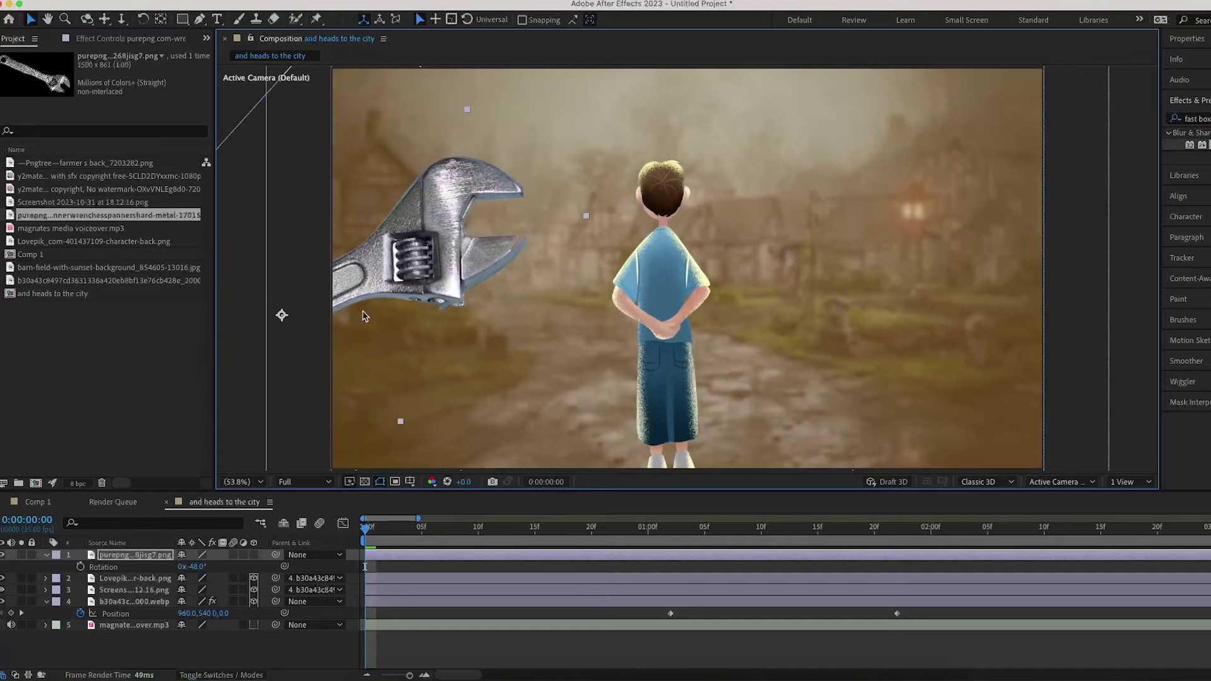
drag(386, 272, 396, 285)
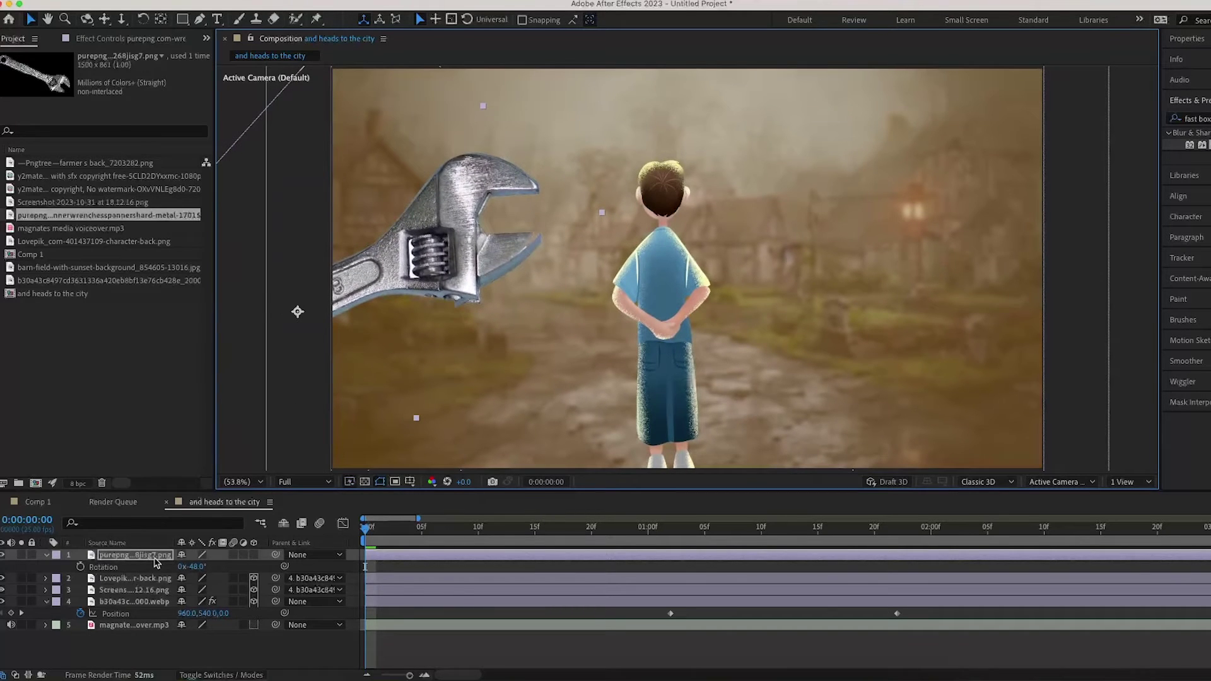
drag(213, 574, 377, 290)
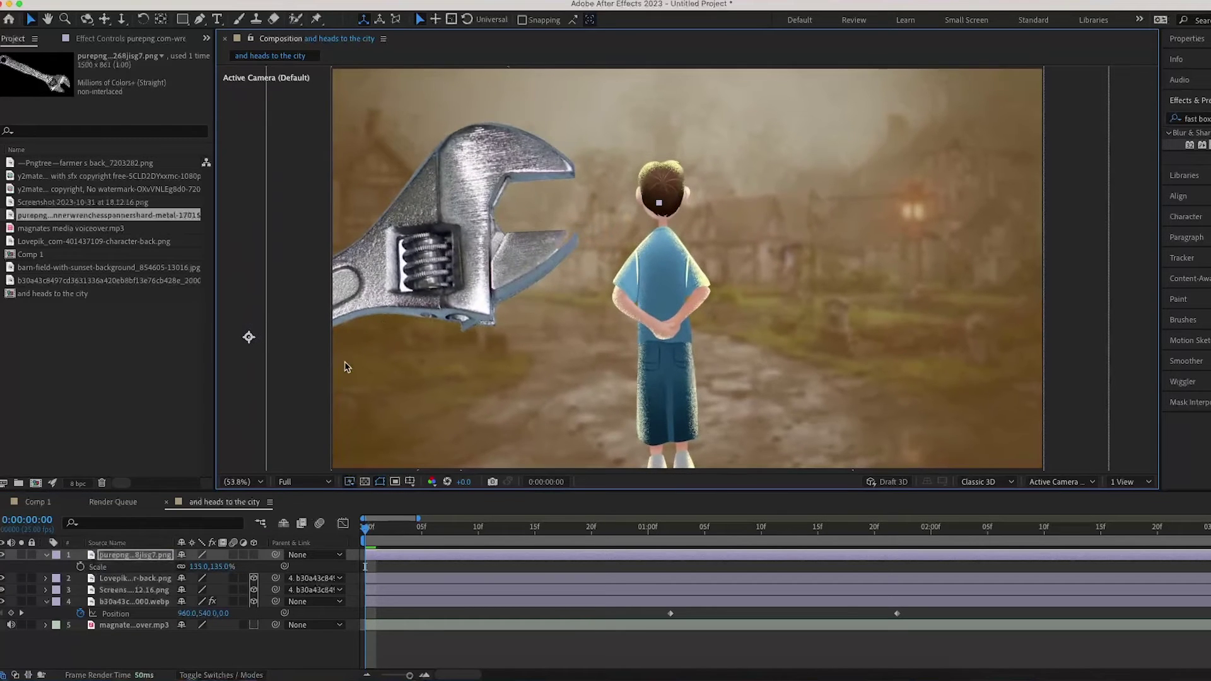
Step: Make the wrench a 3D layer, parent it to the village layer and preview the animation
click(254, 555)
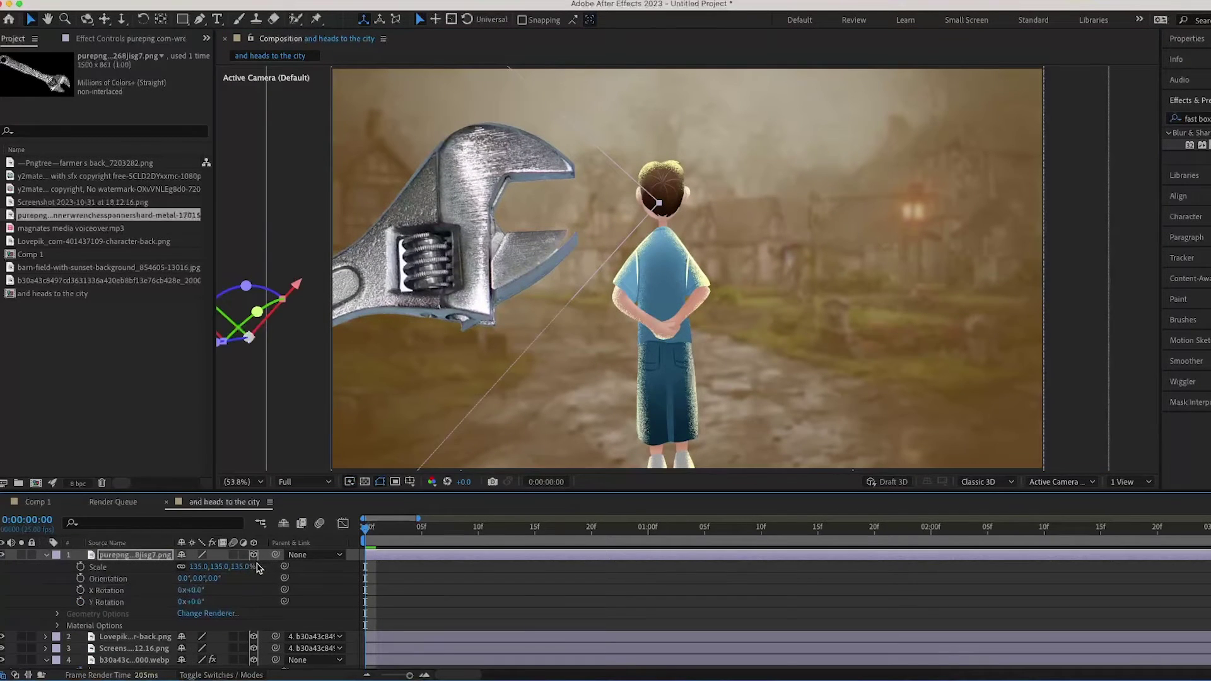
click(47, 555)
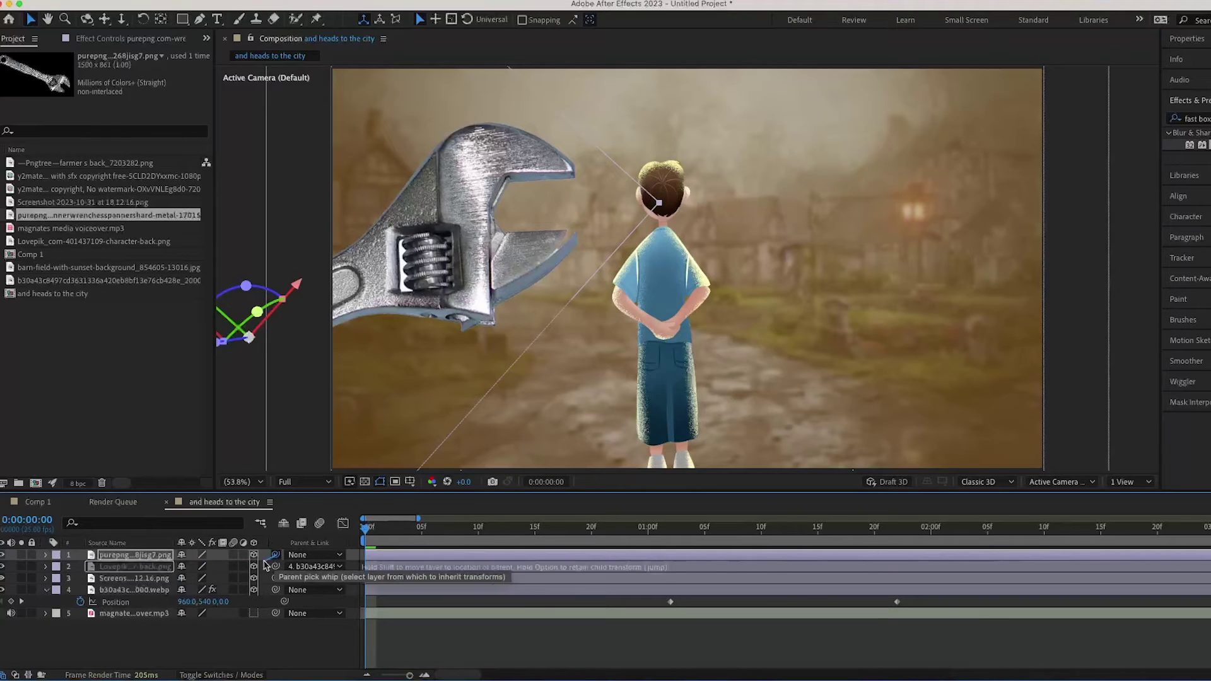
drag(265, 563, 256, 591)
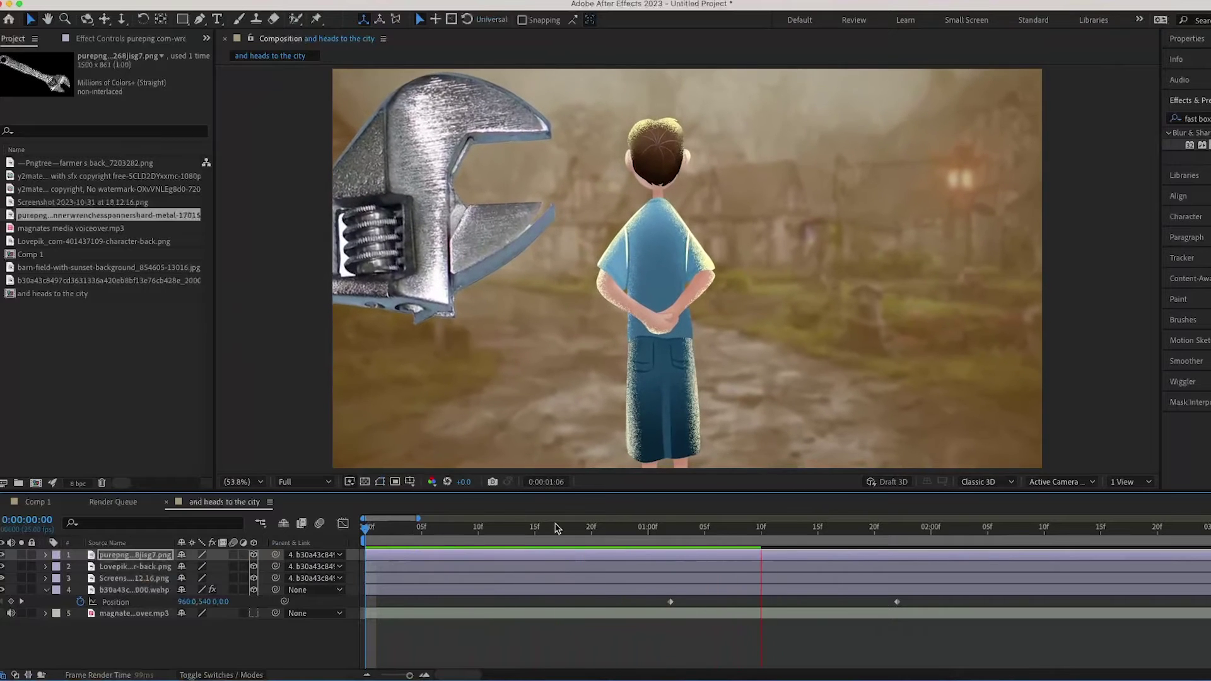
key(space)
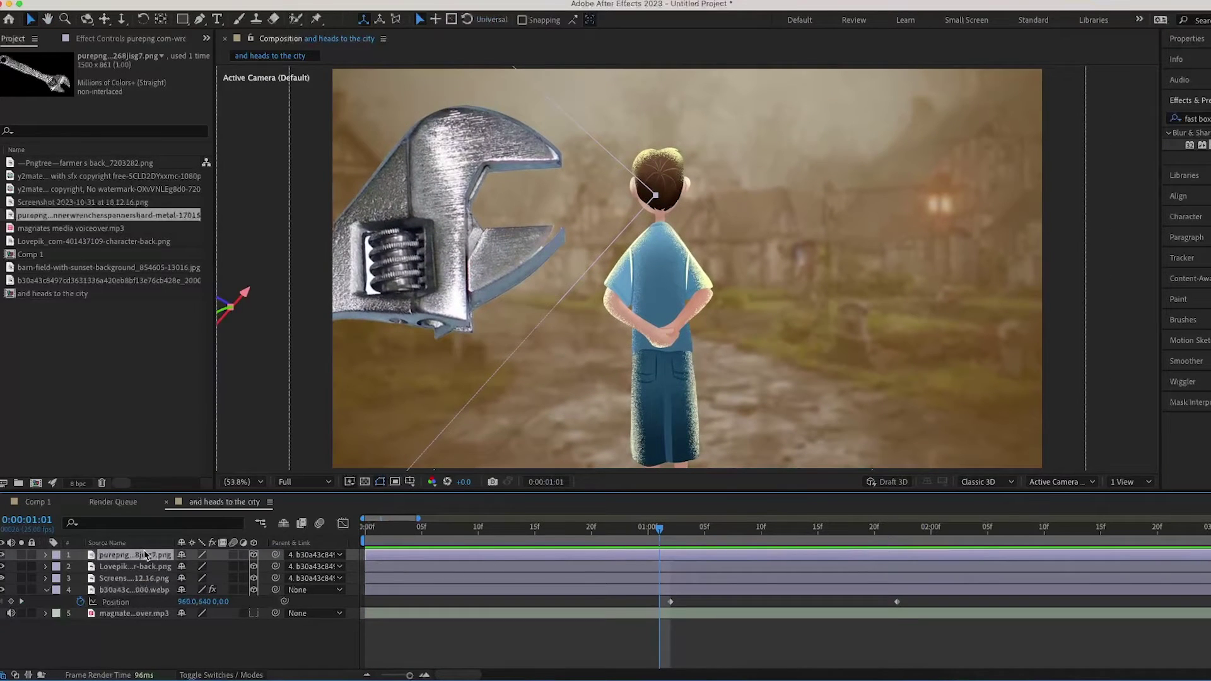
Step: Duplicate the wrench layer, move the copy to the right half of the frame and flip it vertically
key(super+d)
drag(334, 320, 831, 353)
right_click(935, 291)
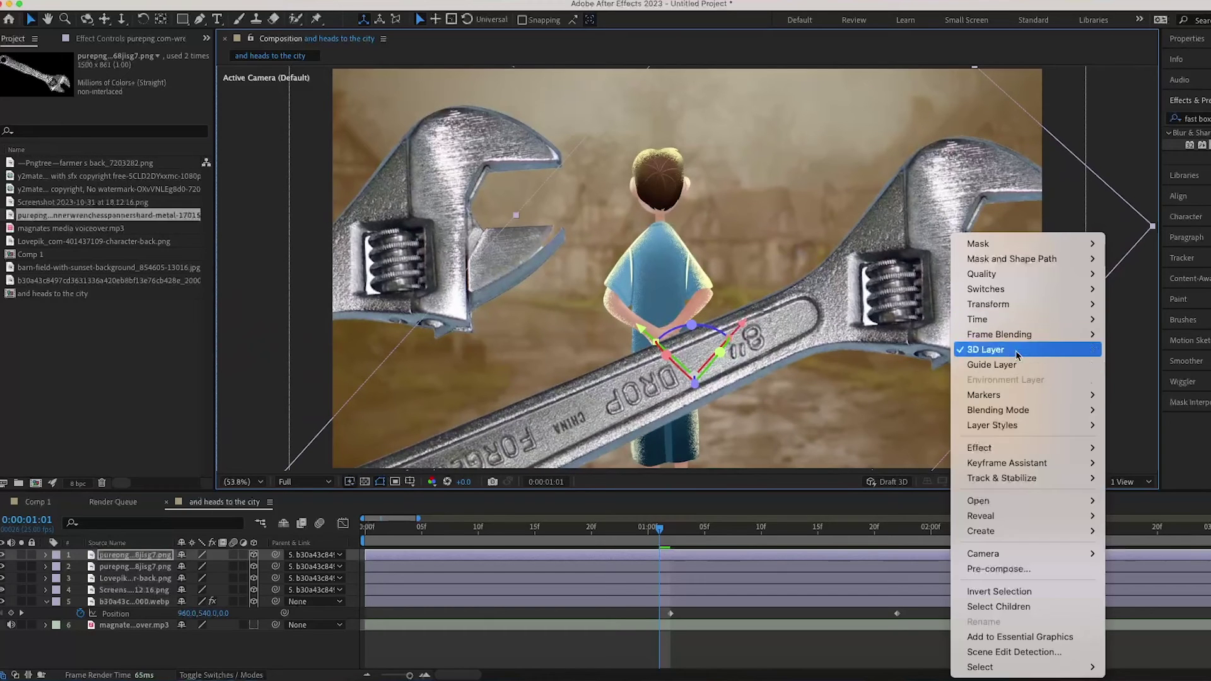
mouse_move(1011, 320)
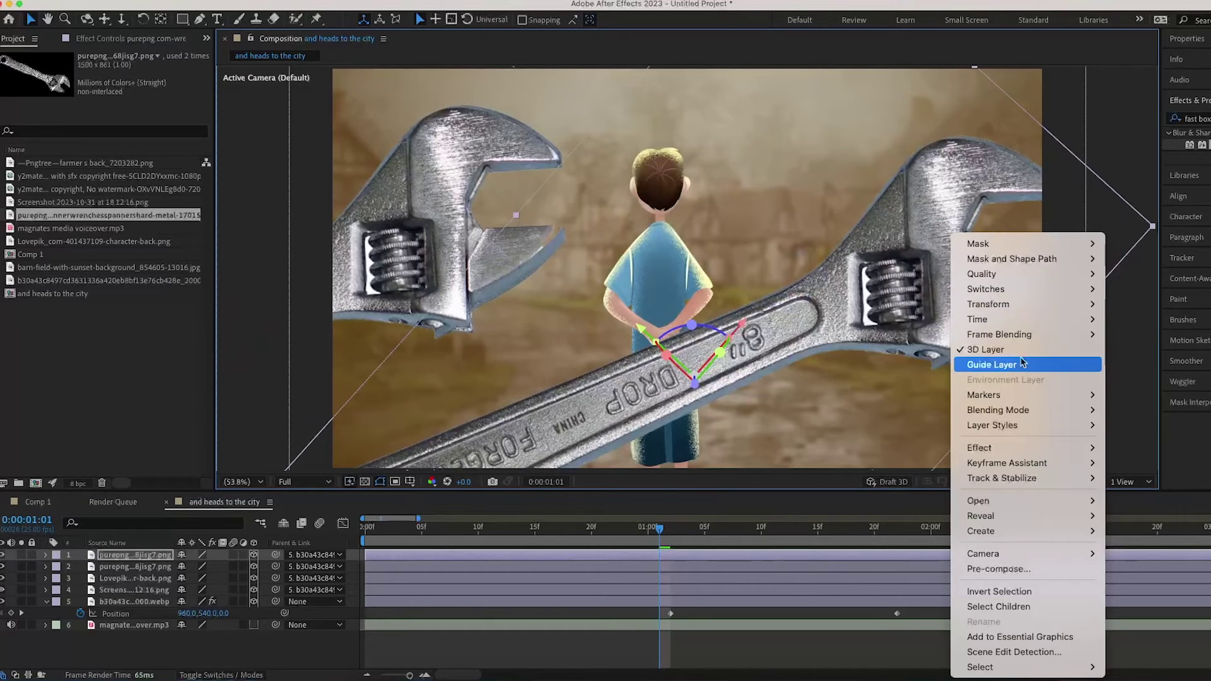
mouse_move(1046, 307)
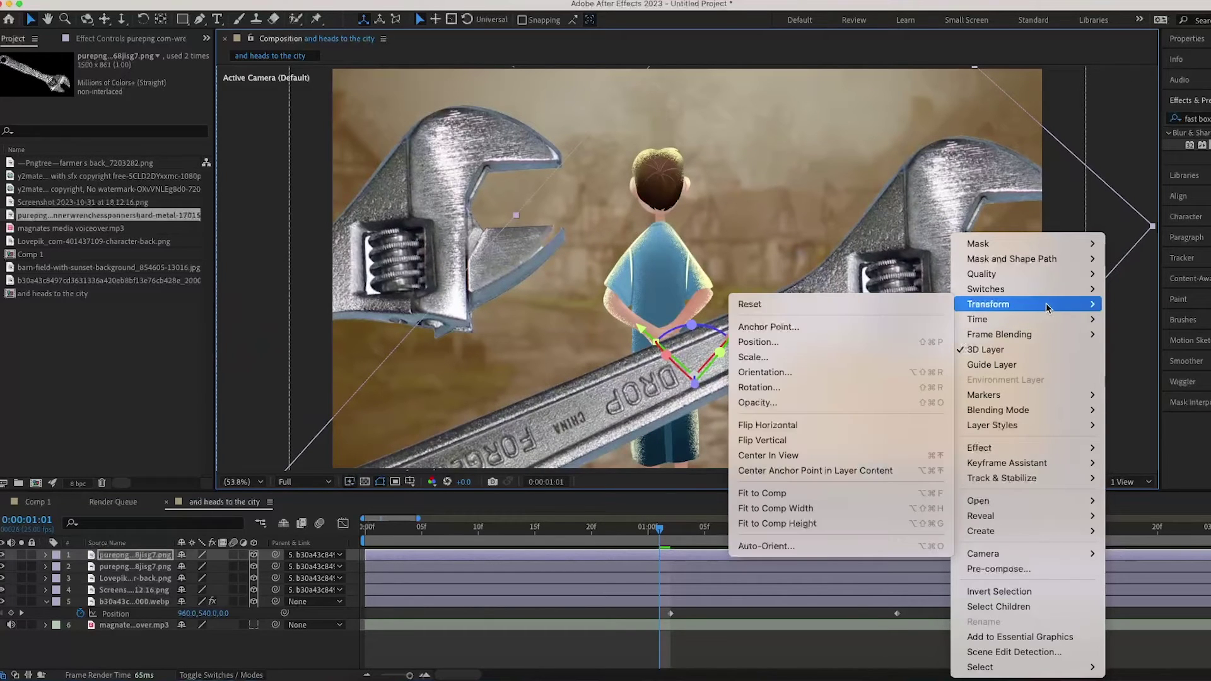
click(799, 440)
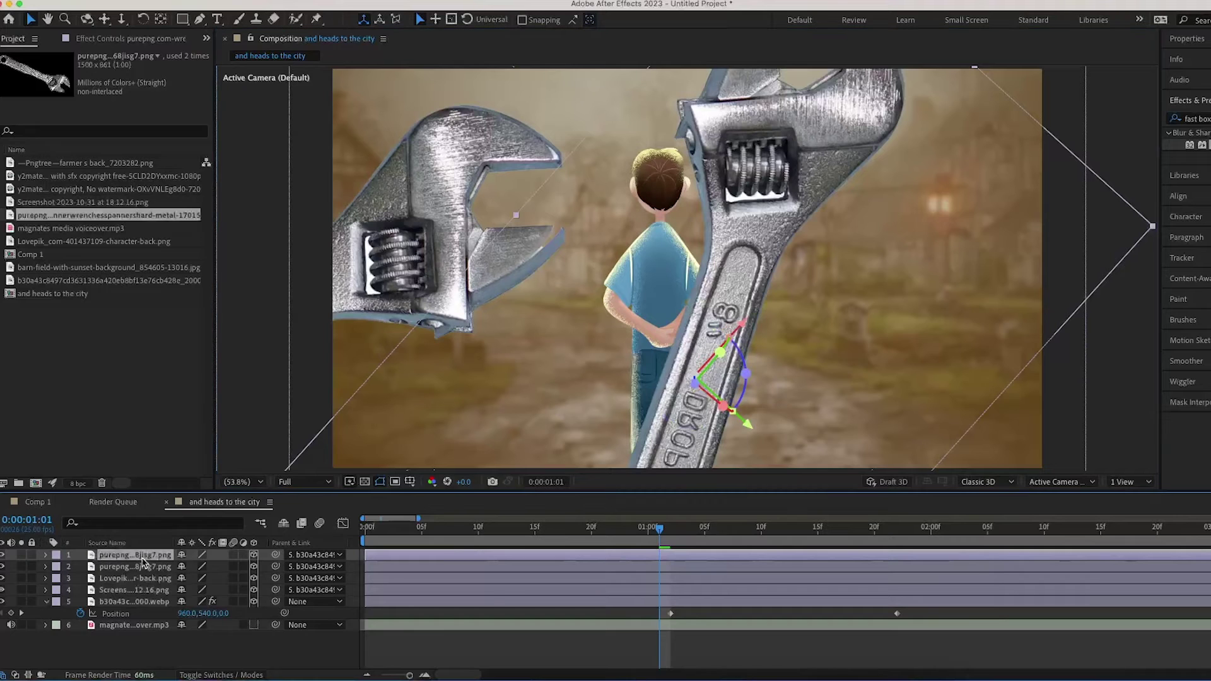
Step: Rotate the vertically flipped wrench and move it to the right side of the frame, mirroring the left wrench beside the boy
key(r)
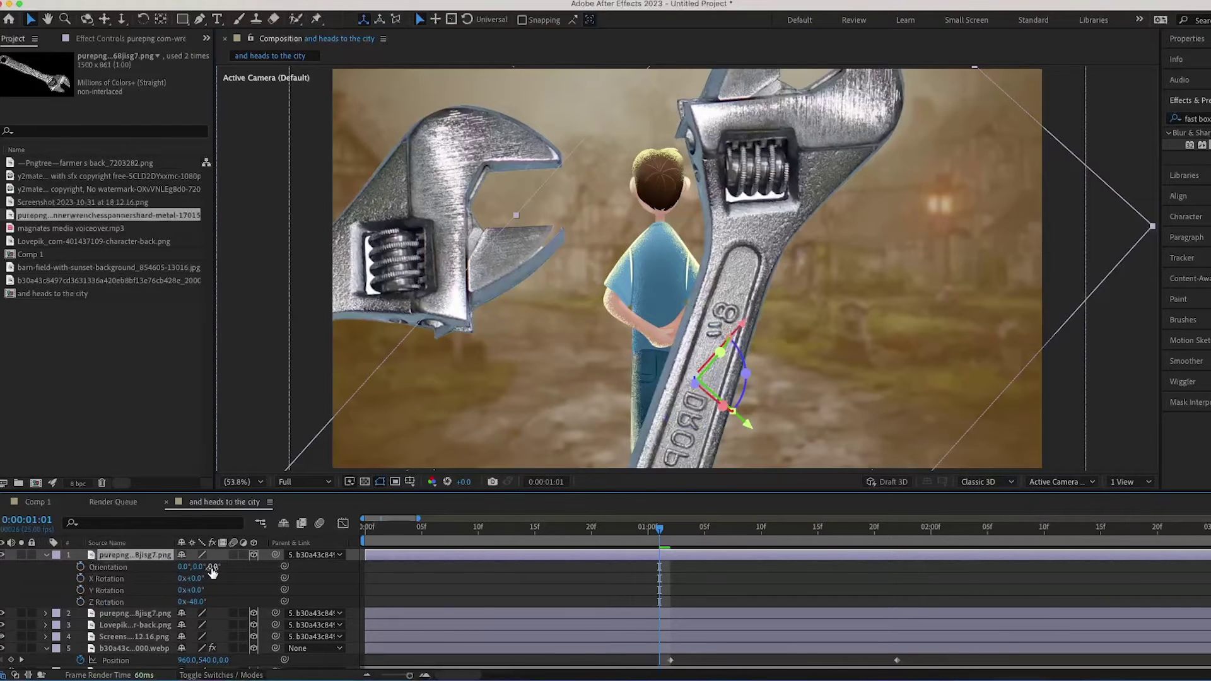
drag(211, 571, 167, 572)
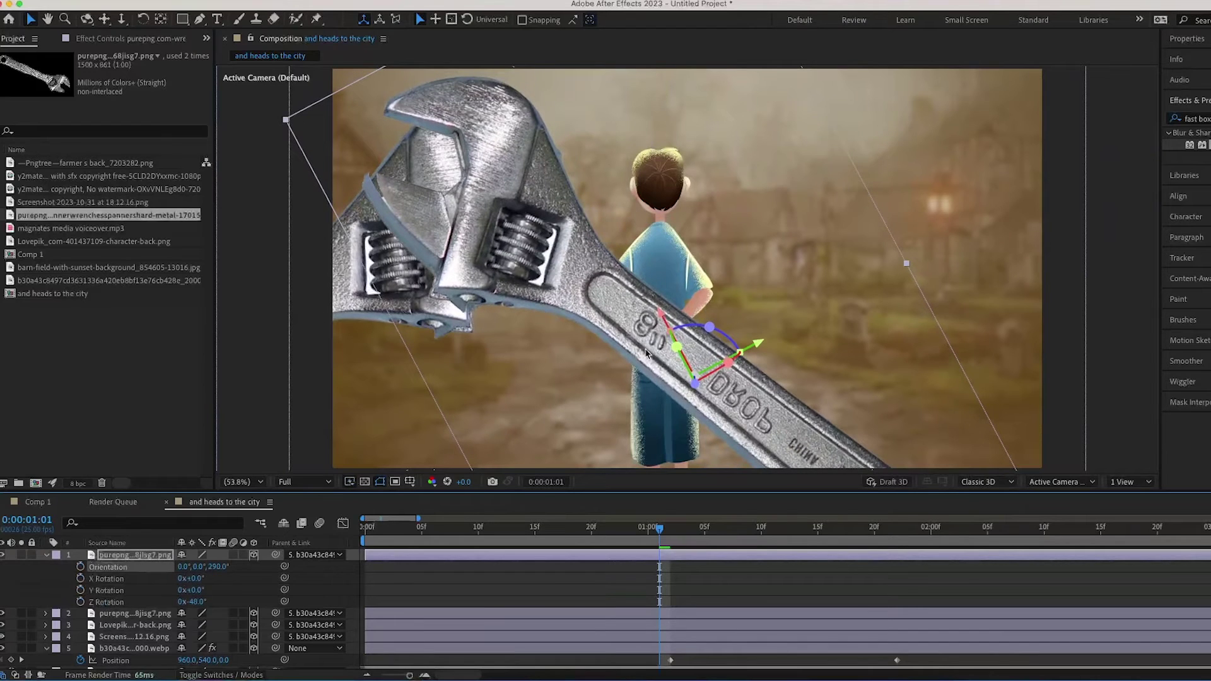
drag(647, 353, 1028, 399)
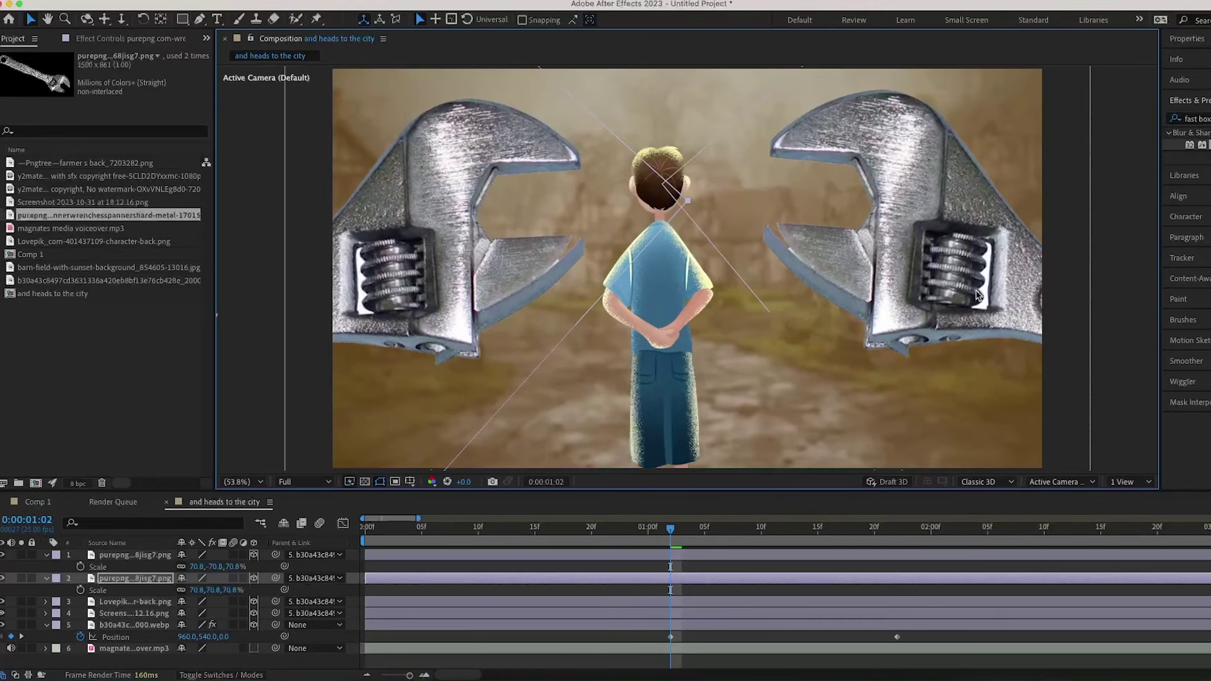
click(976, 295)
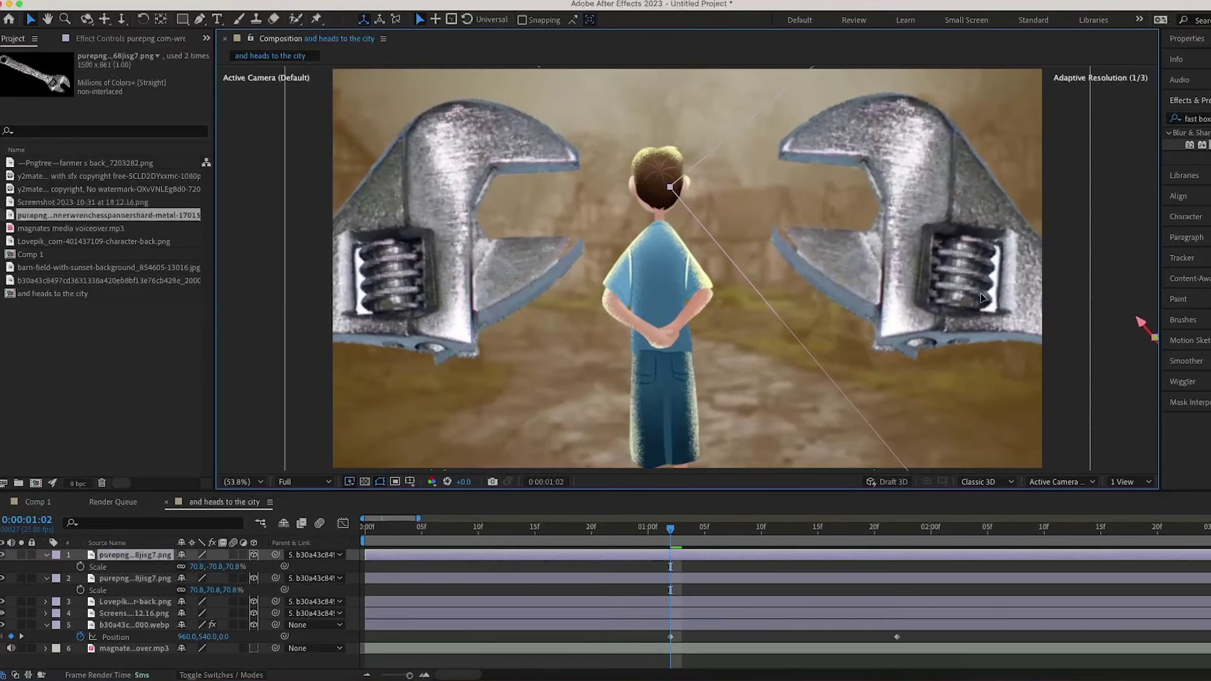
Step: Move the boy layer slightly right, centring him between the two wrenches
click(140, 603)
drag(667, 357, 689, 358)
click(167, 395)
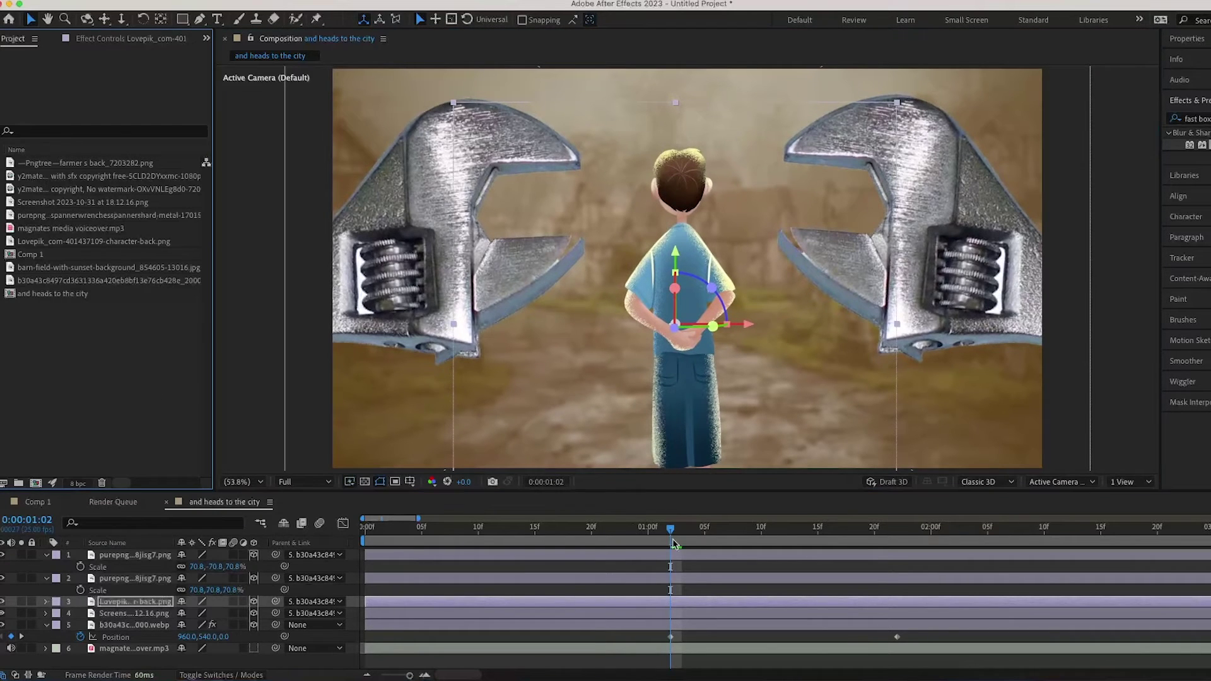
Step: Preview the scene from the start and delay the village layer's first position keyframe to 0:00:01:03
drag(673, 536, 370, 536)
key(space)
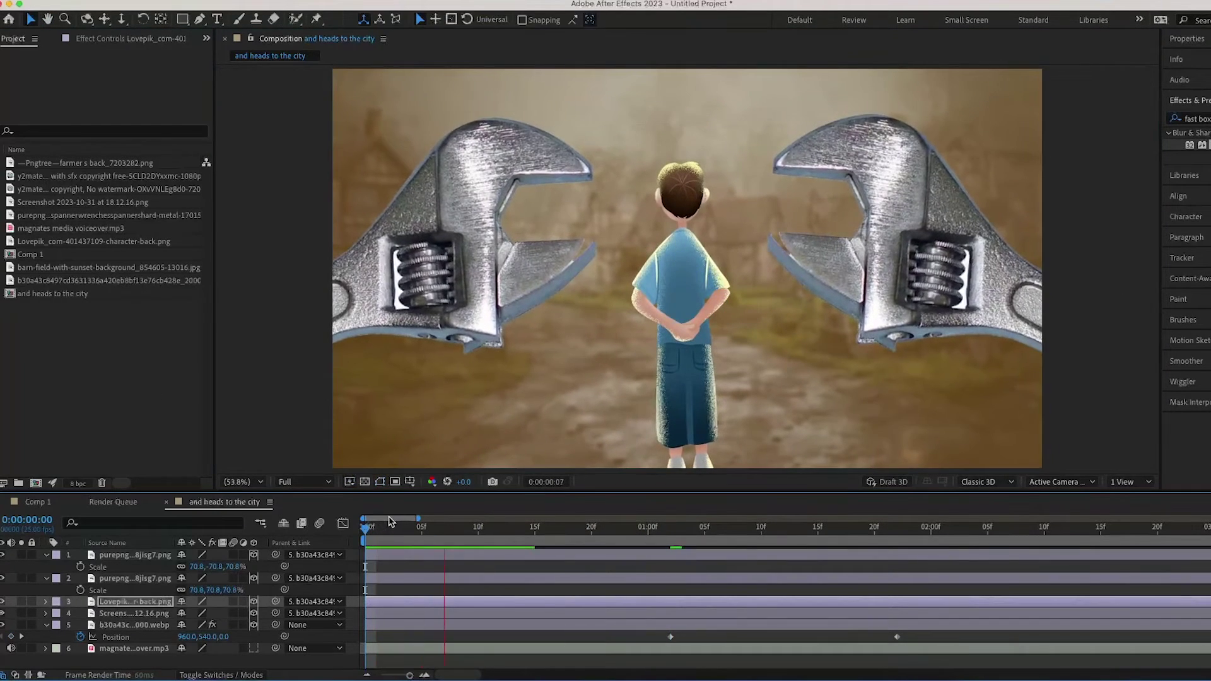
click(670, 637)
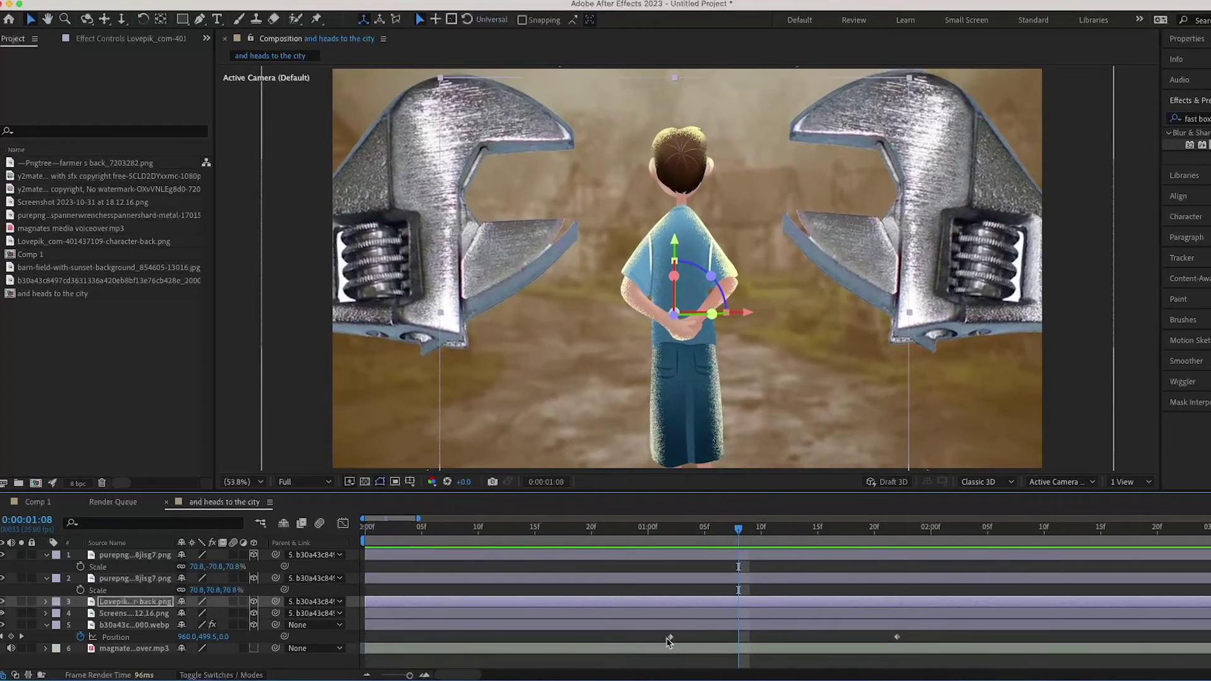
drag(670, 637, 696, 641)
Step: Split both wrench layers at 0:00:00:18 and delete the parts before that point
click(451, 553)
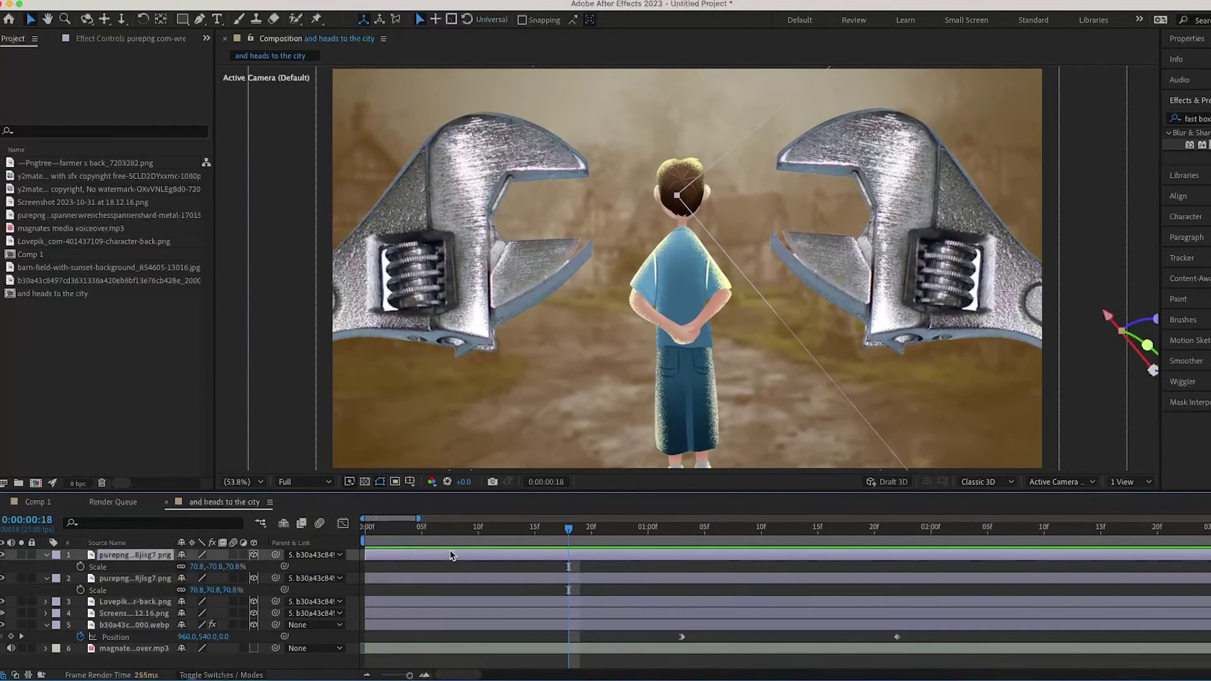
key(super+shift+d)
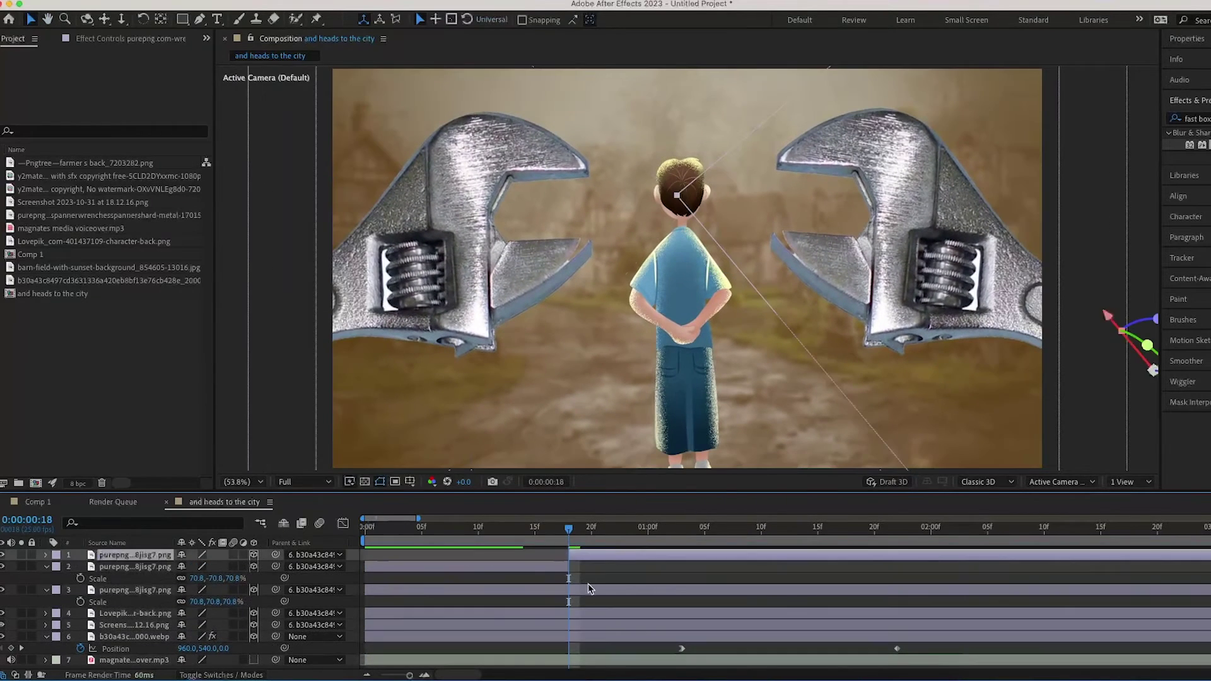
click(589, 591)
key(super+shift+d)
click(540, 603)
key(Delete)
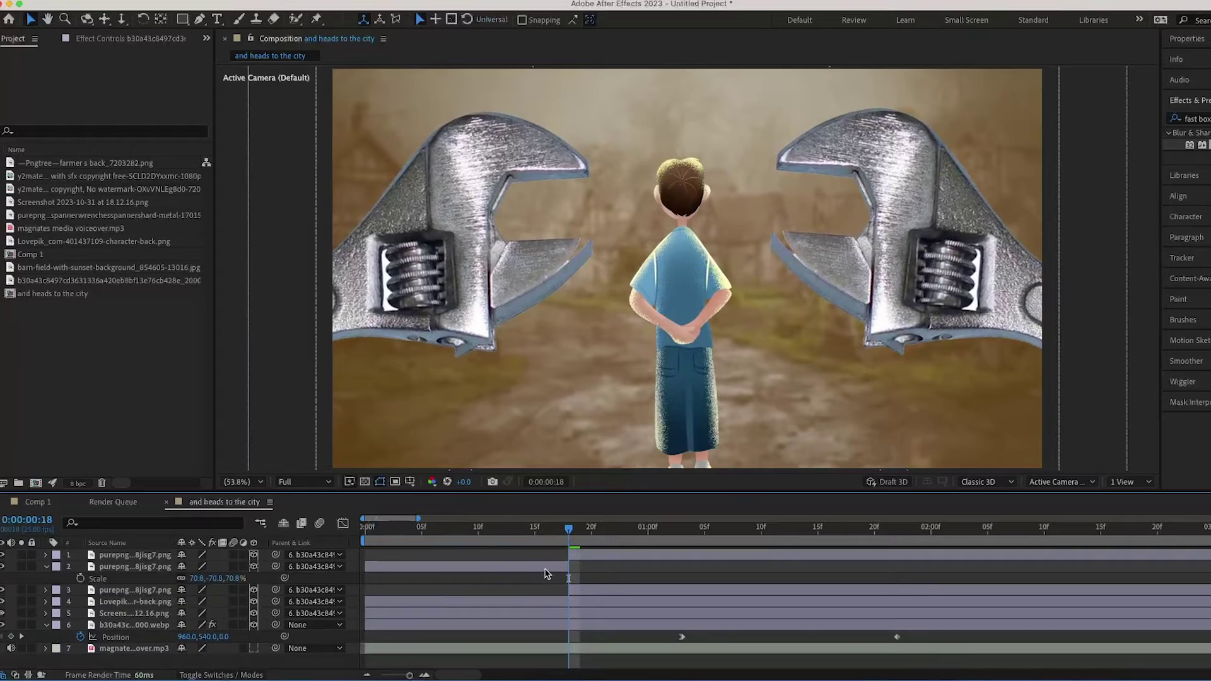
click(542, 567)
key(Delete)
Step: Reveal the position of both wrench layers and set position keyframes for them at 0:00:00:18
click(601, 557)
key(p)
click(129, 578)
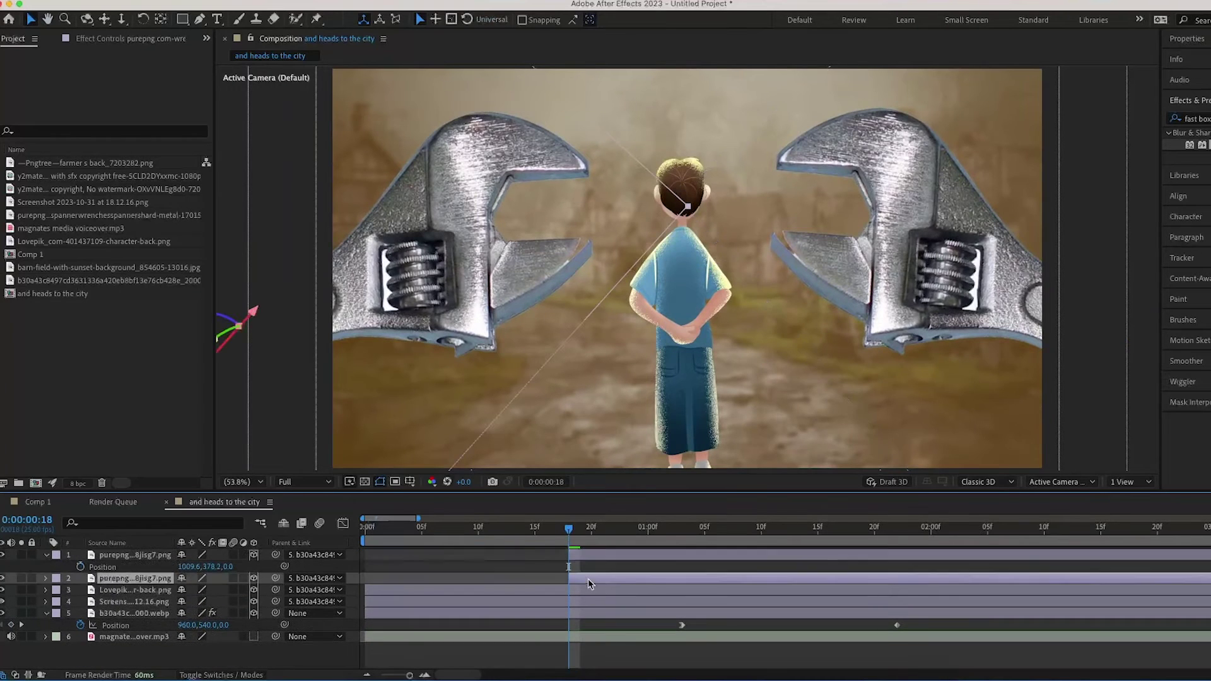
key(p)
click(80, 567)
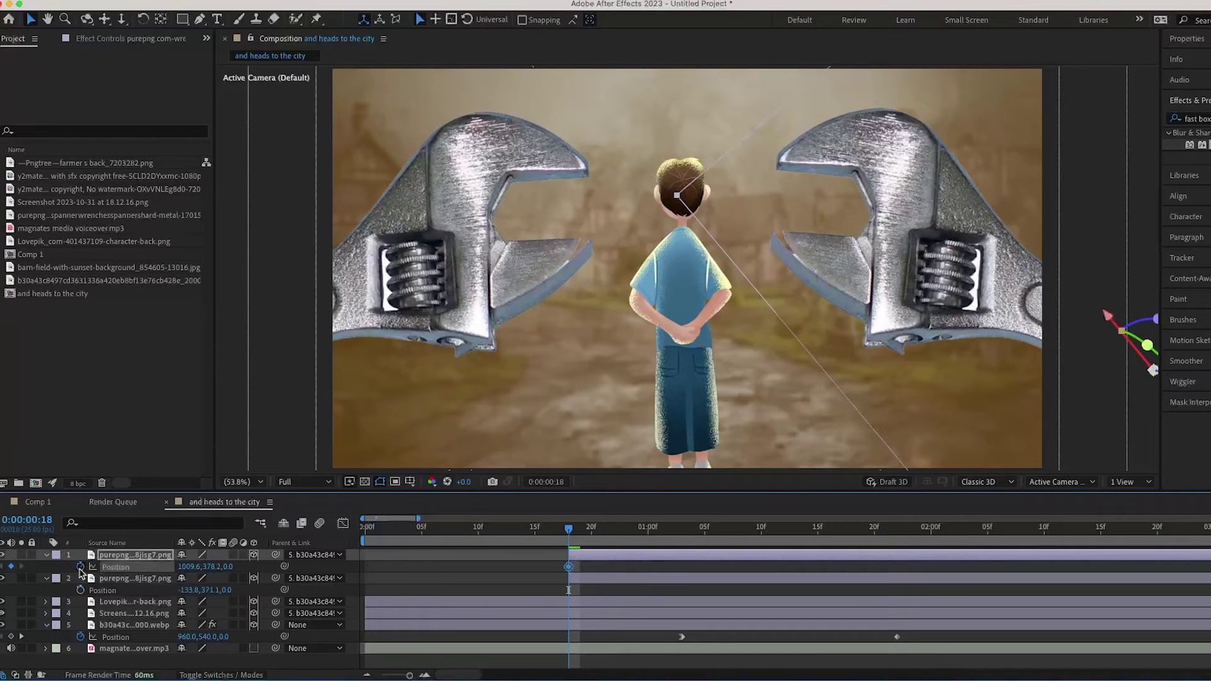
click(80, 589)
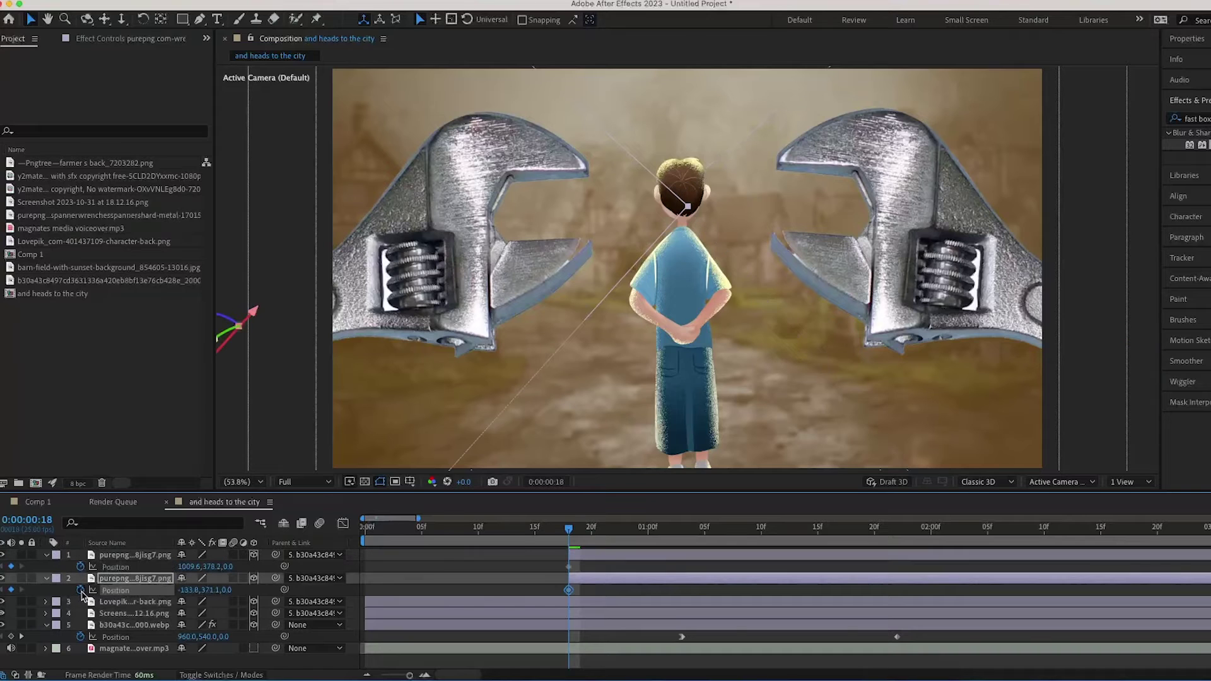
Step: Add position keyframes for both wrenches at 0:00:01:04, and at 0:00:00:18 move each wrench out of the frame on its own side
key(space)
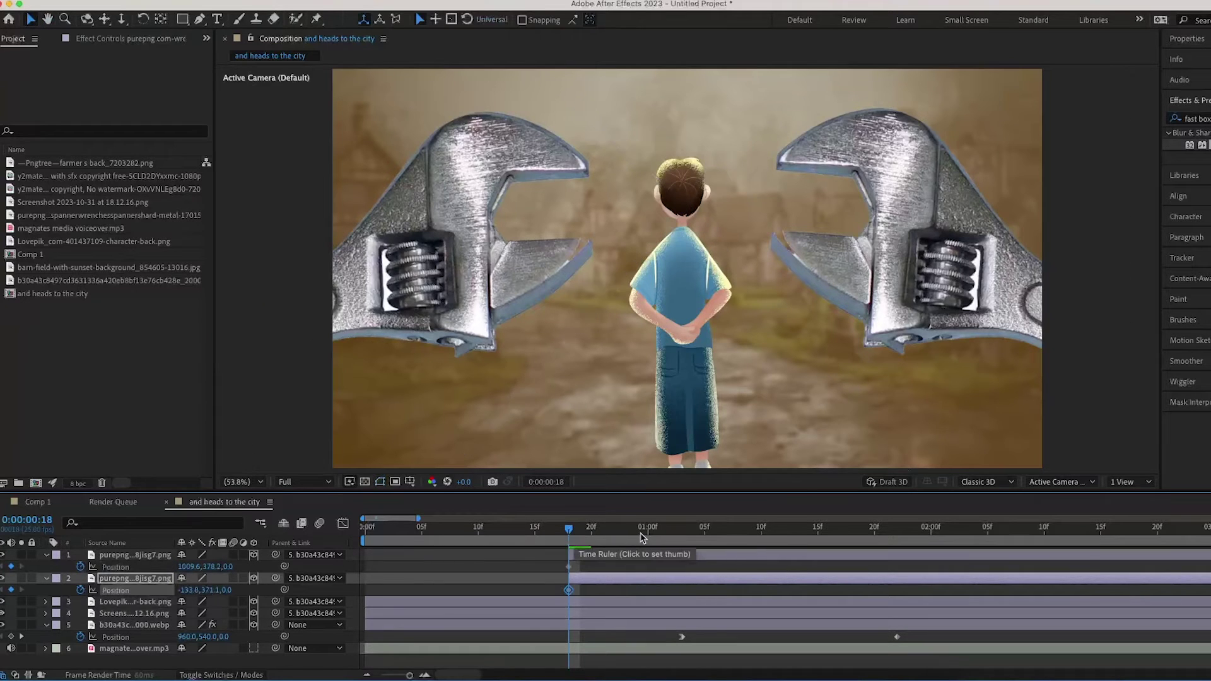
click(700, 539)
drag(699, 541, 572, 548)
click(11, 589)
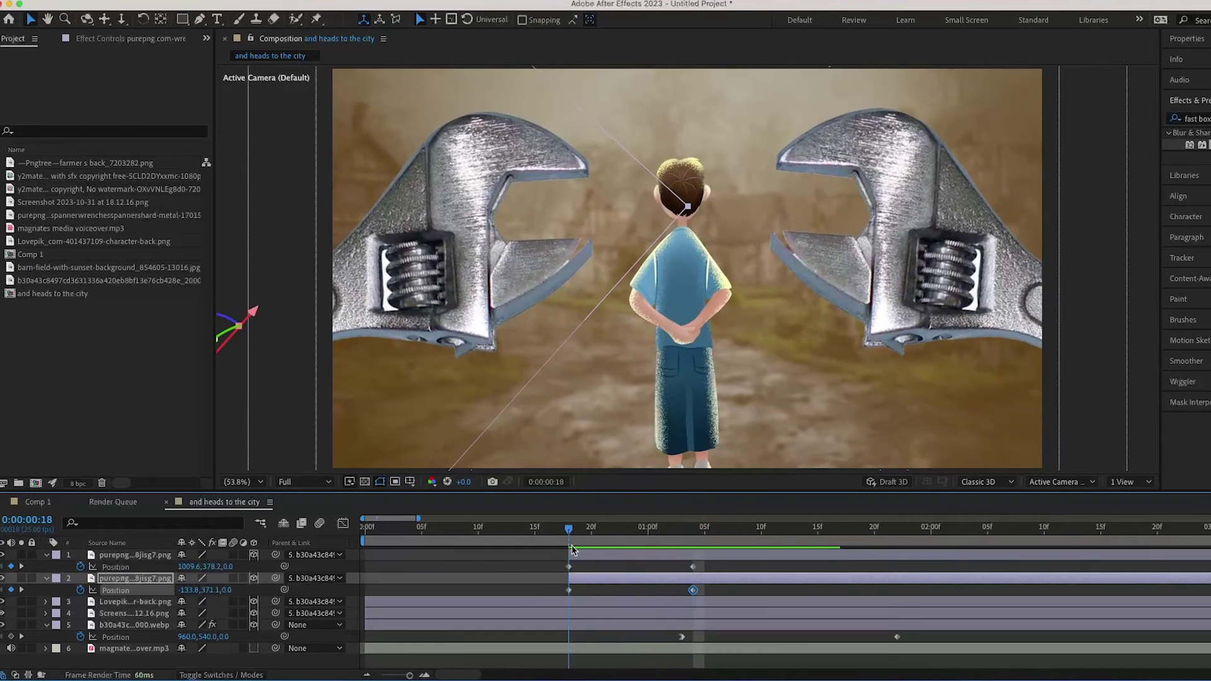
drag(412, 346, 156, 322)
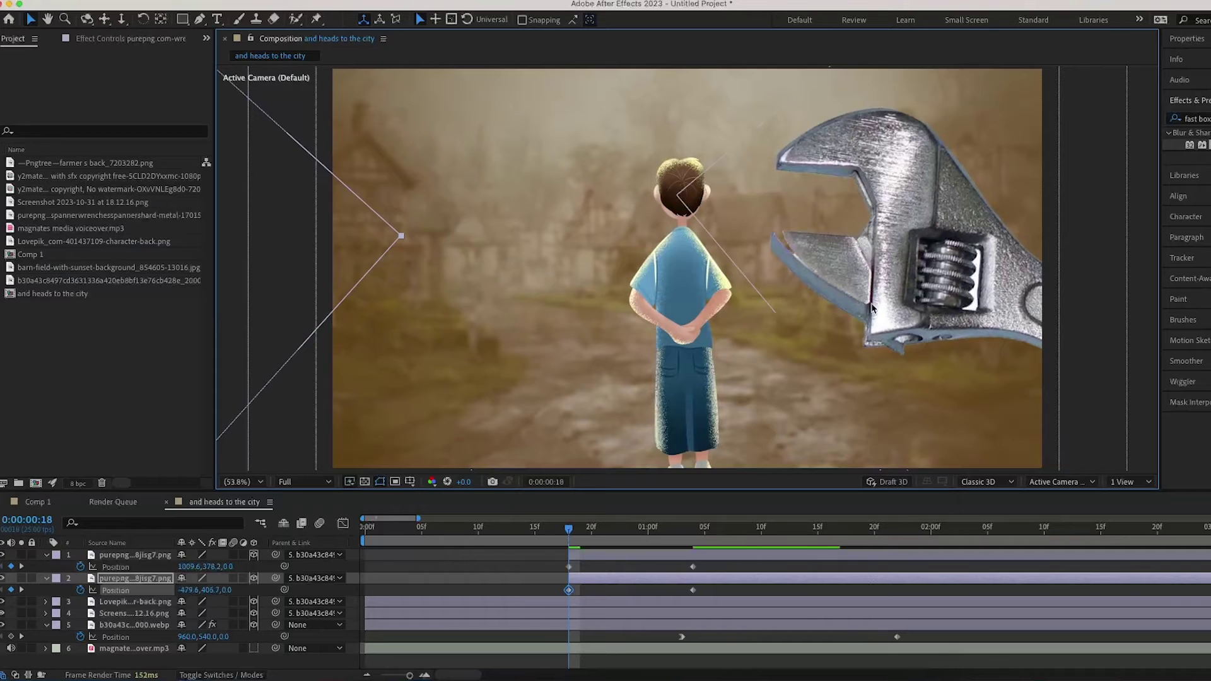
drag(872, 308, 1110, 312)
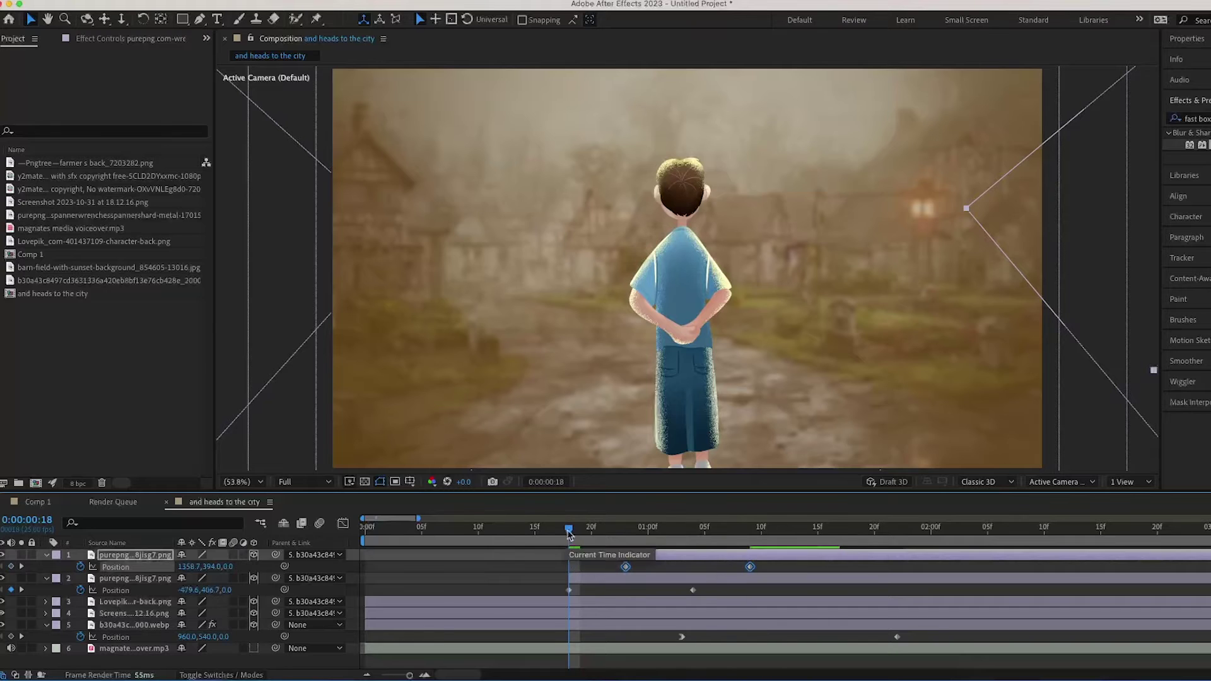
Step: Delay the right wrench's position keyframes to start at 0:00:01:03 and preview the staggered entrance
drag(568, 533, 478, 532)
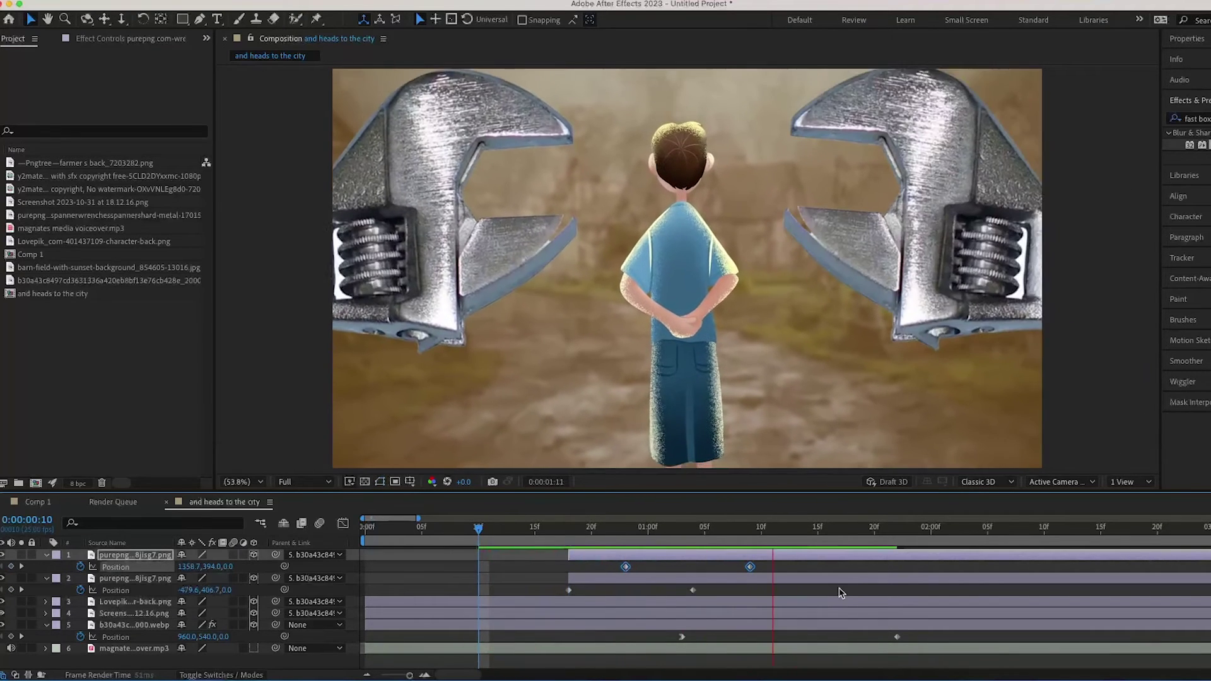
key(space)
drag(856, 534, 558, 578)
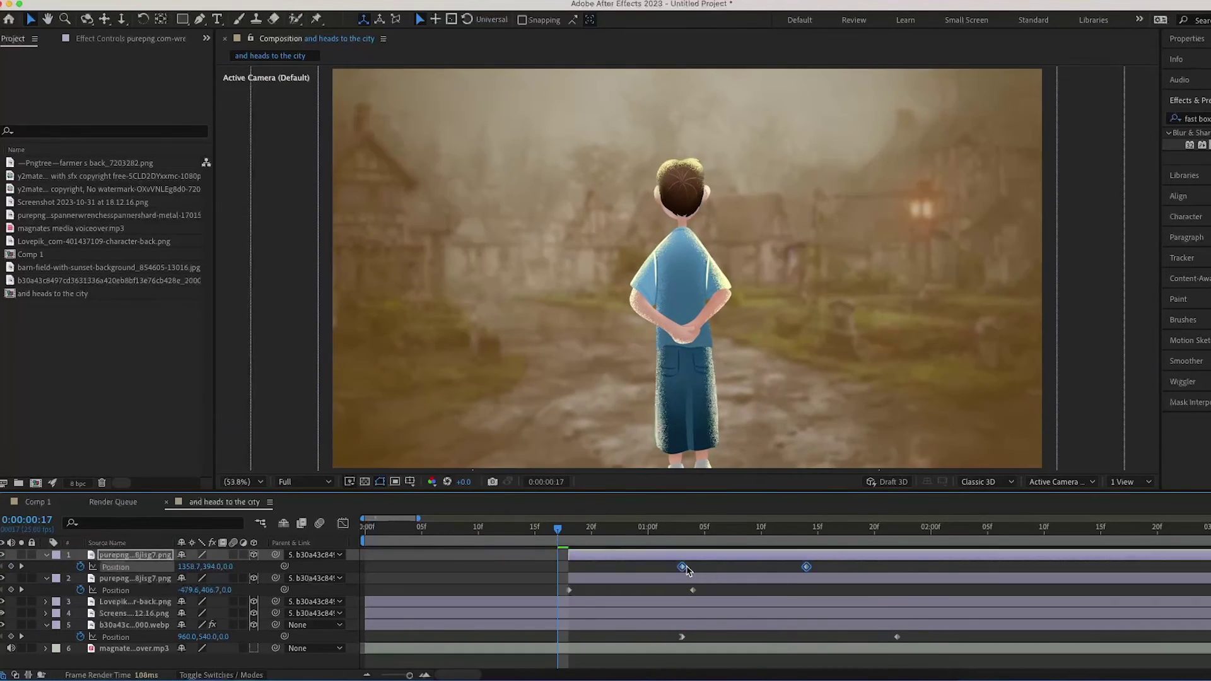
key(space)
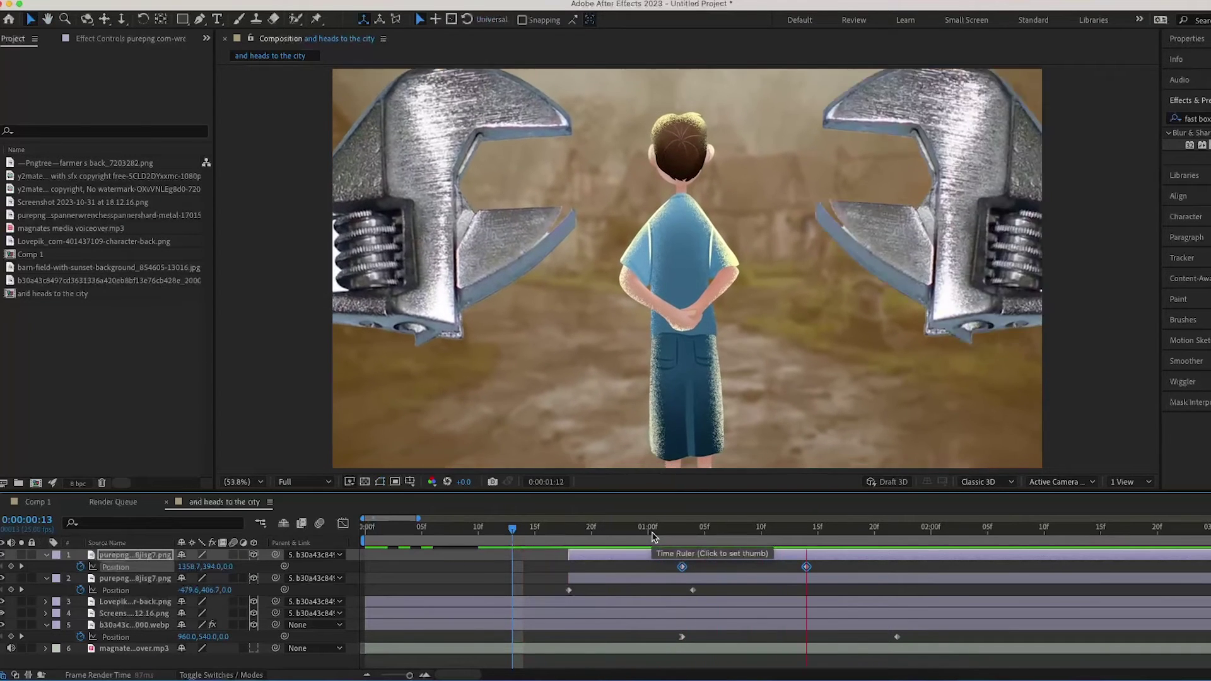
key(space)
drag(924, 534, 592, 577)
Step: Reshape the speed curve of the left wrench's position keyframes to ease its entrance
drag(715, 588, 630, 594)
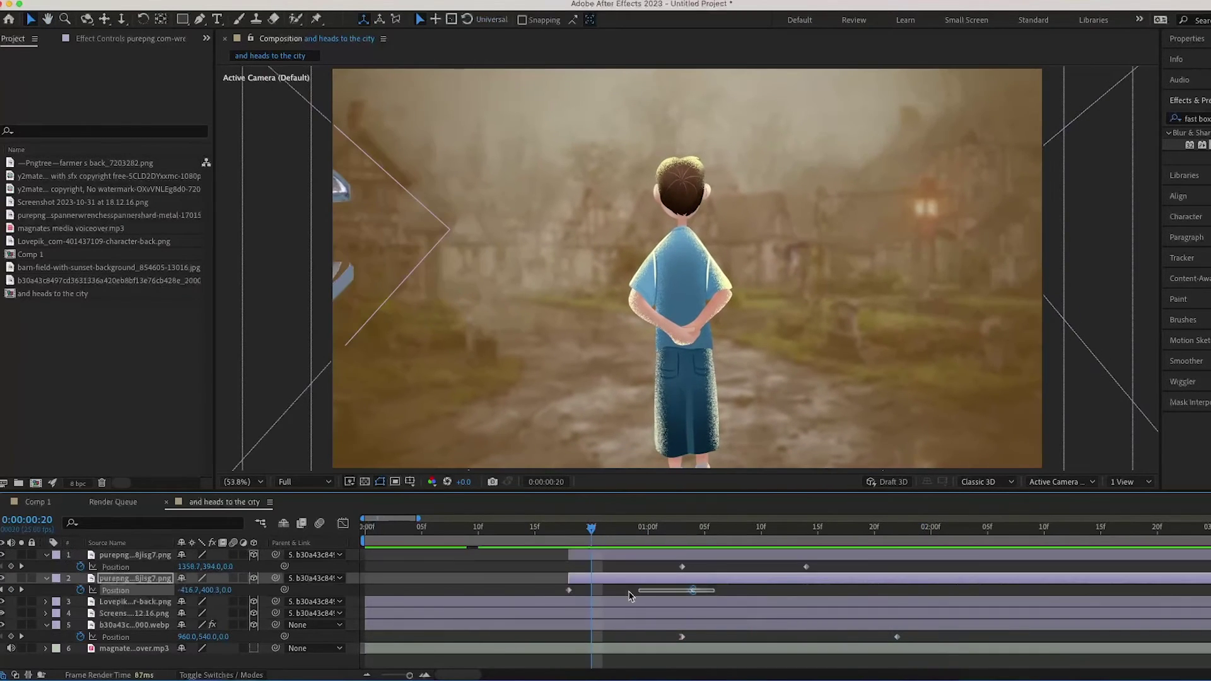
key(shift+F3)
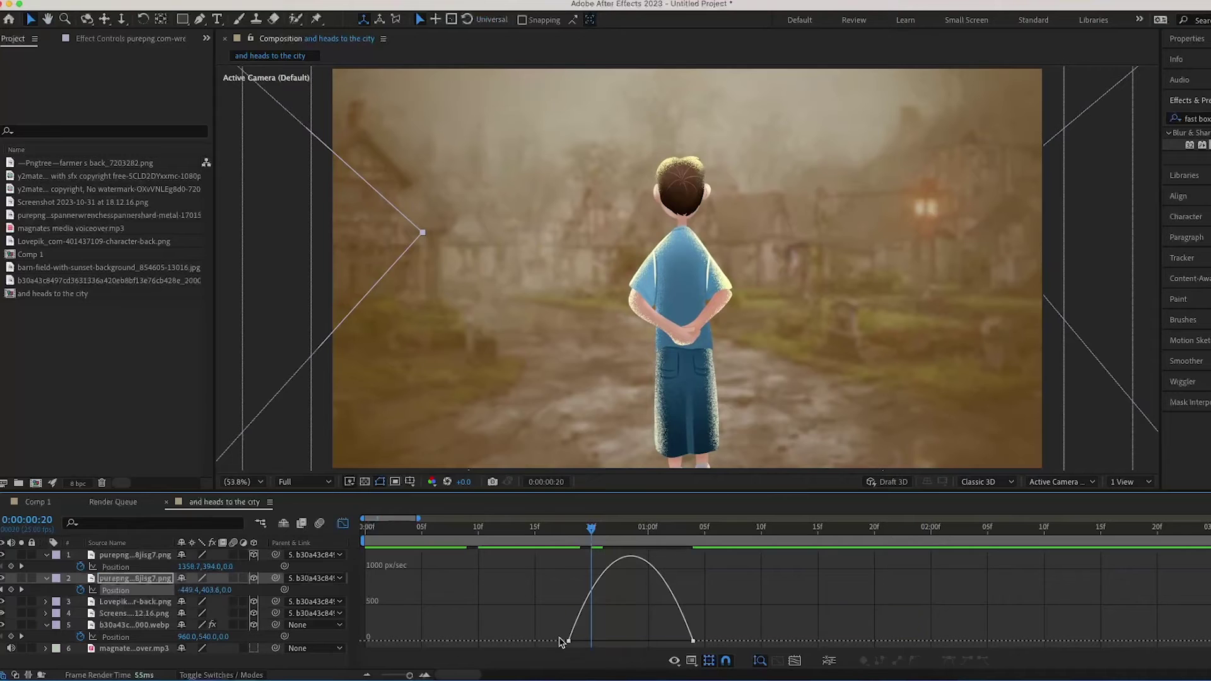
mouse_move(559, 643)
mouse_down()
mouse_move(923, 609)
mouse_move(540, 643)
mouse_up()
drag(672, 641, 623, 643)
click(343, 523)
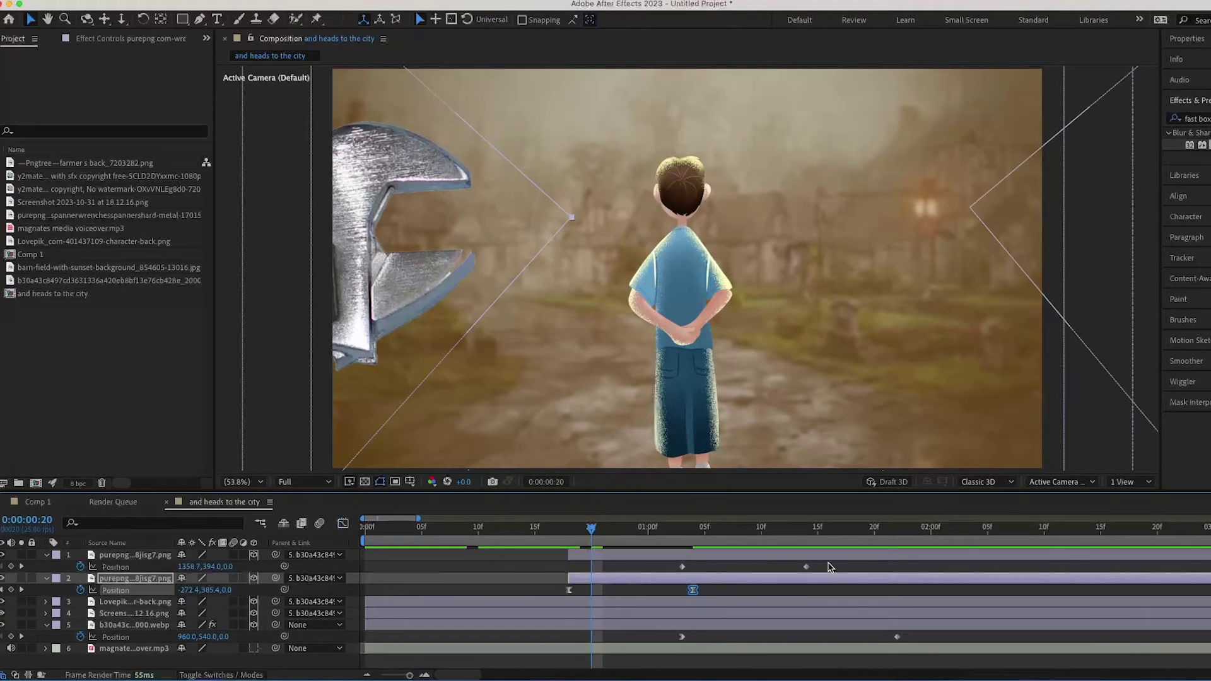
Step: Ease the right wrench's position keyframes by reshaping their speed curve like the left wrench's
drag(830, 567, 631, 573)
click(343, 524)
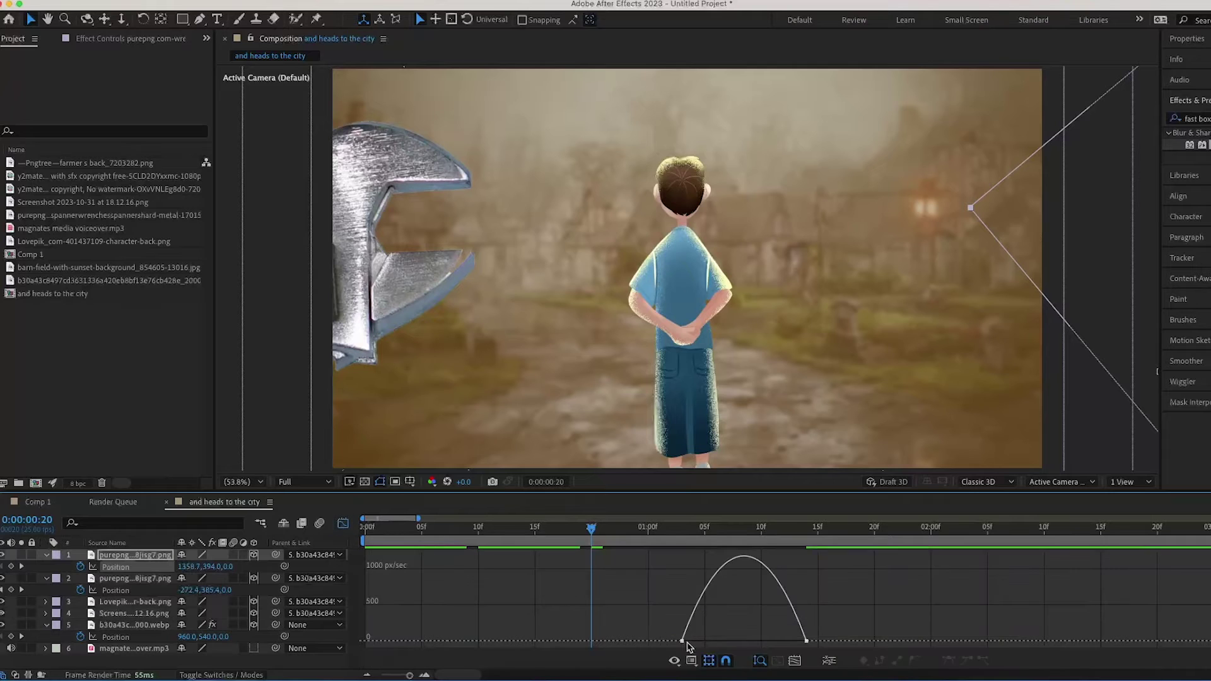
drag(702, 641, 658, 644)
drag(785, 641, 744, 641)
click(342, 524)
Step: Preview the eased entrances and move the right wrench's position keyframes earlier, starting at 0:00:01:00
key(space)
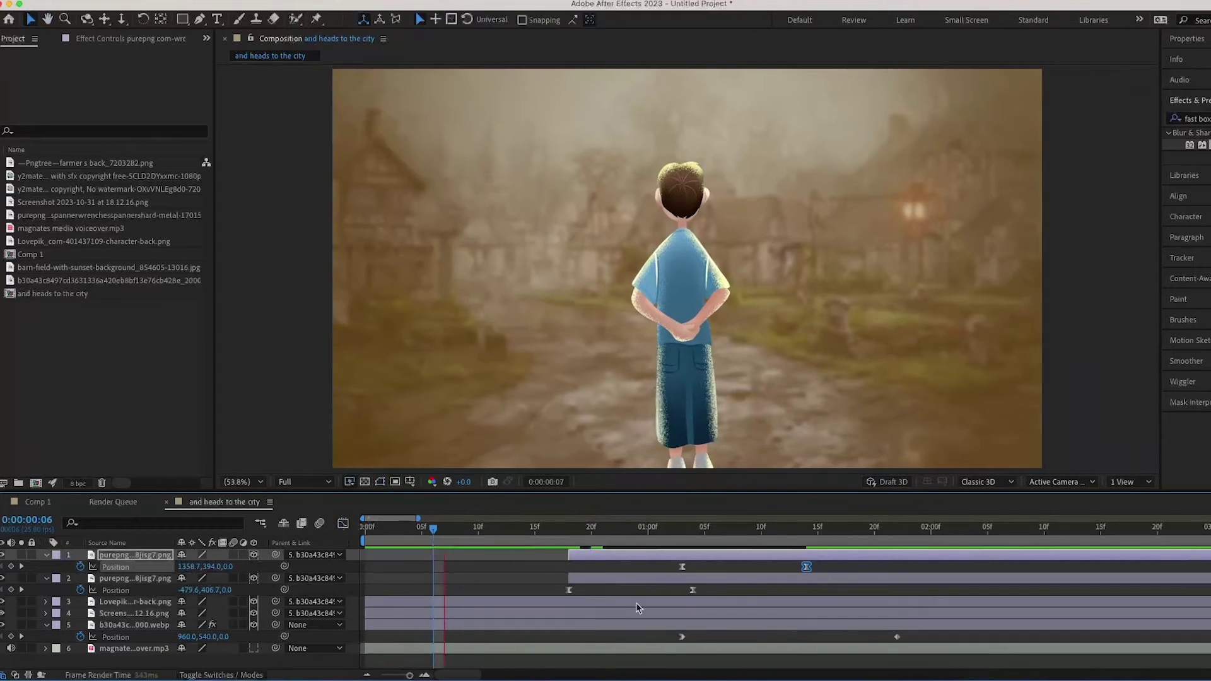
key(space)
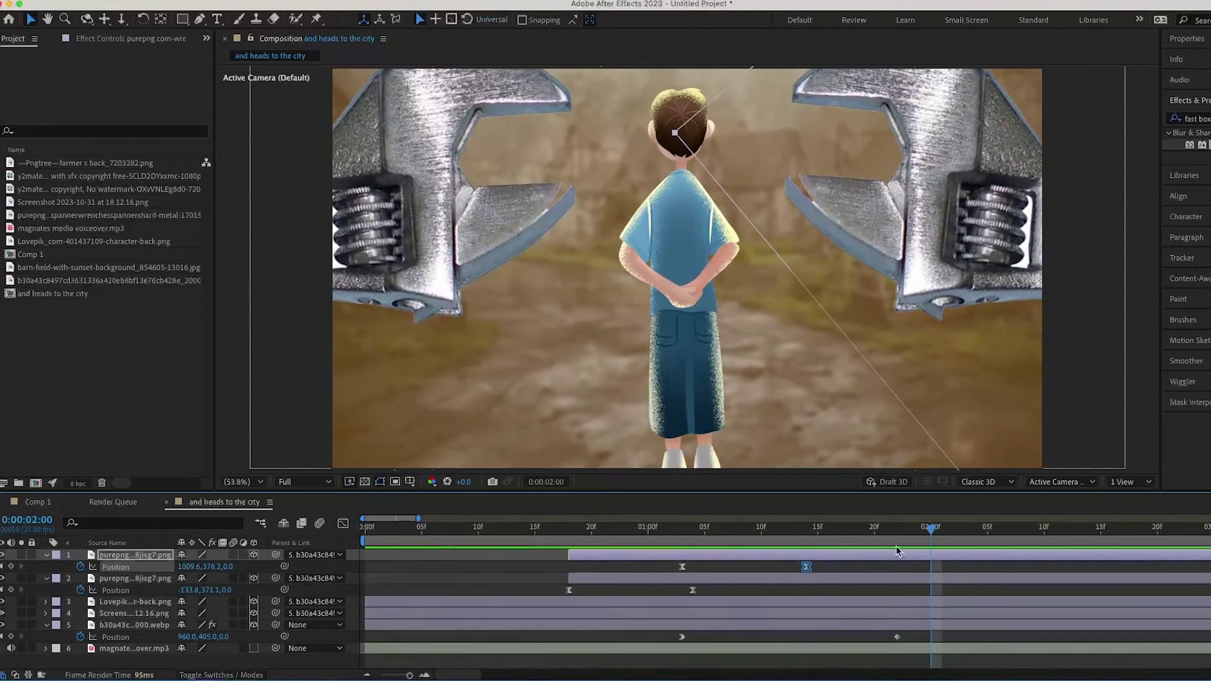
click(546, 528)
key(space)
key(space)
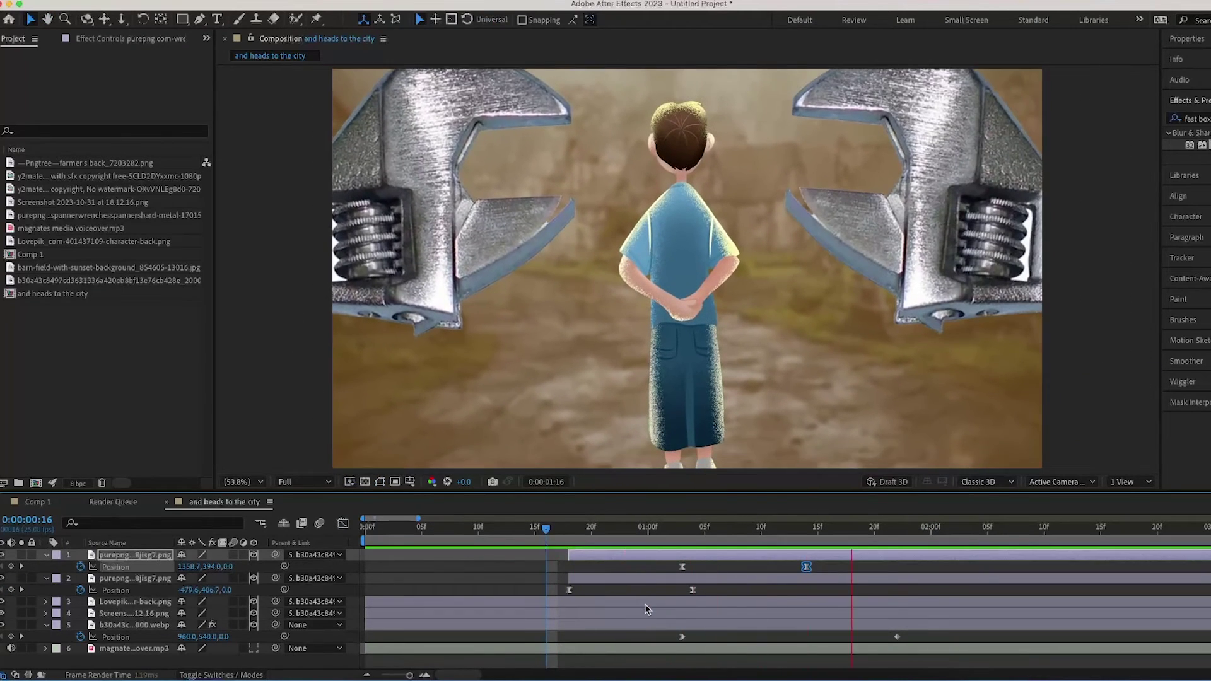
key(space)
drag(674, 567, 652, 567)
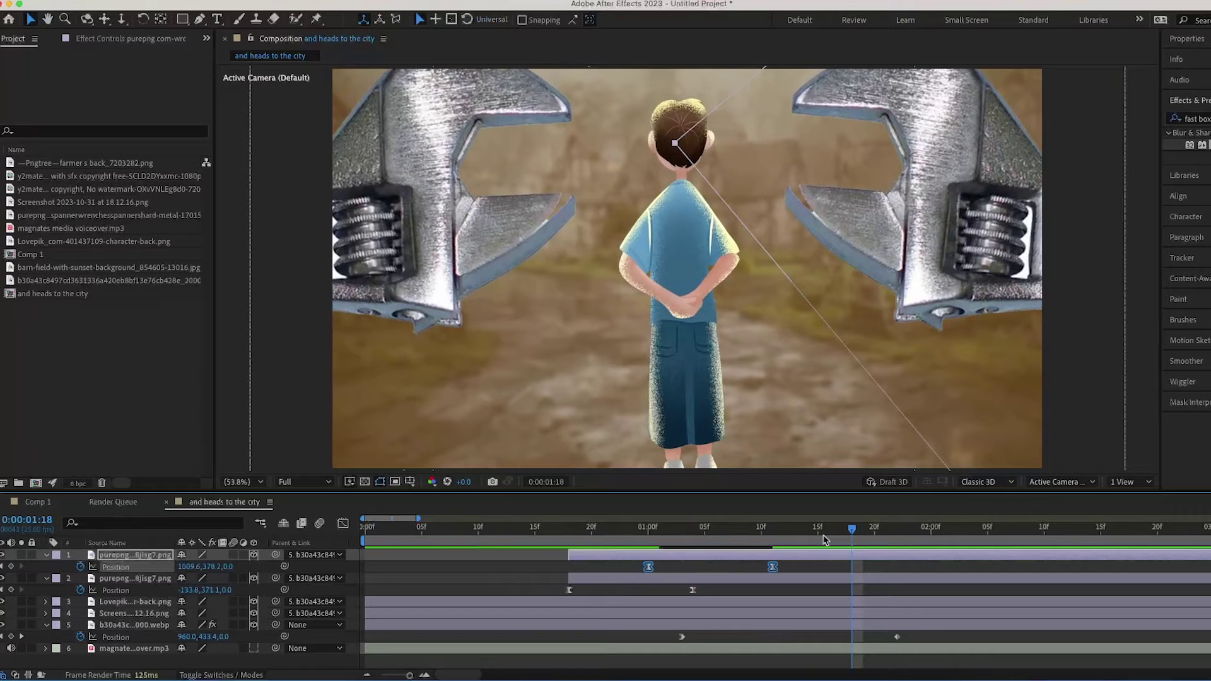
Step: Play back and scrub through the scene to check the timing of the wrenches and the zoom
click(479, 528)
key(space)
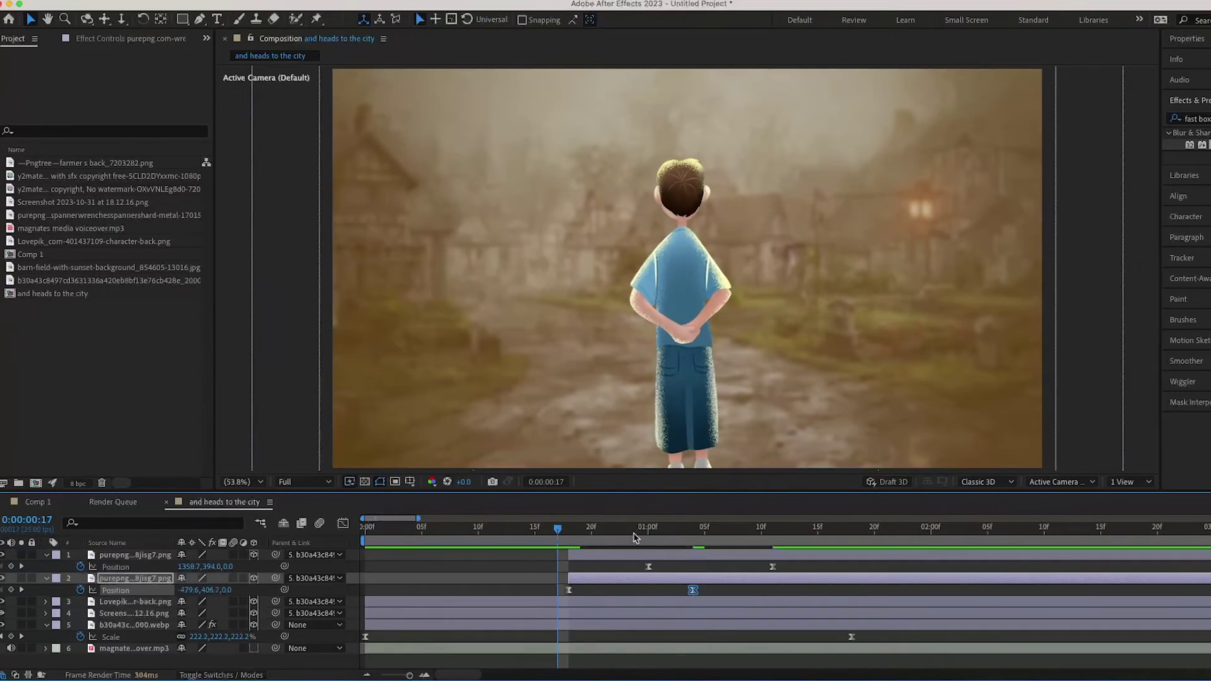
key(space)
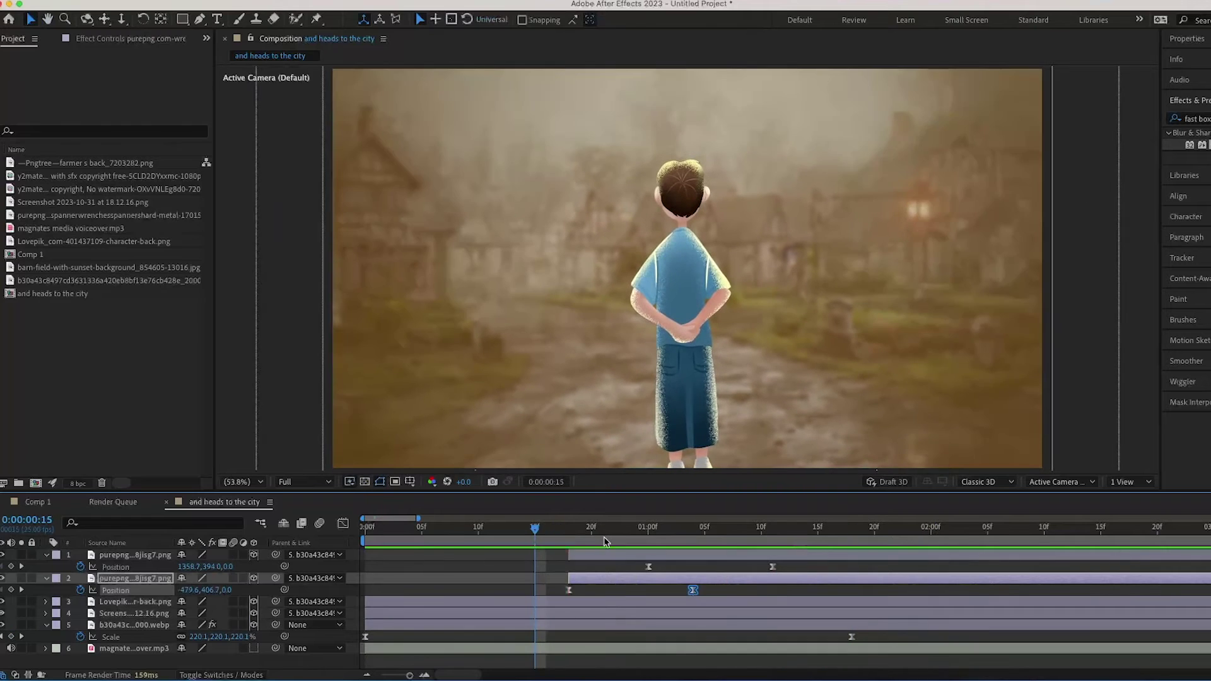
key(space)
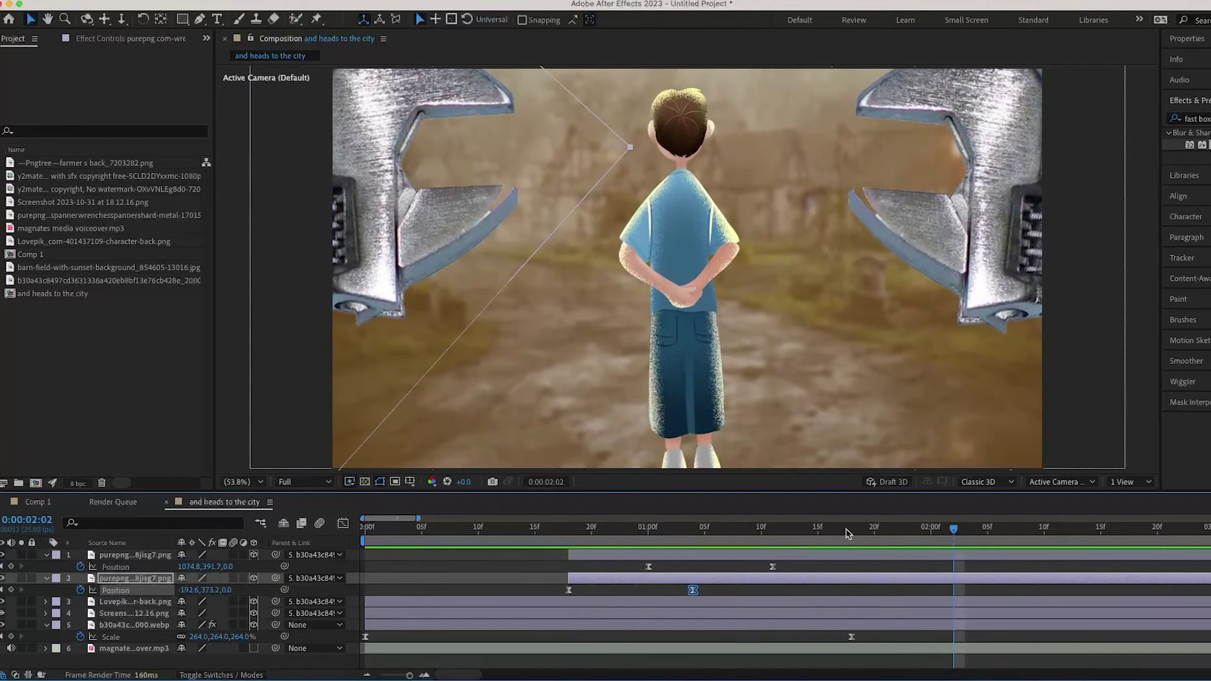
drag(847, 533, 173, 540)
Step: Add the "and heads to the city" composition to Comp 1 as the uppermost layer, starting at 0:00:03:03
click(39, 503)
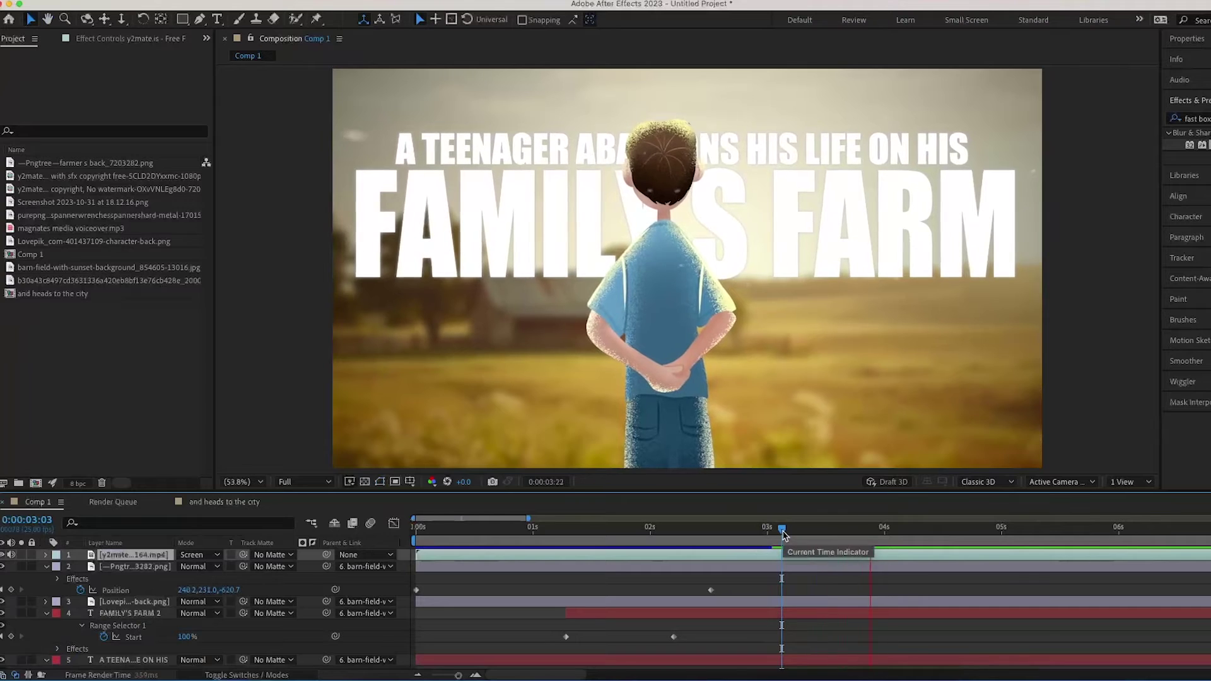
key(space)
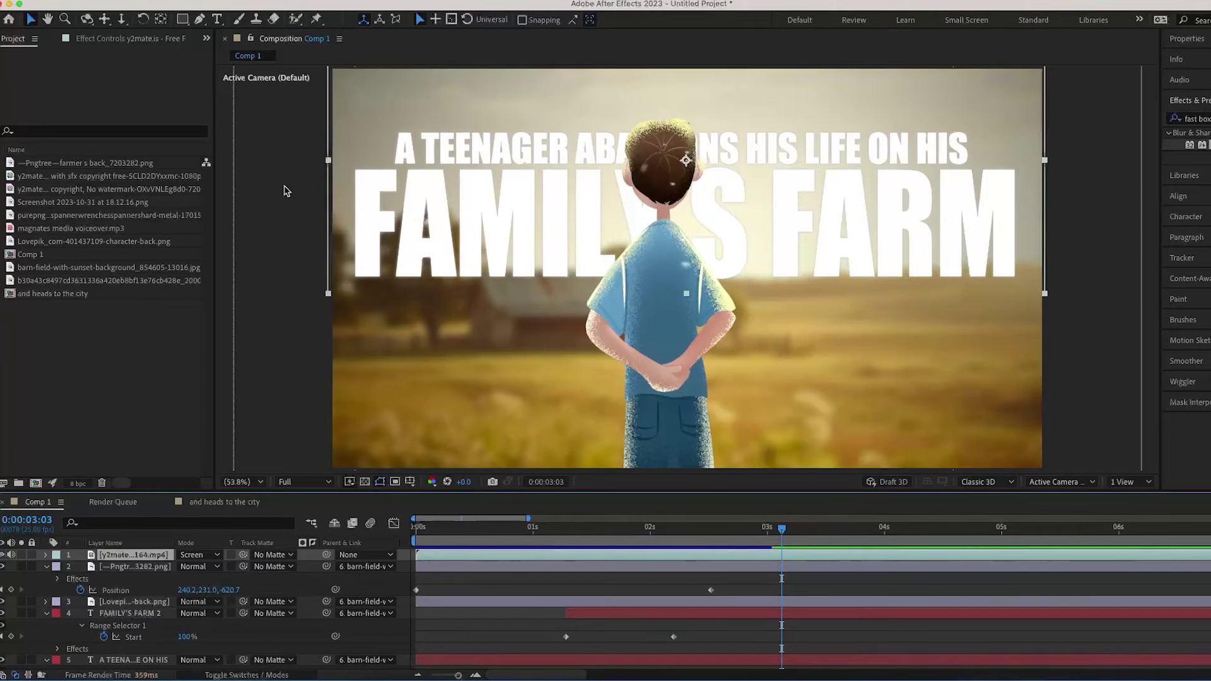
drag(68, 295, 781, 543)
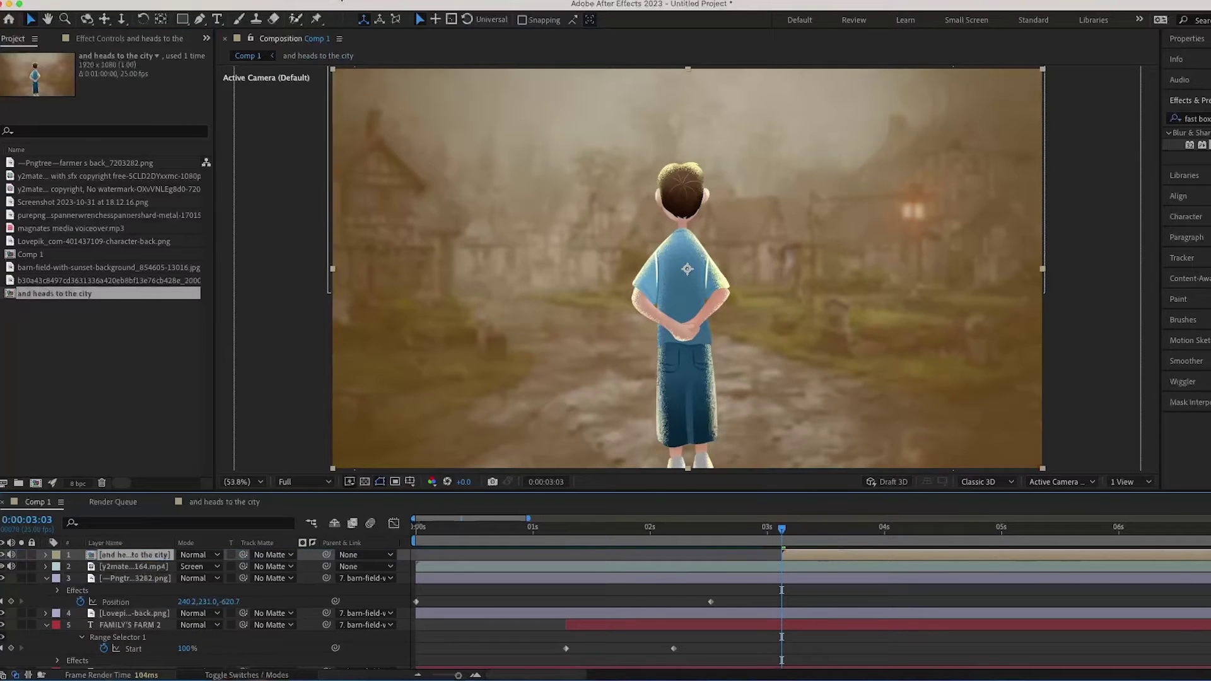
Step: Open Animation Composer 3 and browse its Starter Precomps to the Transitions
click(340, 0)
mouse_move(400, 0)
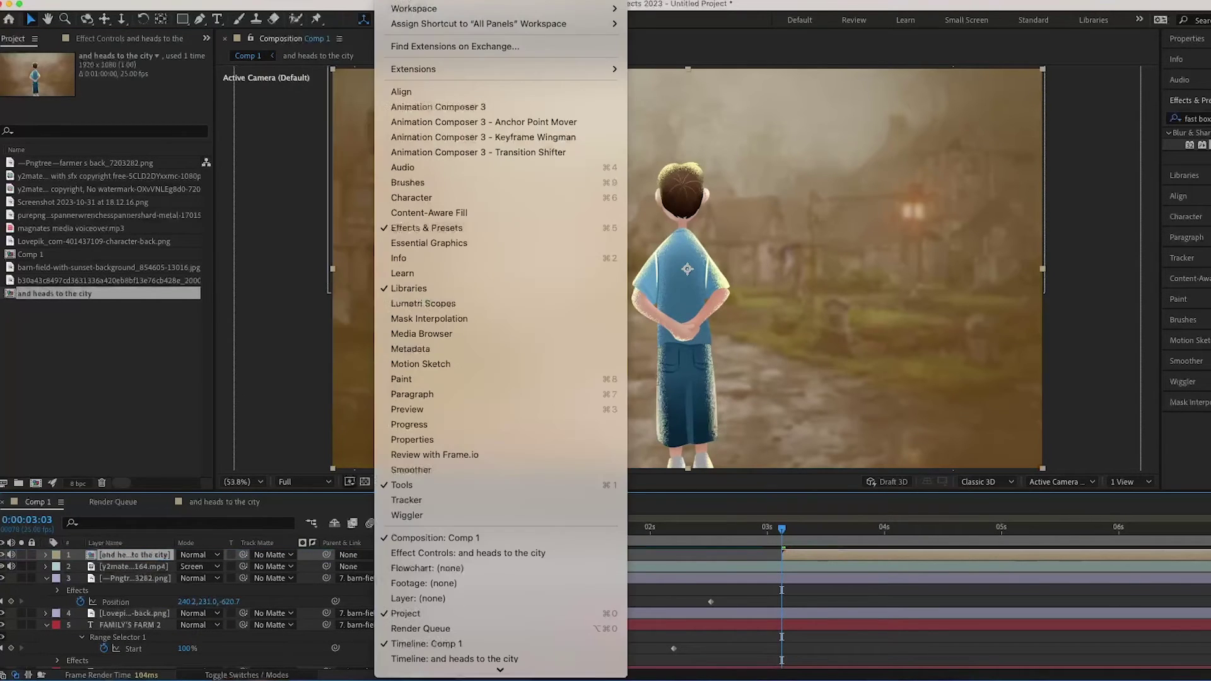
click(435, 109)
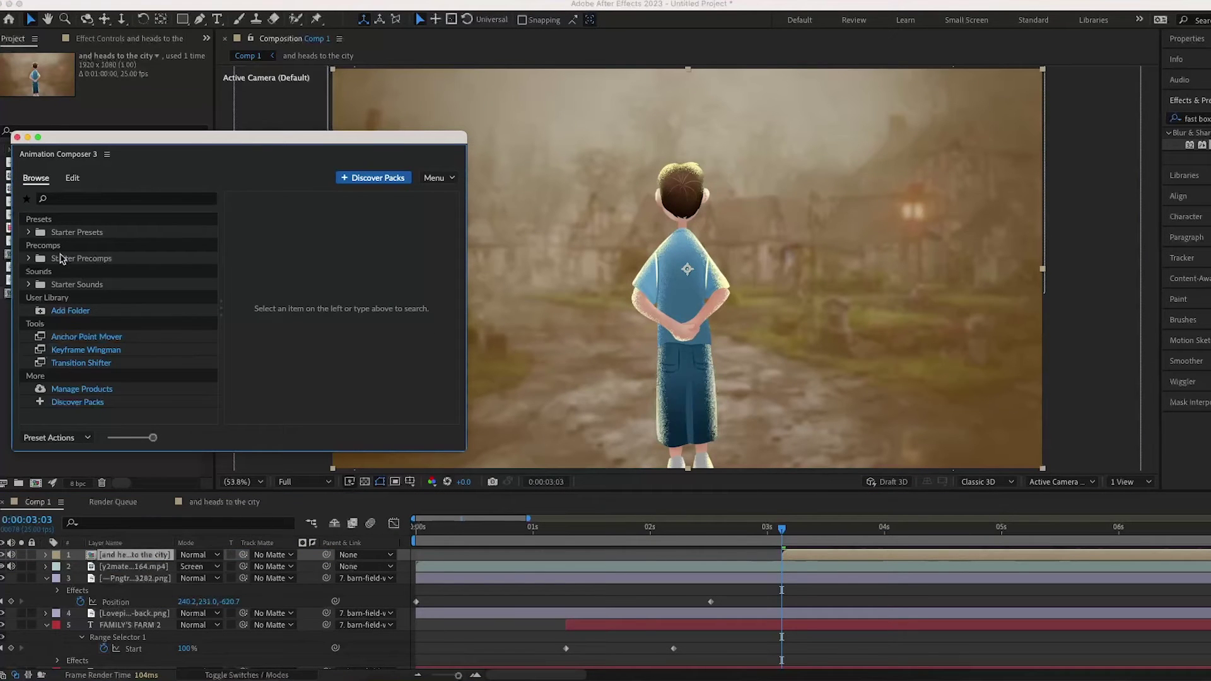
click(64, 260)
click(29, 258)
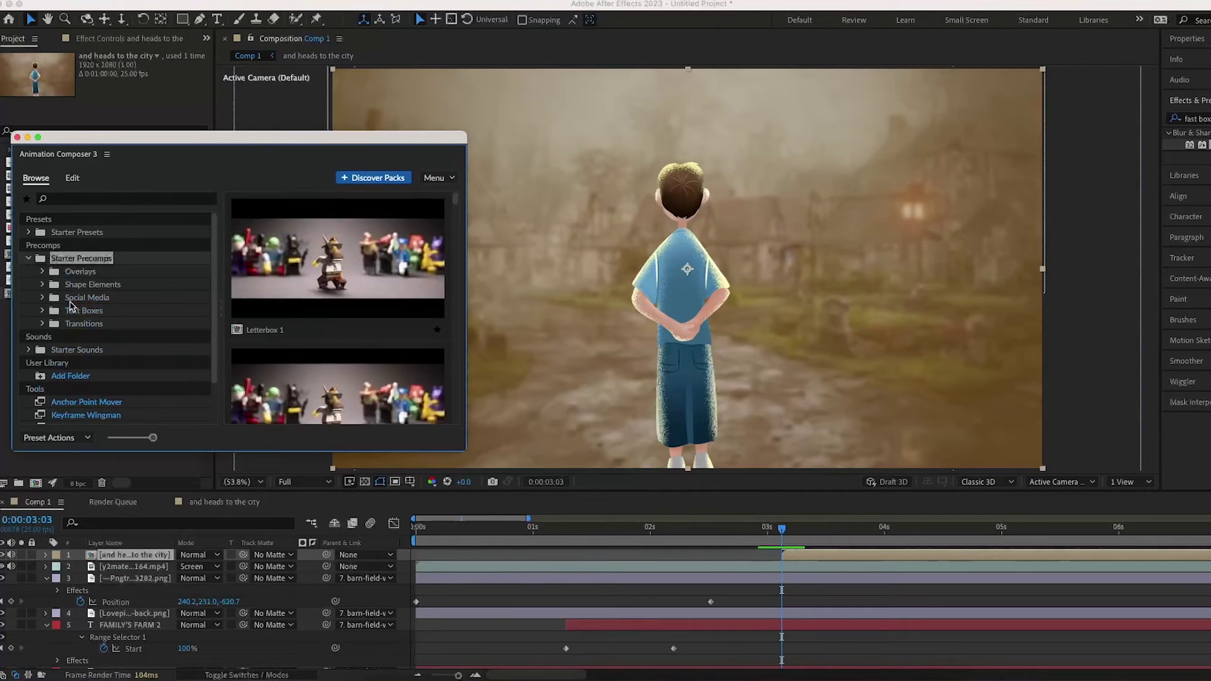
double_click(83, 323)
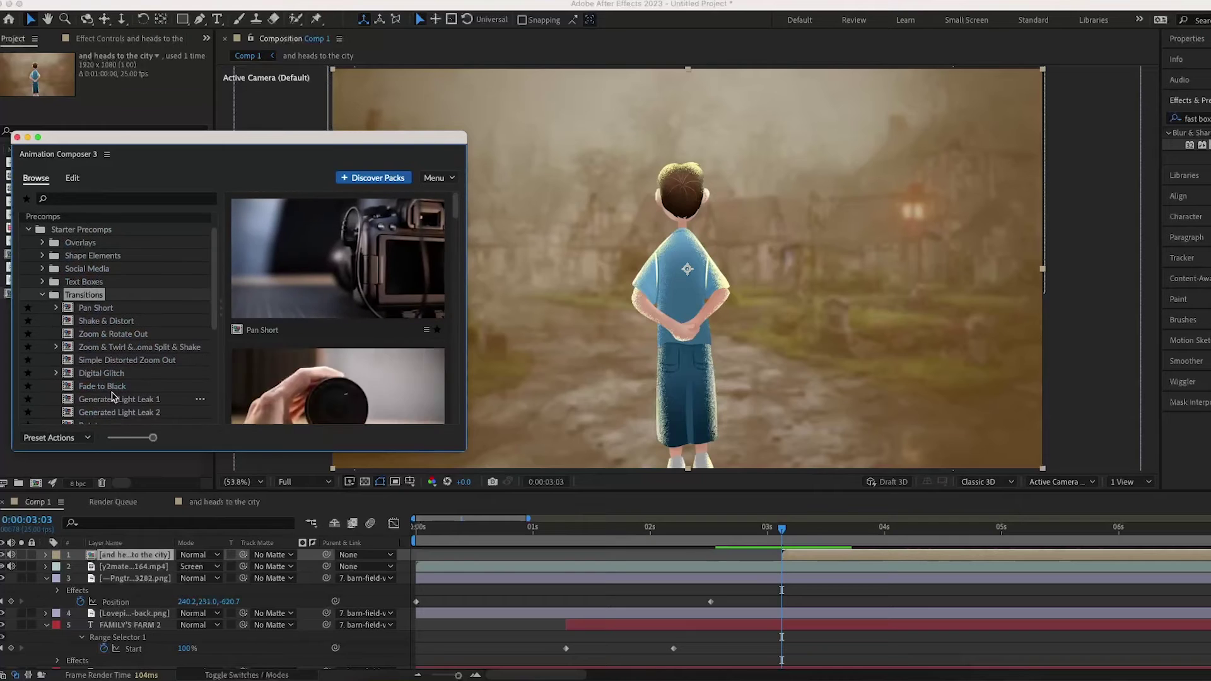
Step: Add the Generated Light Leak 2 transition at the cut at 0:00:03:03 and shorten it to about half a second around that cut
click(117, 412)
scroll(117, 390, down, 1)
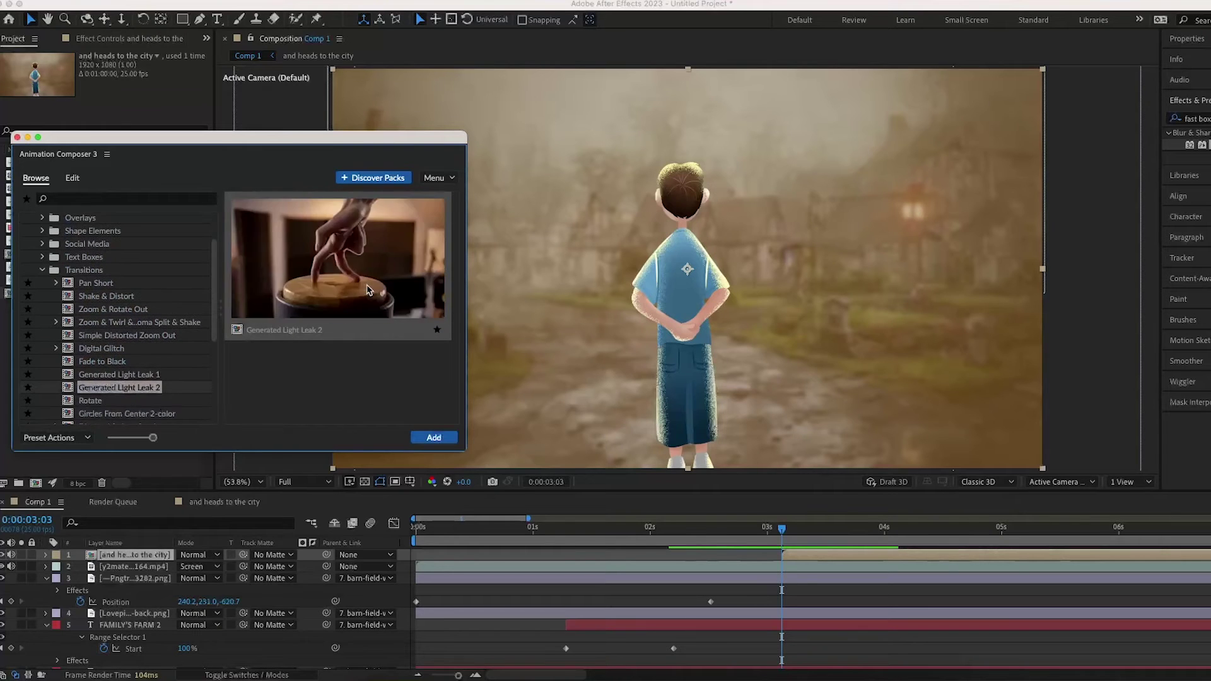
click(434, 437)
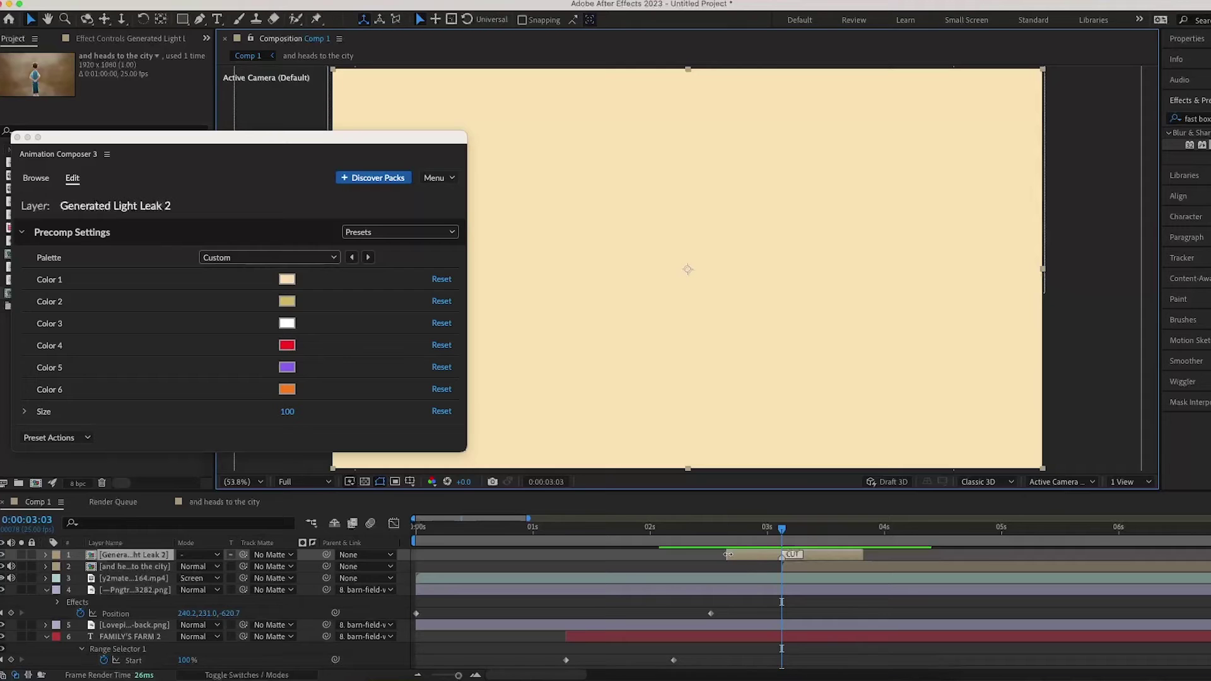
drag(727, 554, 815, 560)
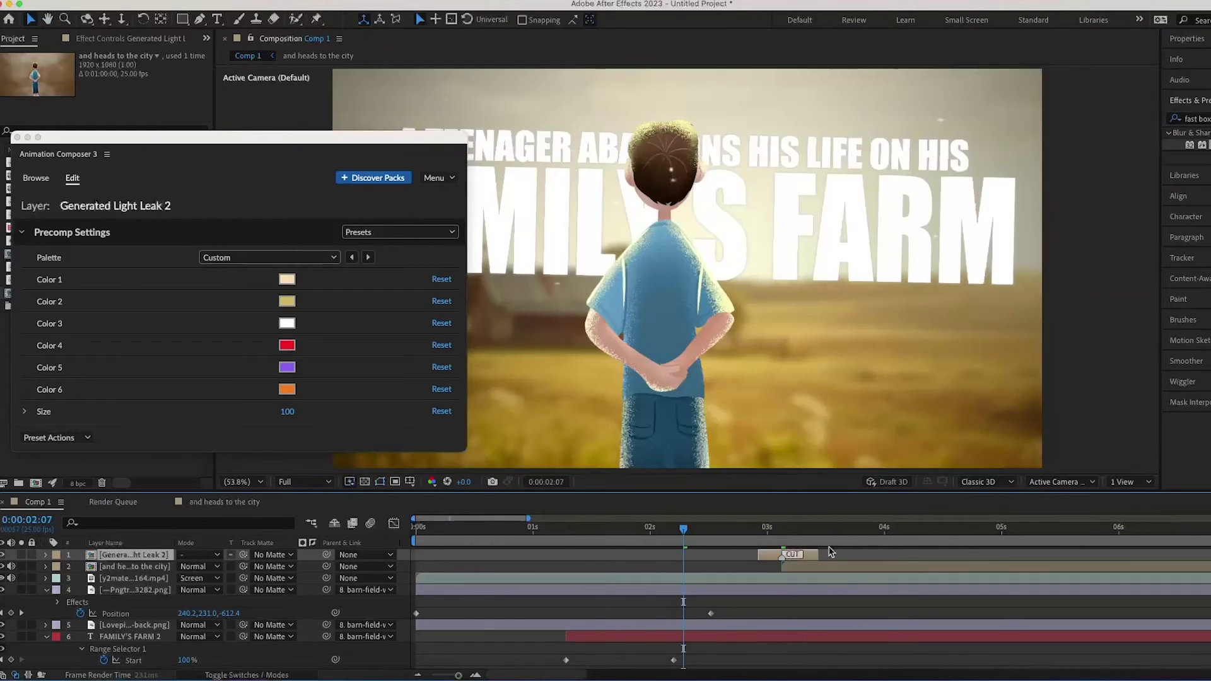
Step: Play back the light leak transition into the city scene and close Animation Composer
key(space)
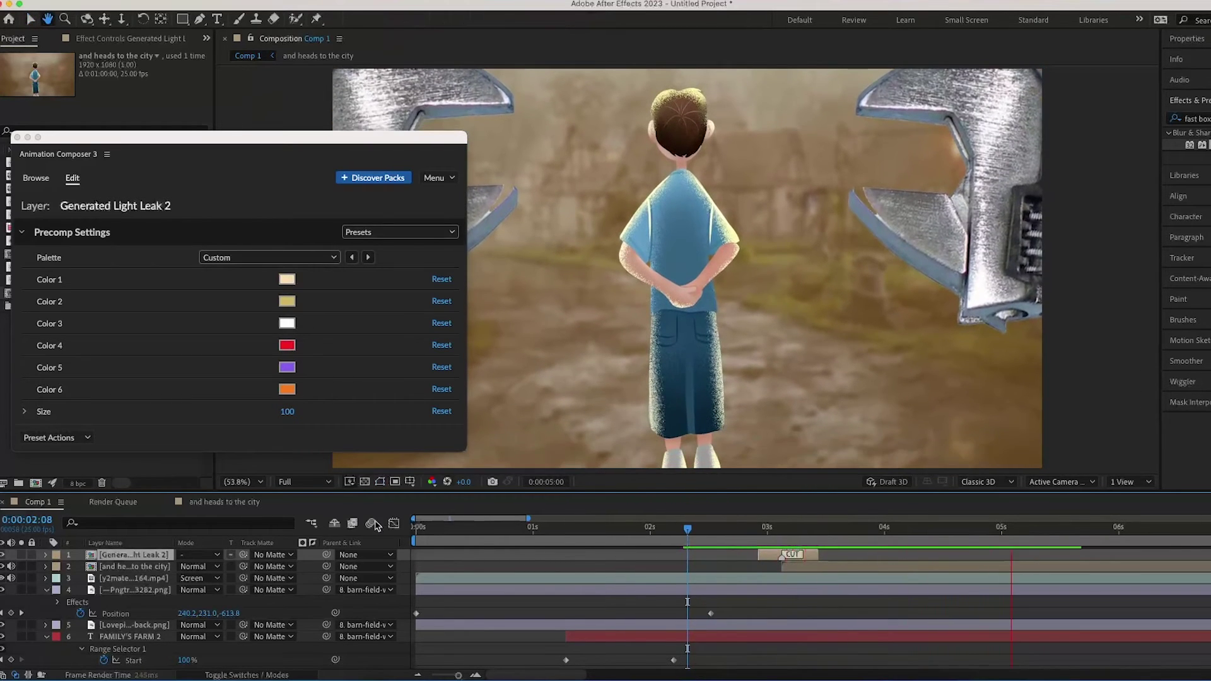
key(space)
click(15, 145)
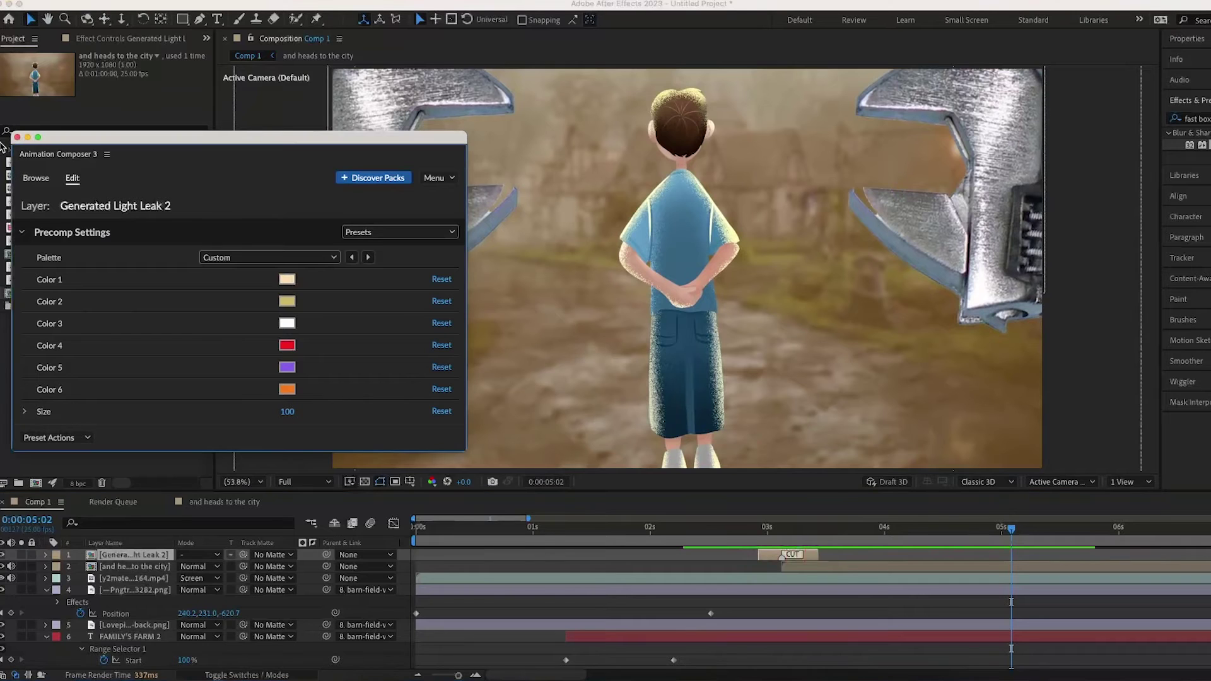
click(16, 145)
Step: In the "and heads to the city" composition, apply easy ease to the background layer's position keyframes
click(203, 504)
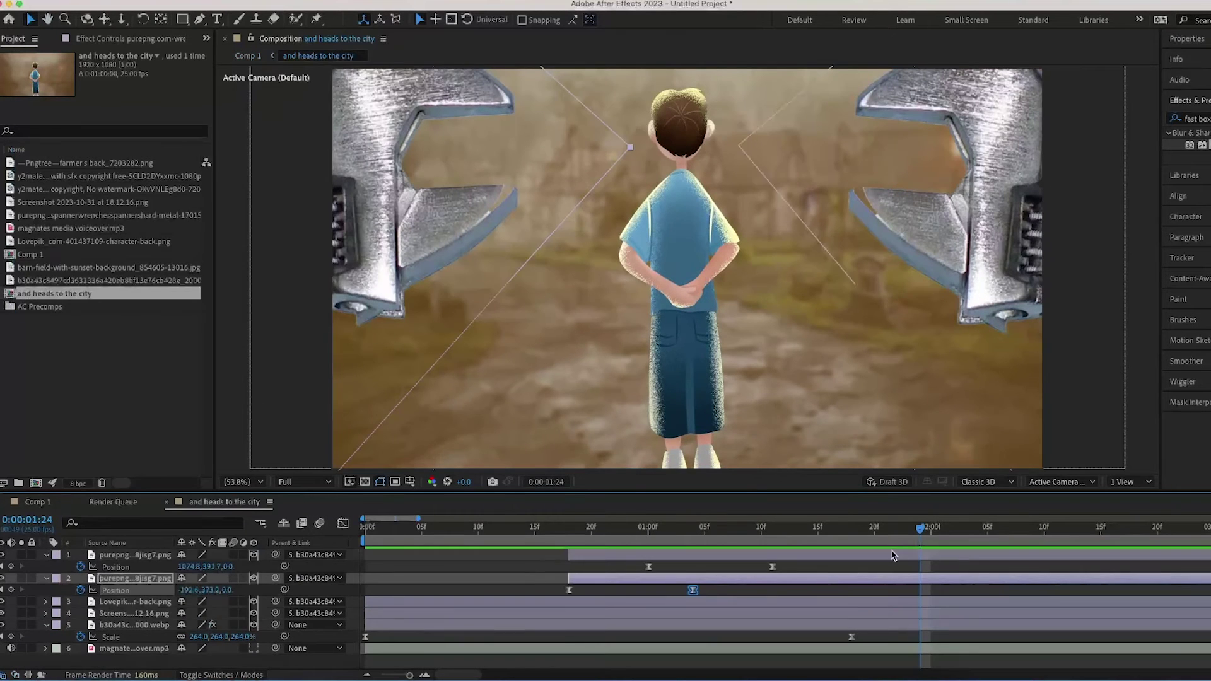
drag(870, 533, 679, 561)
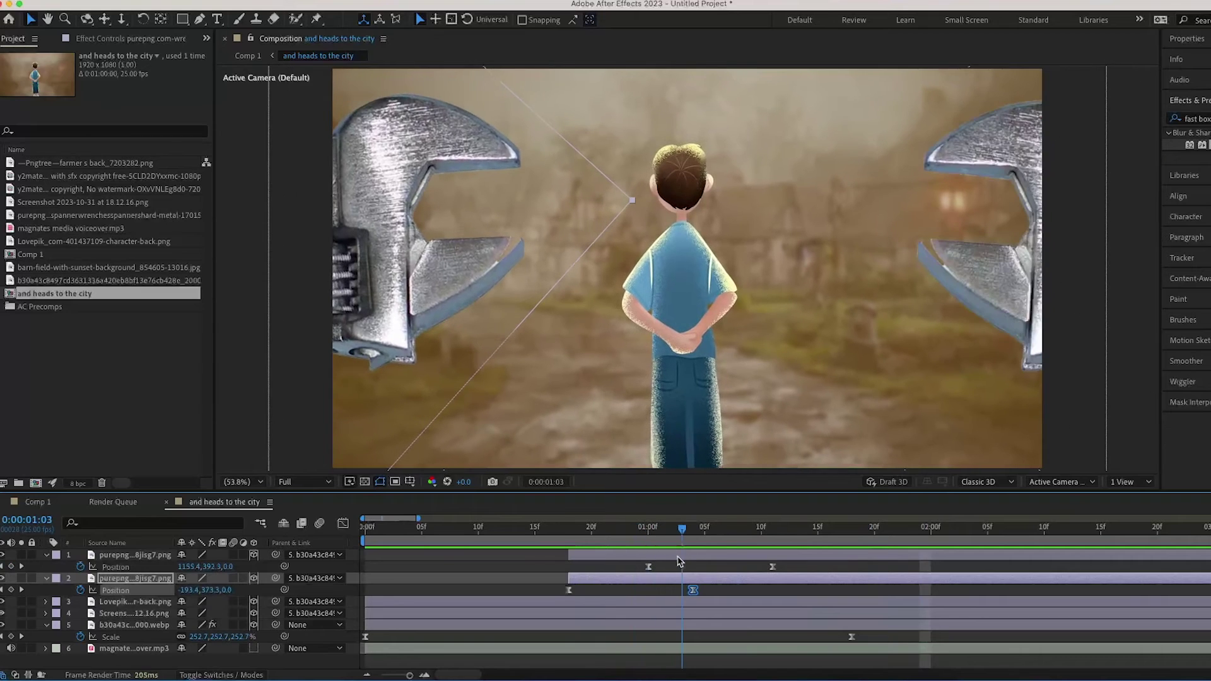
click(584, 627)
drag(662, 643, 939, 632)
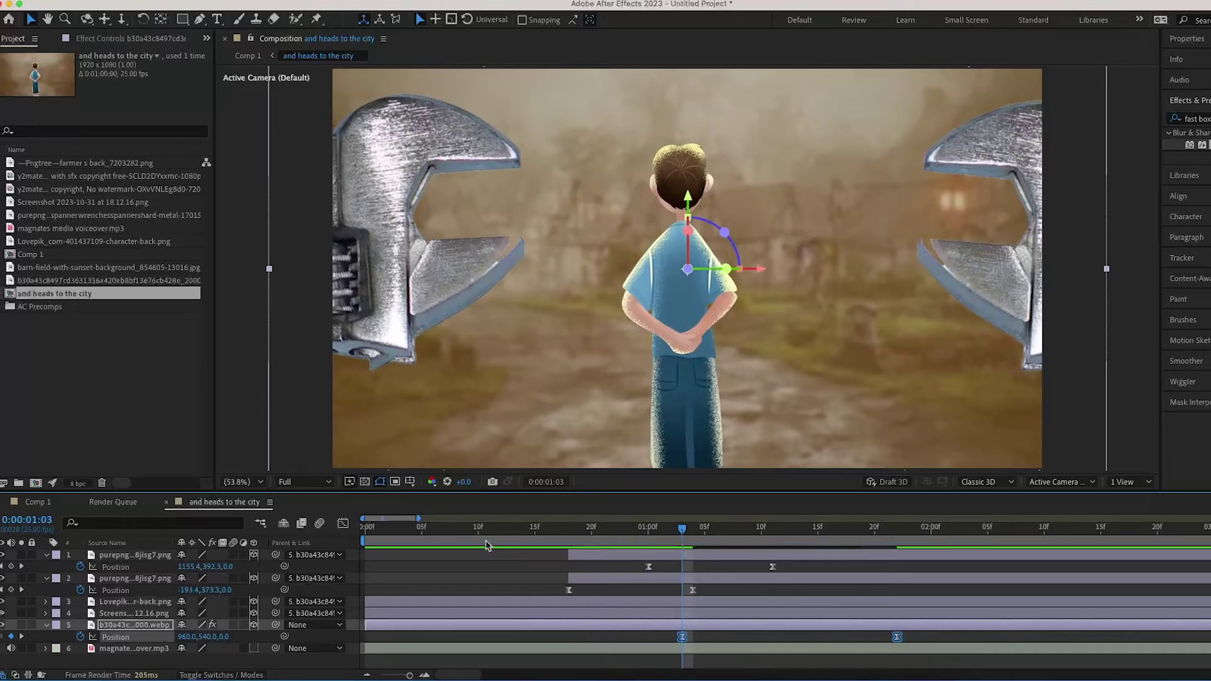
Step: Reshape the background layer's position speed curve so the move starts more gradually, and preview the result
click(343, 522)
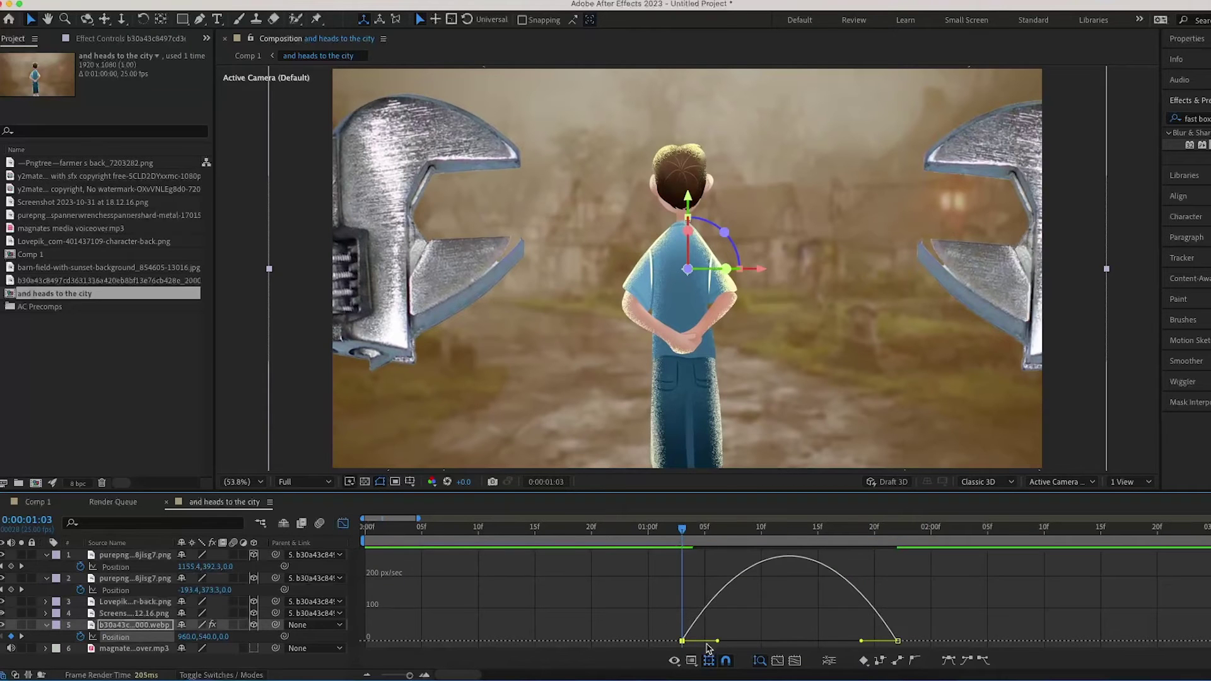
drag(717, 641, 748, 641)
key(space)
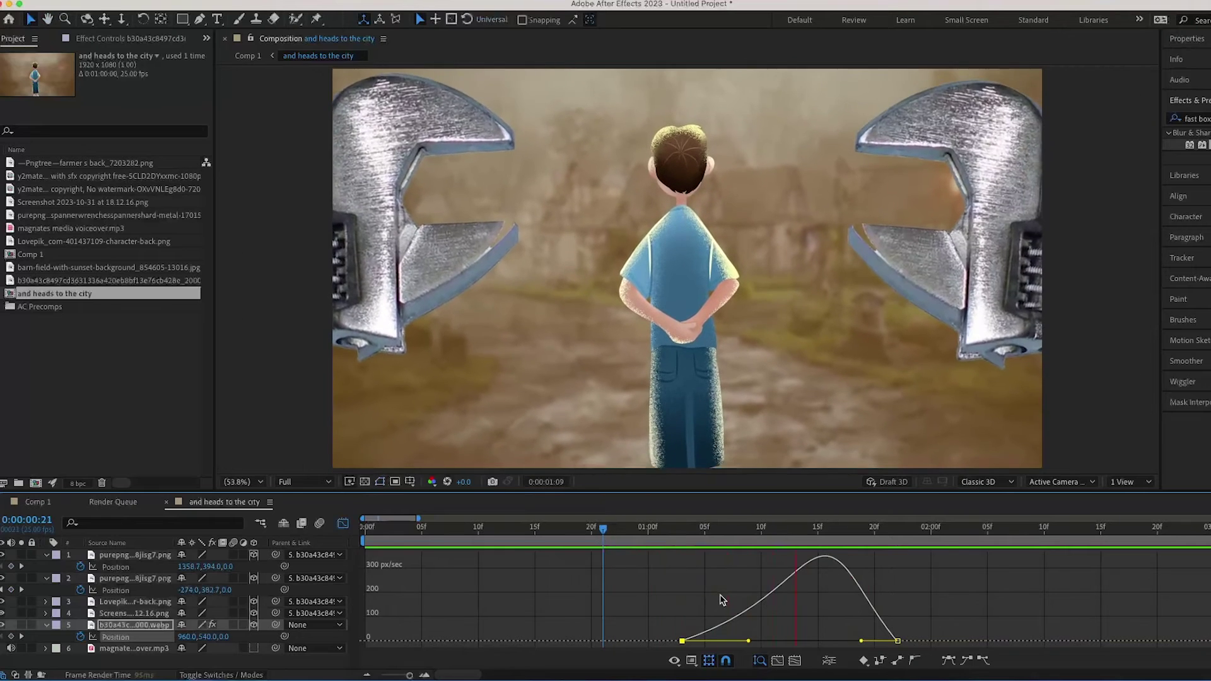
key(space)
click(343, 523)
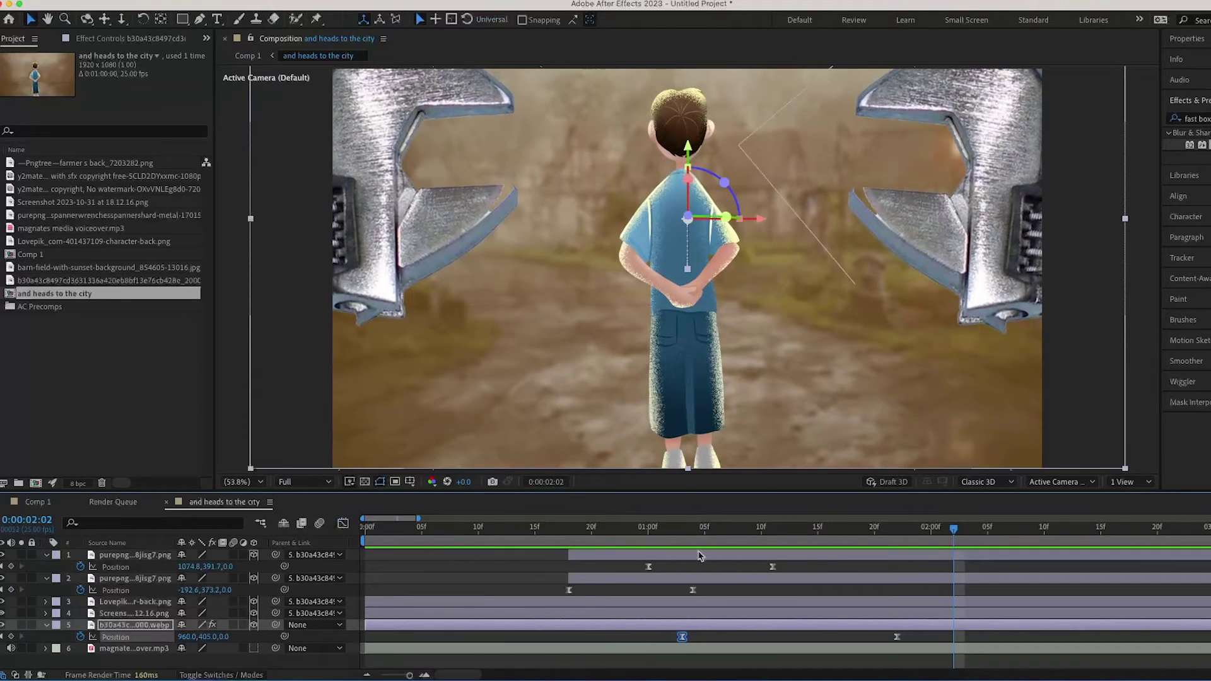
Step: Return to Comp 1 and play back the city scene from just after the light leak
click(38, 502)
click(799, 532)
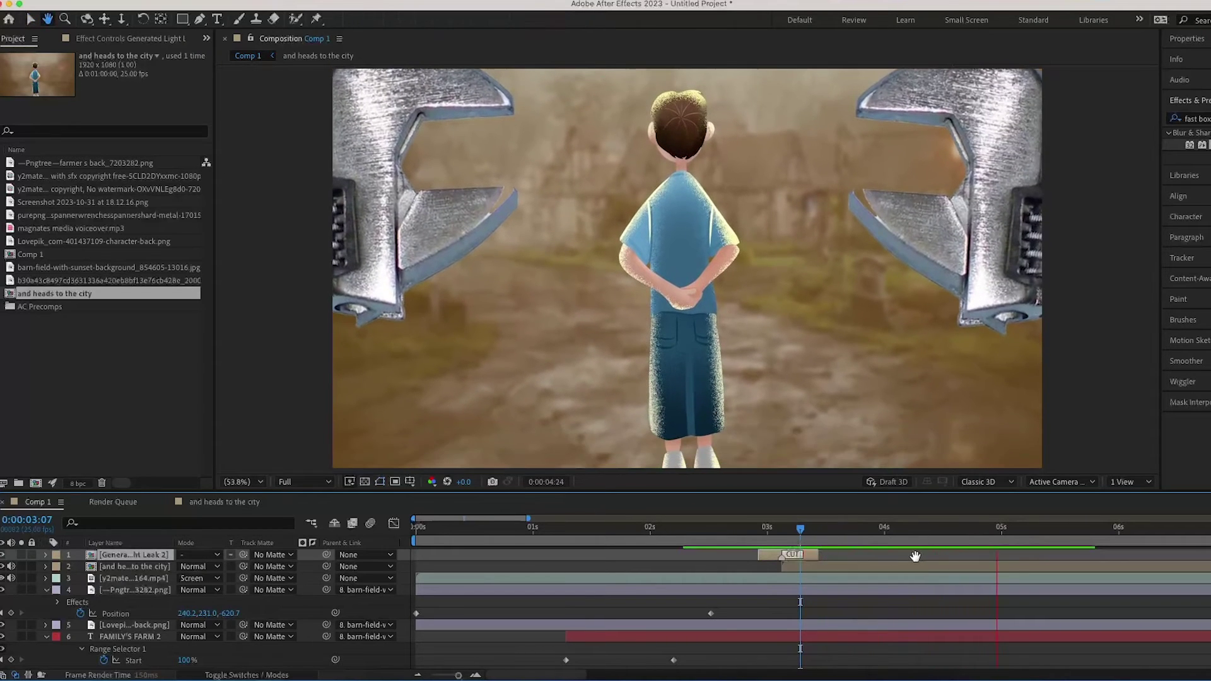
click(992, 536)
key(space)
Step: Keyframe the "and heads to the city" layer's position from 0:00:04:18 to 0:00:05:07 so it slides upward out of the frame
drag(996, 538, 969, 544)
key(space)
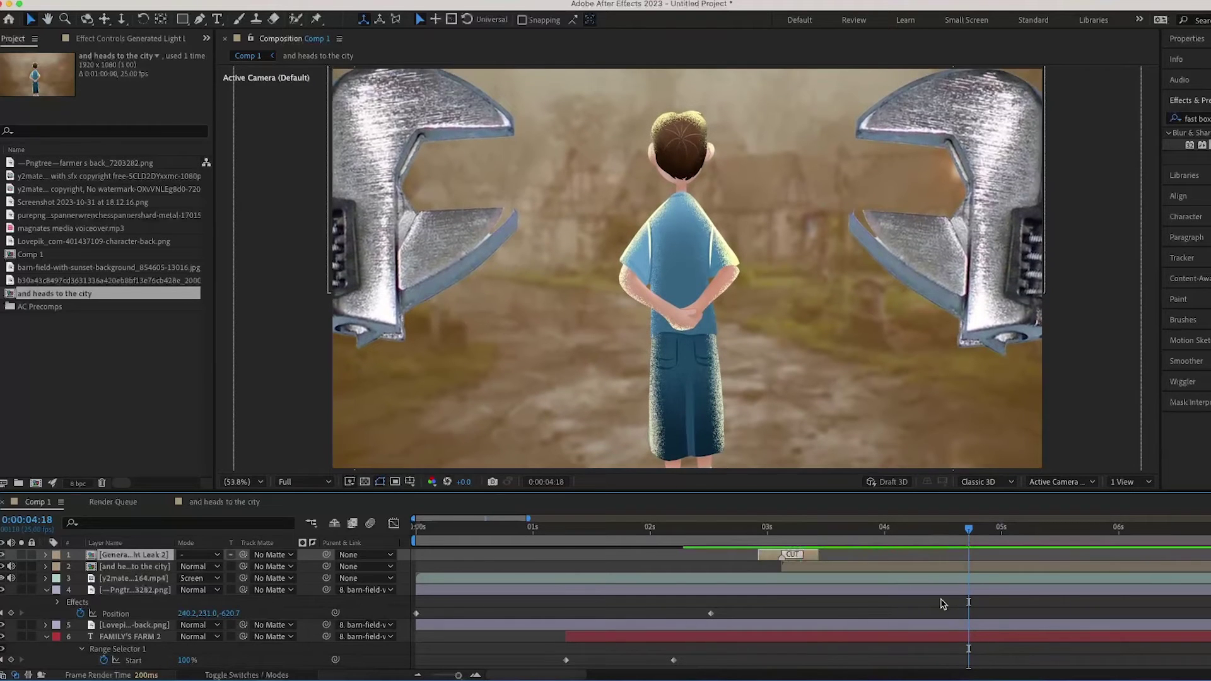
click(903, 567)
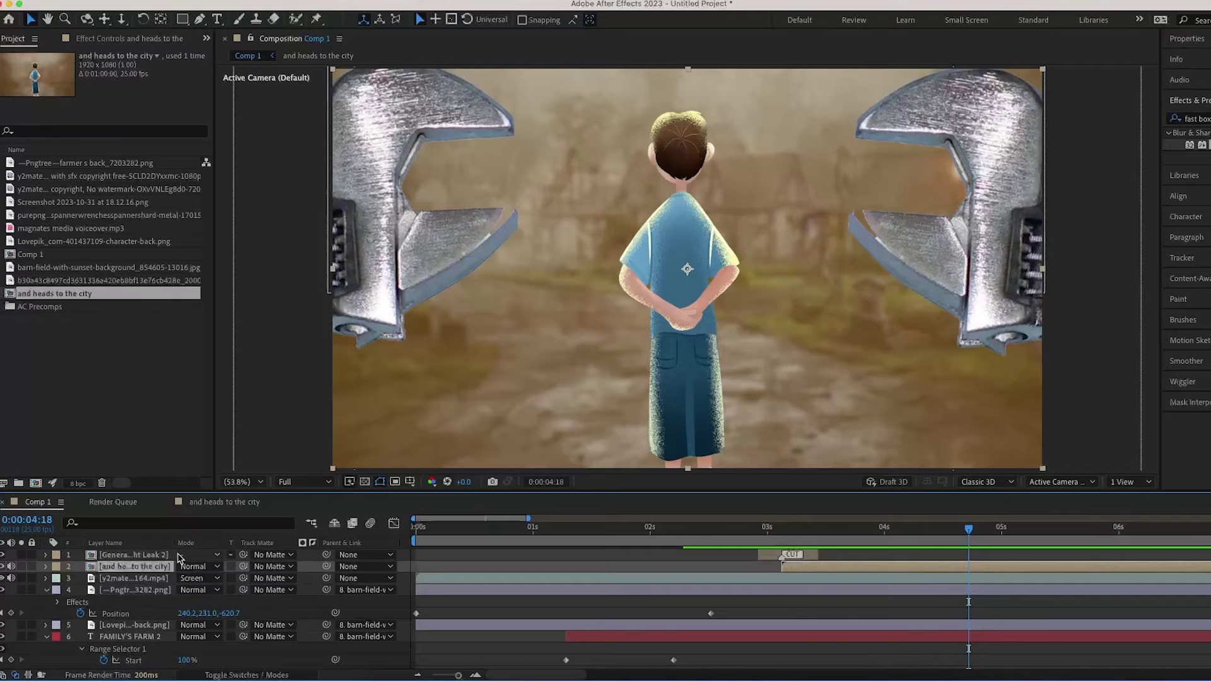
key(p)
click(80, 578)
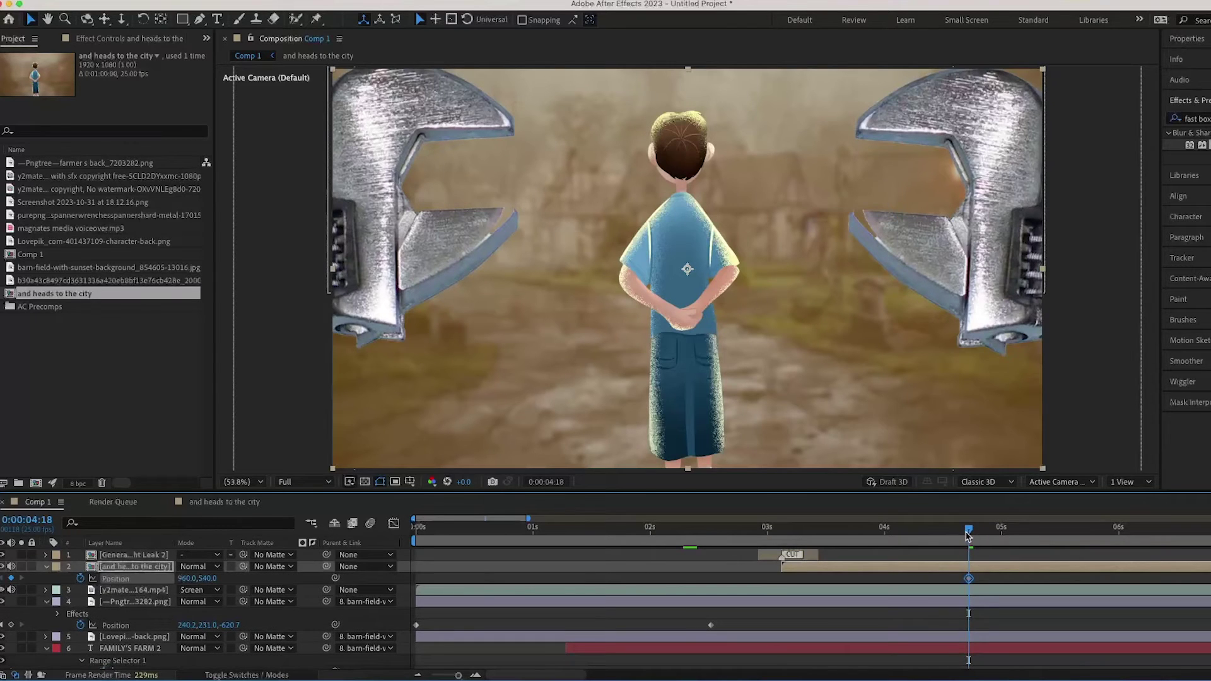
key(space)
key(space)
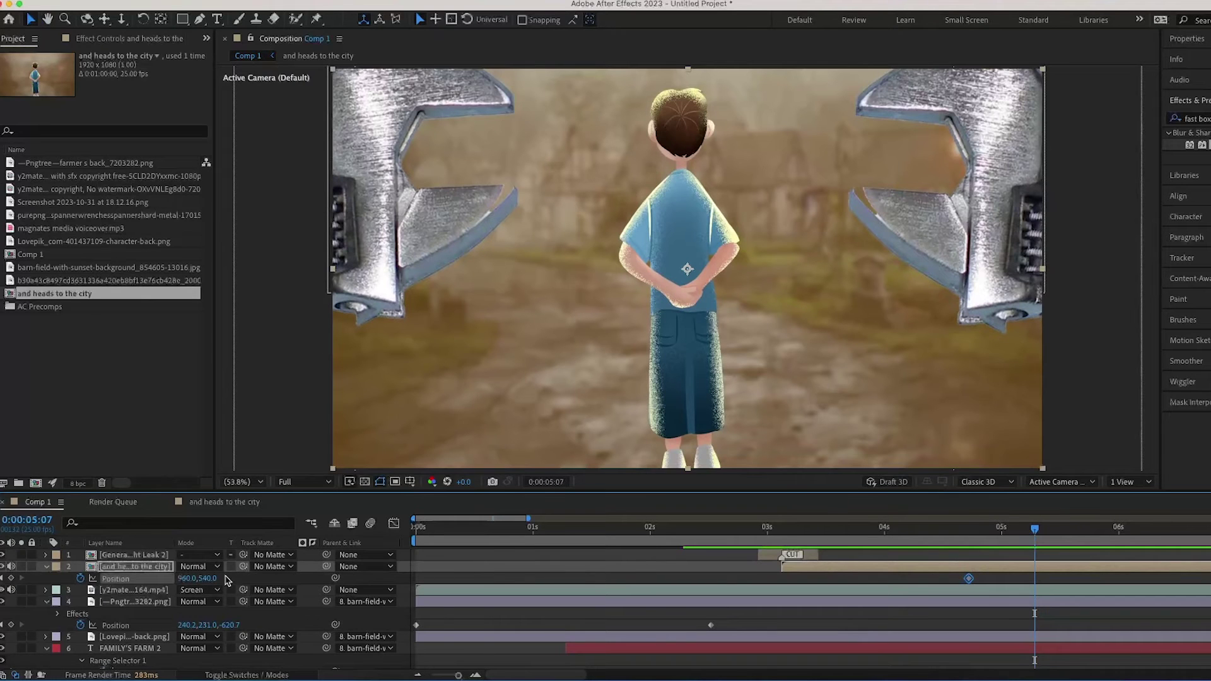
drag(208, 580, 11, 578)
Step: Preview the city layer's exit and move its first position keyframe to 0:00:04:17
drag(1018, 532, 944, 536)
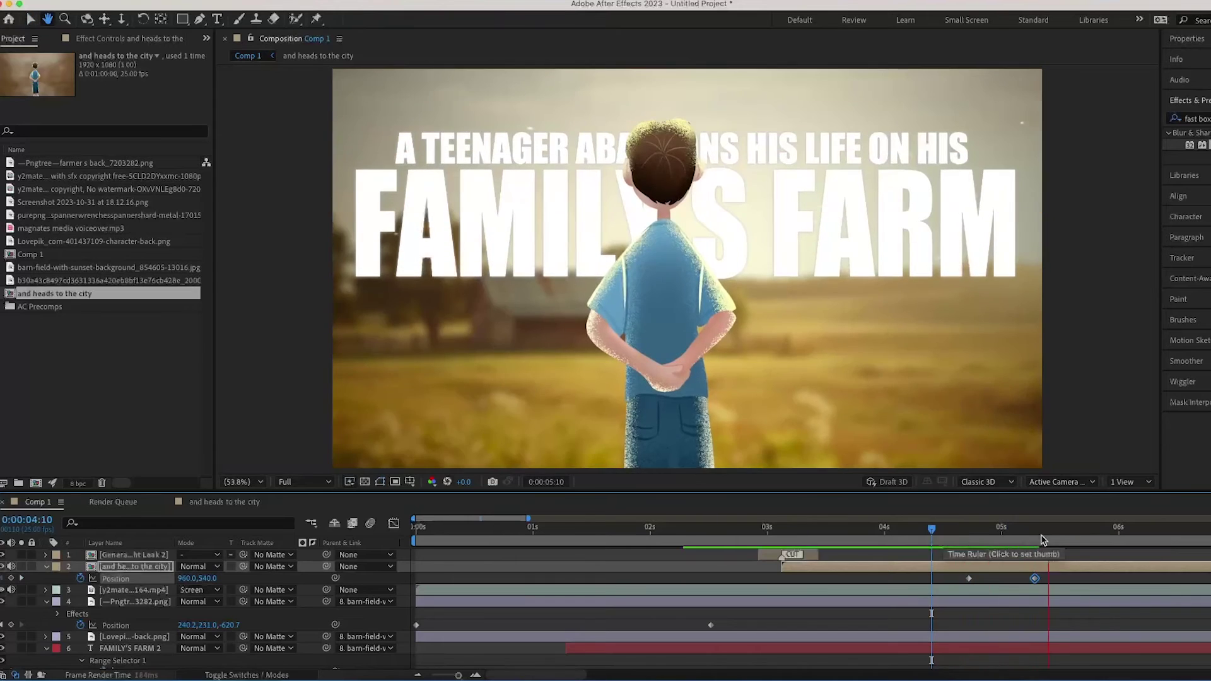
click(963, 532)
click(1067, 582)
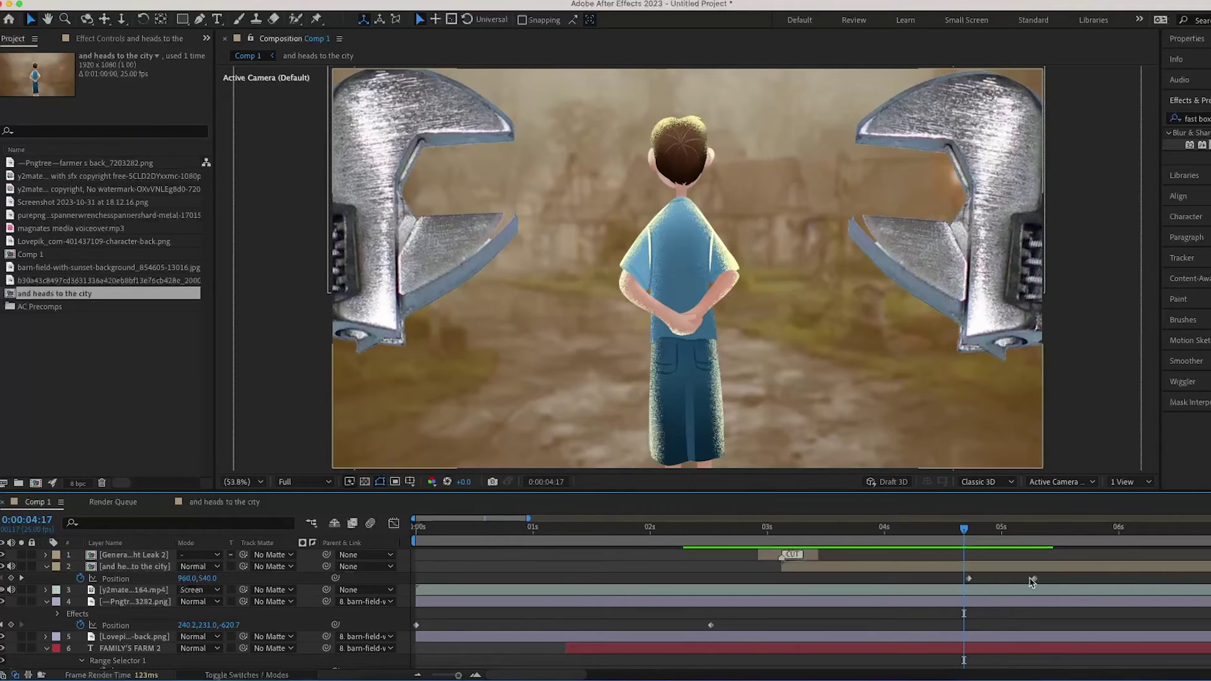
drag(969, 579, 932, 579)
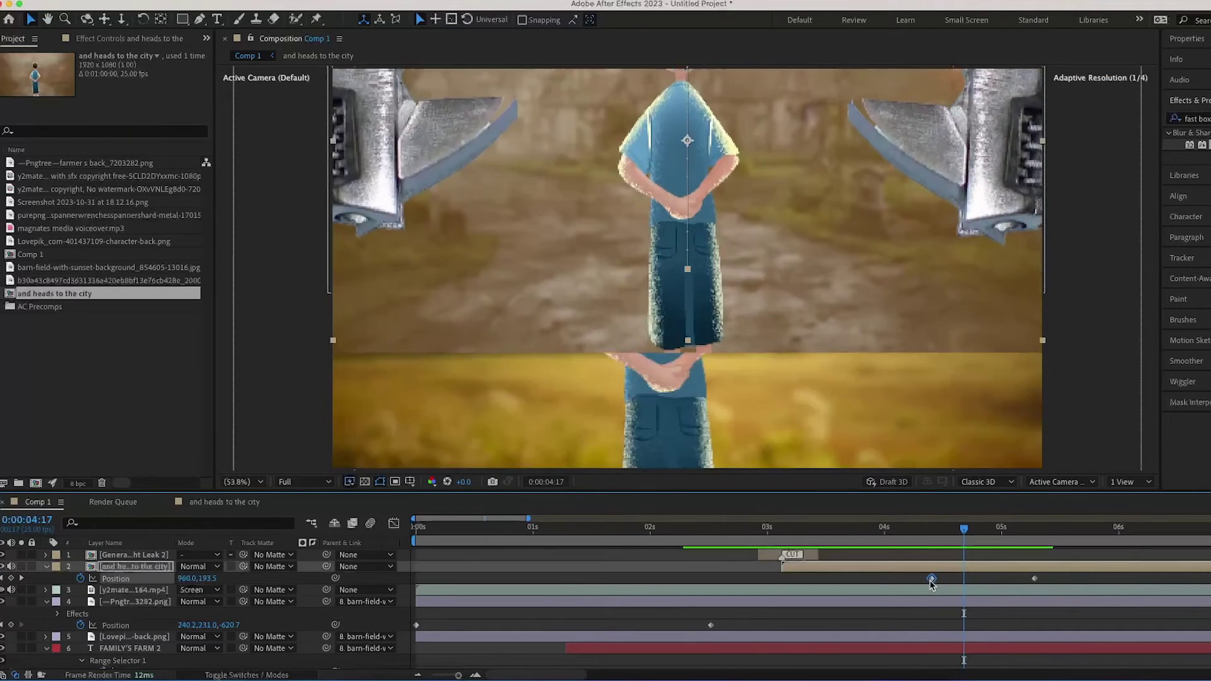
drag(964, 530, 947, 583)
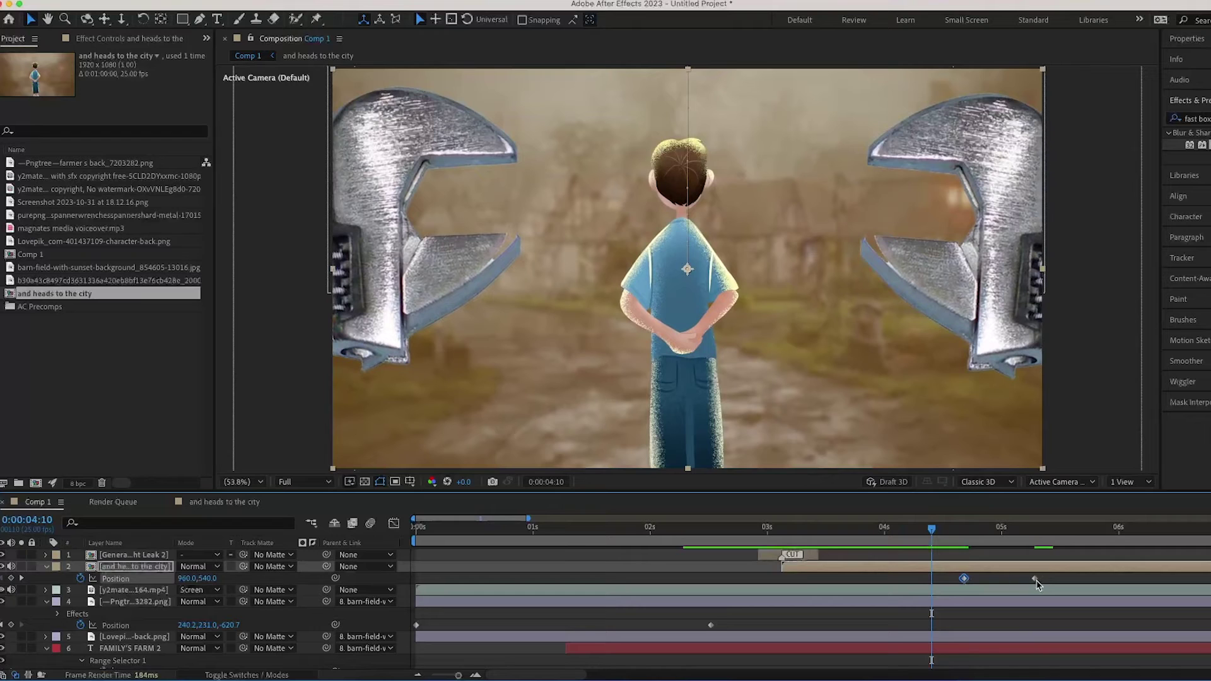
Step: Move the city layer's last position keyframe to about 0:00:05:18 and play back the slower exit
drag(1072, 579, 1086, 579)
key(space)
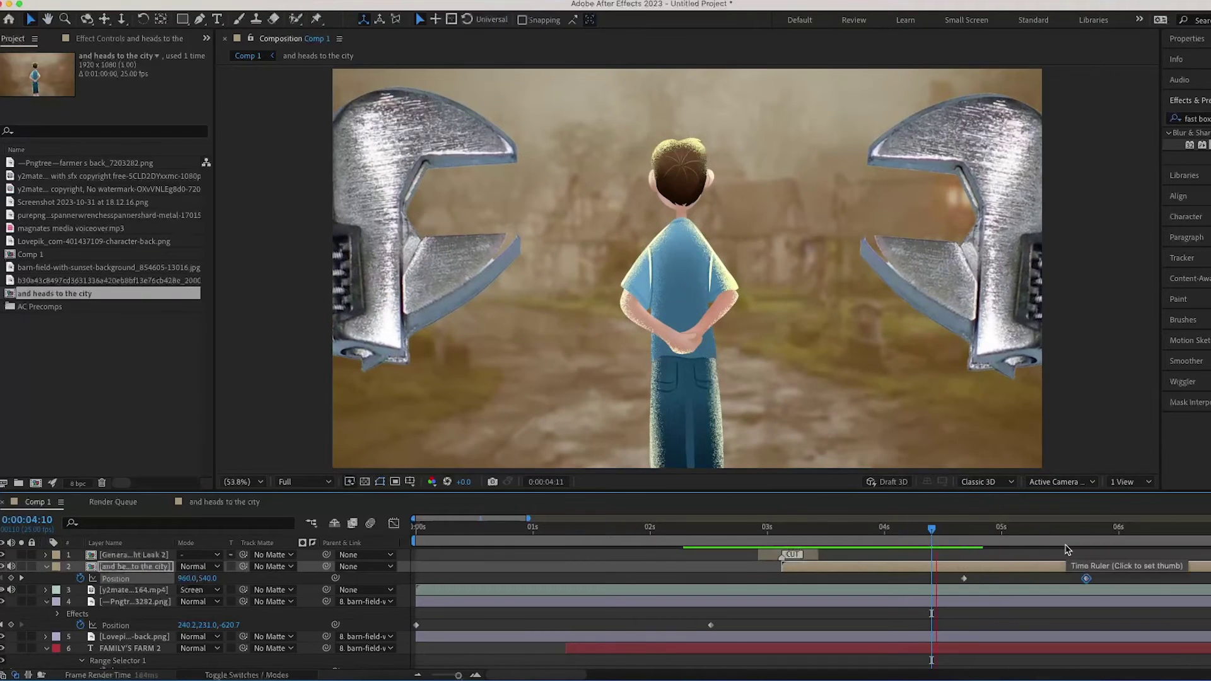
key(space)
click(903, 538)
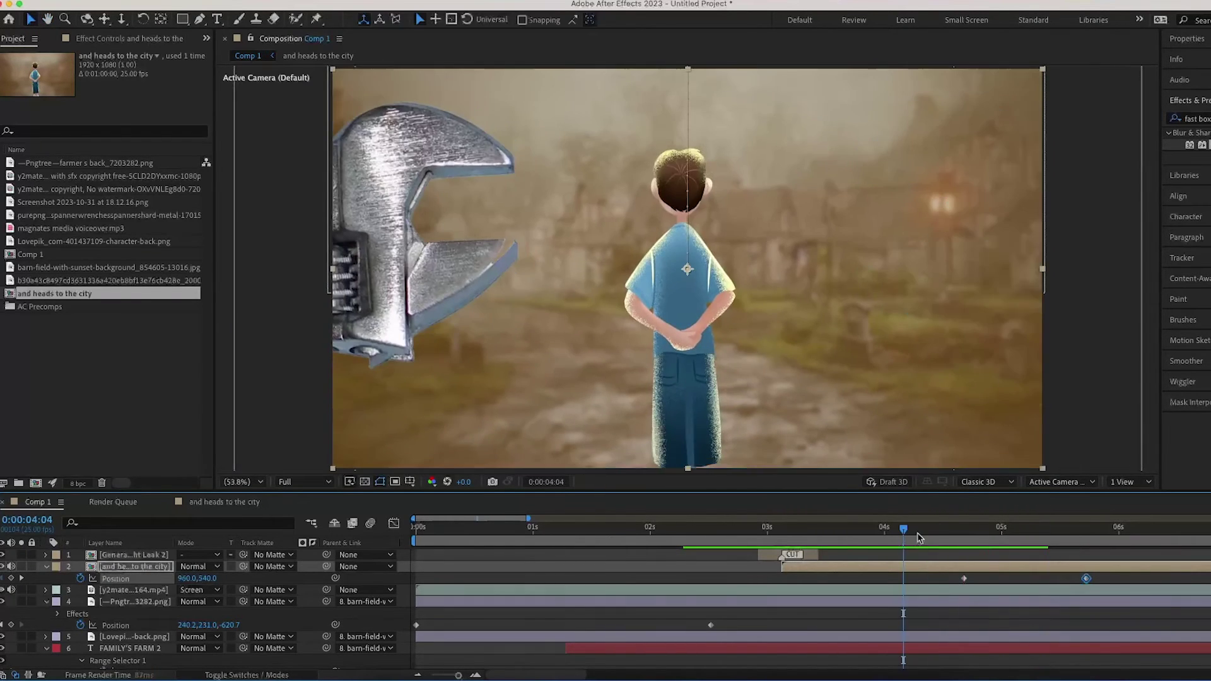
key(space)
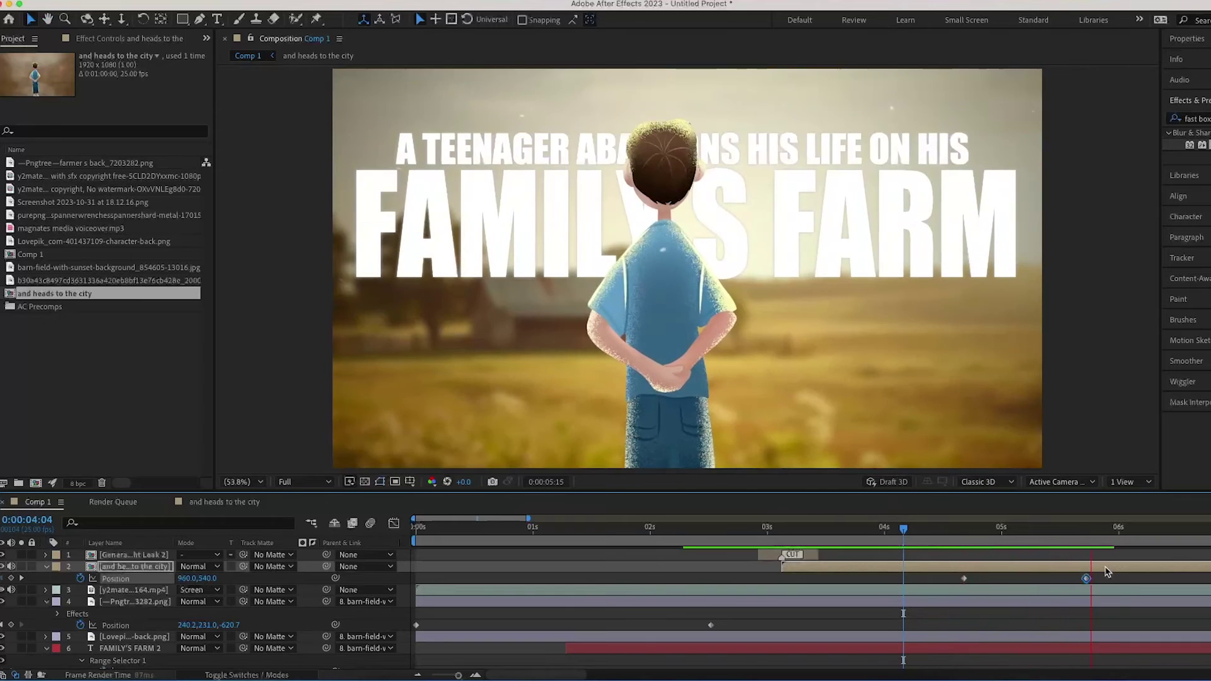
click(852, 528)
key(space)
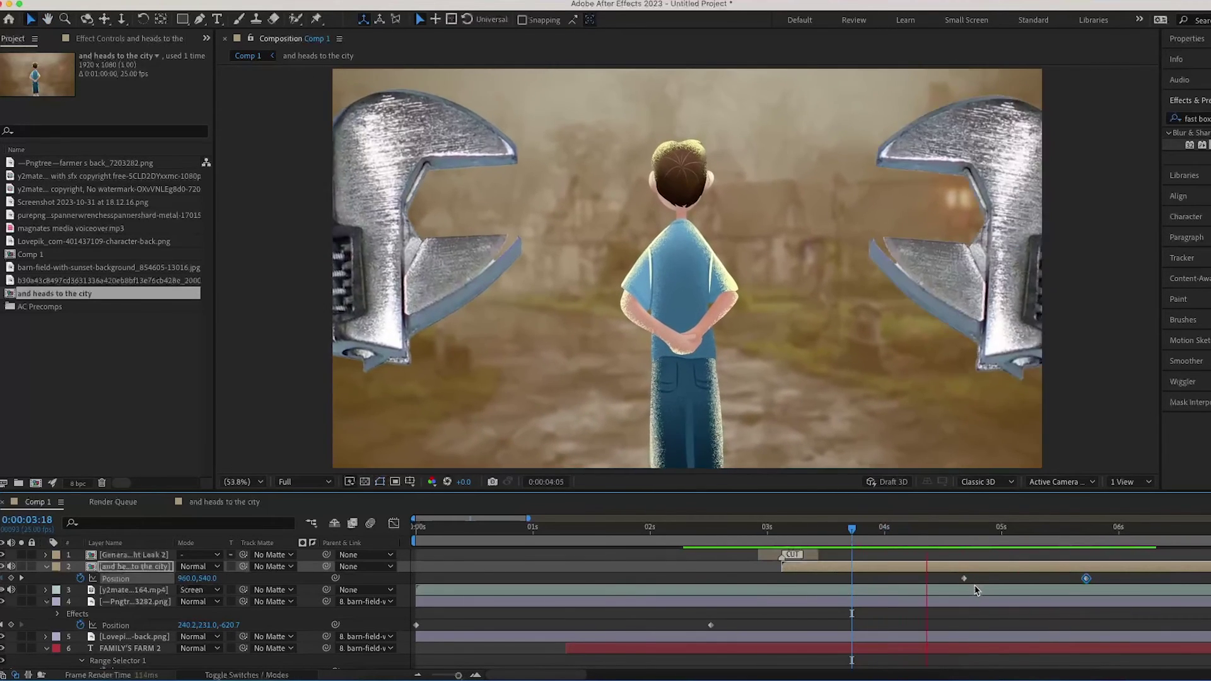
key(space)
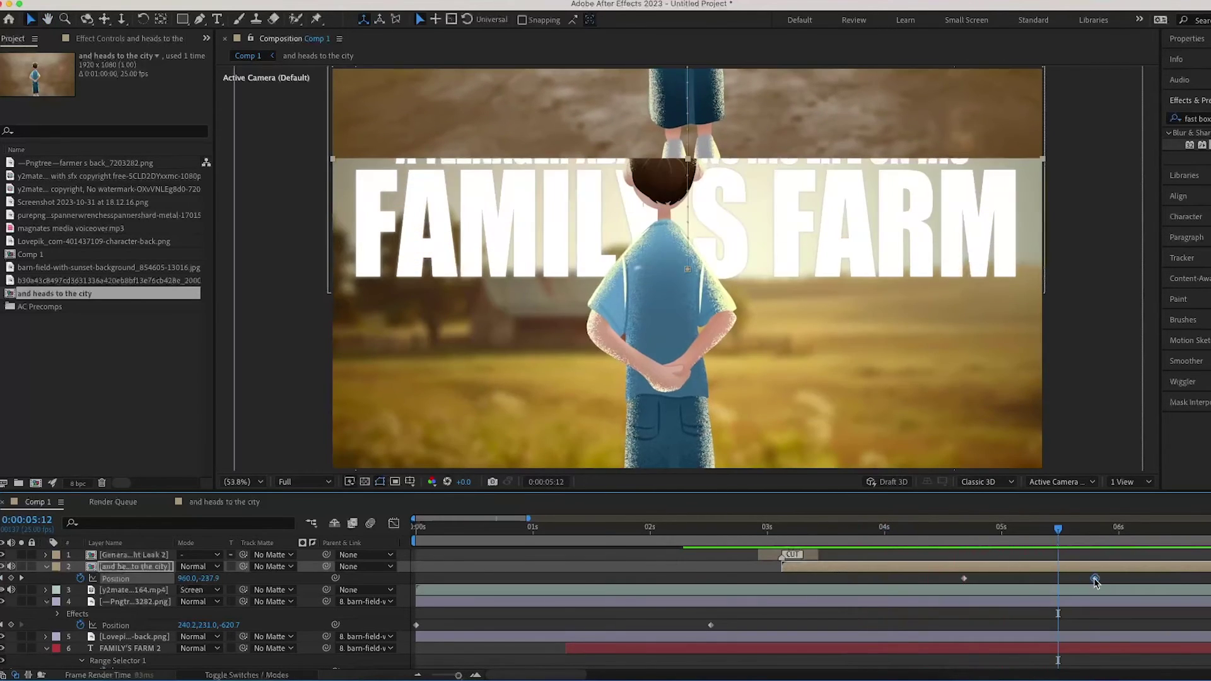
Step: Move the city layer's last position keyframe to about 0:00:05:24, preview the exit, and apply easy ease to both keyframes
drag(1095, 579, 1114, 579)
click(936, 528)
key(space)
key(space)
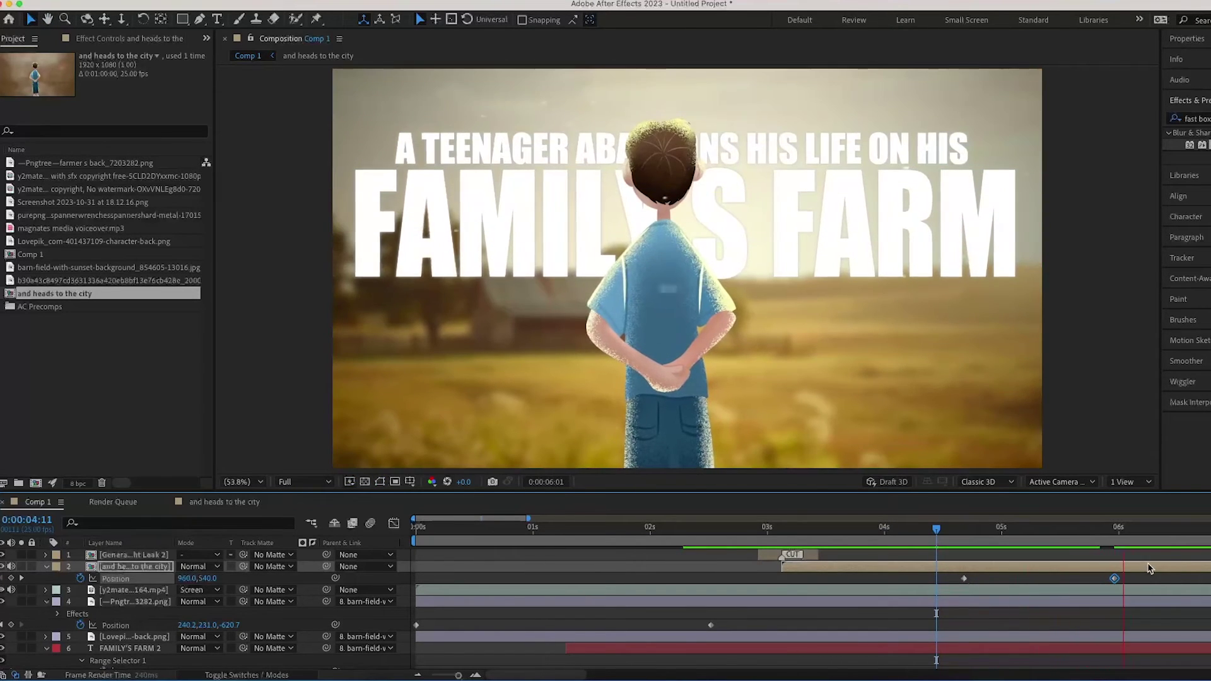
key(space)
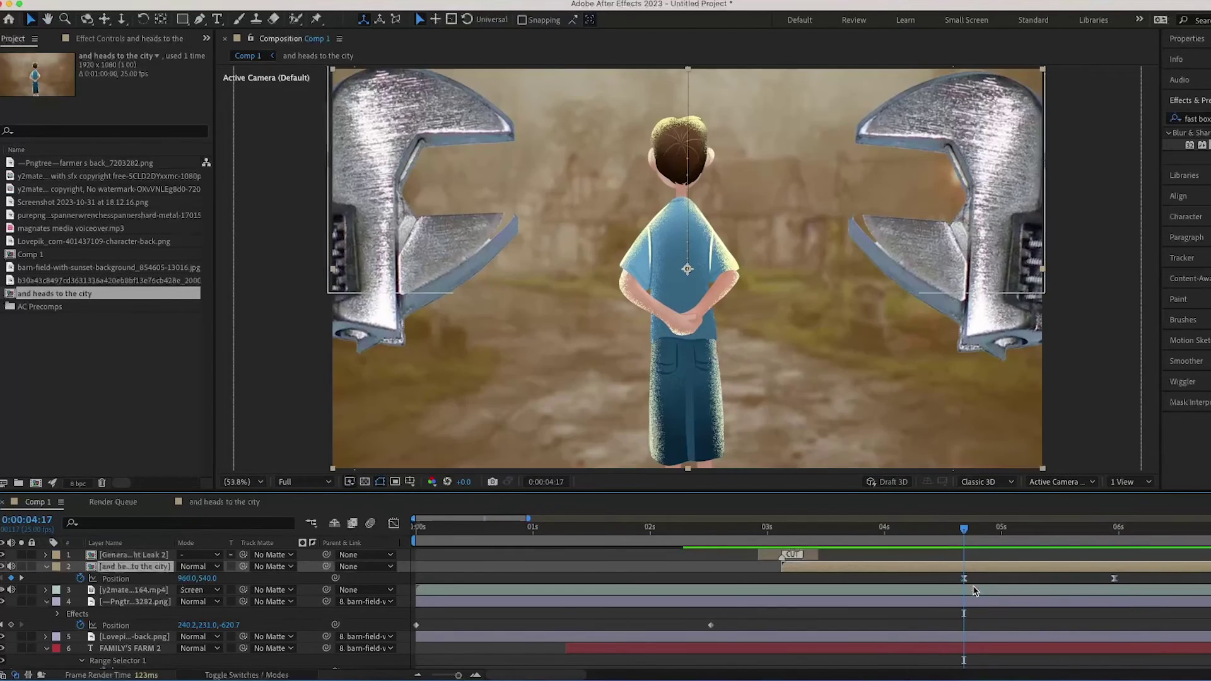
Step: Split the farm scene layers, from the y2mate overlay down to the barn background, at 0:00:04:17
click(973, 591)
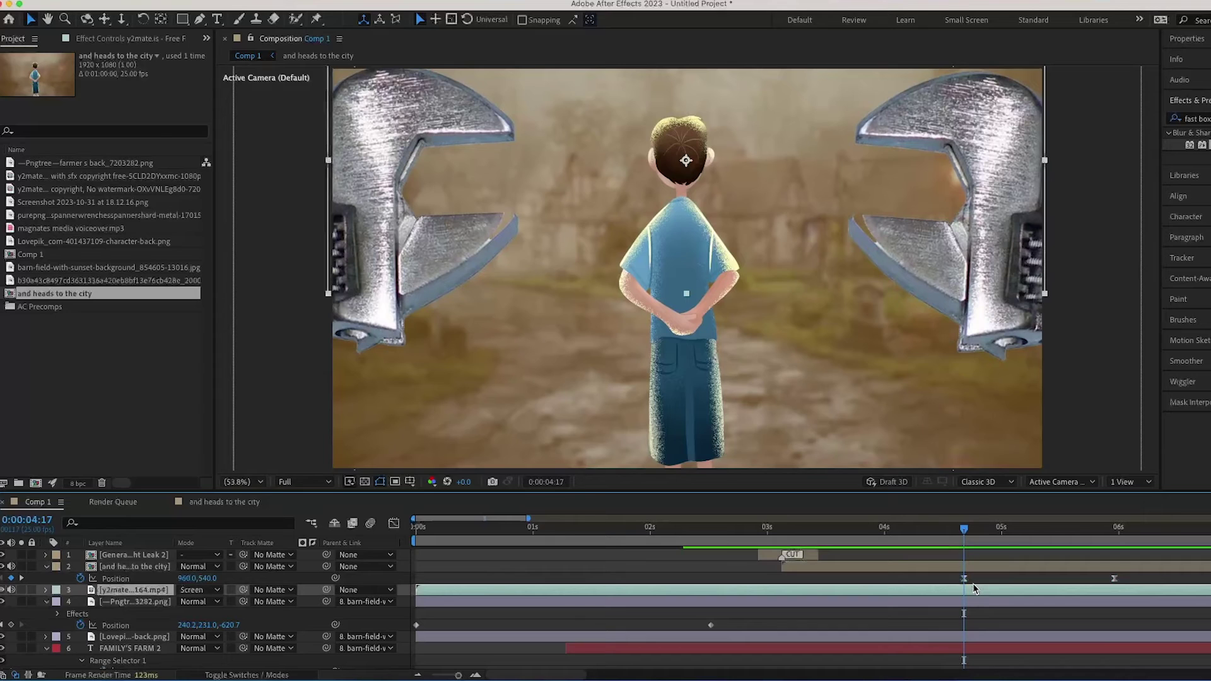
scroll(973, 588, down, 5)
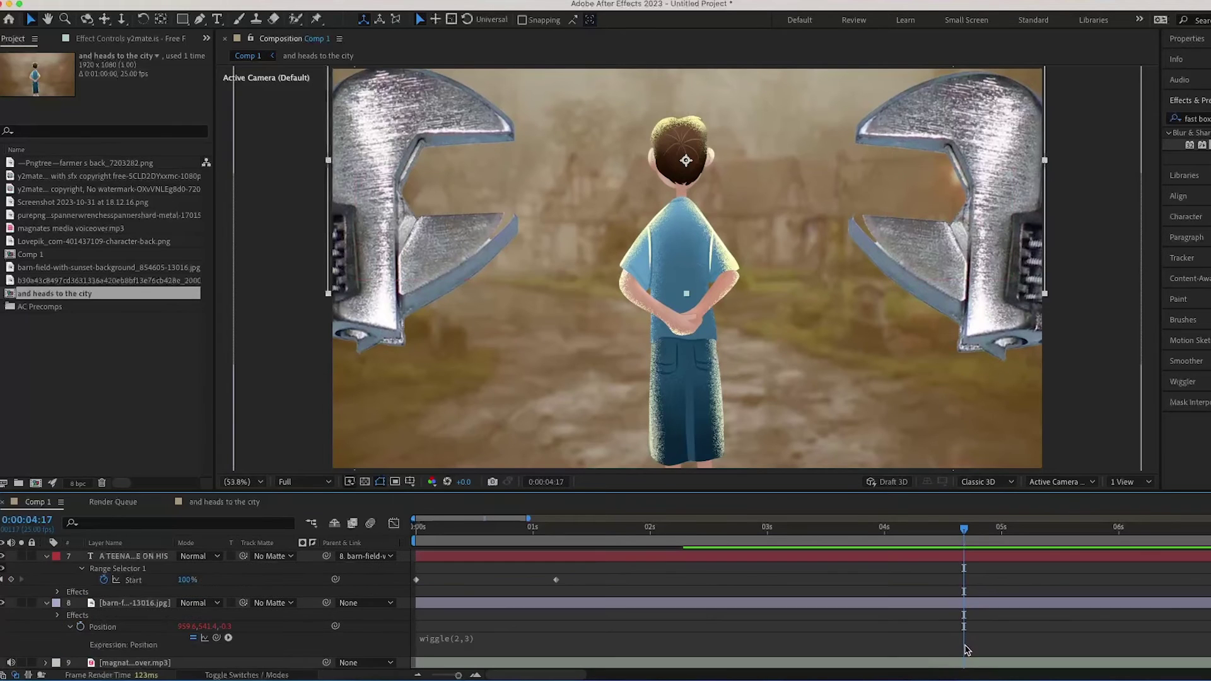
key(super+a)
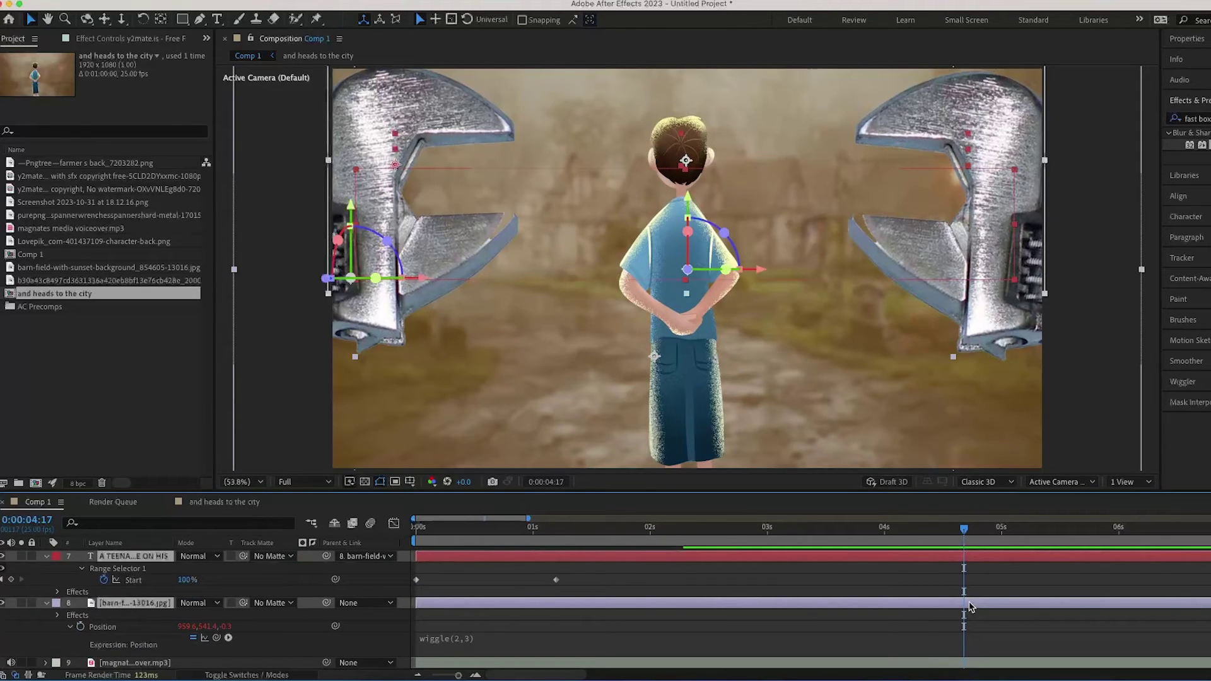
key(super+shift+d)
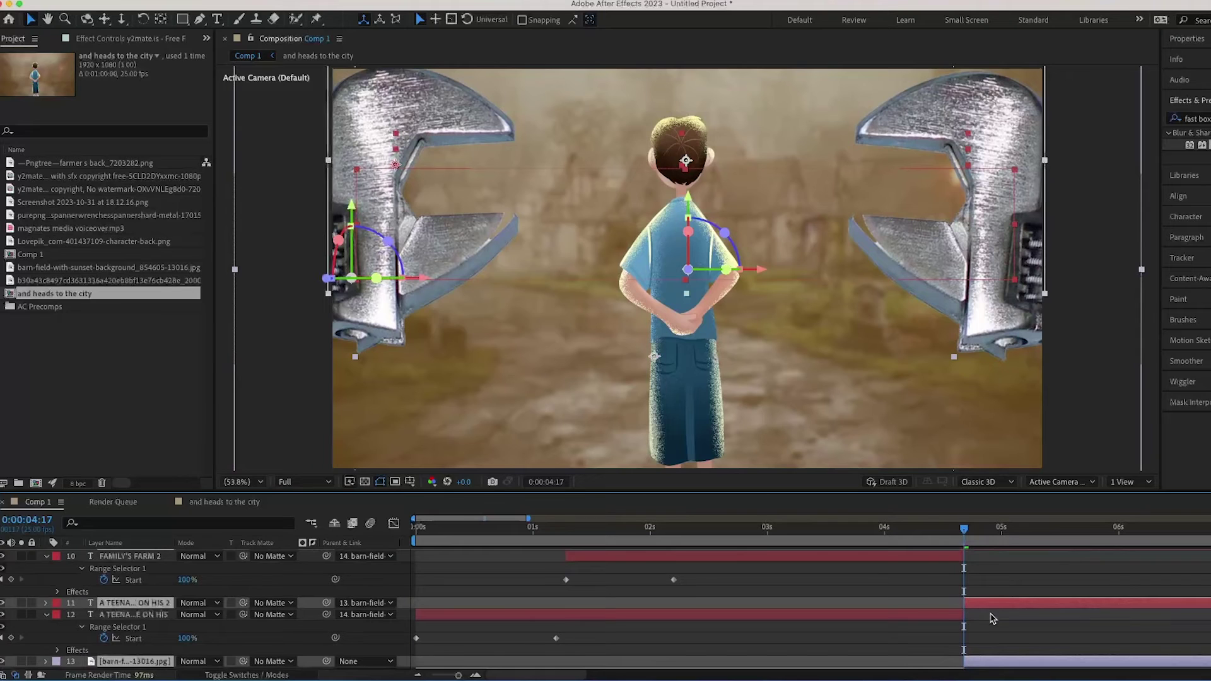
Step: Delete the split-off farm scene layers that begin at 0:00:04:17 in Comp 1
scroll(992, 624, down, 2)
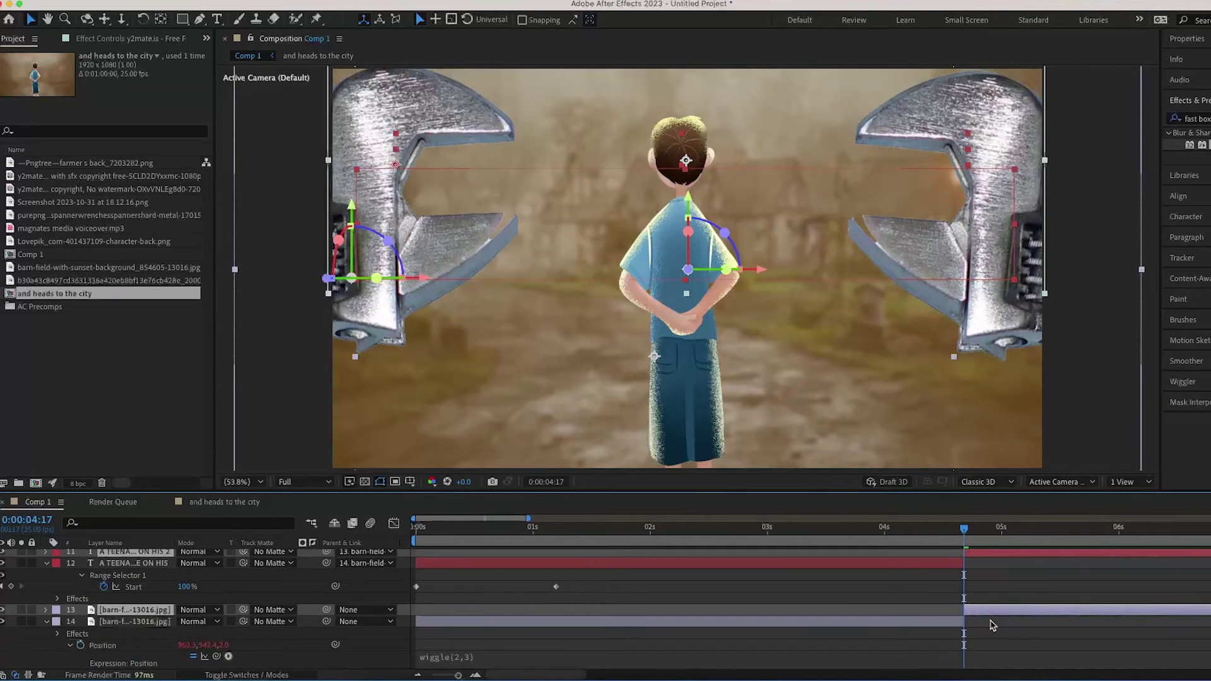
click(992, 624)
scroll(990, 624, up, 5)
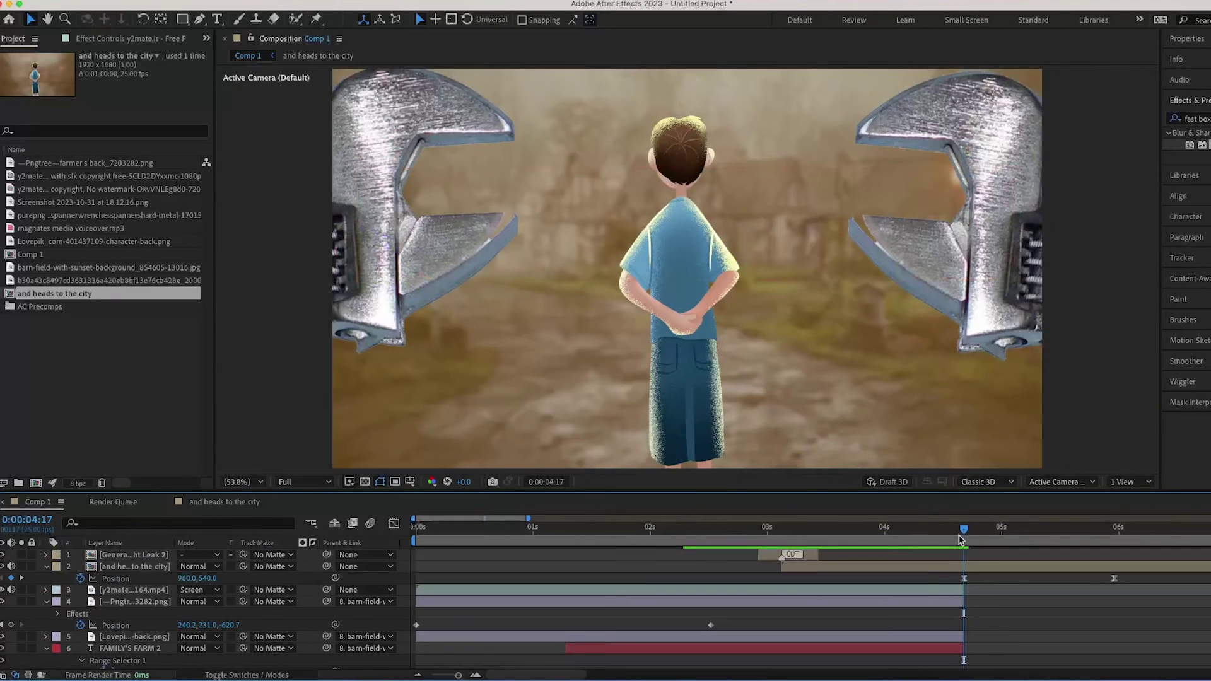
Step: Check the city scene's exit after 0:00:04:17 and play back Comp 1
drag(962, 531, 1019, 533)
click(870, 534)
key(space)
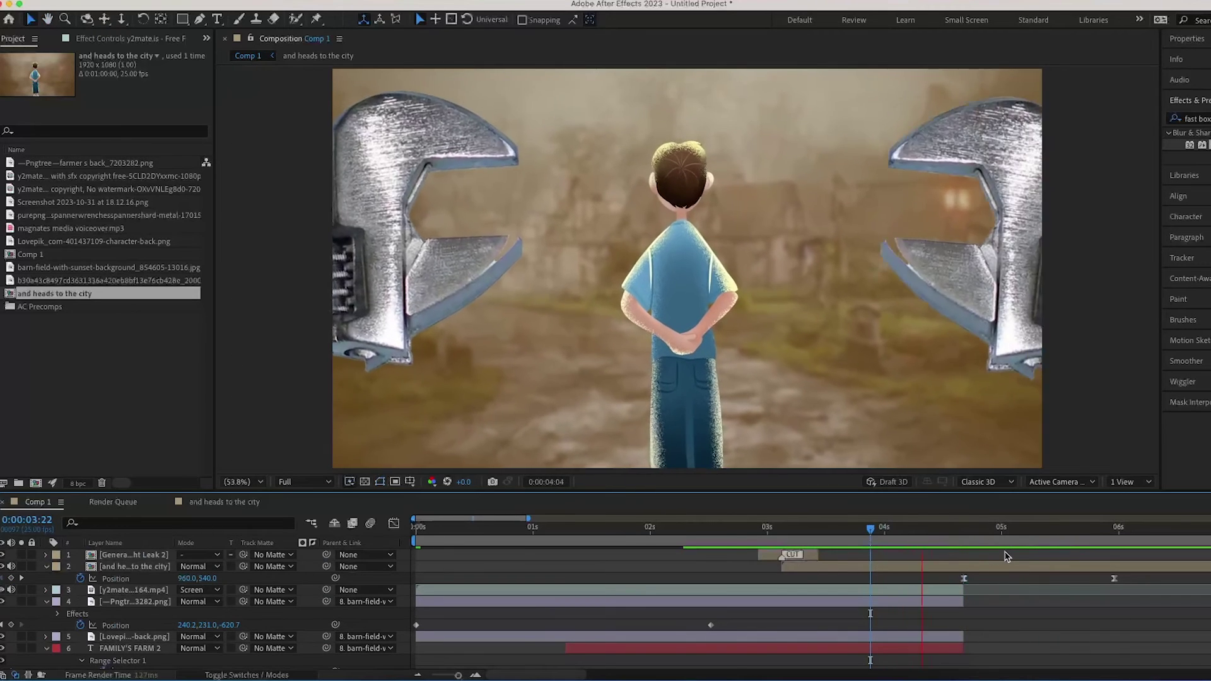
key(space)
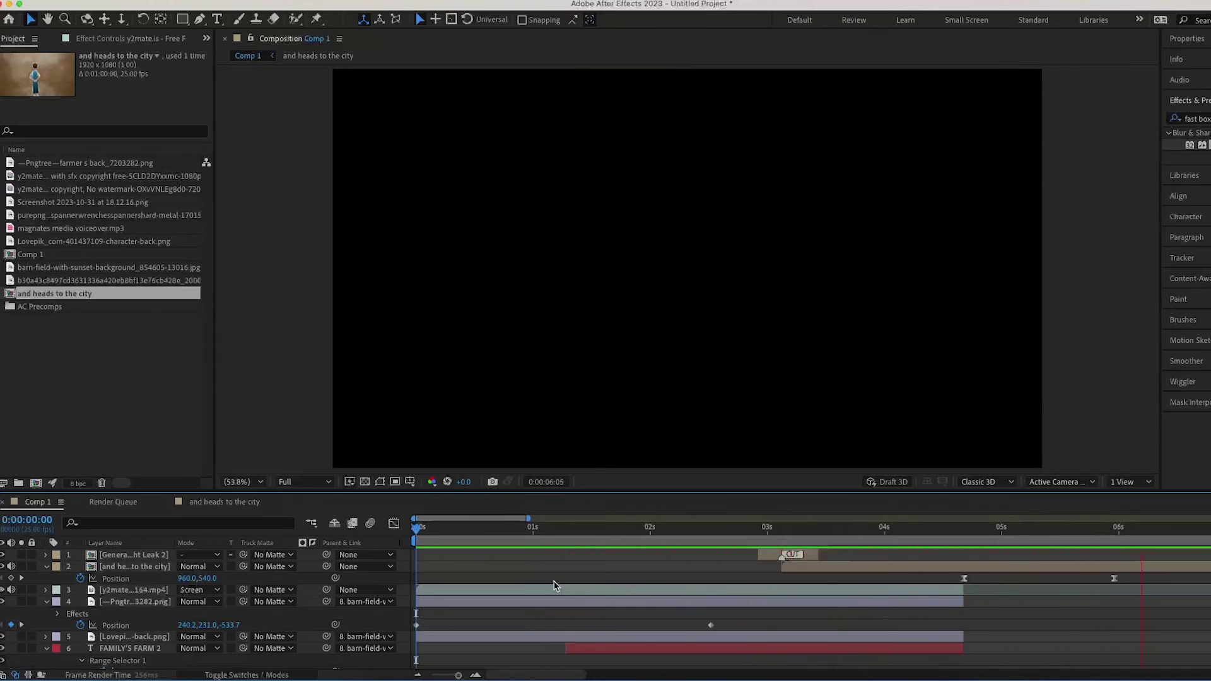
key(space)
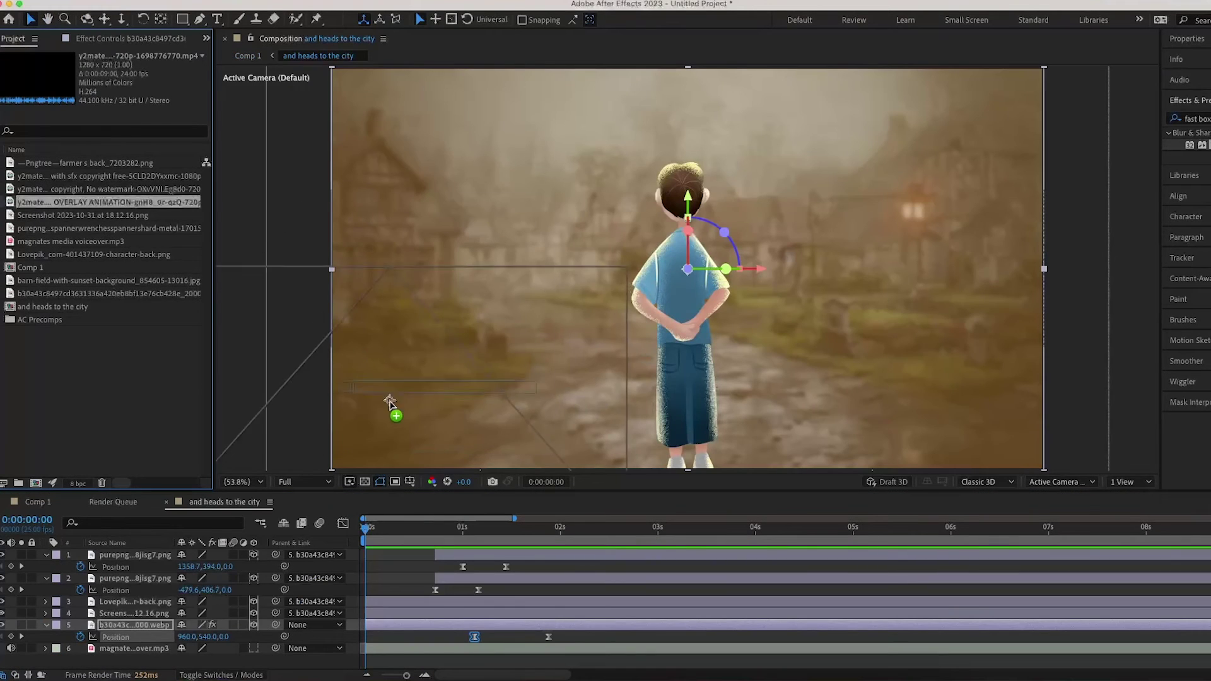
Step: Add the fire overlay video as the top layer of "and heads to the city", stretch it past the frame width, and lower it
drag(390, 404, 182, 557)
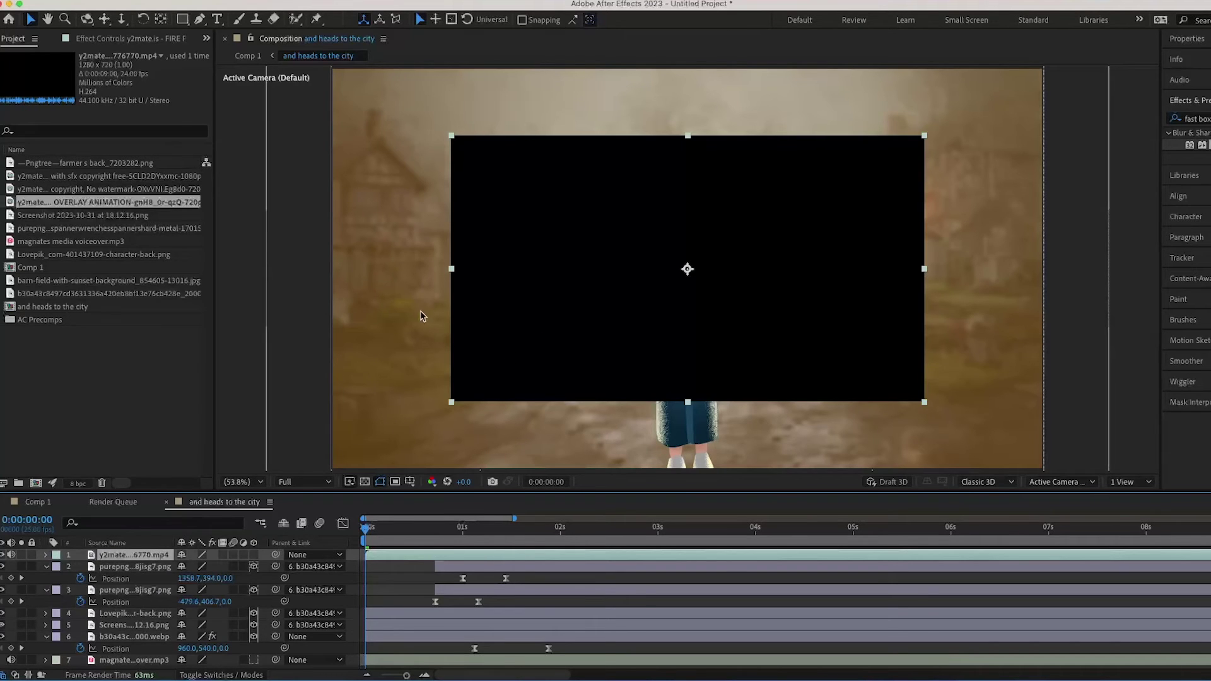
drag(451, 269, 322, 270)
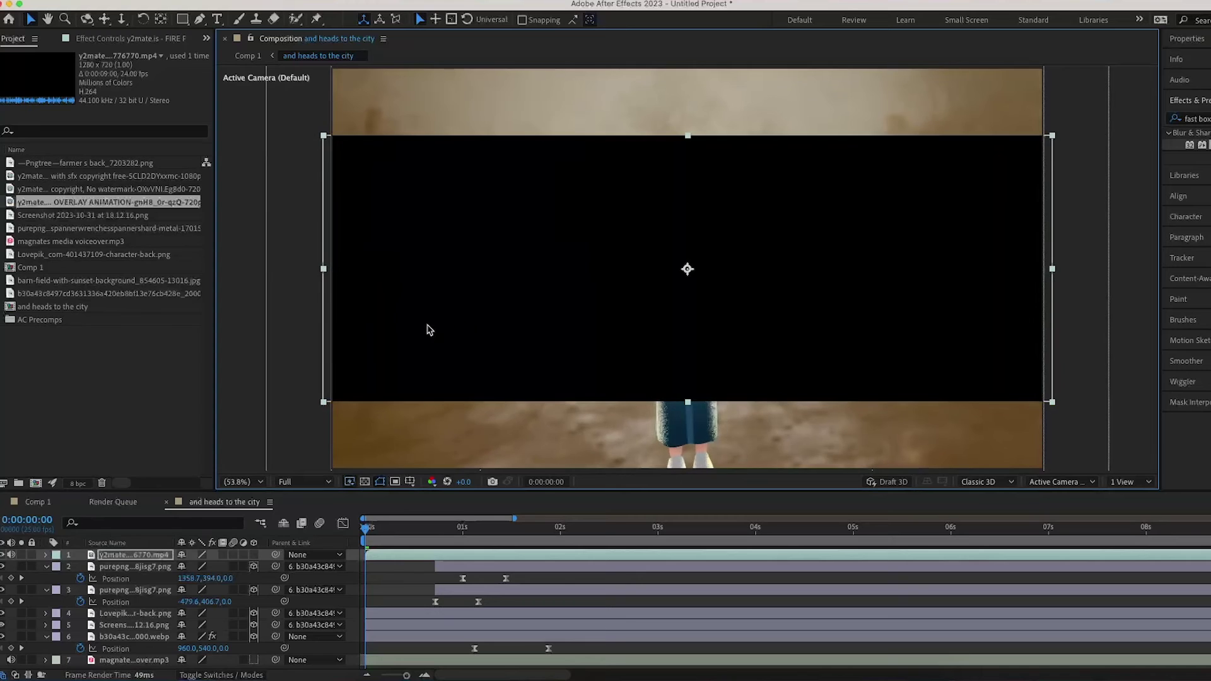
drag(427, 330, 466, 400)
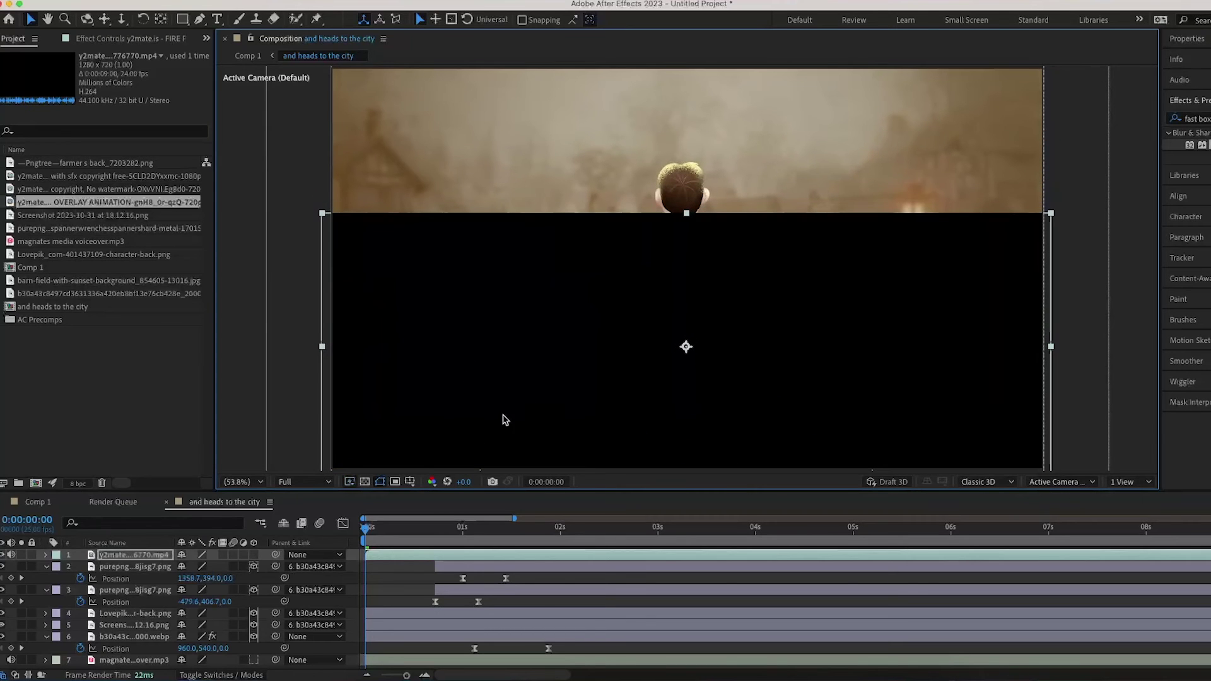
Step: Set the fire overlay layer's blending mode to Screen and preview the sparks from the start of the city comp
key(space)
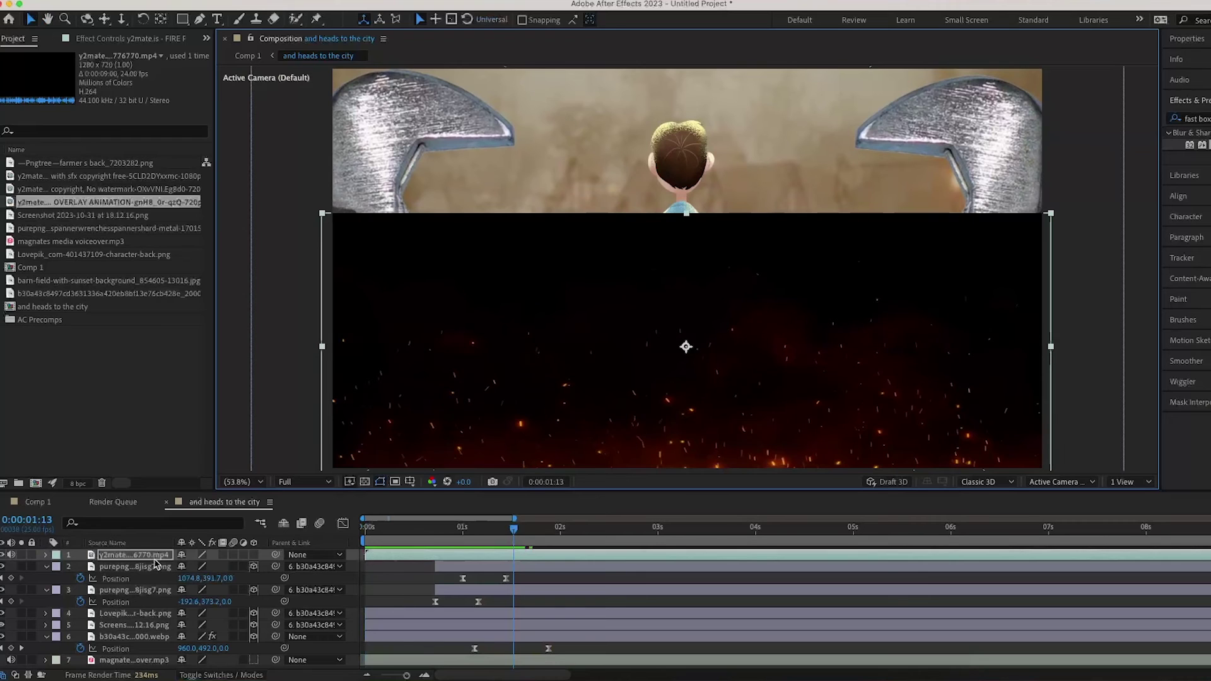
click(233, 675)
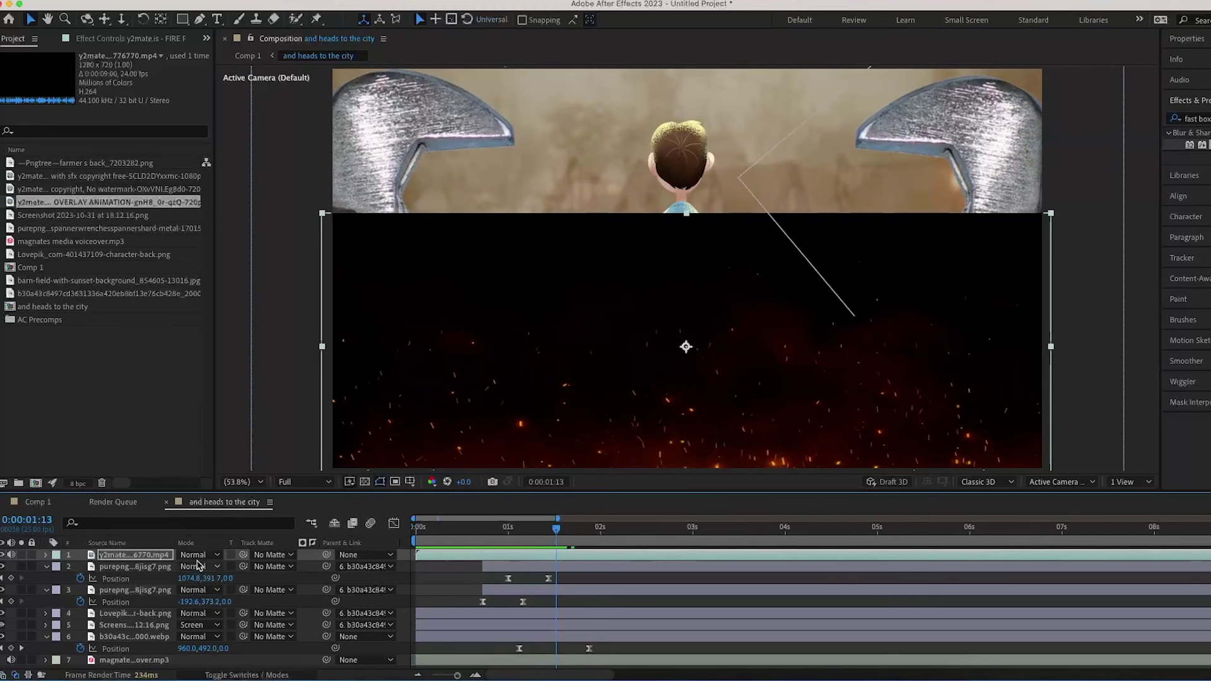
click(227, 554)
click(247, 239)
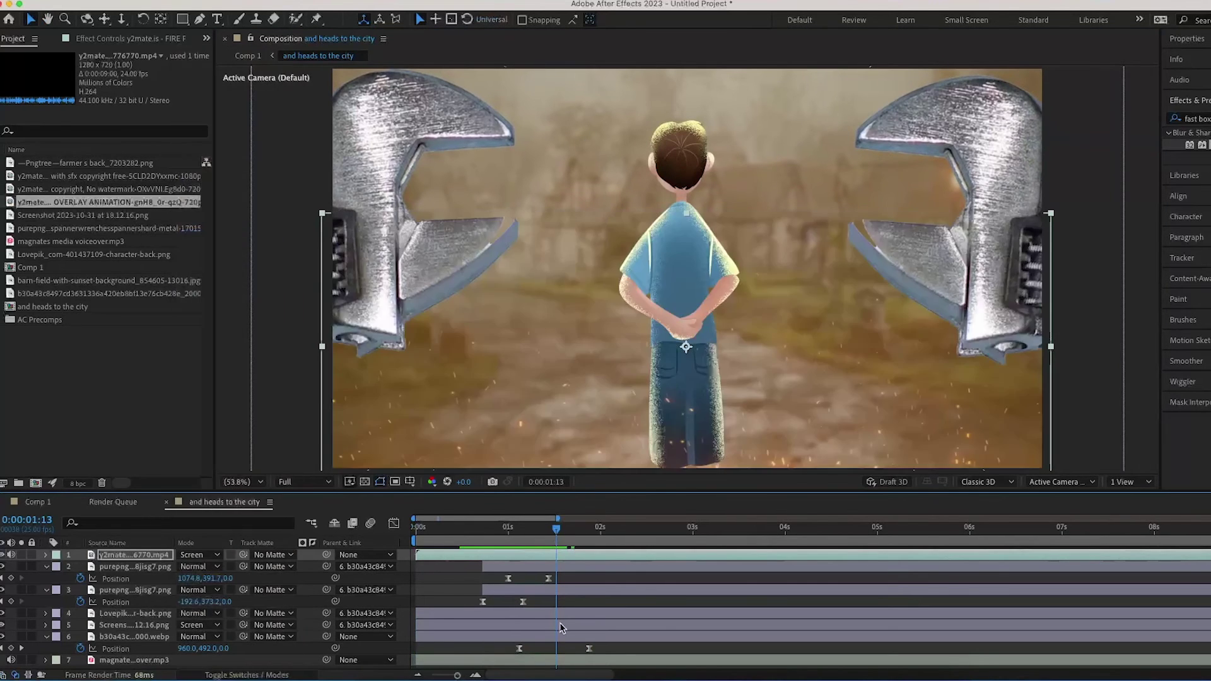
drag(551, 531, 413, 533)
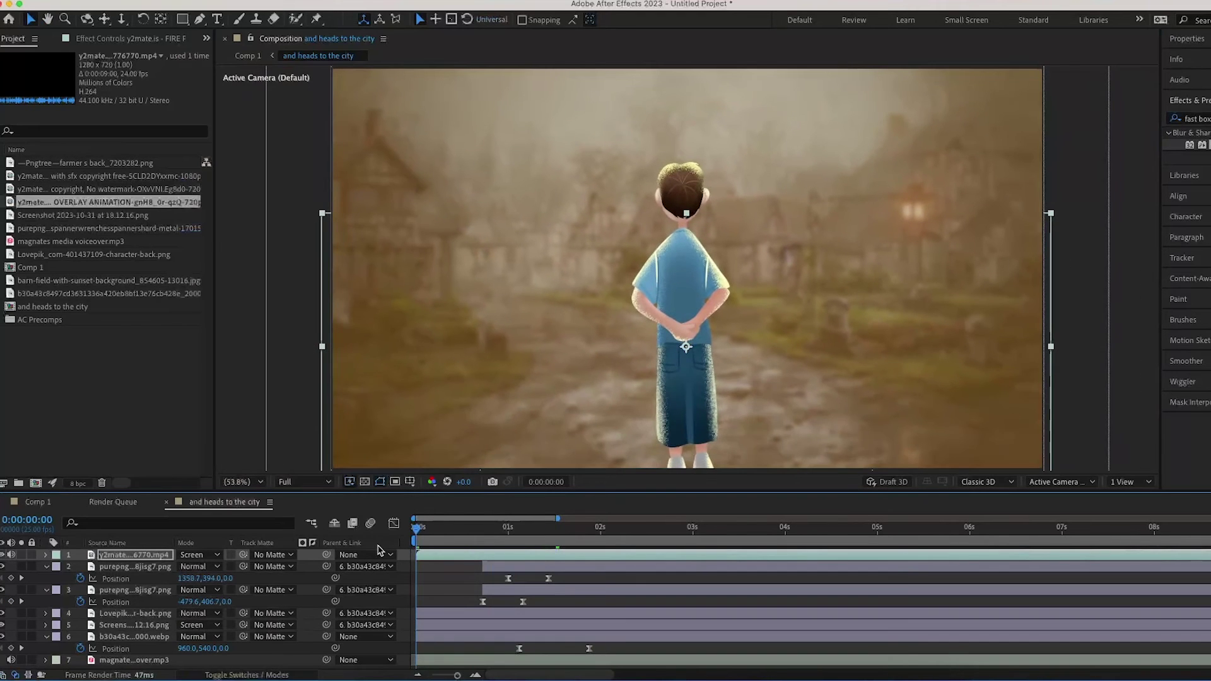
key(space)
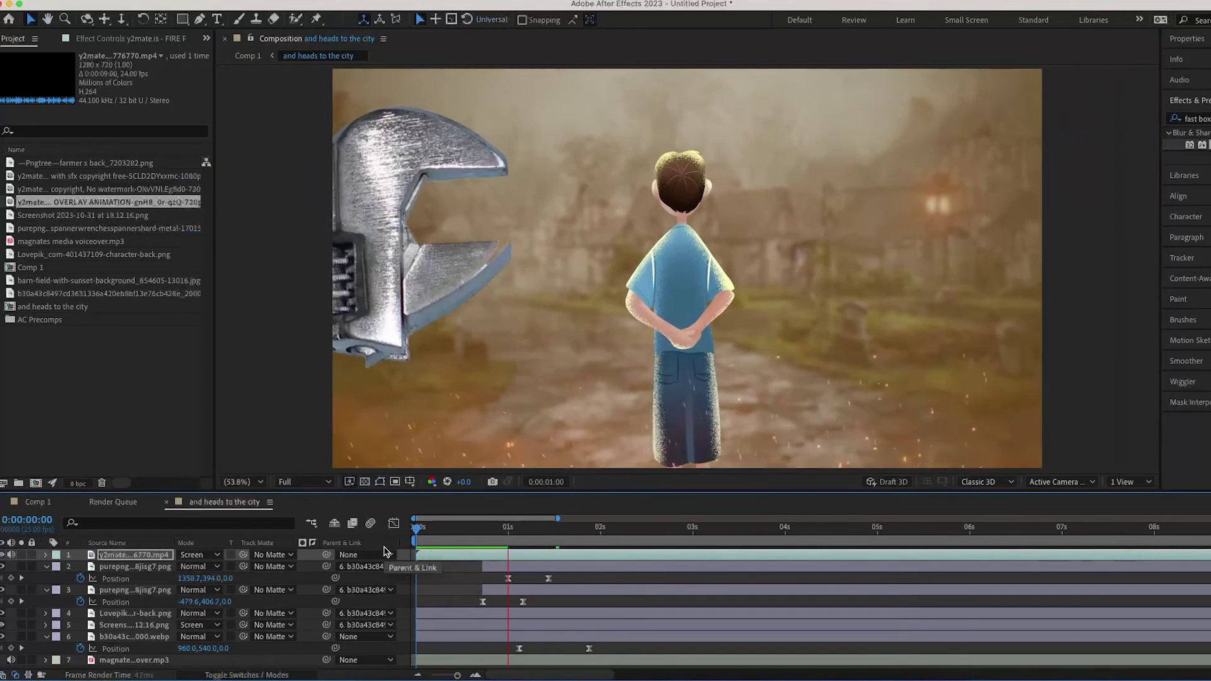
key(space)
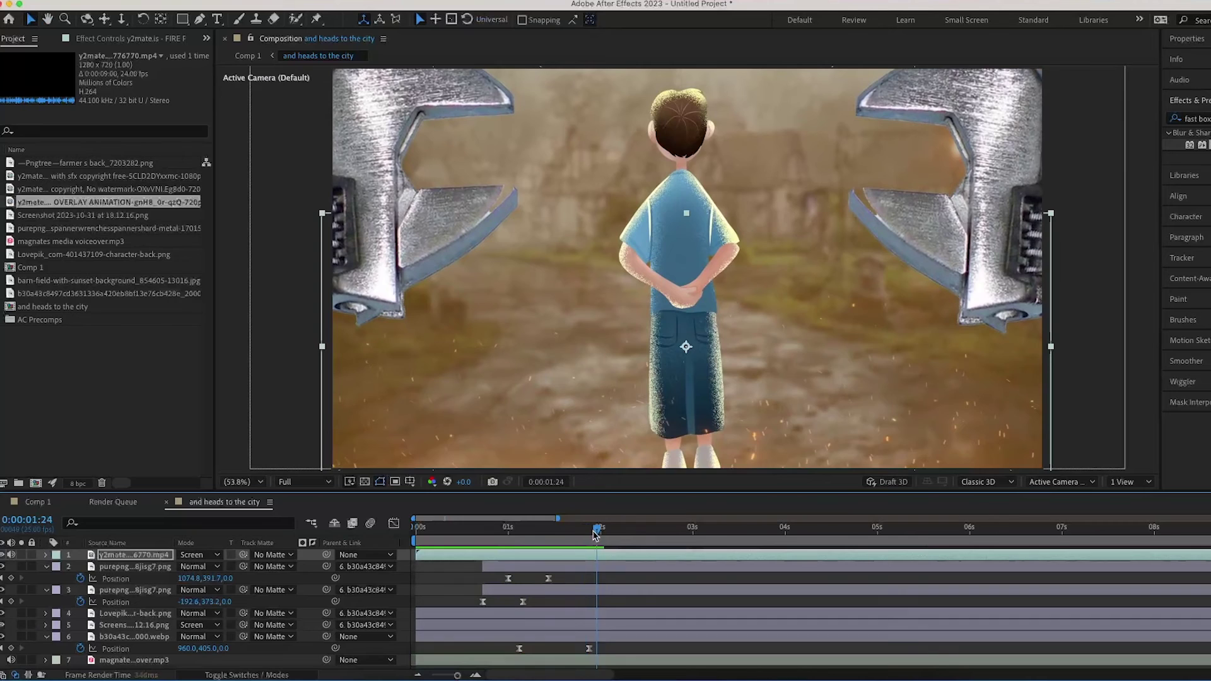
Step: Lower the fire overlay's opacity to 57%, previewing it in the city comp and in Comp 1
drag(595, 535, 413, 533)
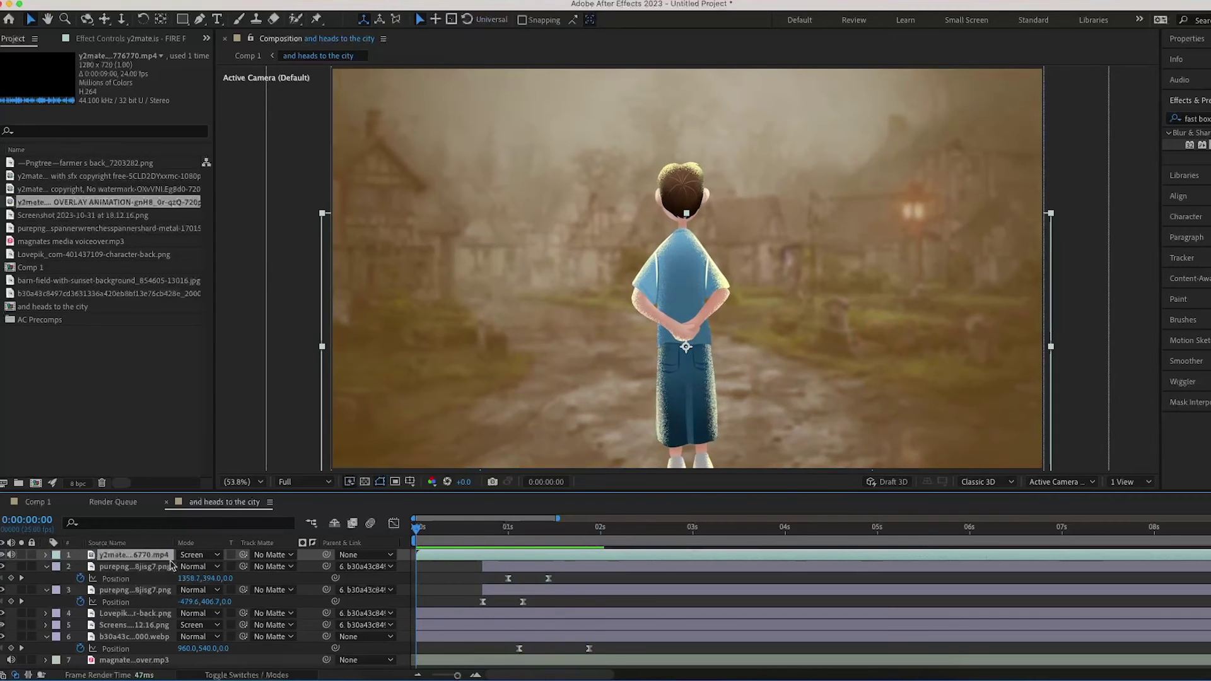
key(t)
drag(179, 569, 168, 570)
click(262, 570)
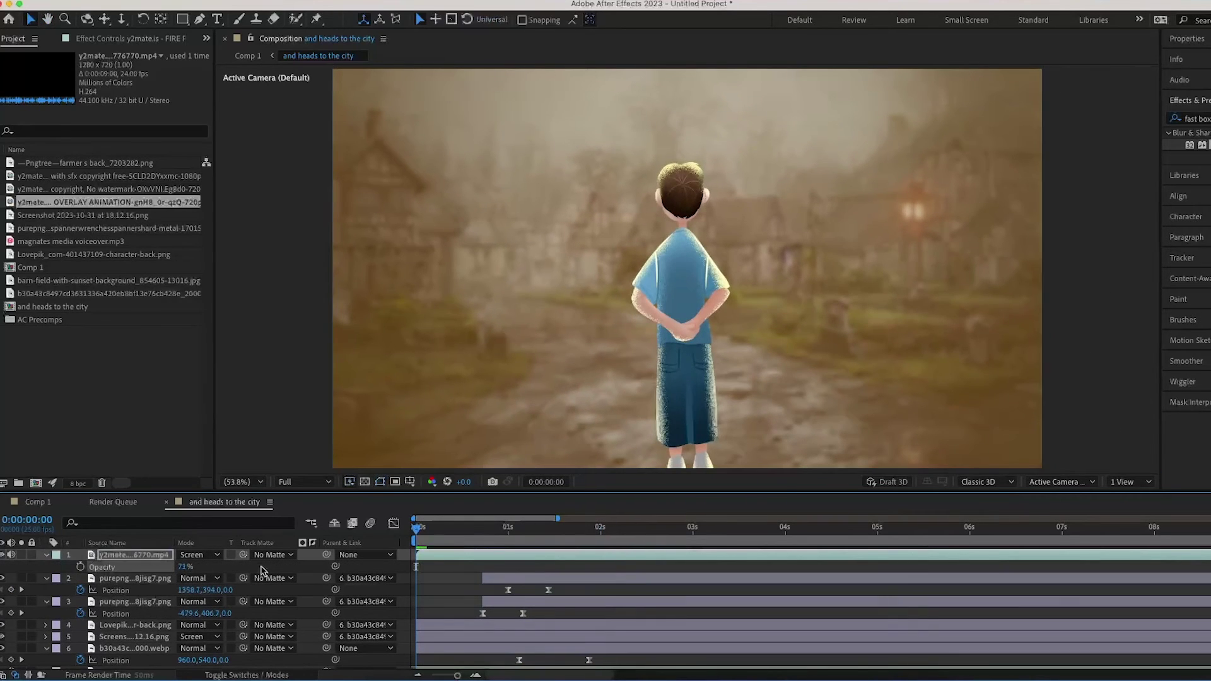
key(space)
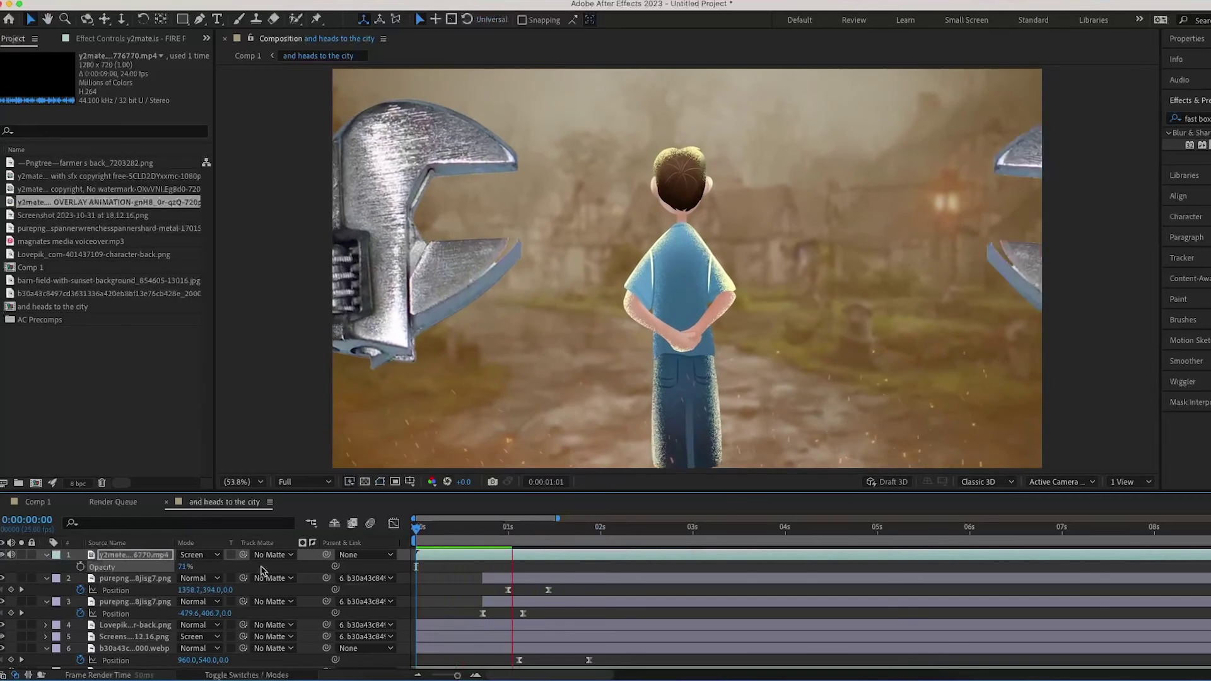
key(space)
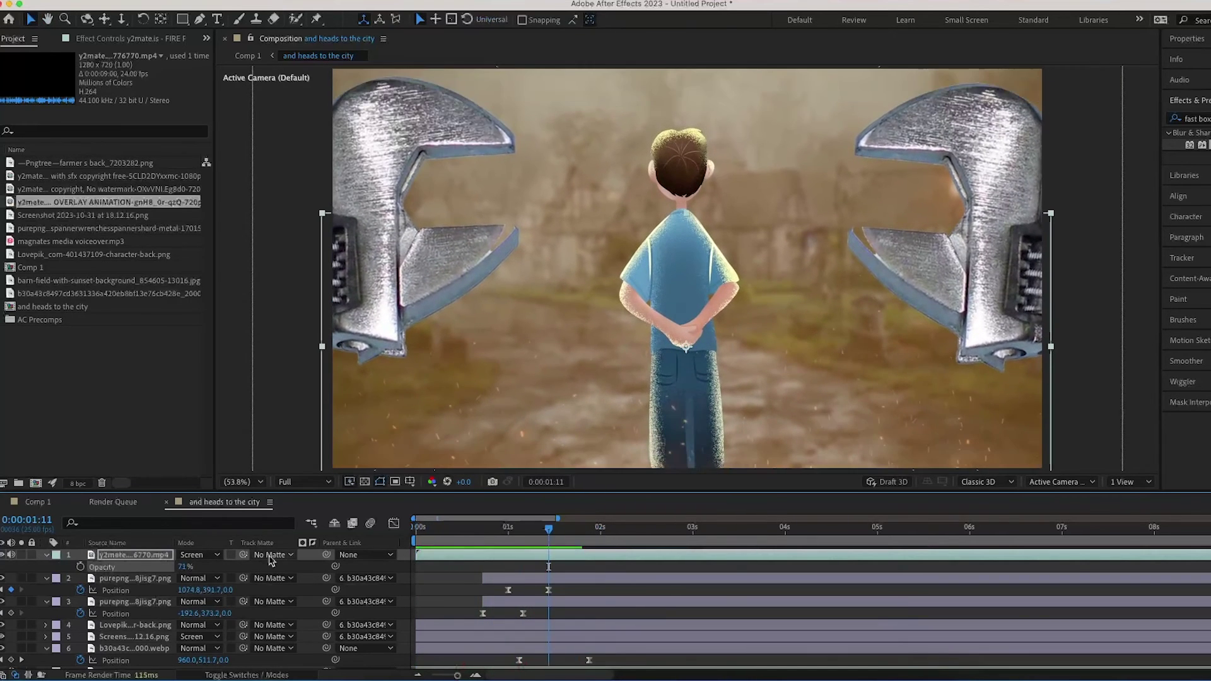
drag(185, 571, 179, 568)
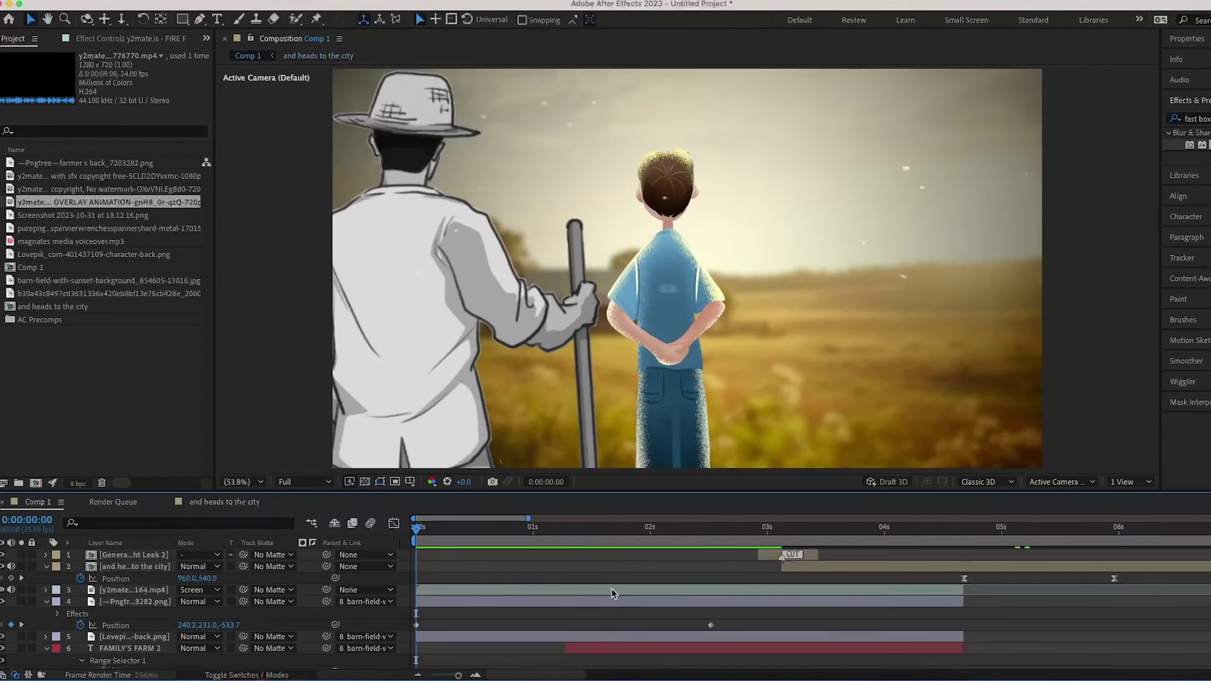
key(space)
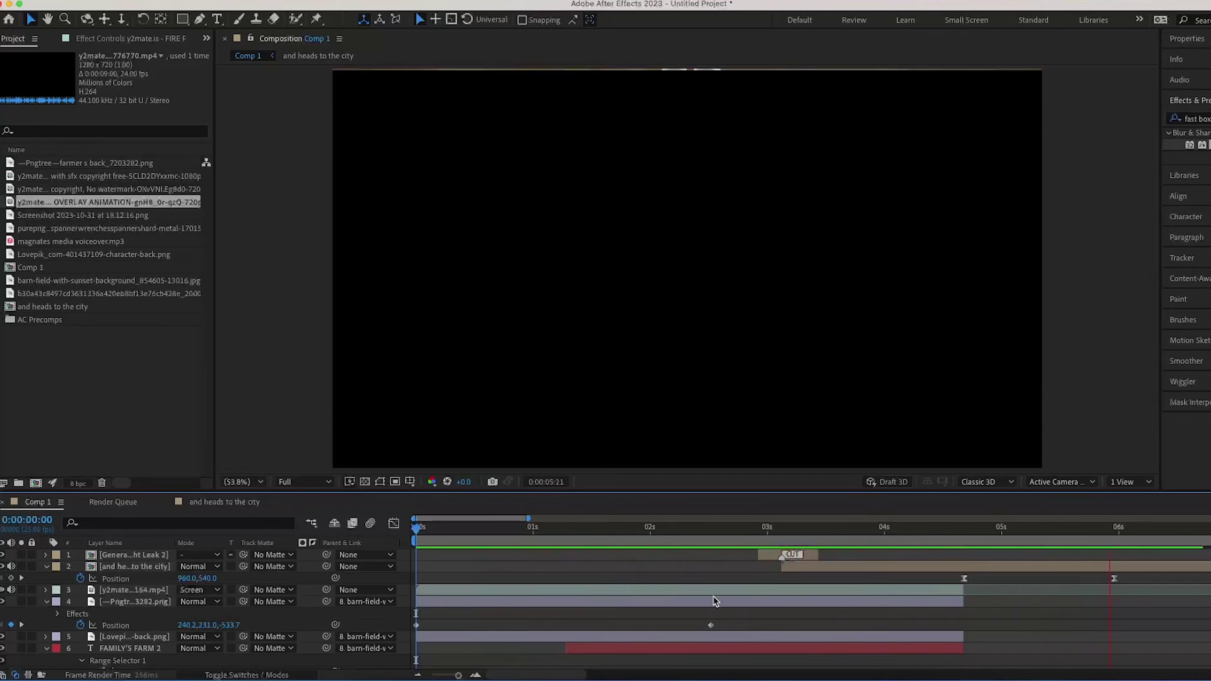
key(space)
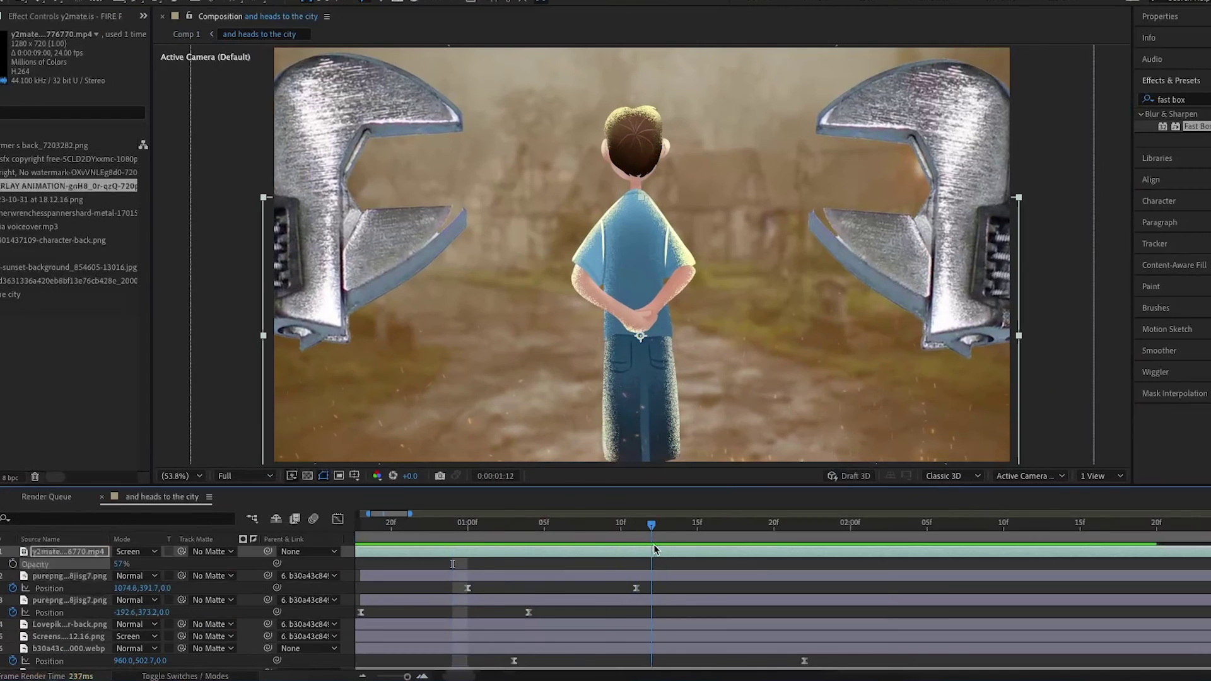
Step: Move the last position keyframes to 0:00:01:14 for the right wrench and 0:00:01:07 for the left wrench, and preview the slower entrance
drag(635, 588, 681, 587)
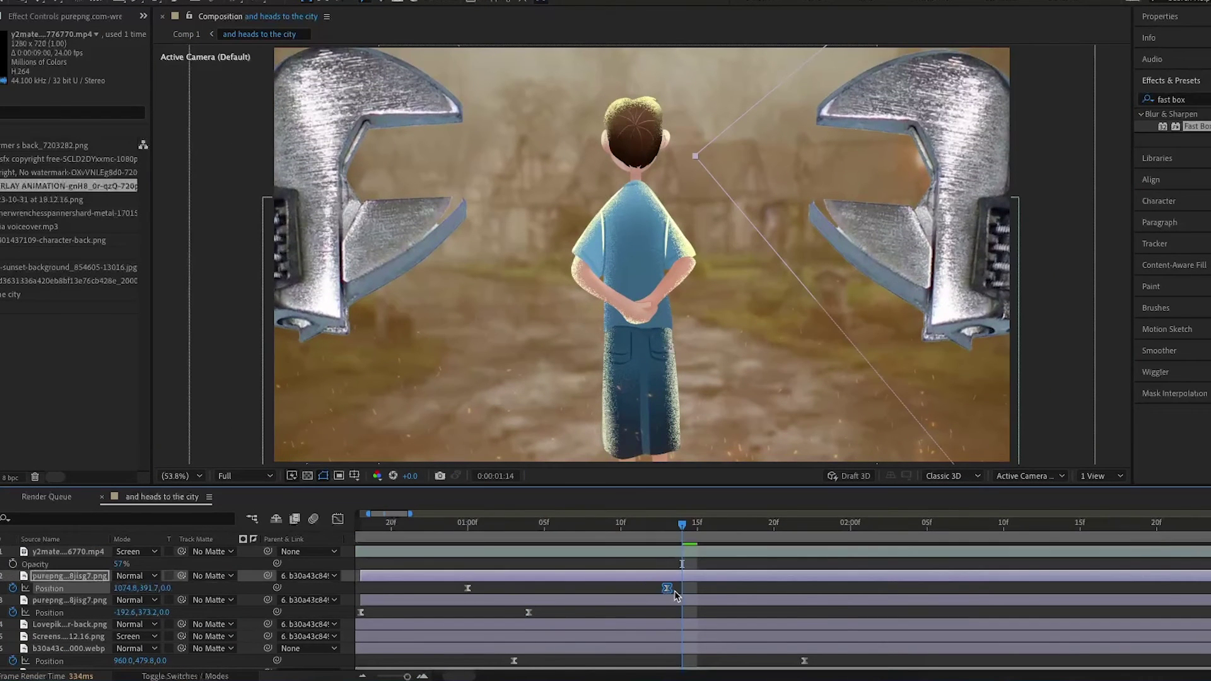
drag(530, 616, 559, 615)
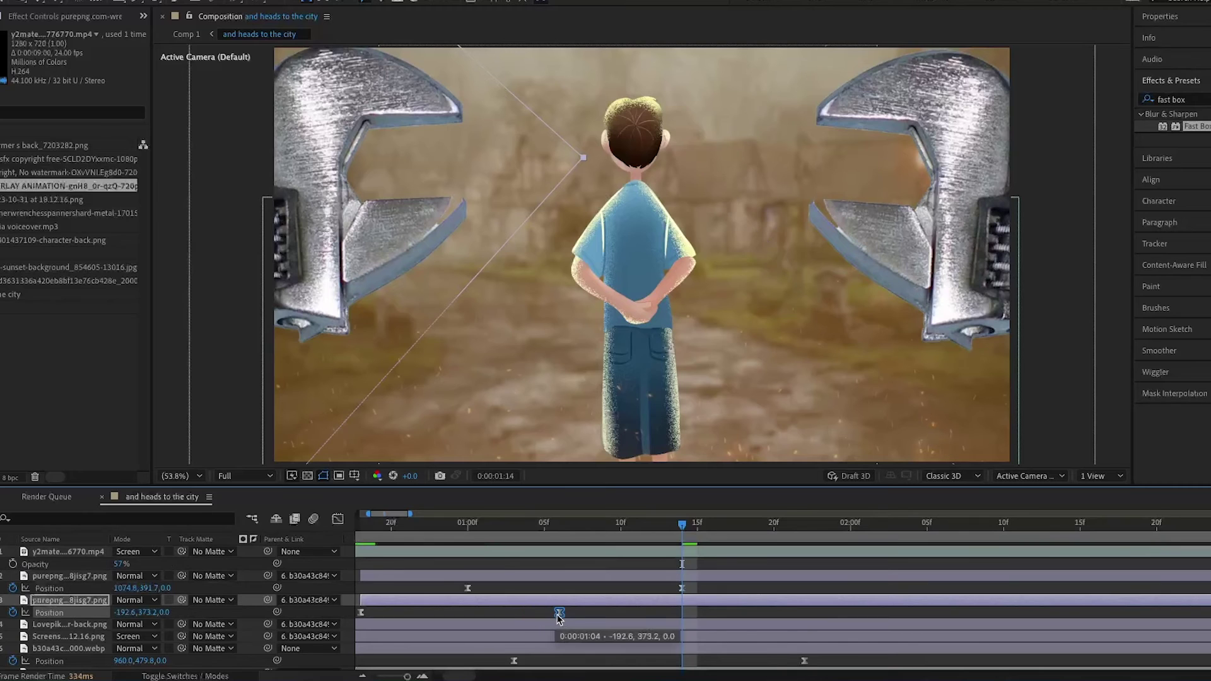
key(Home)
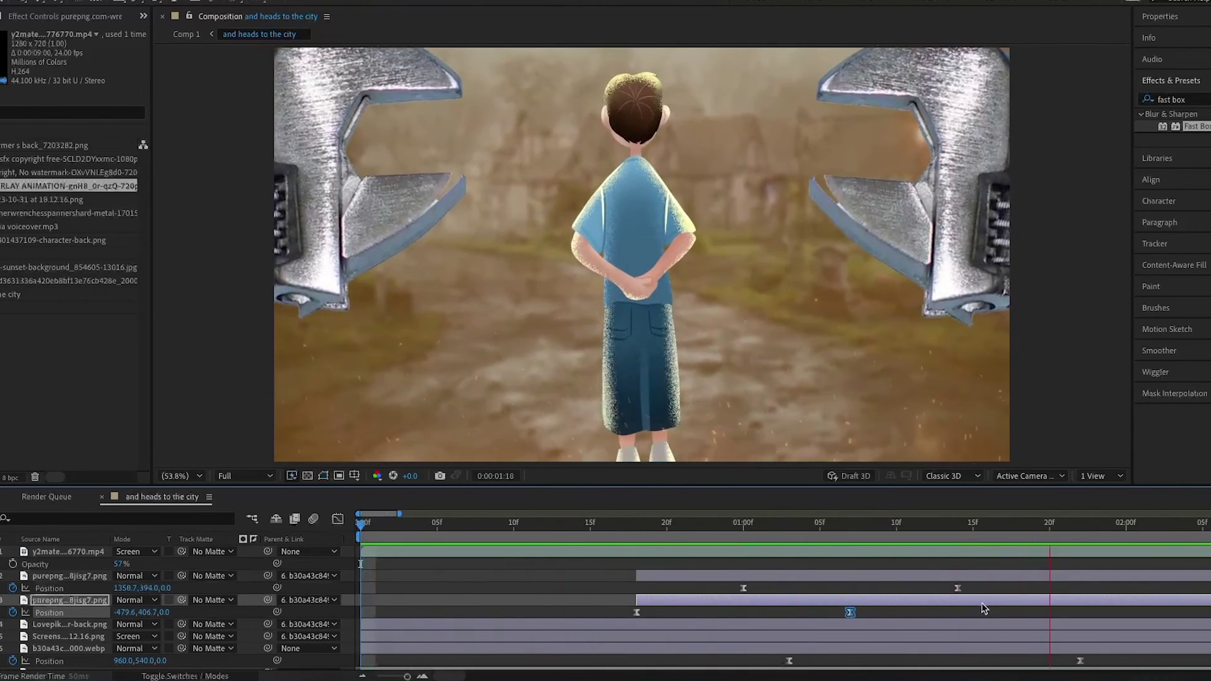
Step: Show the rotation properties of both wrench layers and enable Orientation keyframing on them at 0:00:00:18
click(75, 579)
key(r)
click(61, 637)
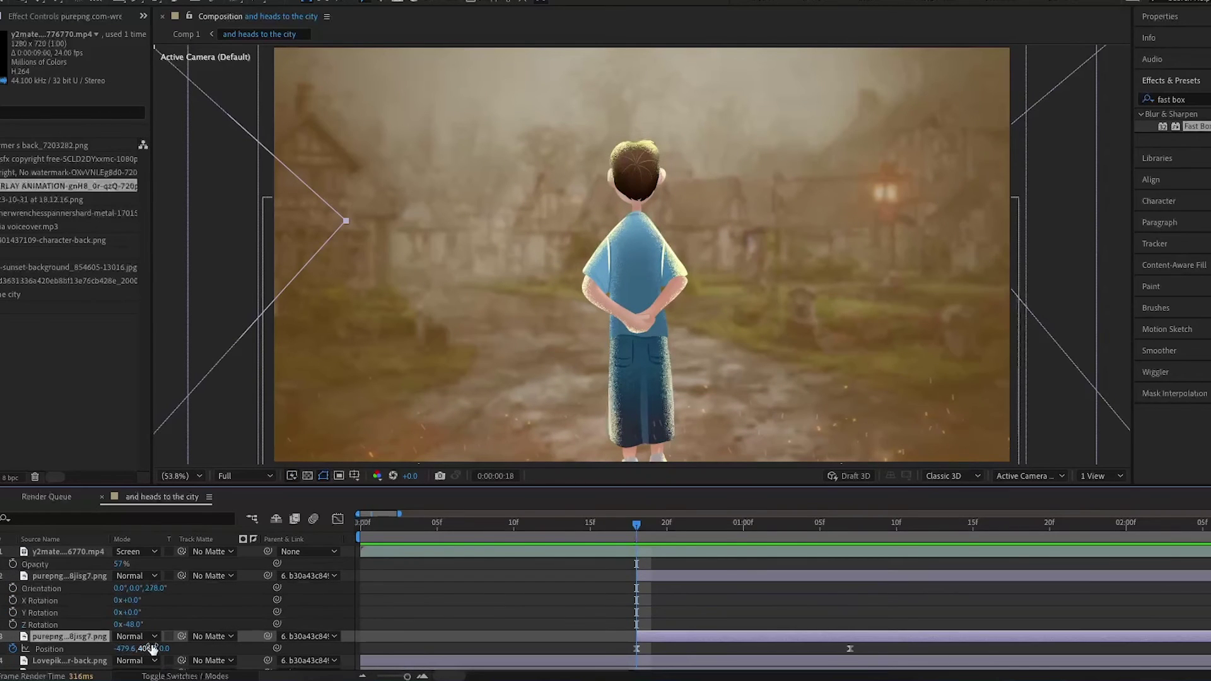
key(r)
scroll(68, 614, down, 1)
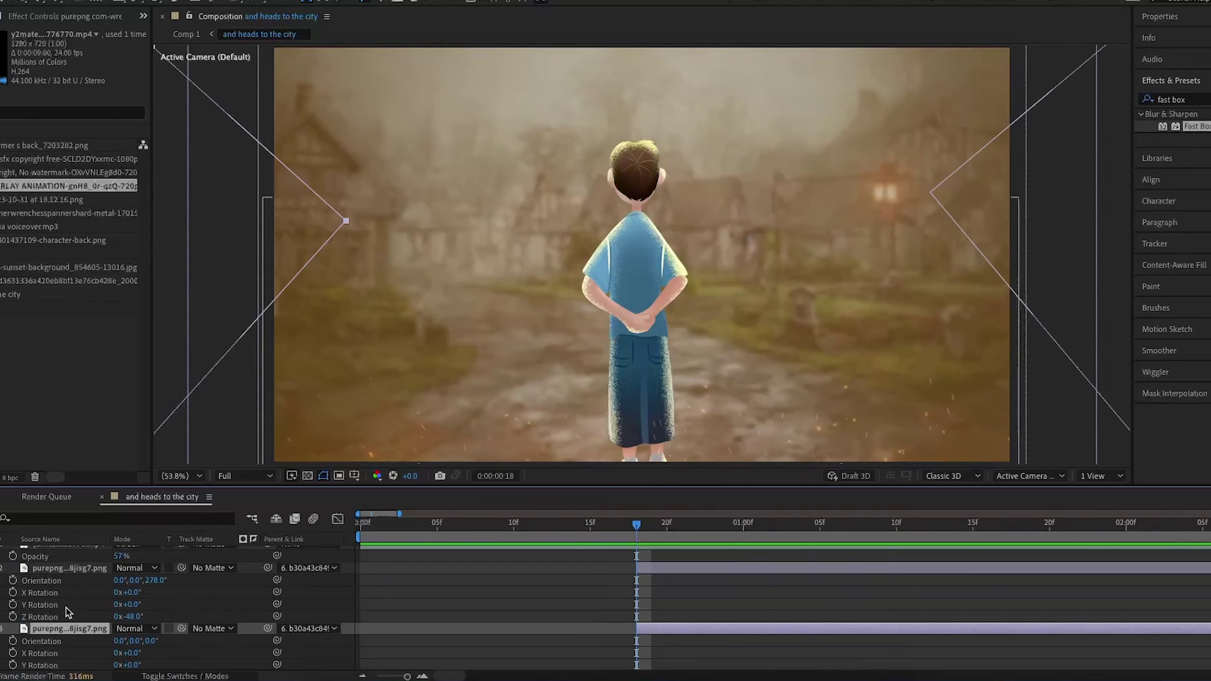
click(13, 580)
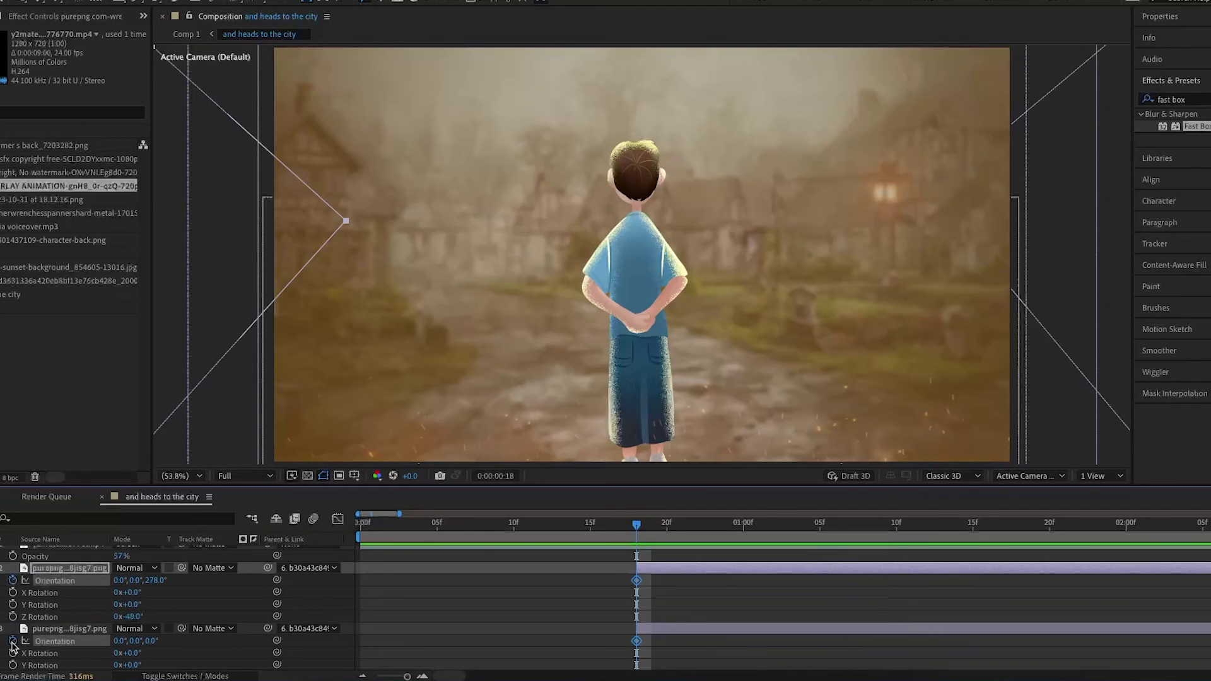
Step: Move the right wrench's Orientation keyframe to 0:00:01:00, matching its first position keyframe
click(39, 566)
scroll(70, 564, down, 1)
key(p)
drag(636, 527, 692, 538)
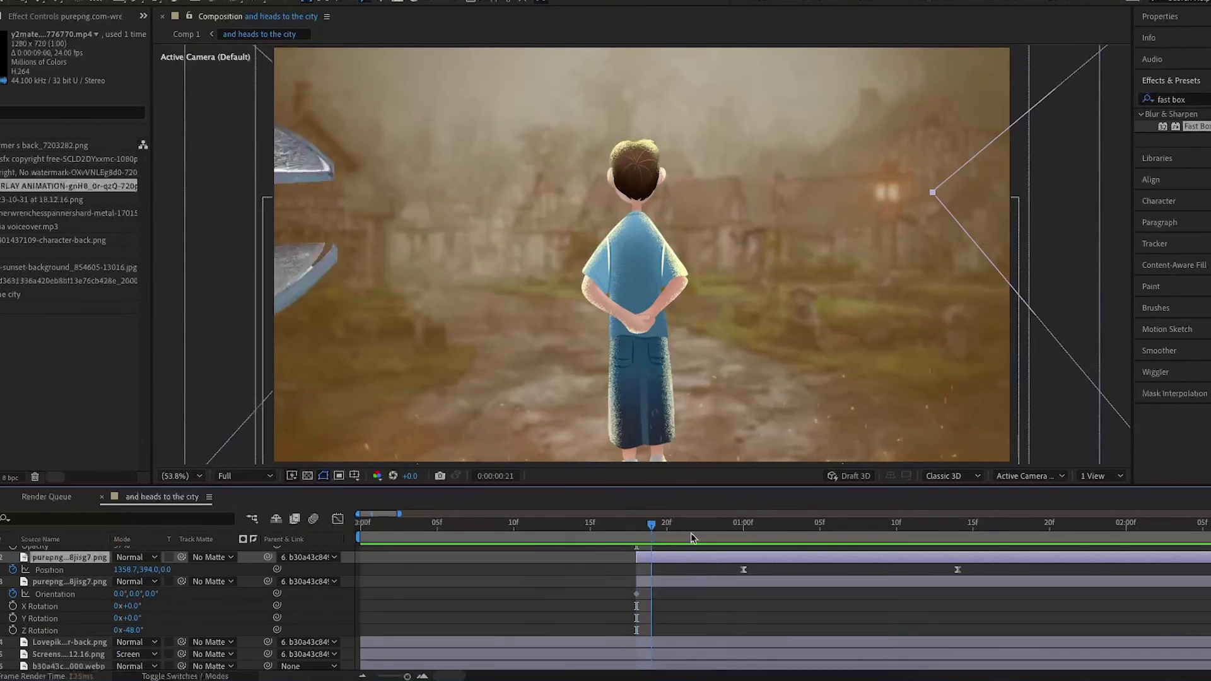
click(744, 539)
key(r)
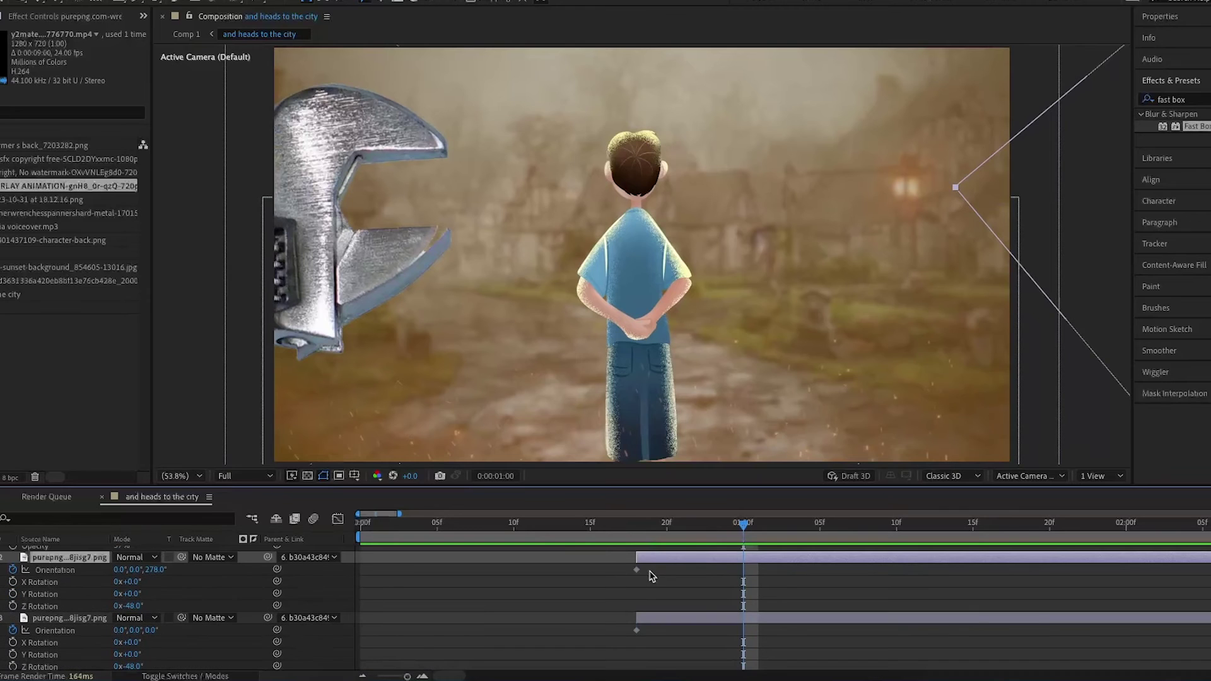
click(698, 570)
Step: Add Orientation keyframes at 0:00:01:14 on the right wrench and at 0:00:01:07 on the left wrench
key(space)
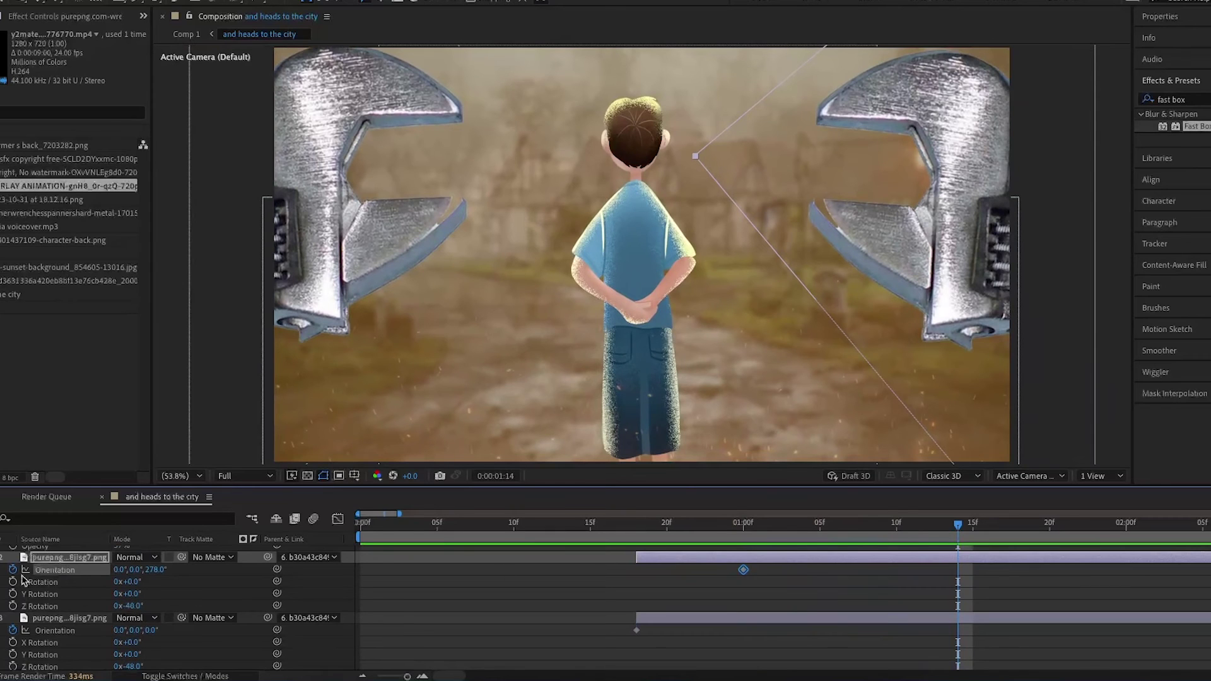
drag(956, 533, 635, 579)
key(Page_Down)
key(Page_Down)
key(Page_Down)
key(Page_Down)
key(space)
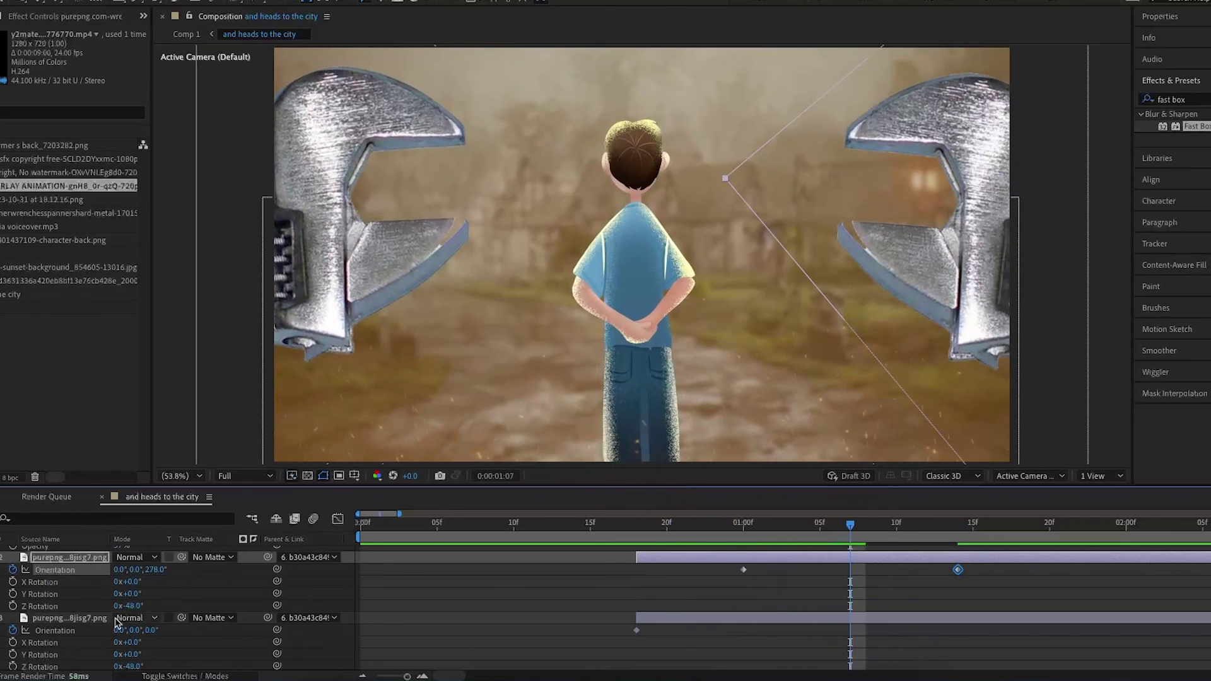
click(1, 630)
Step: Try a Z orientation of 355° for the left wrench at 0:00:01:02, undo it, and return to 0:00:00:18
drag(851, 529, 637, 541)
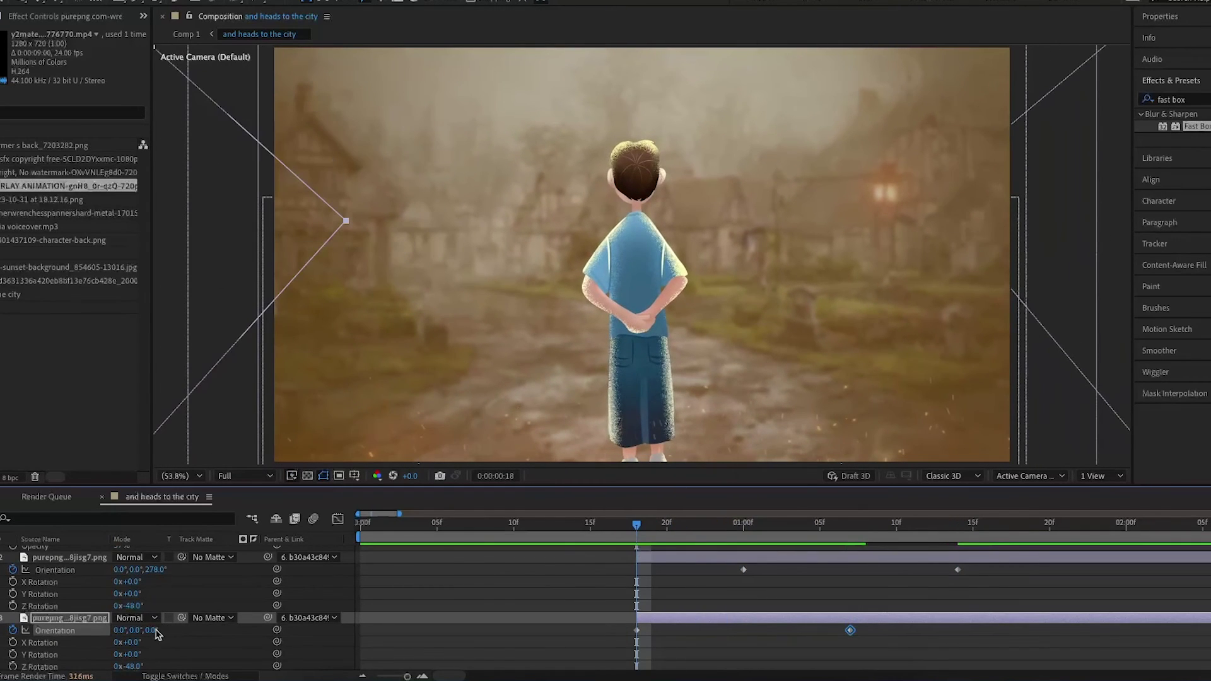
drag(668, 535, 773, 532)
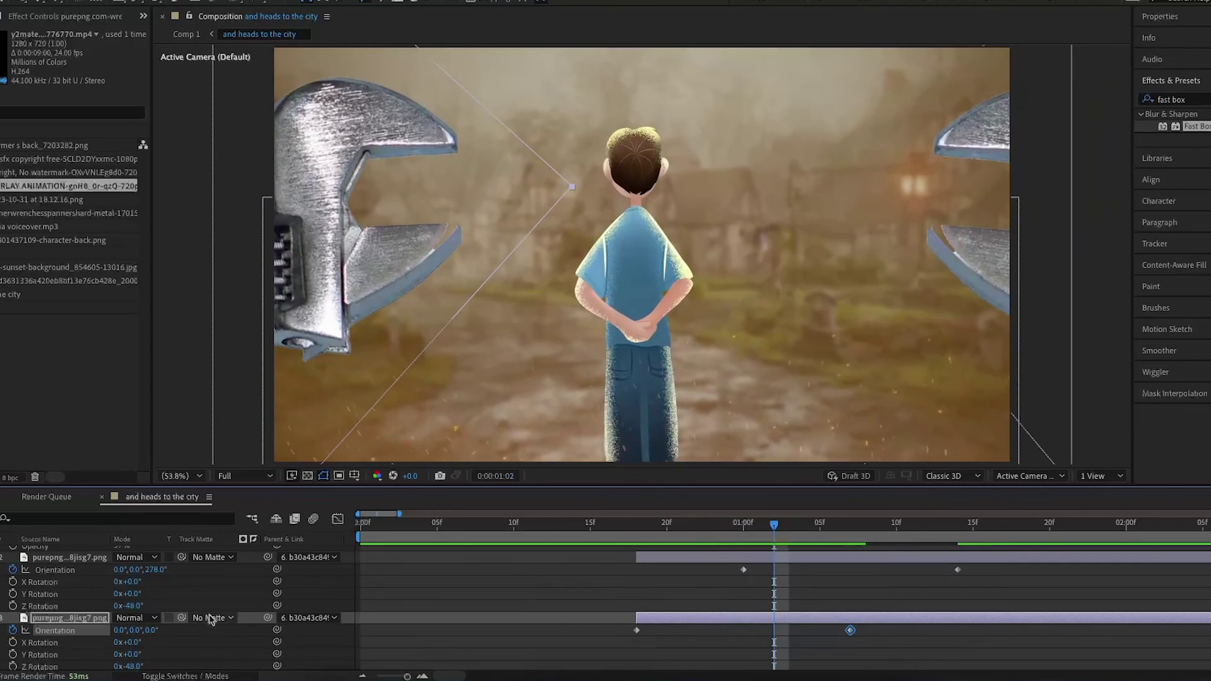
drag(155, 632, 150, 630)
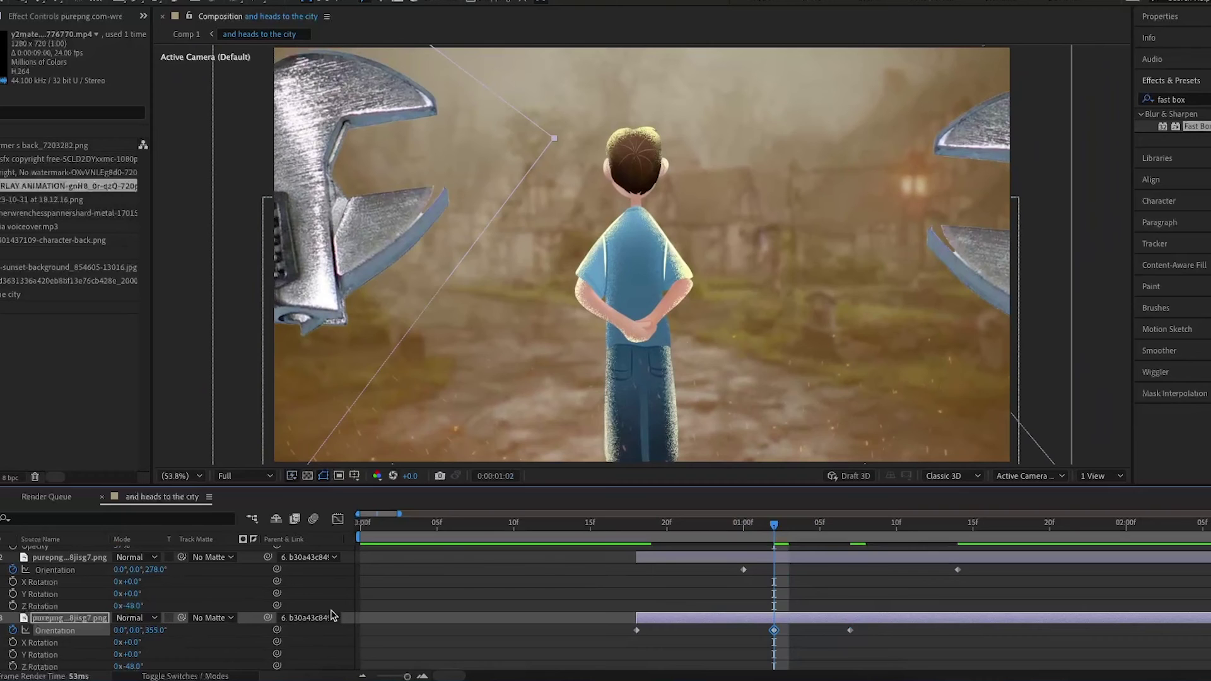
key(super+z)
drag(762, 534, 636, 550)
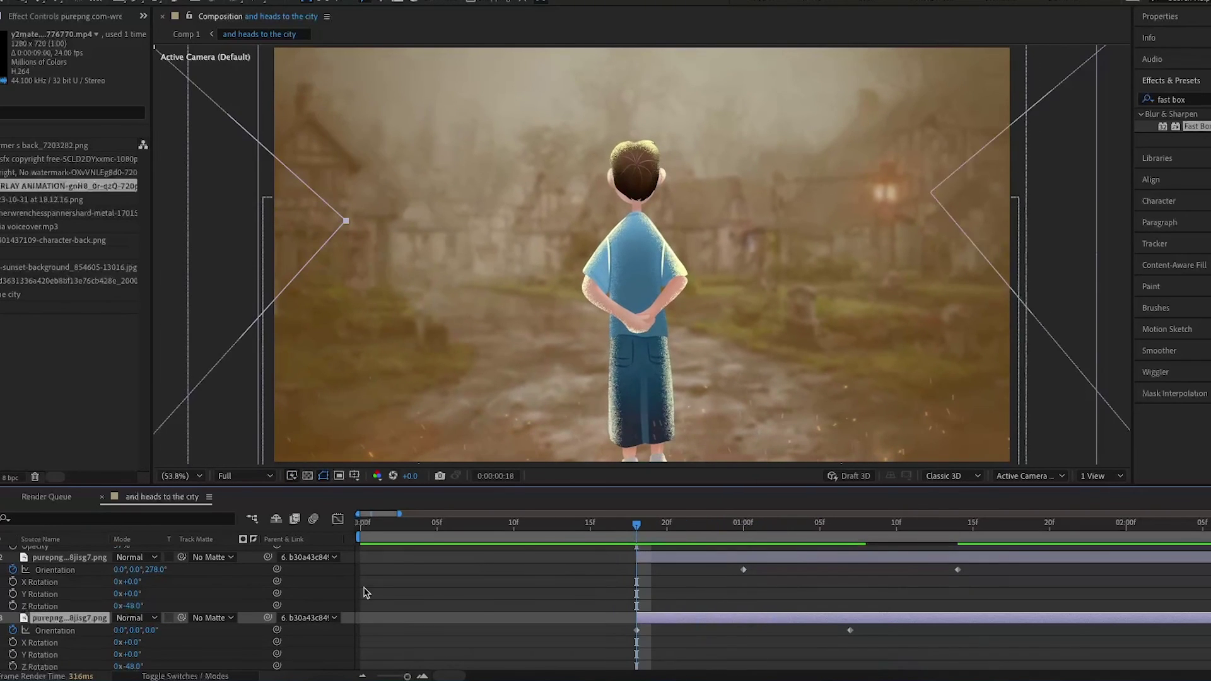
Step: Set the left wrench's first Orientation keyframe at 0:00:00:18 to a Z value of 343° and preview the motion
drag(150, 630, 145, 630)
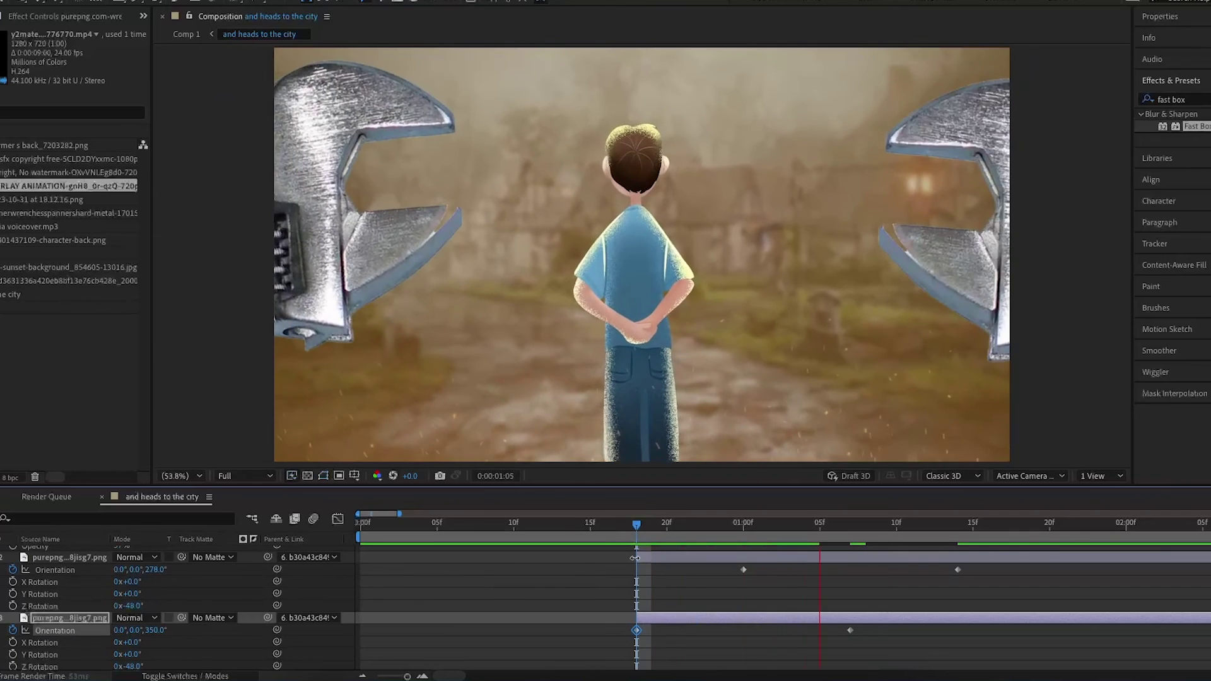
key(space)
key(j)
Step: Set the right wrench's first Orientation keyframe at 0:00:01:00 to a Z value of 291° and check the rotation
mouse_move(155, 569)
mouse_down()
mouse_move(147, 577)
mouse_move(168, 574)
mouse_up()
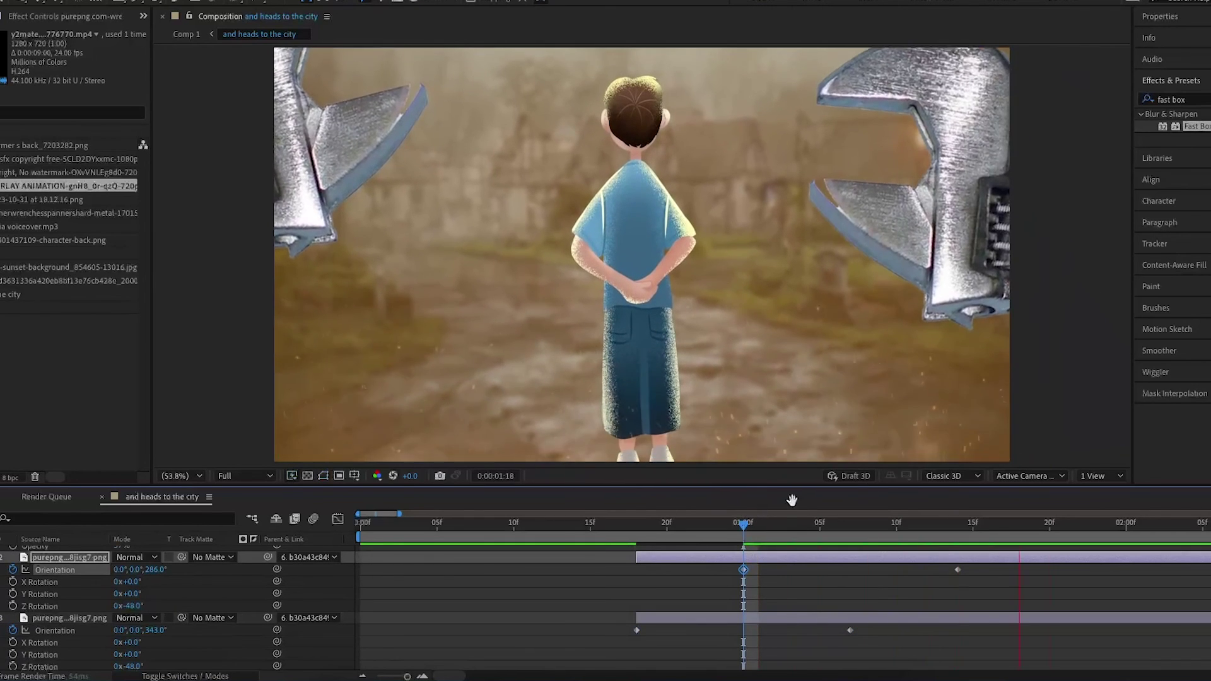
drag(1061, 524, 667, 564)
key(k)
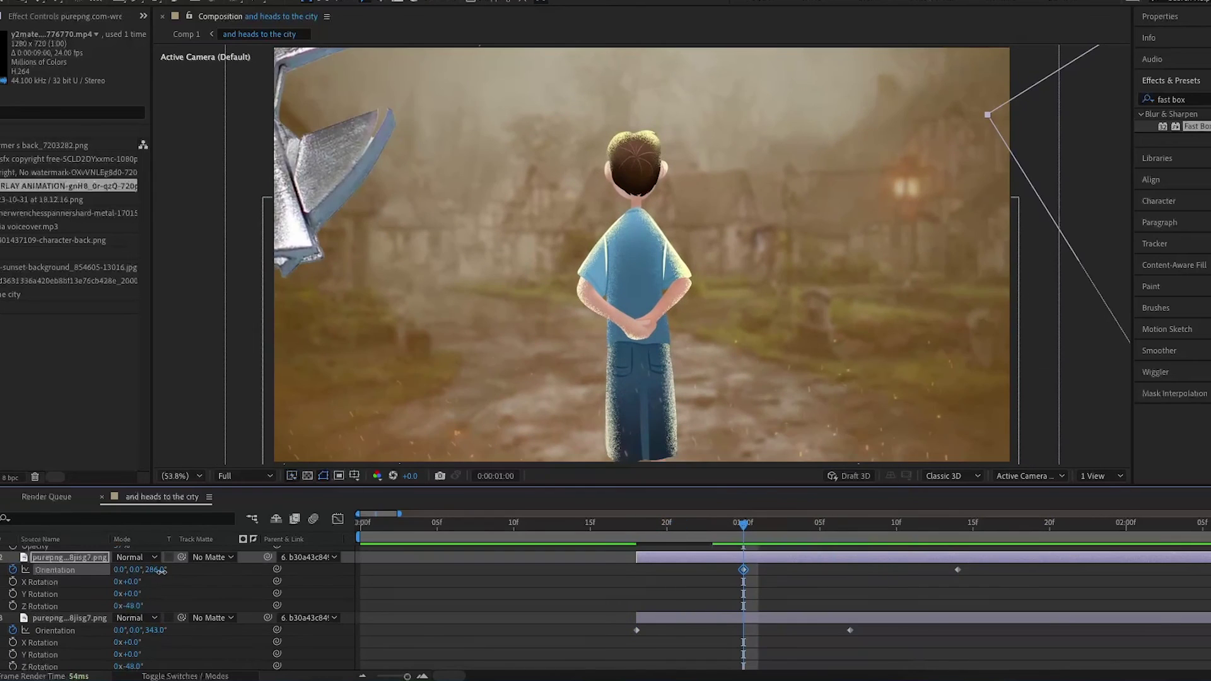
drag(752, 530, 738, 566)
Step: Ease both of the left wrench's Orientation keyframes and reshape their speed graph to an early peak with a long slowdown
drag(871, 625, 614, 644)
click(339, 527)
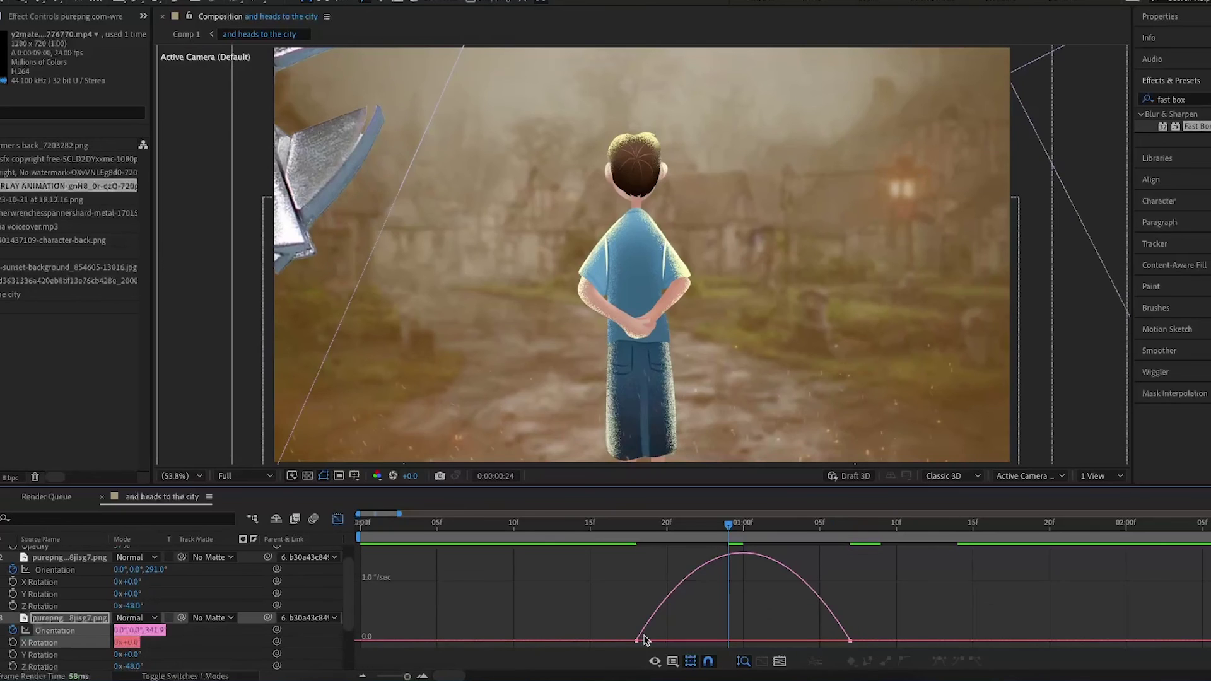
drag(813, 636, 739, 638)
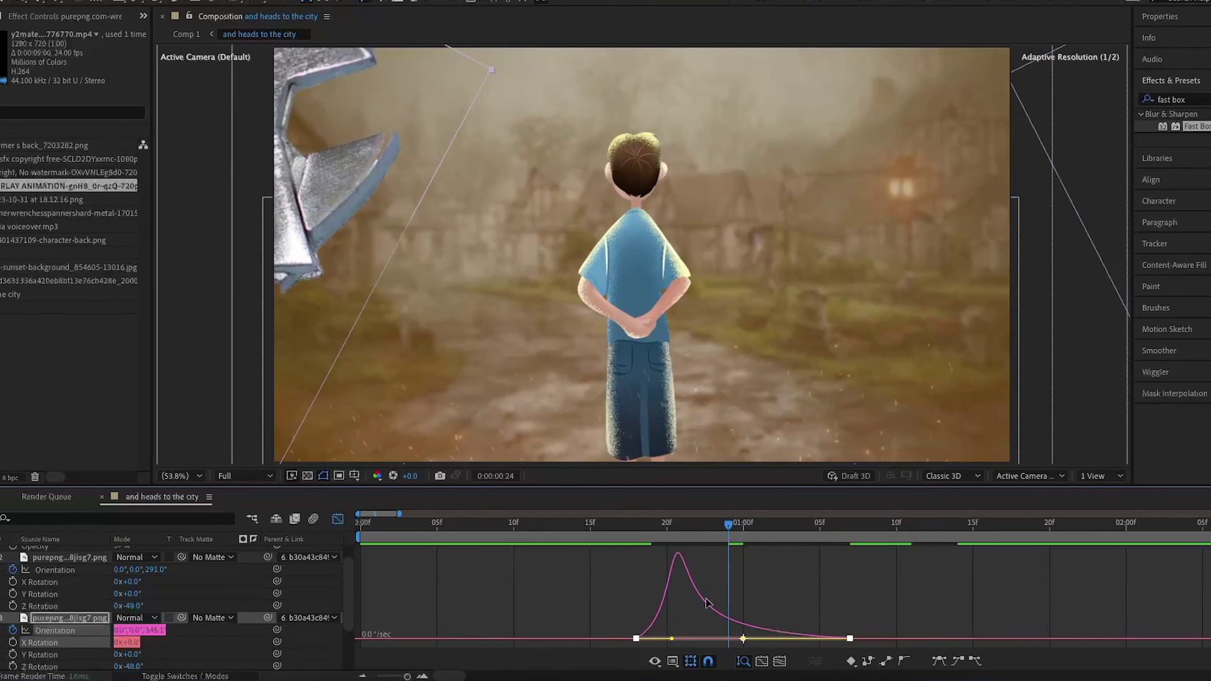
click(623, 531)
key(space)
key(space)
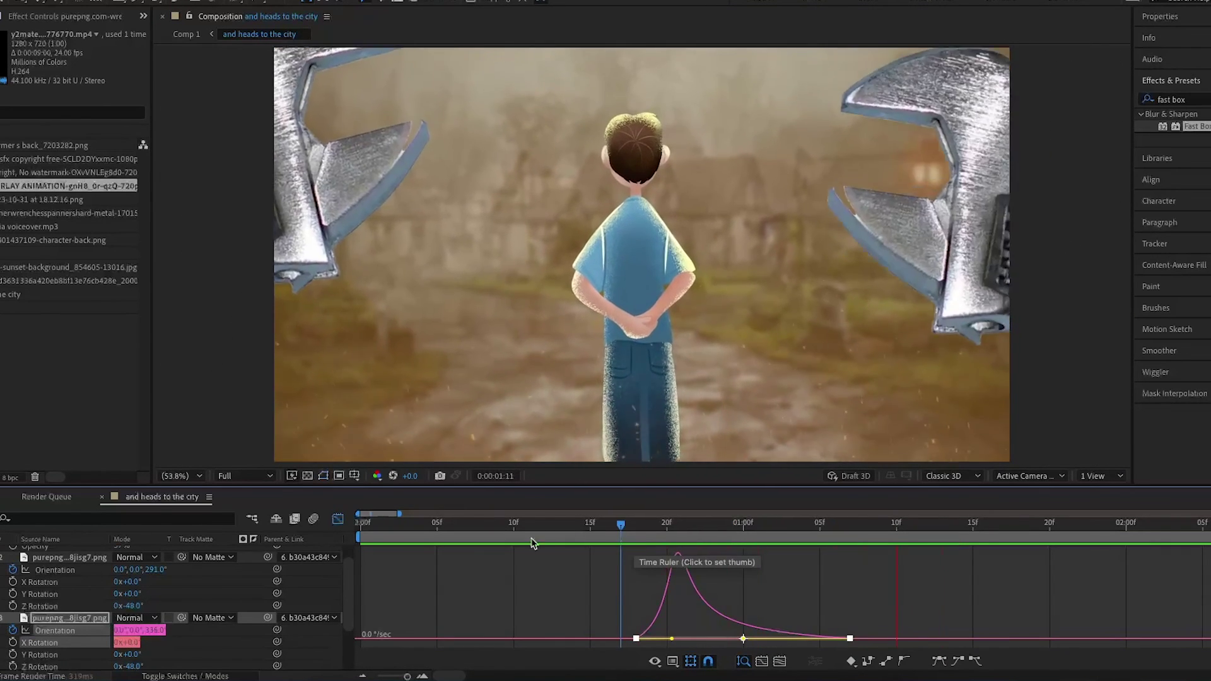
key(space)
Step: Ease both of the right wrench's Orientation keyframes and shape their speed graph to peak early and slow down gradually
click(339, 519)
drag(991, 569, 907, 573)
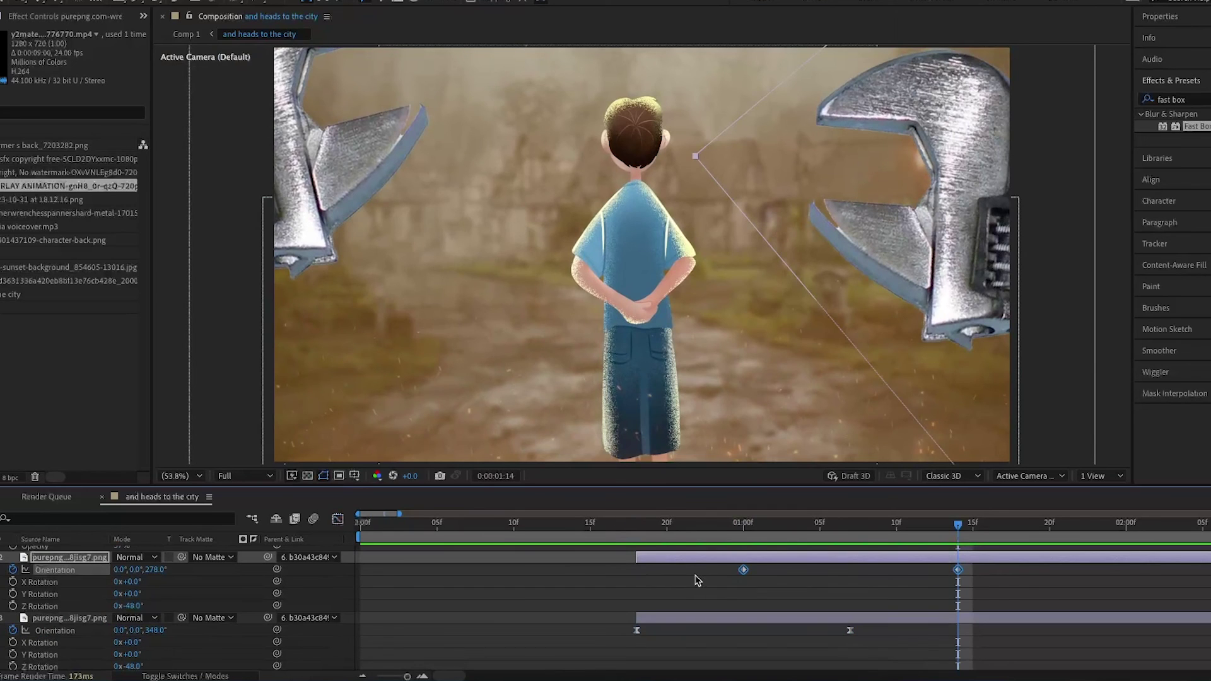
click(338, 518)
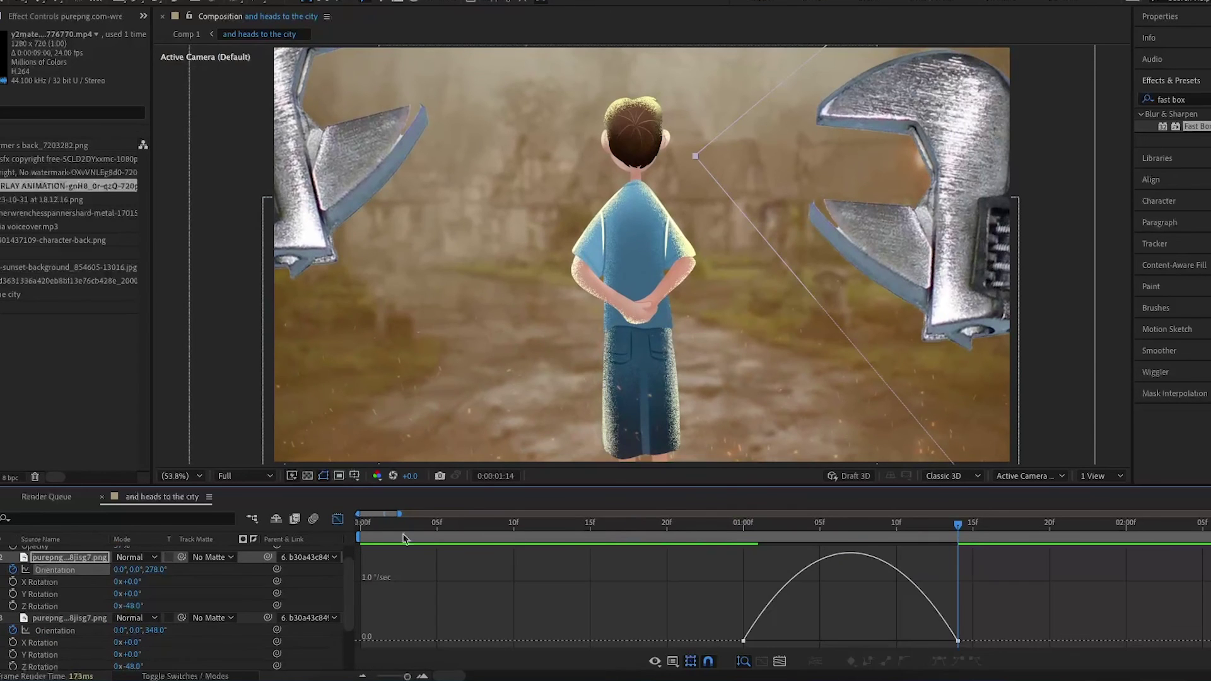
click(957, 640)
drag(921, 641, 849, 640)
drag(958, 526, 564, 578)
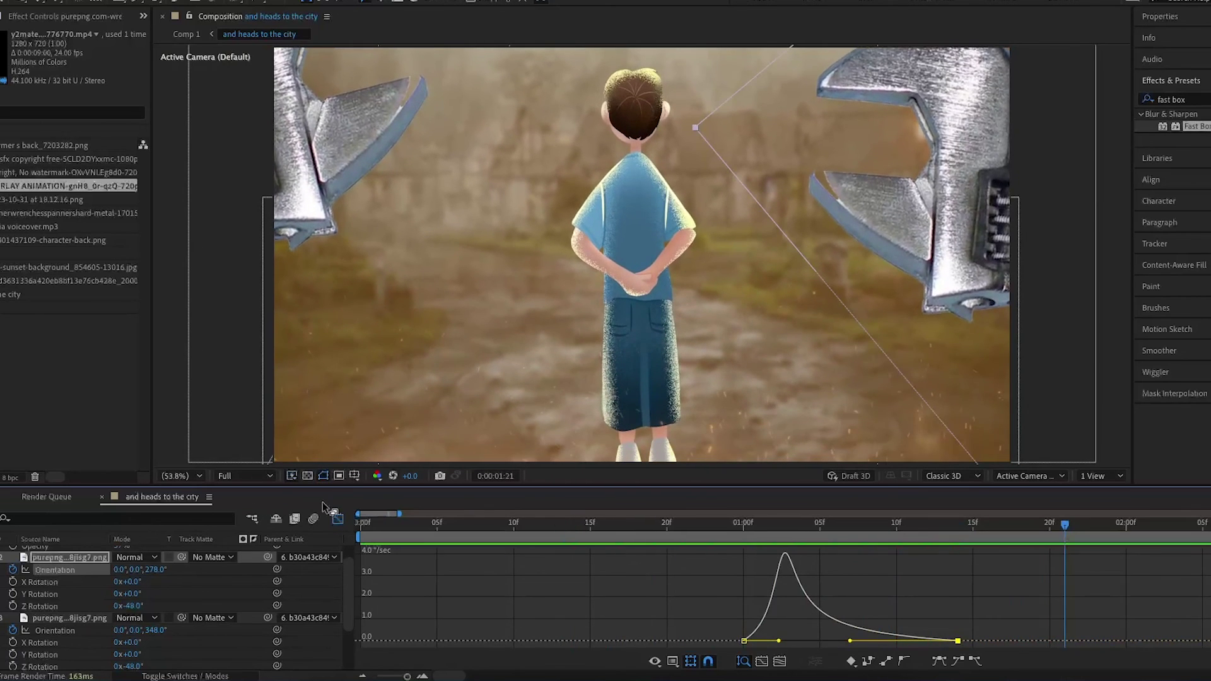
drag(1061, 526, 741, 544)
click(338, 519)
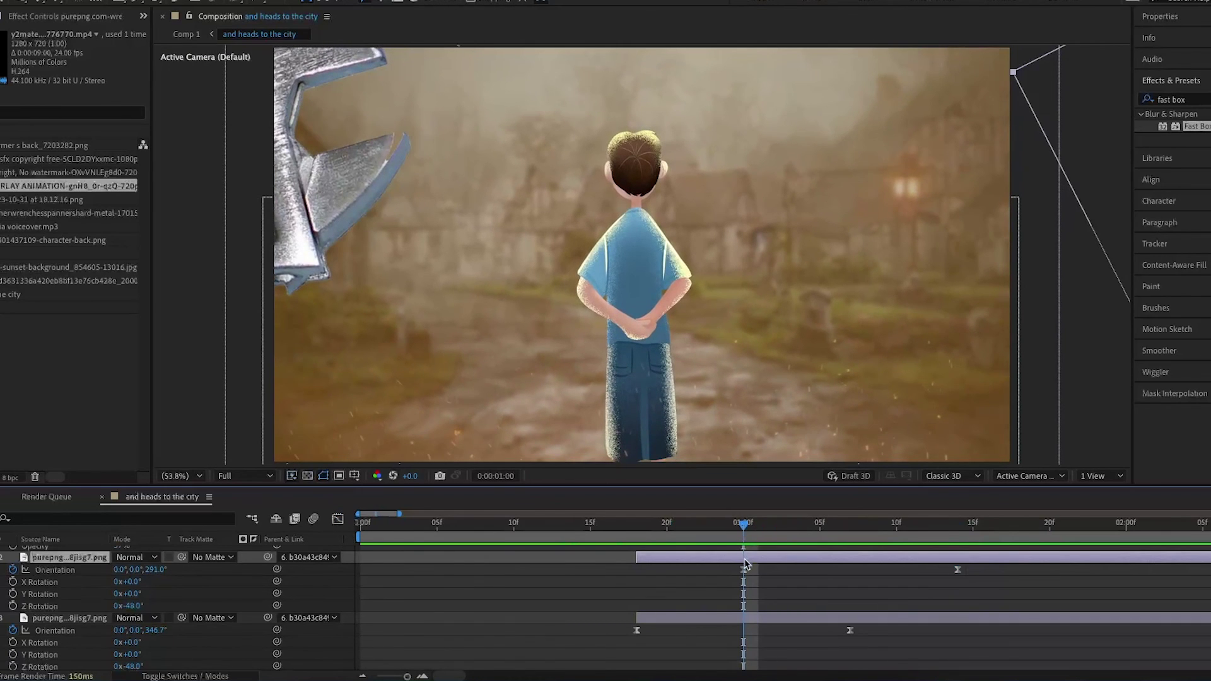
Step: Show both wrenches' Position properties and move the left wrench inward to -135.3, 429.1 at its 0:00:01:07 keyframe
key(p)
click(748, 583)
key(p)
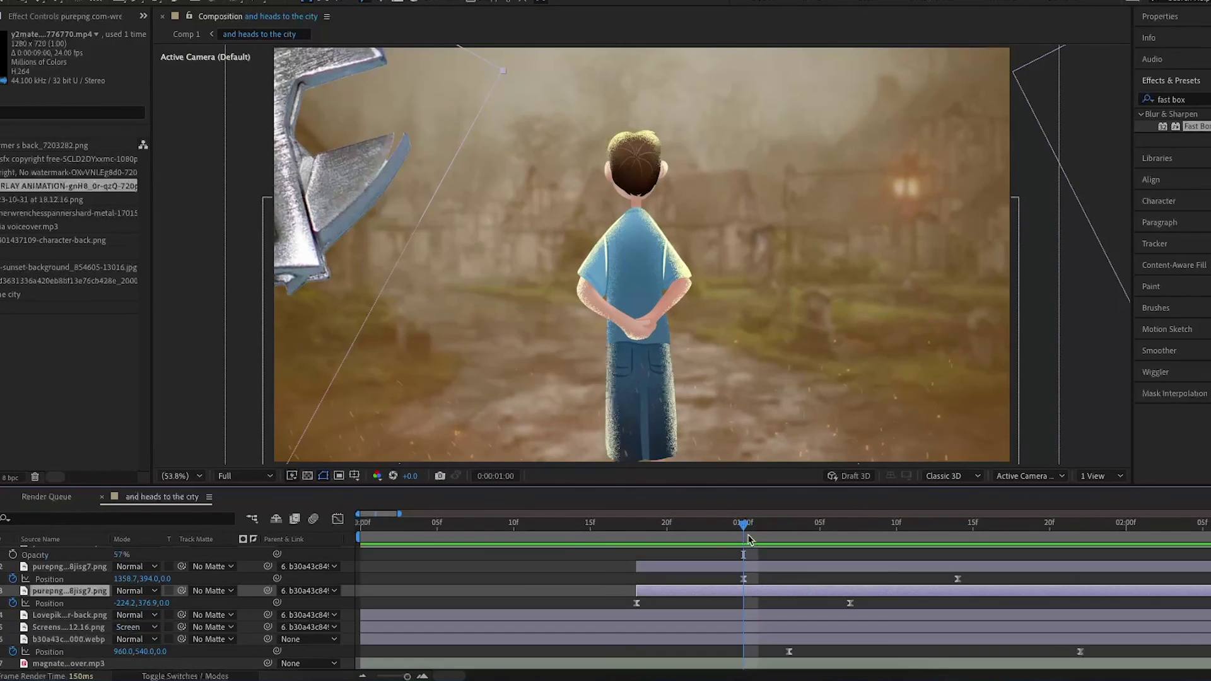
drag(741, 535, 850, 554)
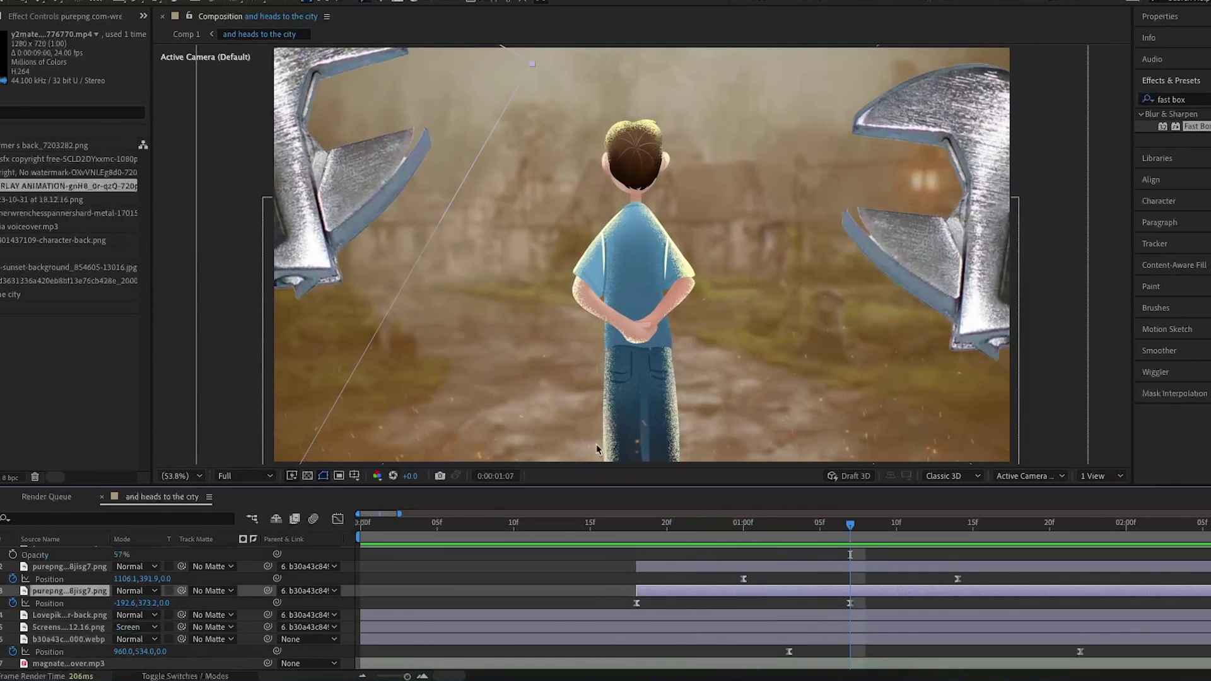
drag(322, 167, 379, 227)
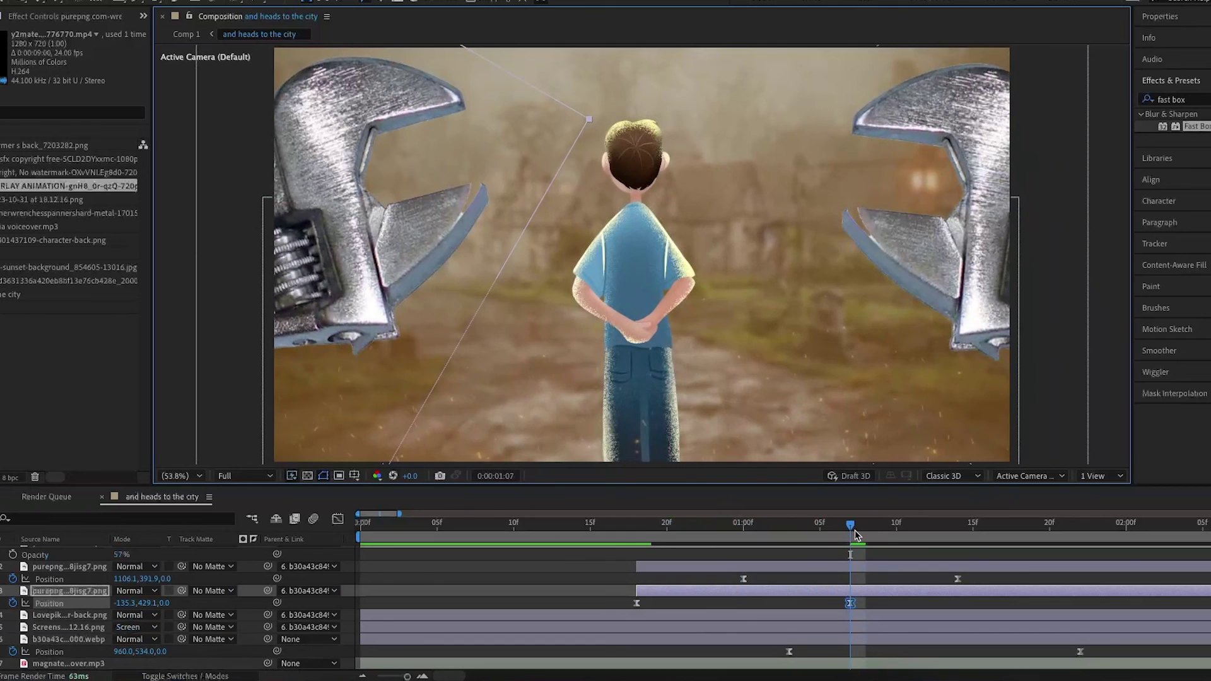
Step: Move the right wrench inward to 1045.9, 380.4 at its 0:00:01:14 Position keyframe and preview both entrances
drag(855, 534, 957, 536)
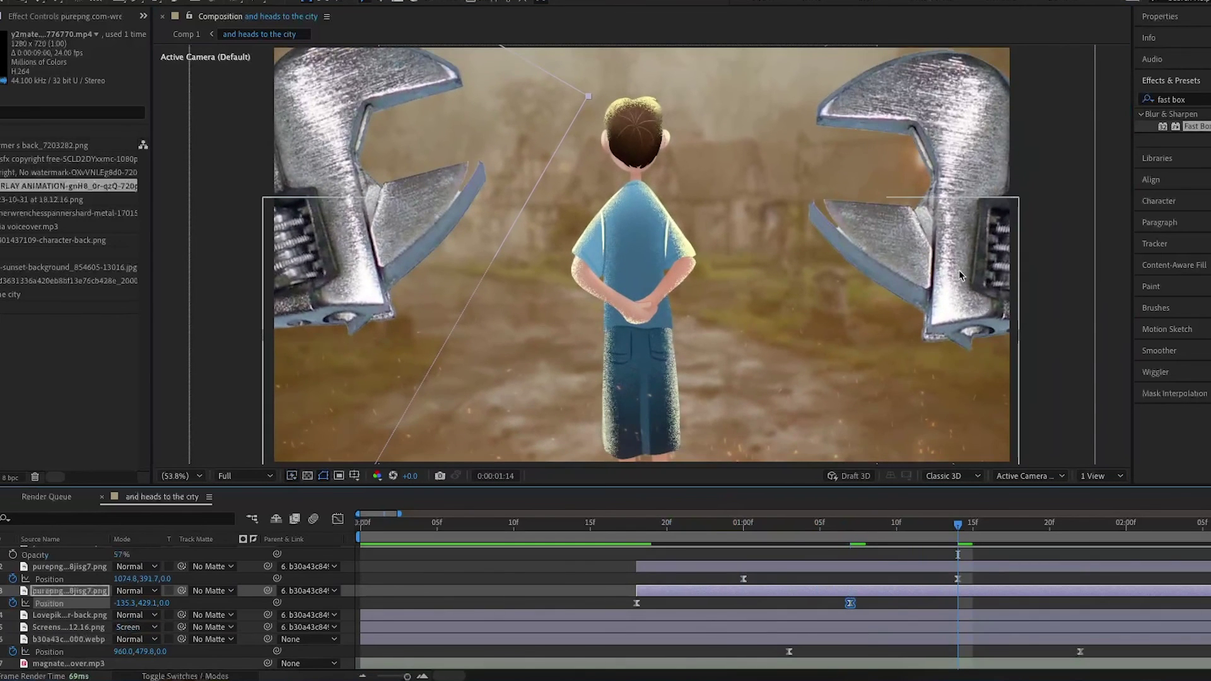
drag(949, 154, 918, 149)
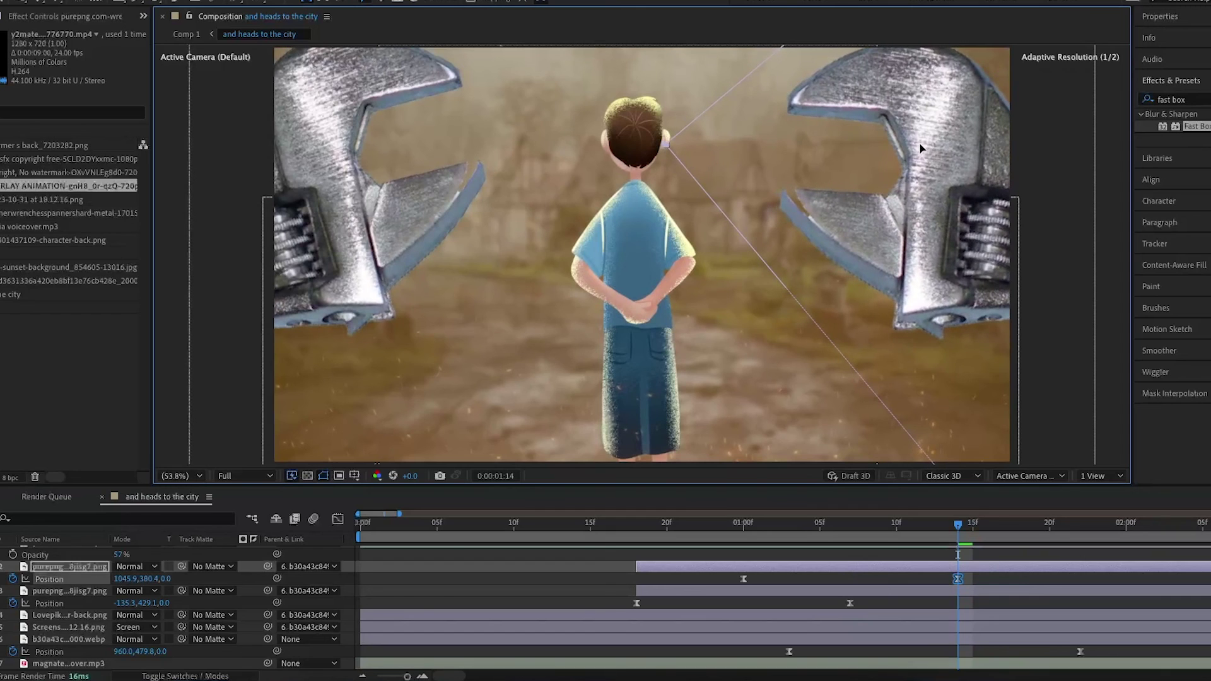
drag(961, 528, 667, 533)
key(space)
key(space)
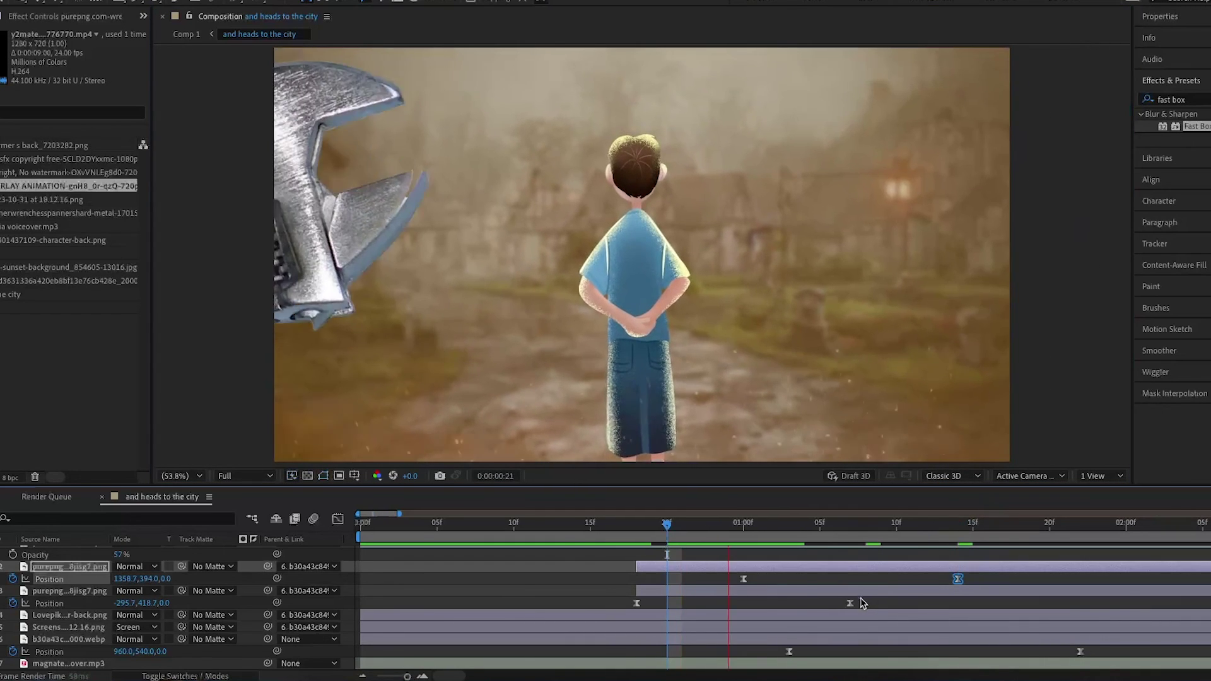
click(541, 530)
click(530, 546)
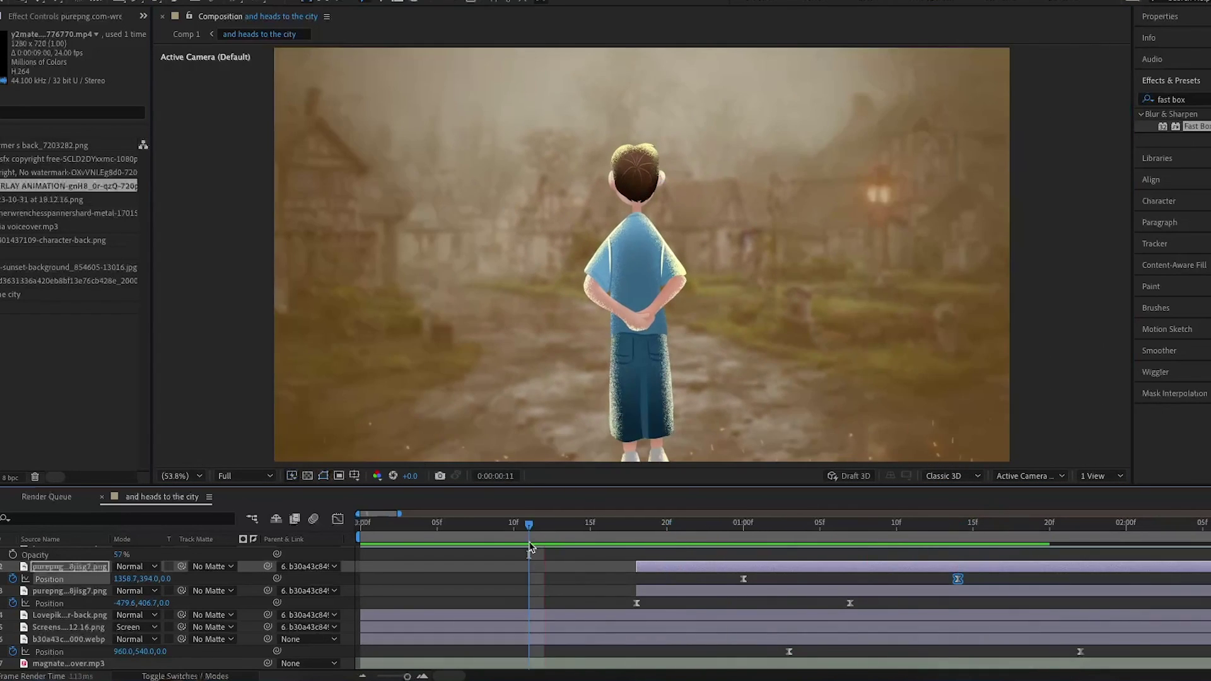
key(space)
key(space)
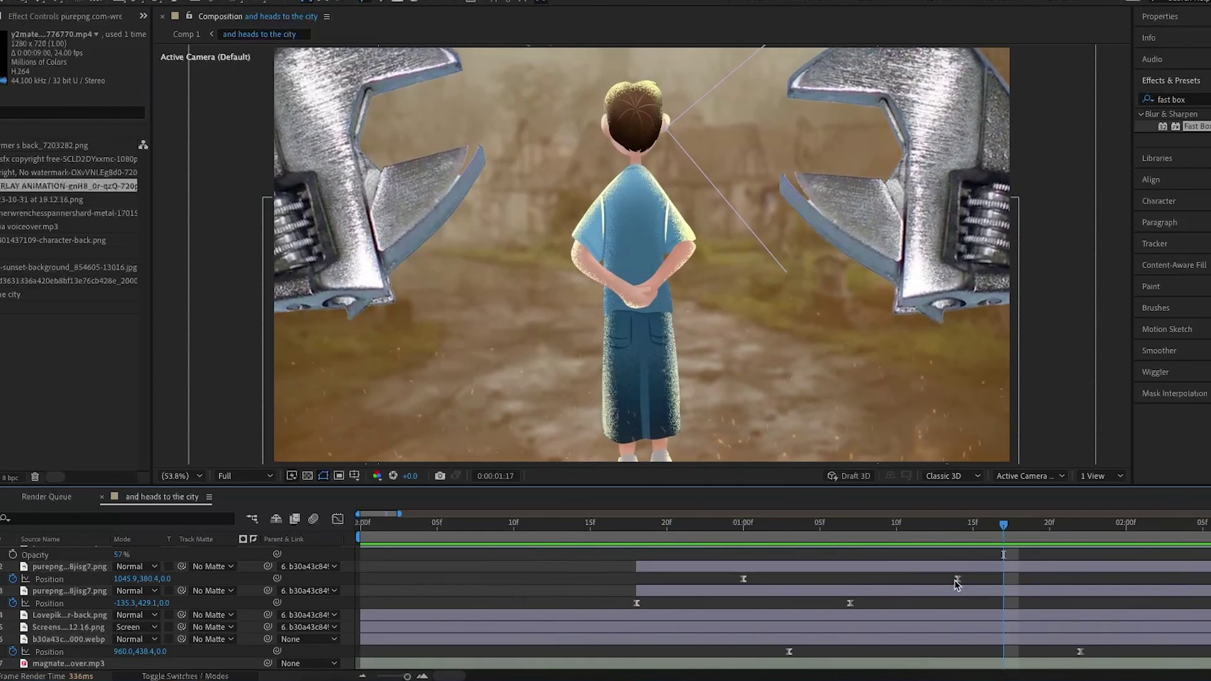
Step: Delay the final Position keyframes to 0:00:01:17 for the right wrench and 0:00:01:10 for the left wrench, and preview the timing
drag(957, 578, 1003, 578)
drag(850, 604, 861, 607)
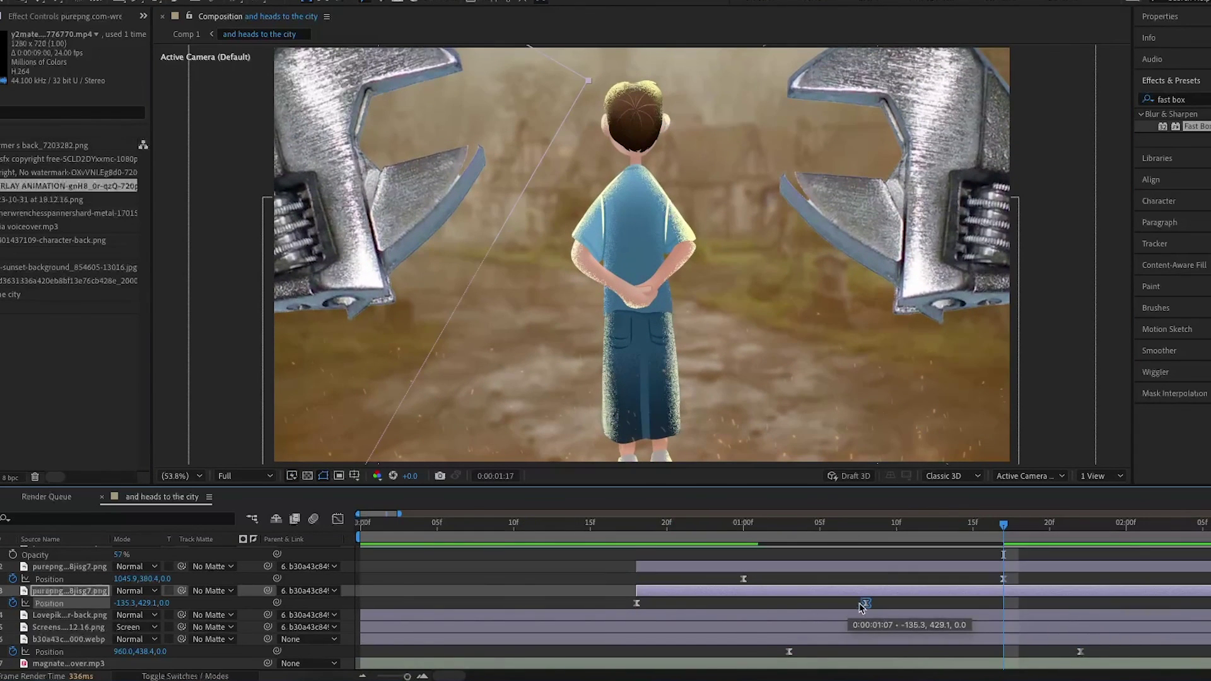
drag(1005, 526, 483, 530)
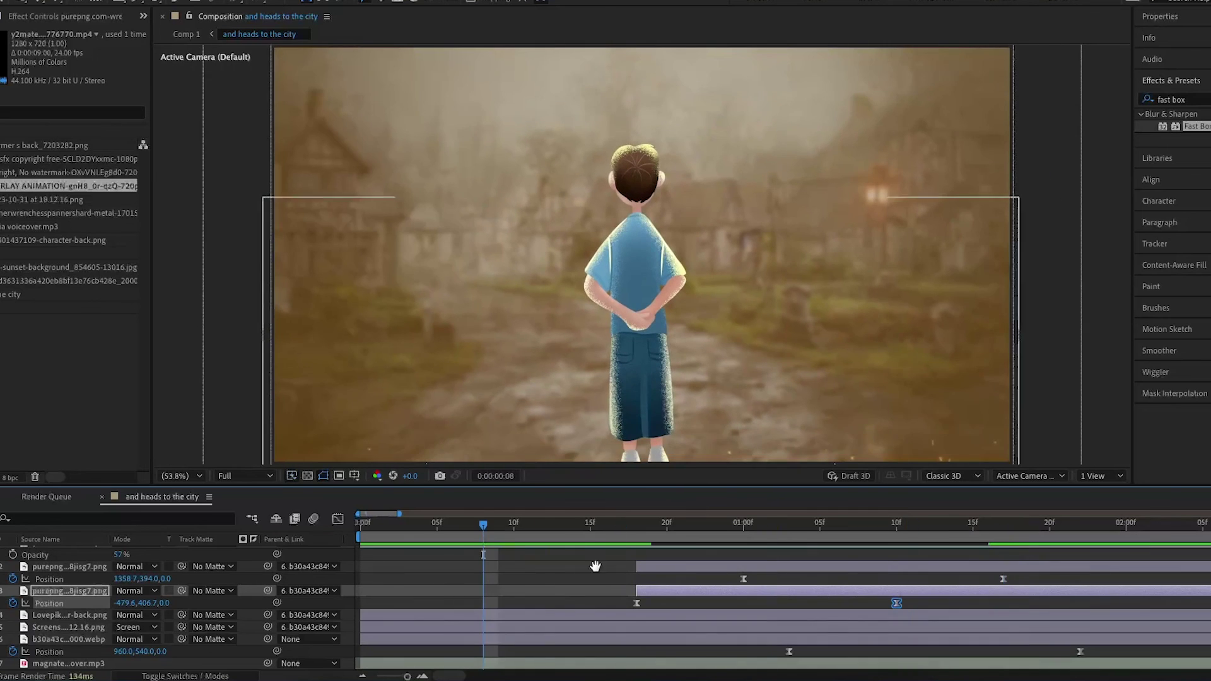
key(space)
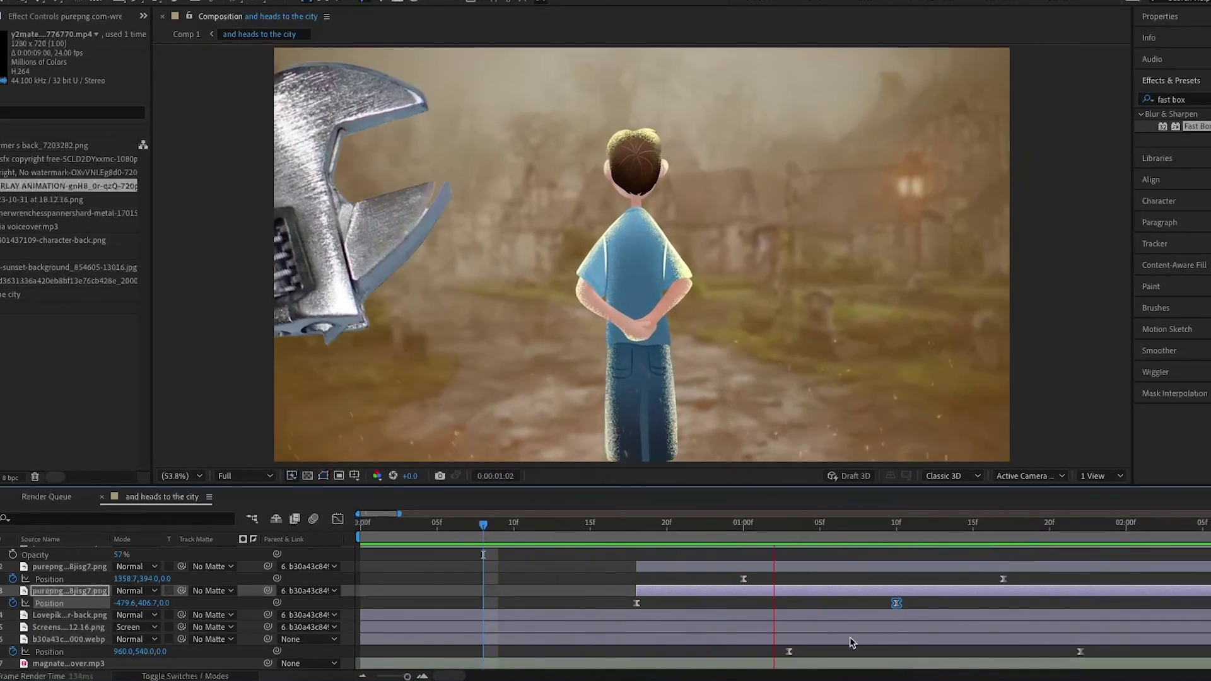
Step: Soften the start of the left wrench's Position speed graph by lengthening the first keyframe's outgoing ease
drag(933, 600, 565, 605)
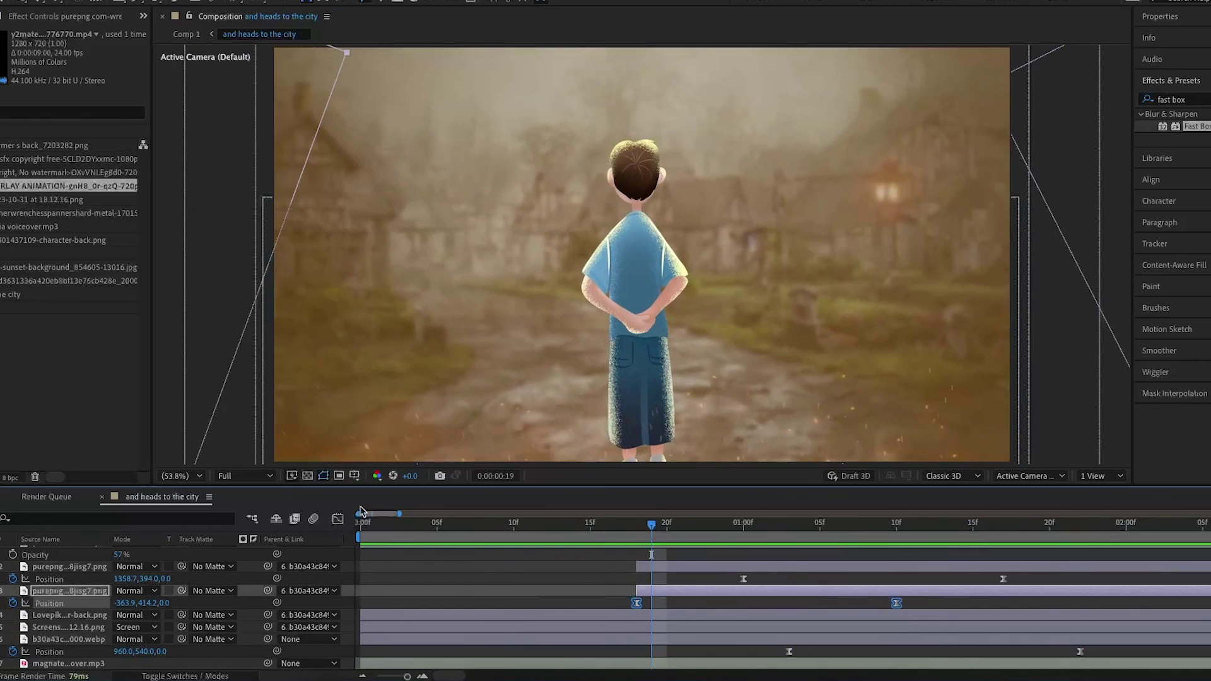
click(338, 518)
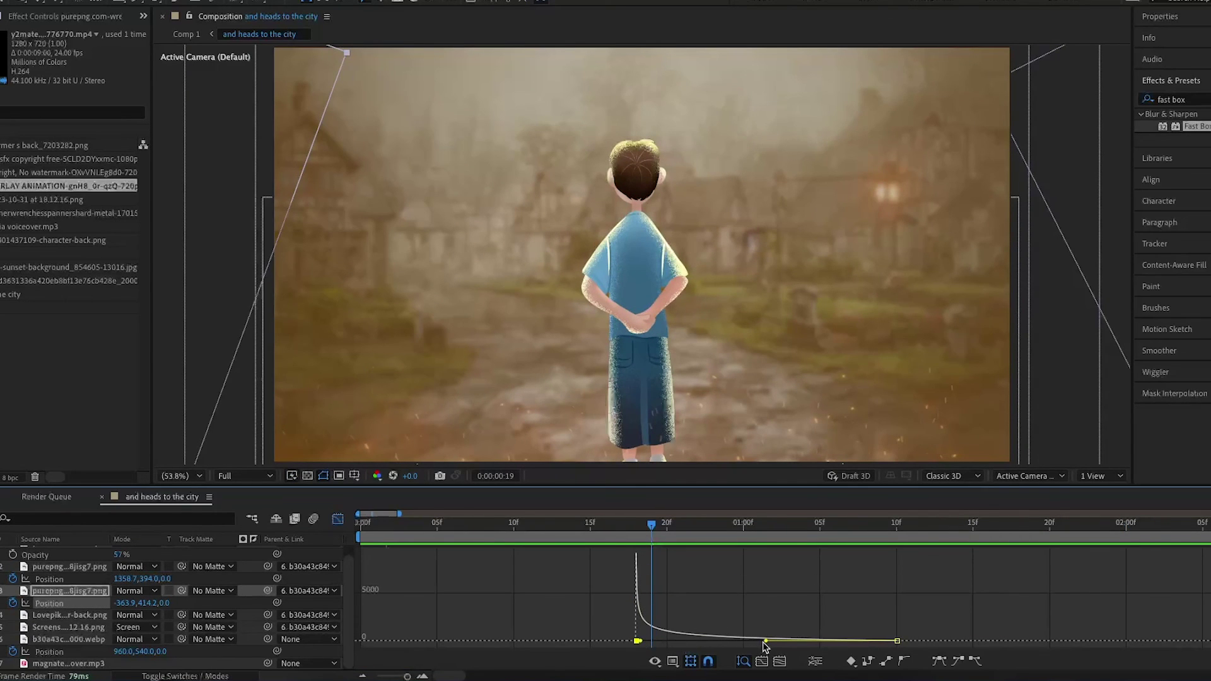
drag(642, 643, 652, 644)
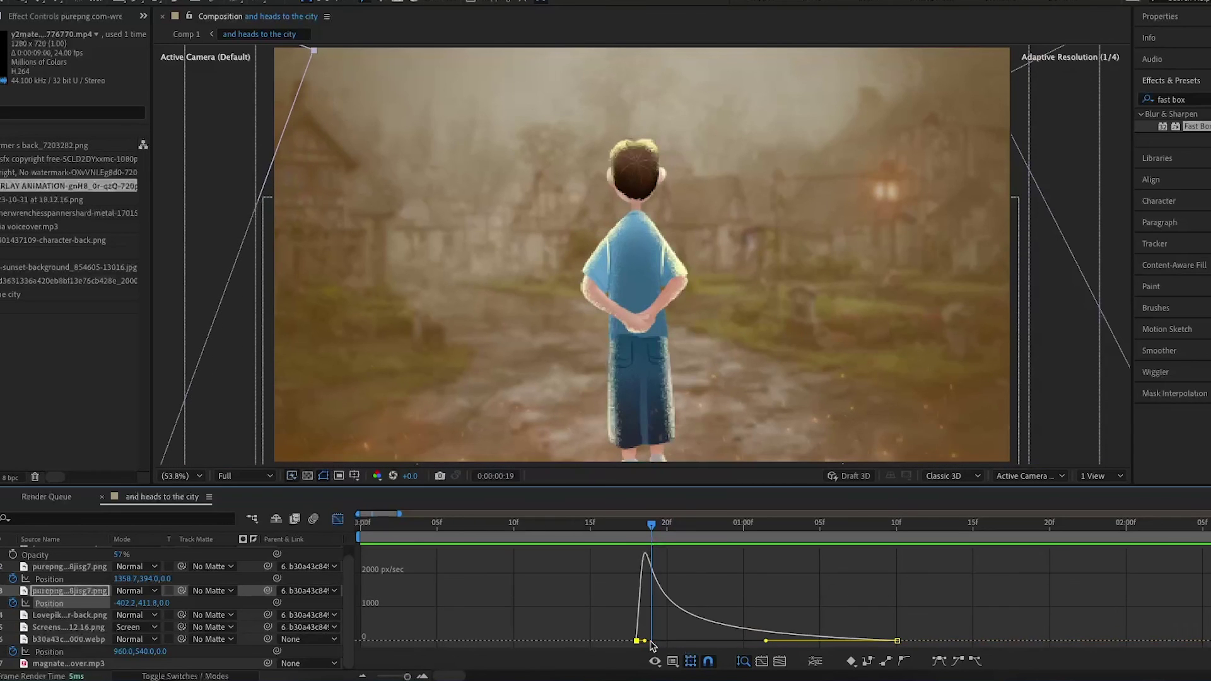
click(338, 518)
Step: Lengthen the outgoing ease of the right wrench's first Position keyframe to lower the initial speed peak
drag(1037, 580, 726, 575)
click(338, 518)
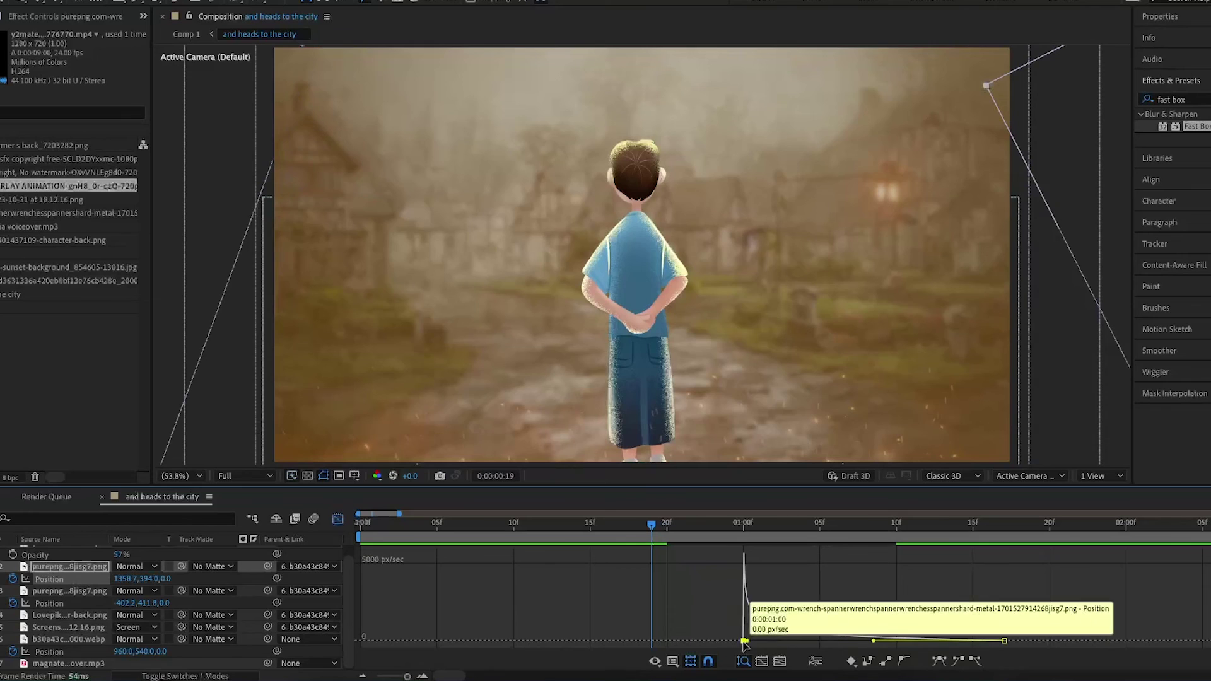
drag(747, 640, 754, 642)
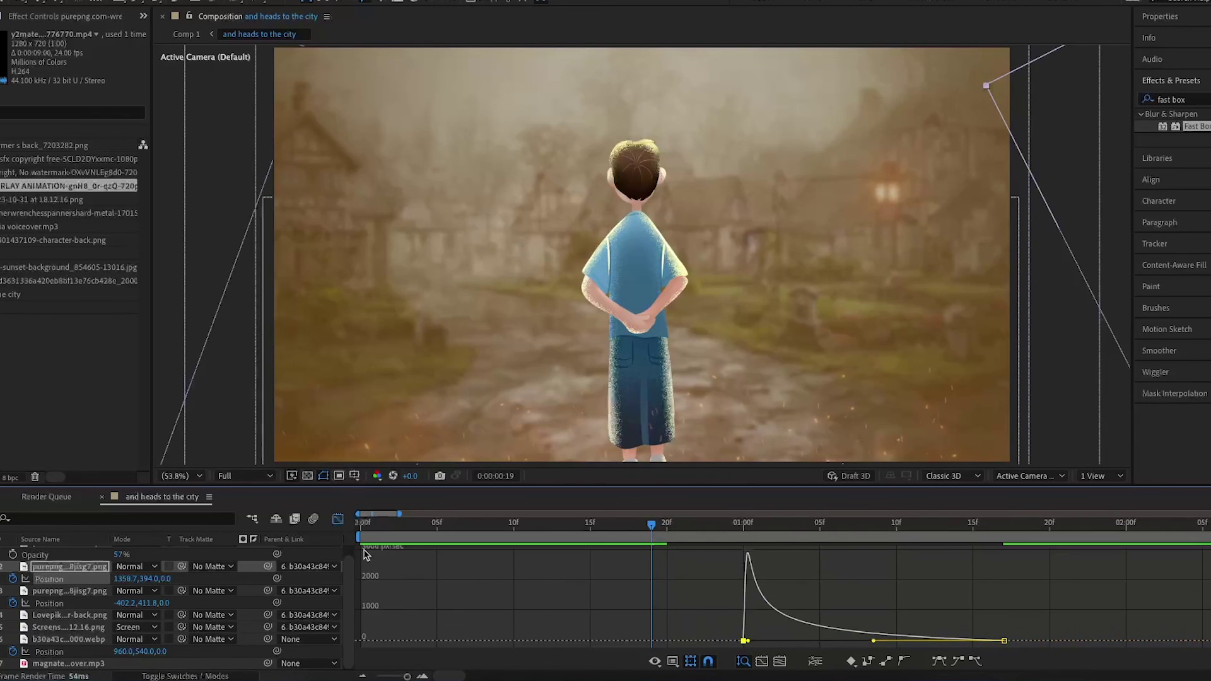
click(338, 518)
Step: Preview the wrench entrances in the city composition, and play Comp 1 from its start
key(space)
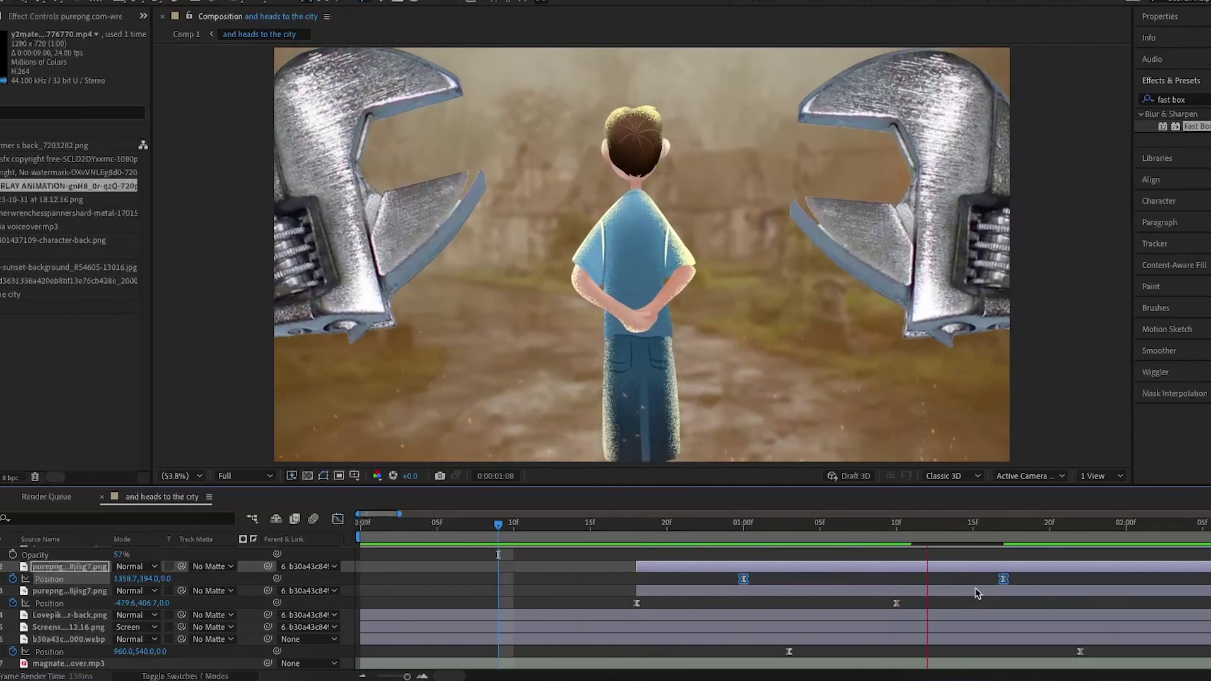
key(space)
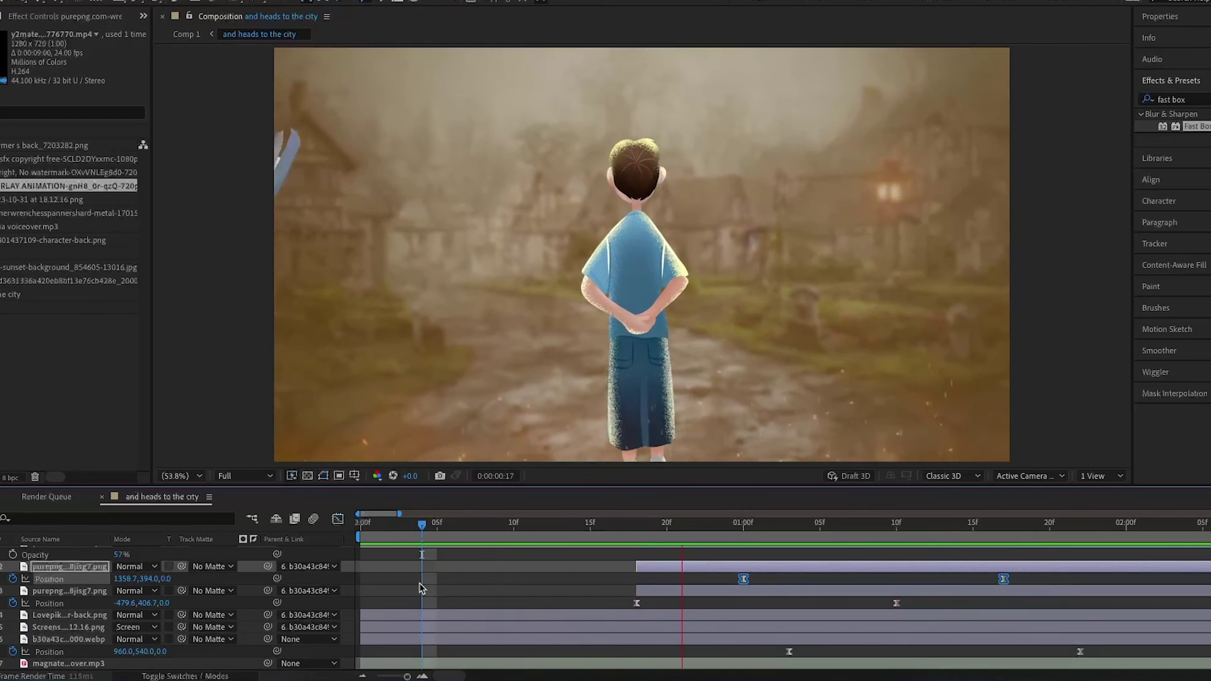
key(space)
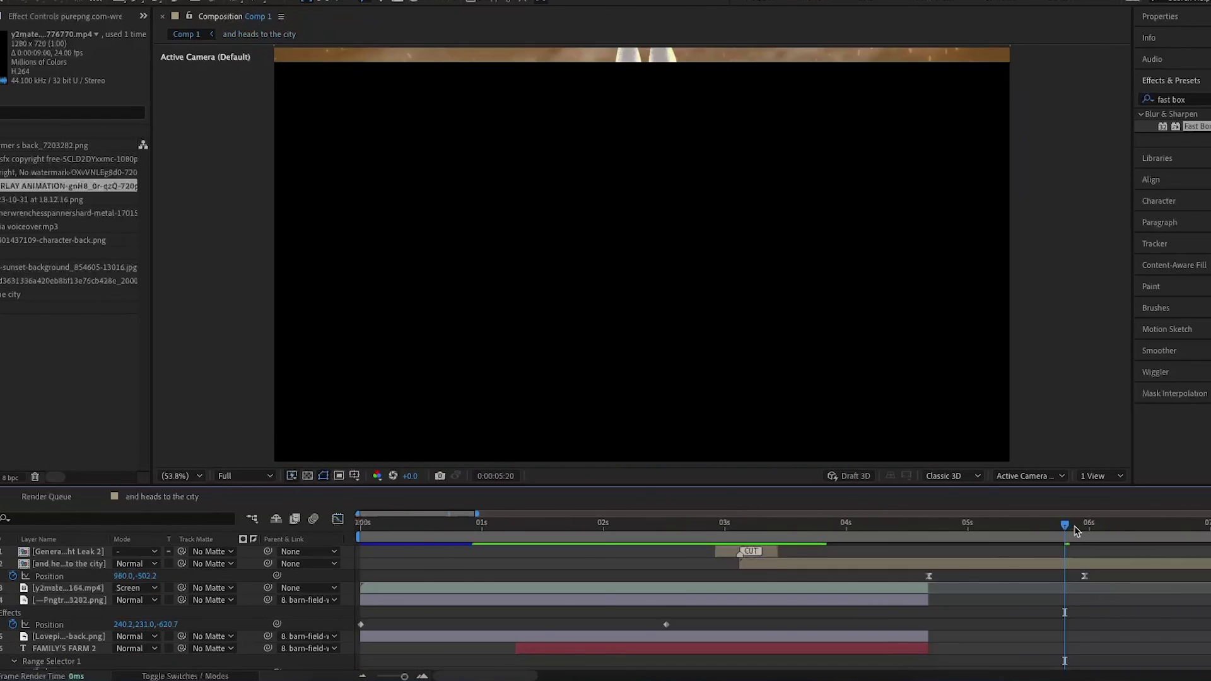
drag(1076, 531, 354, 566)
key(space)
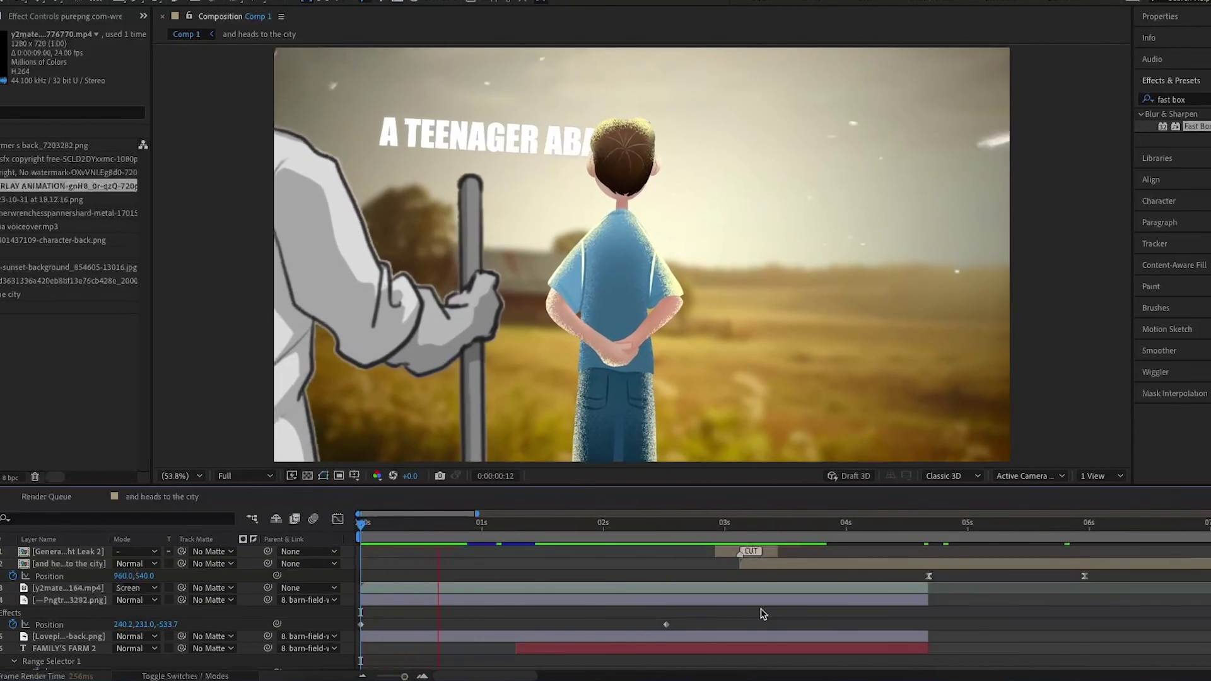